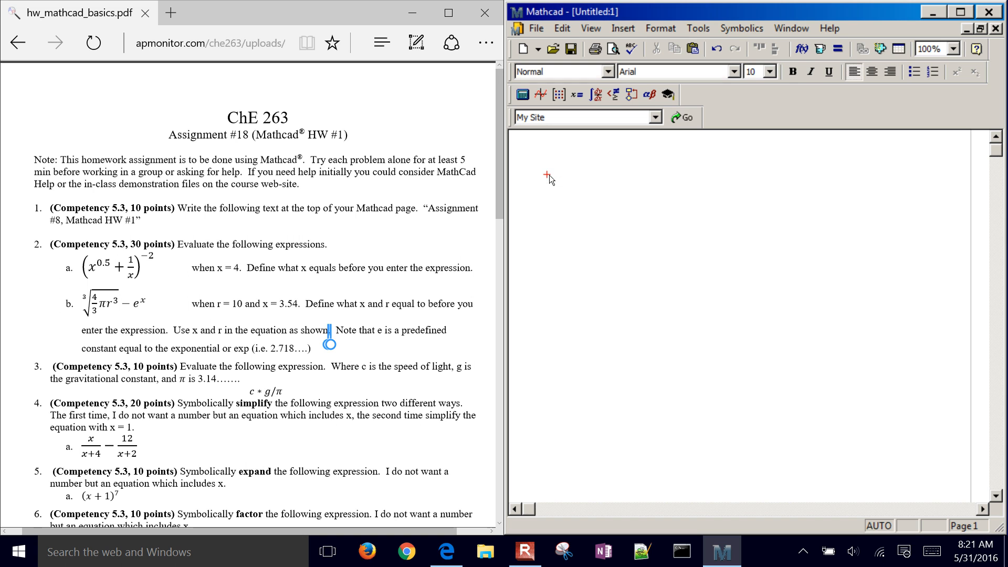
# Step: Add a text region reading "Problem 1" at the top of the worksheet
pyautogui.hotkey('shift', "'")
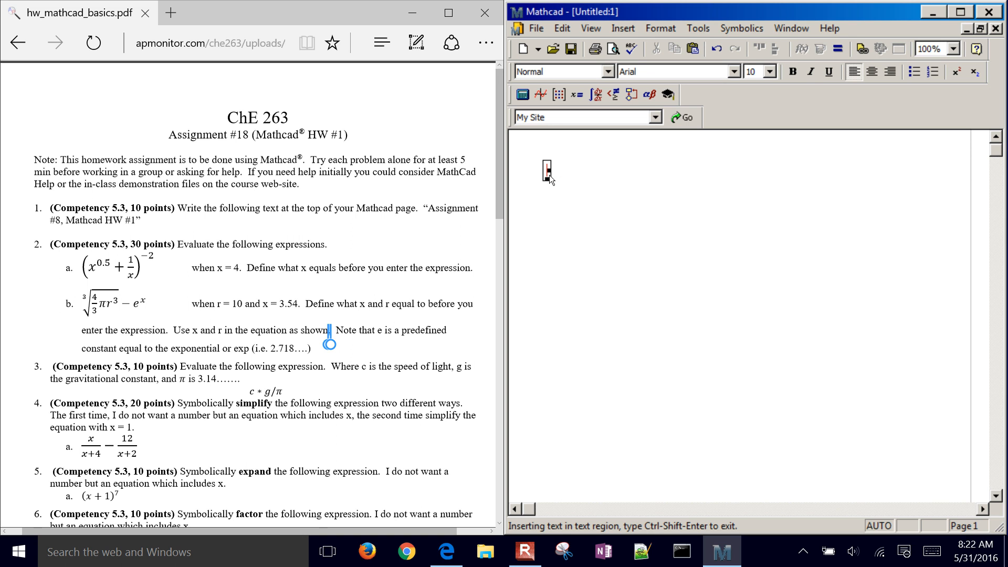
pyautogui.write('Problem 1')
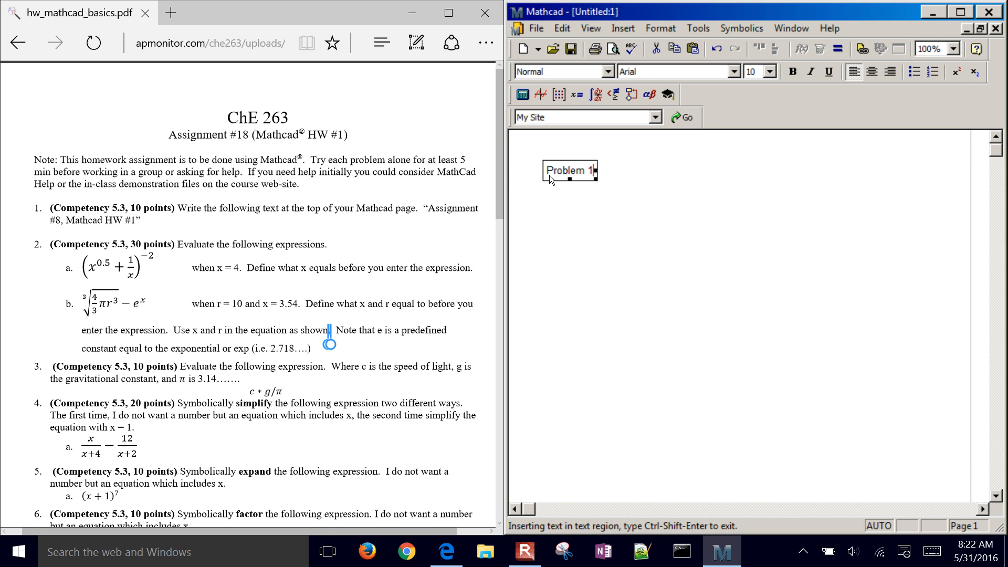
pyautogui.click(569, 208)
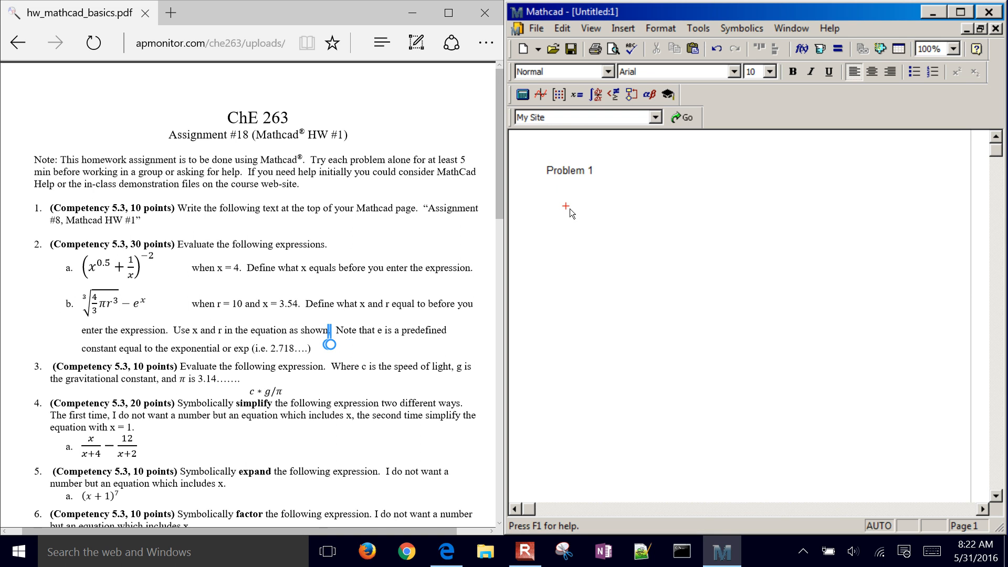
pyautogui.write('Problem')
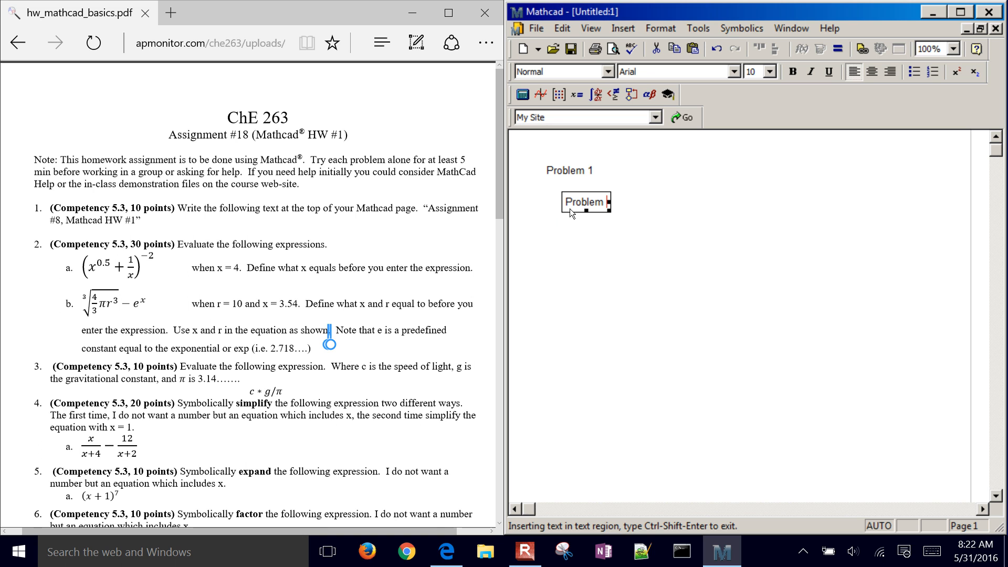
pyautogui.press('BackSpace')
pyautogui.press('BackSpace')
pyautogui.press('BackSpace')
pyautogui.press('BackSpace')
pyautogui.press('BackSpace')
pyautogui.press('BackSpace')
pyautogui.press('BackSpace')
pyautogui.press('BackSpace')
pyautogui.press('BackSpace')
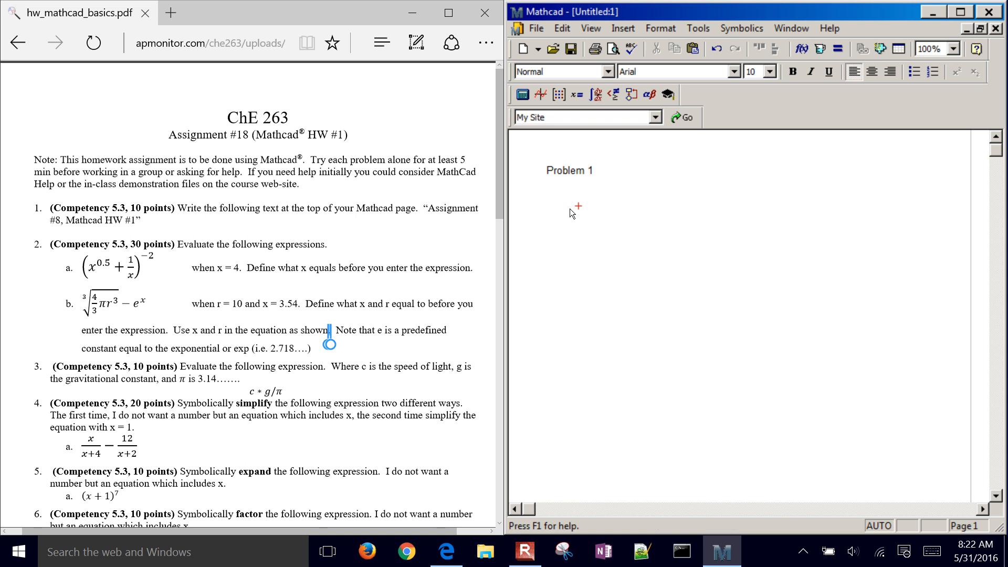
pyautogui.write('problem:')
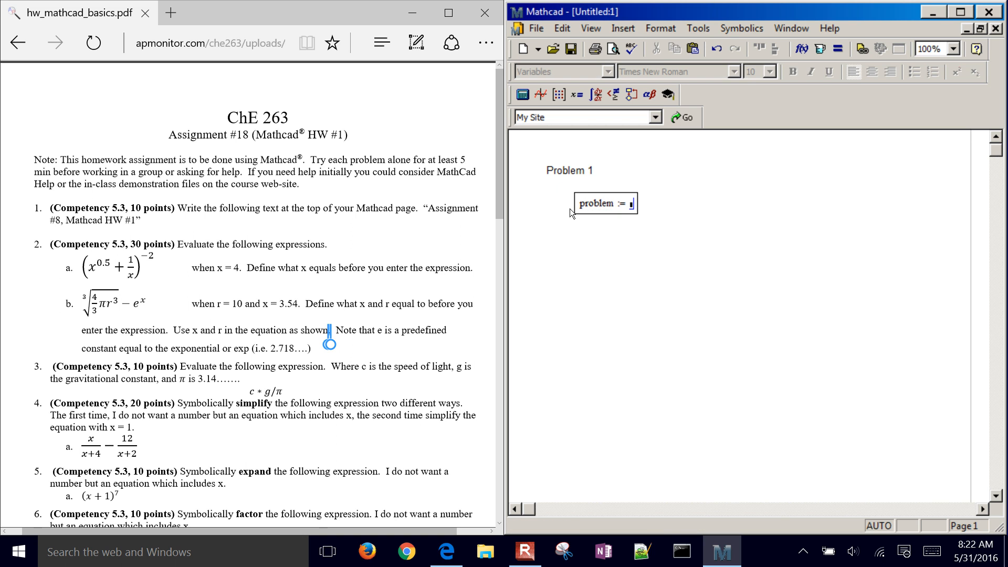
pyautogui.press('BackSpace')
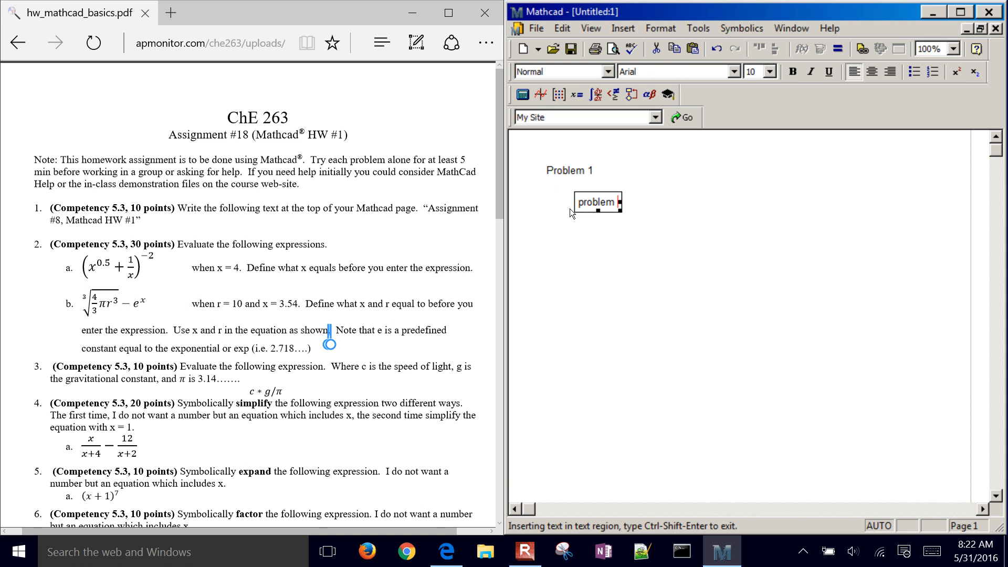
pyautogui.press('BackSpace')
pyautogui.press('BackSpace')
pyautogui.press('BackSpace')
pyautogui.press('BackSpace')
pyautogui.press('BackSpace')
pyautogui.press('BackSpace')
pyautogui.press('BackSpace')
pyautogui.press('BackSpace')
pyautogui.press('BackSpace')
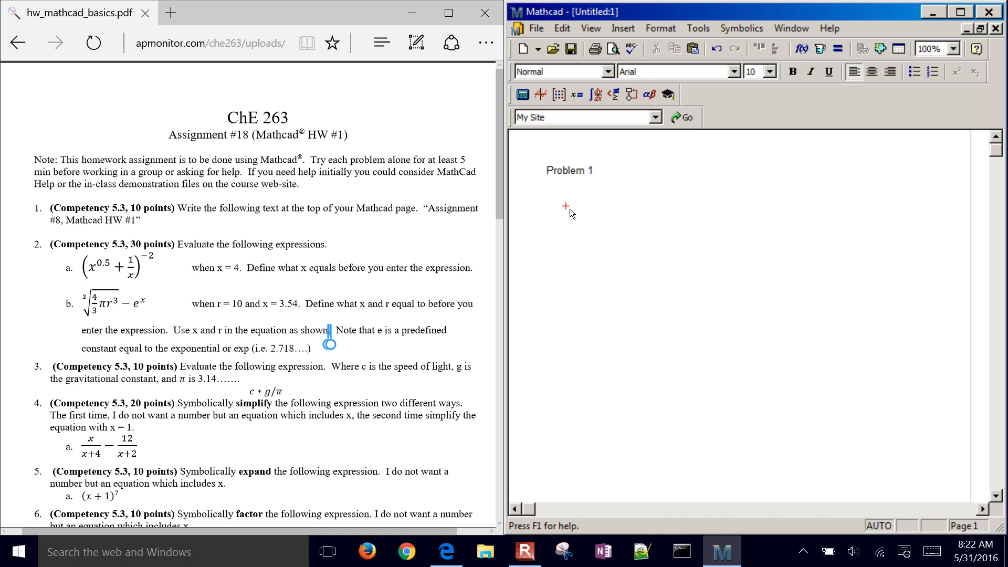
# Step: Add a text region reading "Assignment #18, Mathcad HW 1", slightly indented below the Problem 1 heading
pyautogui.press('"')
pyautogui.write('Assig')
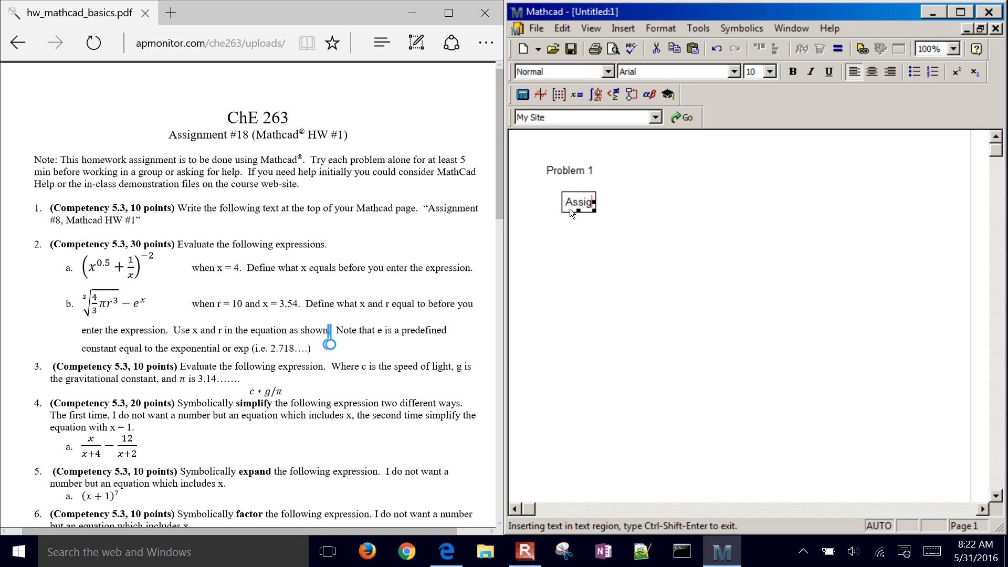
pyautogui.write('nment #8, M')
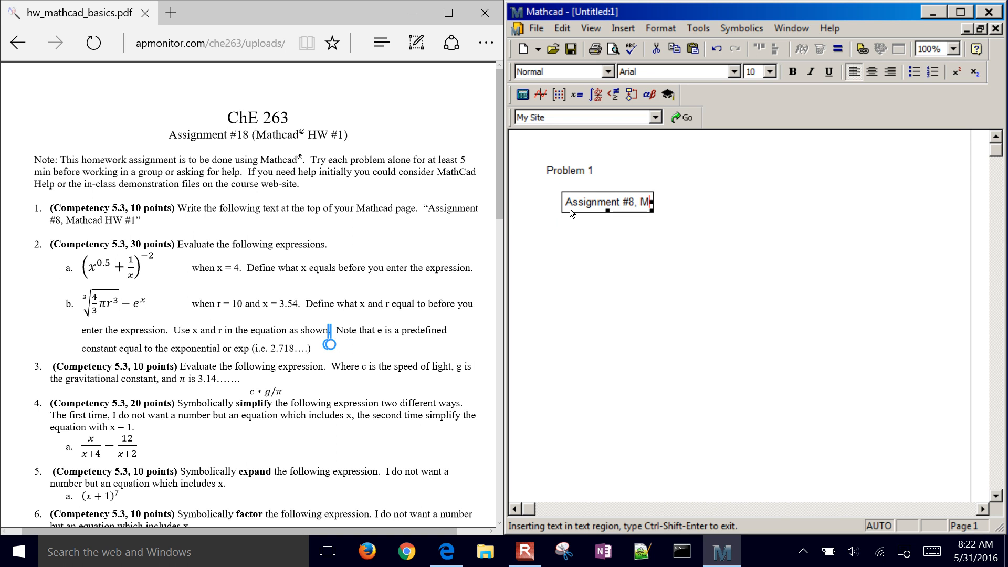
pyautogui.write('atchad H')
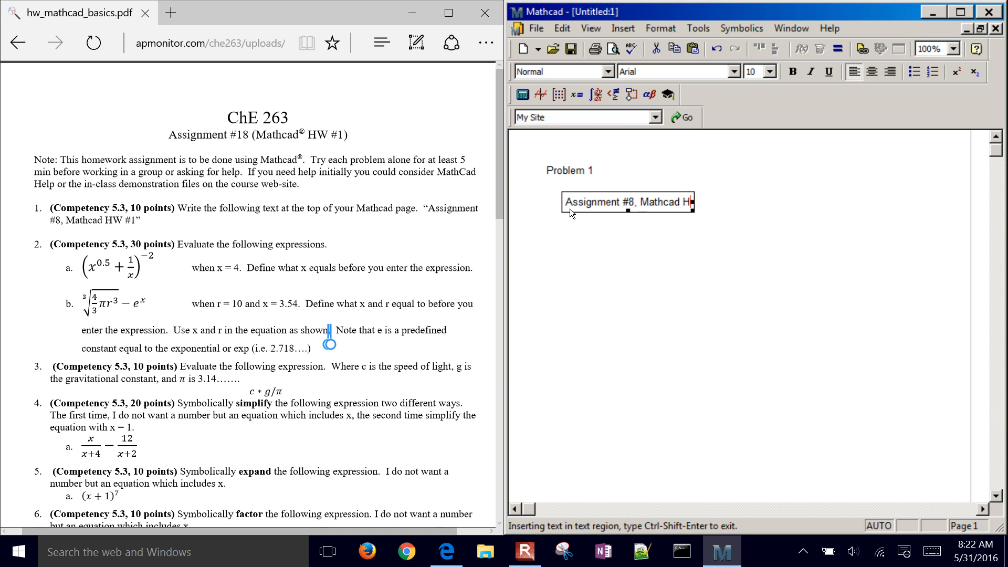
pyautogui.write('W')
pyautogui.hotkey('ctrl', 'Left')
pyautogui.hotkey('ctrl', 'Left')
pyautogui.hotkey('ctrl', 'Left')
pyautogui.write('1')
pyautogui.press('Right')
pyautogui.press('Right')
pyautogui.press('Right')
pyautogui.press('Right')
pyautogui.press('Right')
pyautogui.press('Right')
pyautogui.press('Right')
pyautogui.press('Right')
pyautogui.press('Right')
pyautogui.press('Right')
pyautogui.press('Right')
pyautogui.press('Right')
pyautogui.press('Right')
pyautogui.write('1')
pyautogui.hotkey('ctrl', 'shift', 'Return')
# Step: Add a text region reading "Problem 2" below the assignment title, aligned with the Problem 1 heading
pyautogui.press('Down')
pyautogui.press('Left')
pyautogui.press('Down')
pyautogui.press('Left')
pyautogui.press('Left')
pyautogui.press('Left')
pyautogui.press('Left')
pyautogui.press('Left')
pyautogui.press('Left')
pyautogui.press('Left')
pyautogui.press('Left')
pyautogui.press('Left')
pyautogui.press('Left')
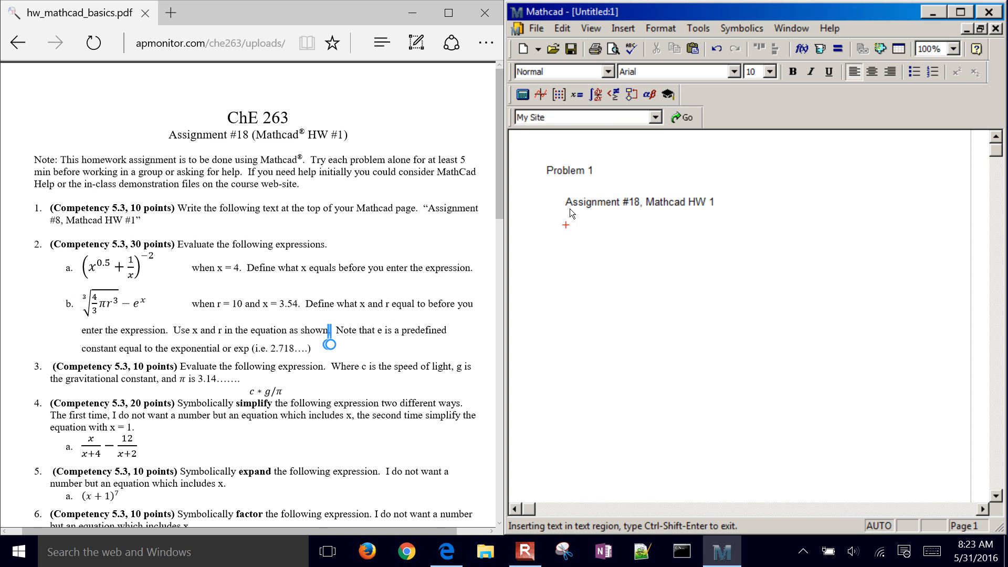
pyautogui.write('Problem 2')
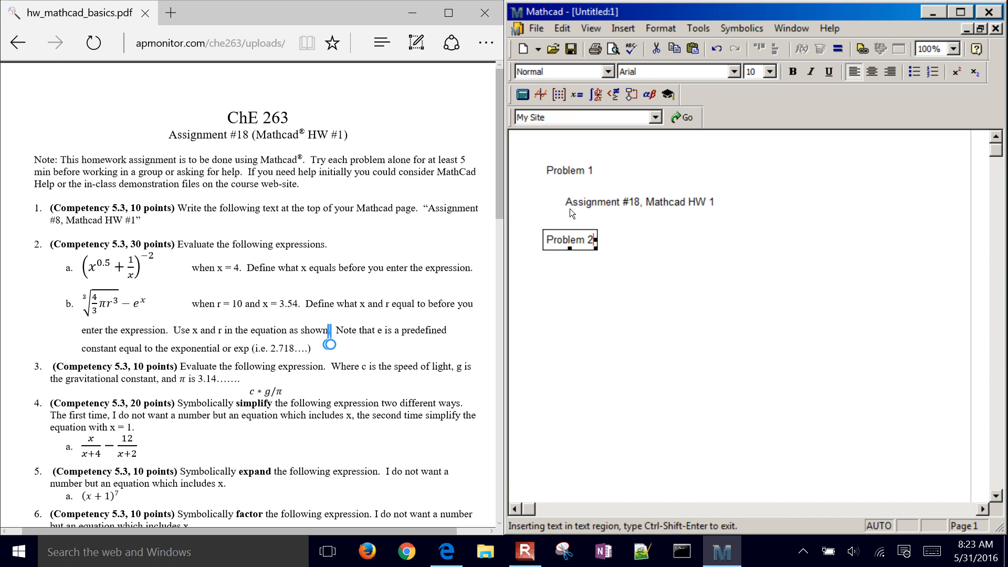
pyautogui.hotkey('ctrl', 'shift', 'Return')
# Step: Define the variable x as 4 in a math region indented below the Problem 2 heading
pyautogui.press('Down')
pyautogui.press('Down')
pyautogui.press('Down')
pyautogui.press('Down')
pyautogui.press('Down')
pyautogui.press('Right')
pyautogui.press('Right')
pyautogui.press('Right')
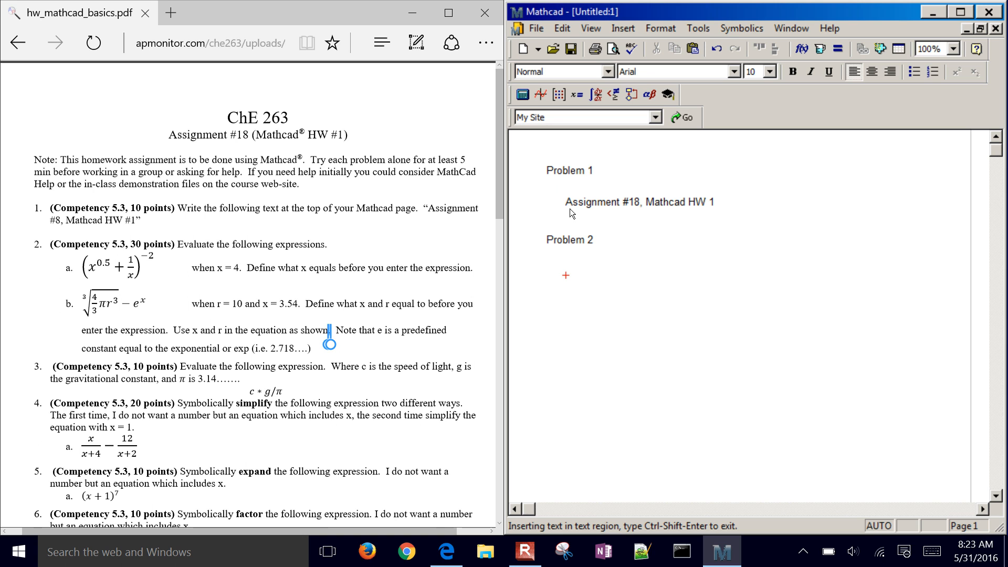
pyautogui.write('x ')
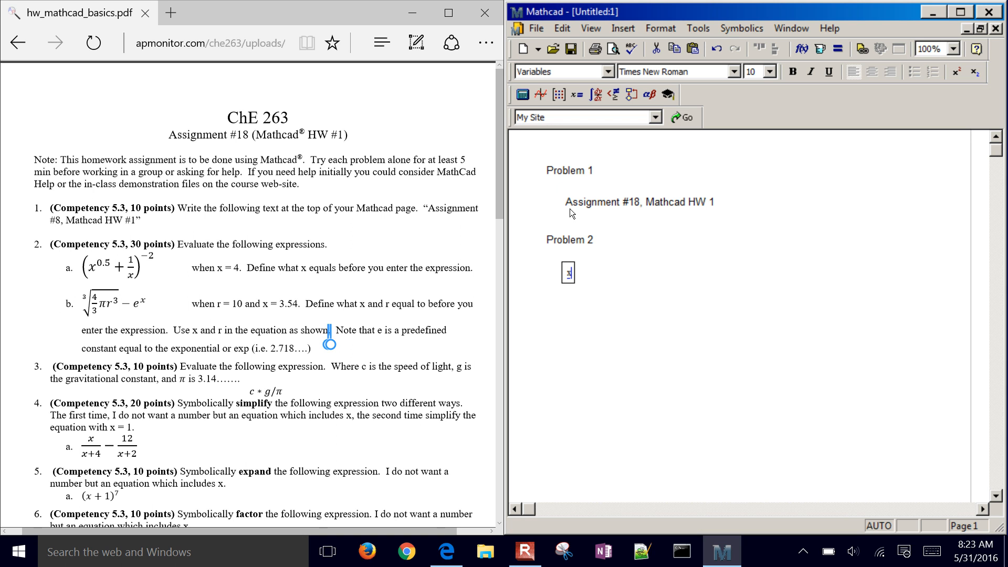
pyautogui.write(':=')
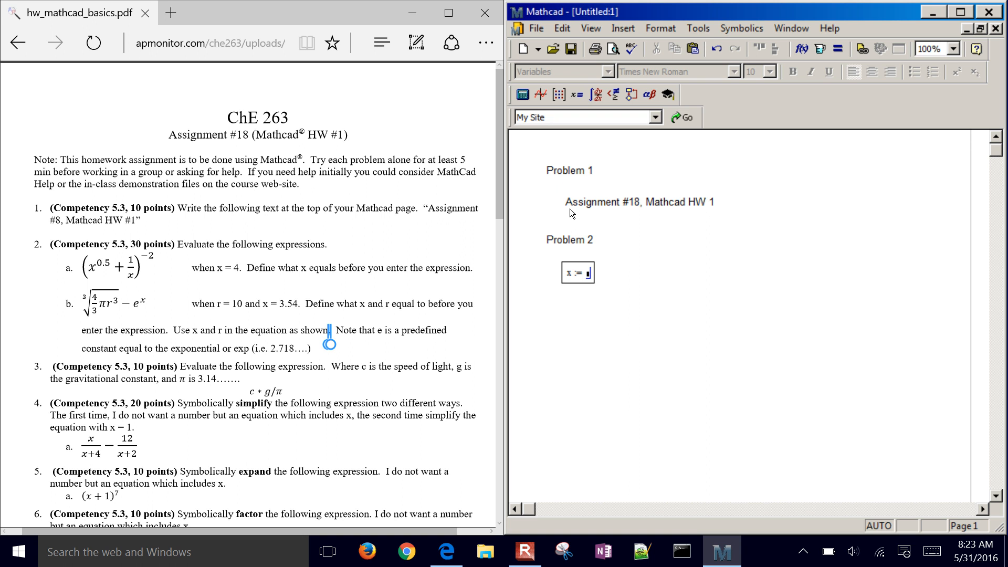
pyautogui.press('BackSpace')
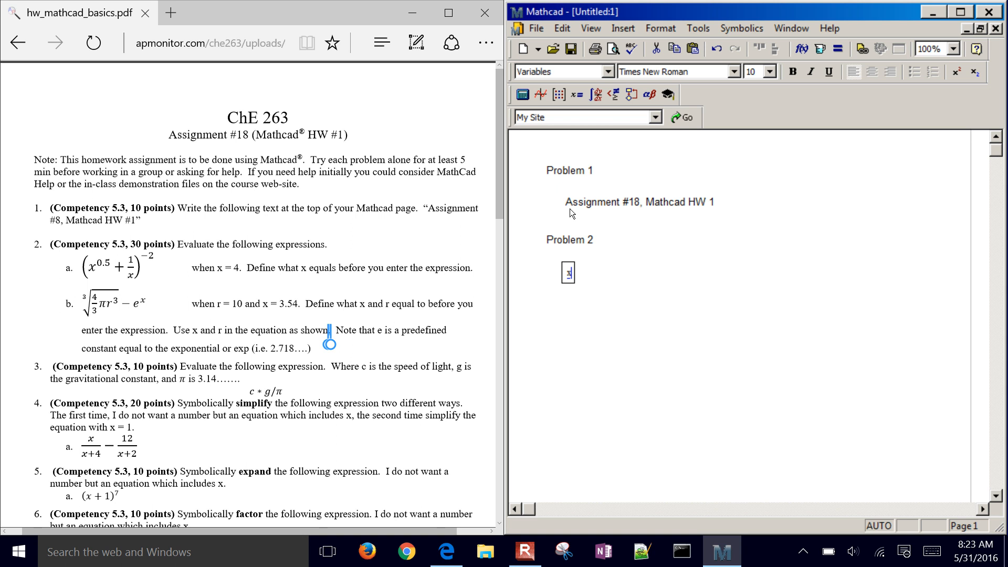
pyautogui.write(':= 4')
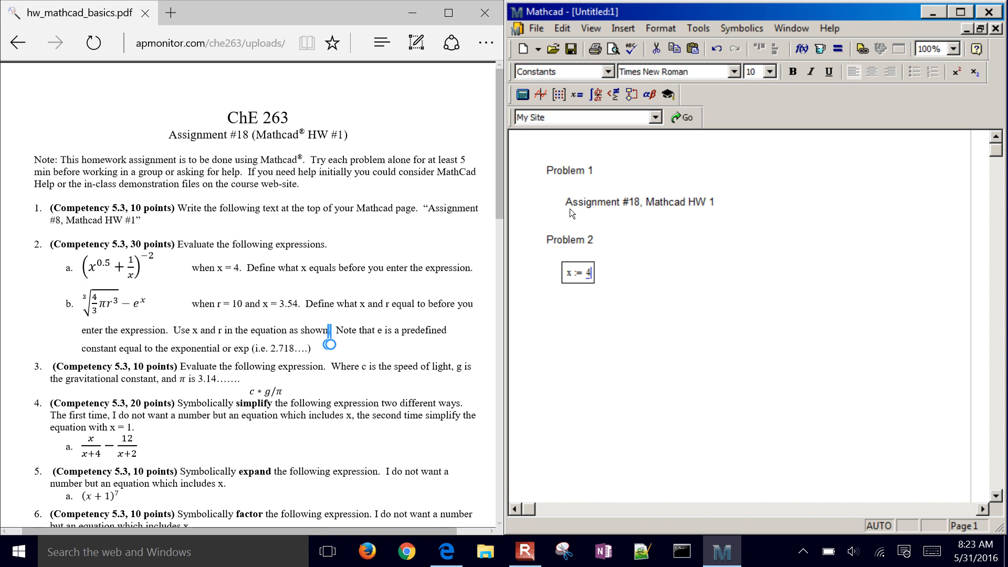
pyautogui.press('Return')
pyautogui.press('Return')
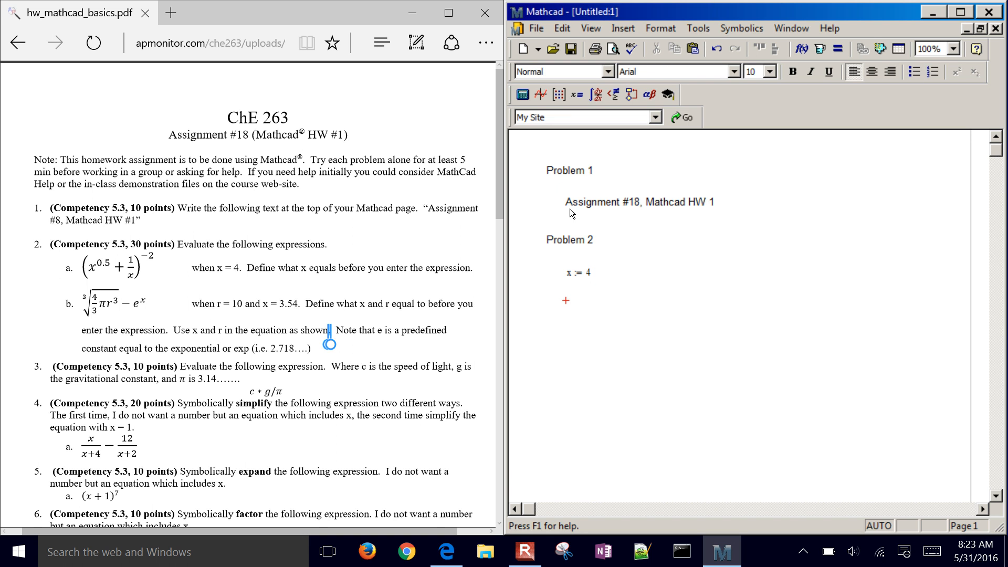
# Step: Evaluate x below its definition, and replace that evaluation with a second definition assigning 5 to x
pyautogui.write('x = 4')
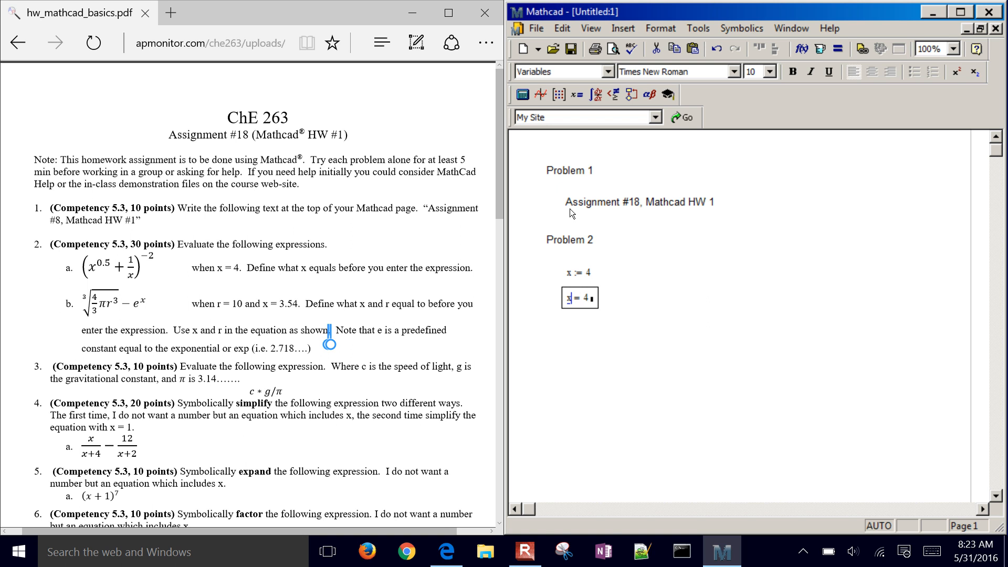
pyautogui.press('Tab')
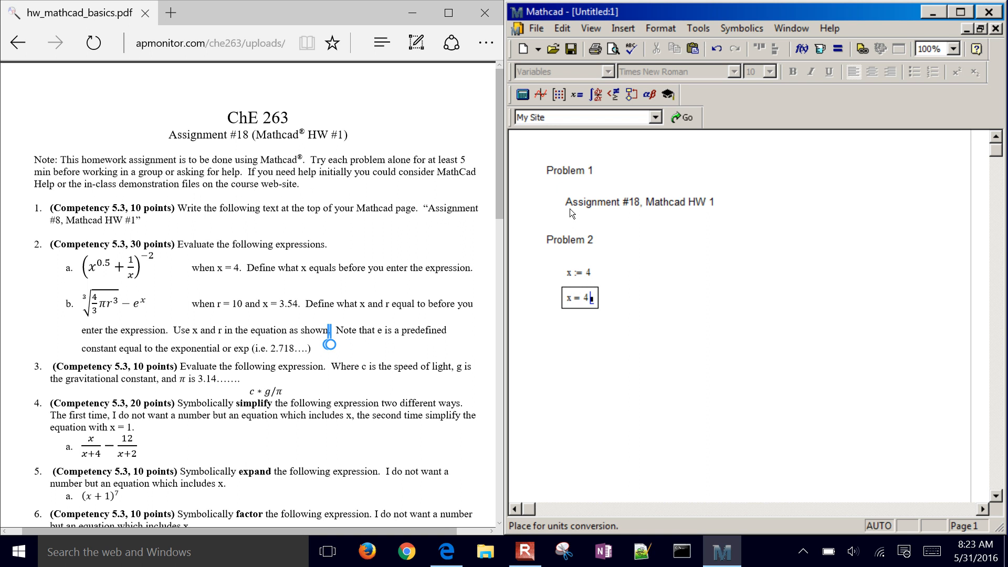
pyautogui.press('BackSpace')
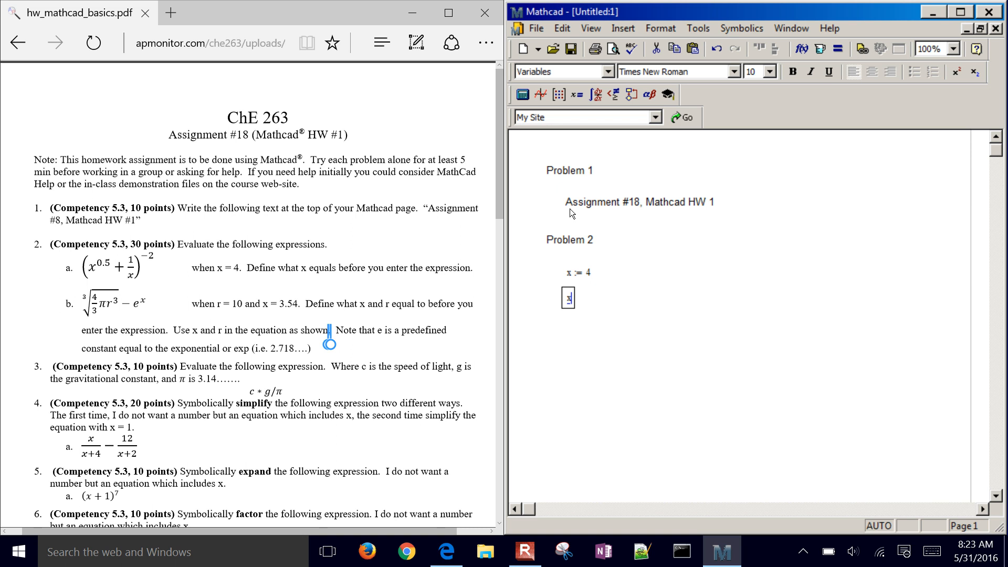
pyautogui.write(':5')
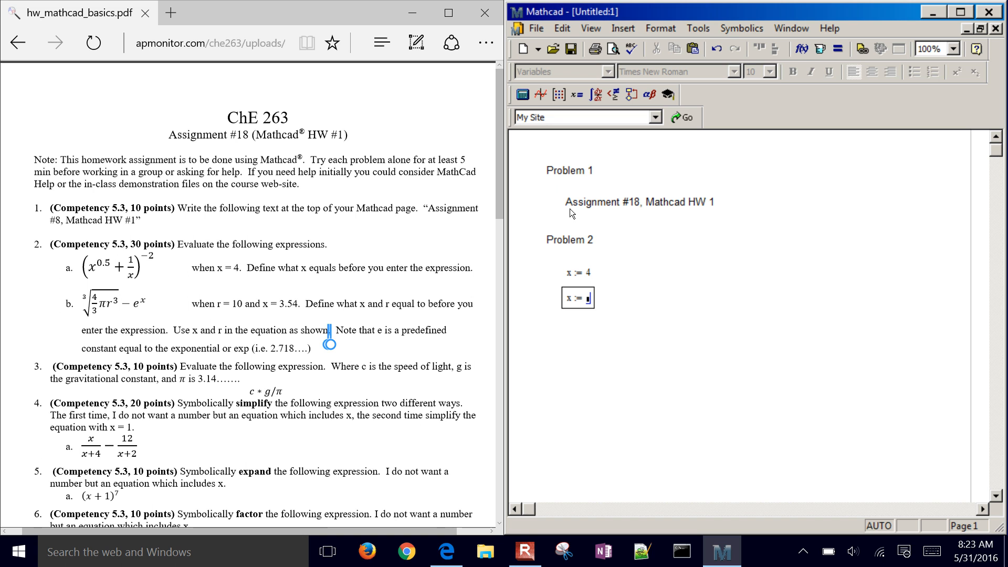
pyautogui.press('Return')
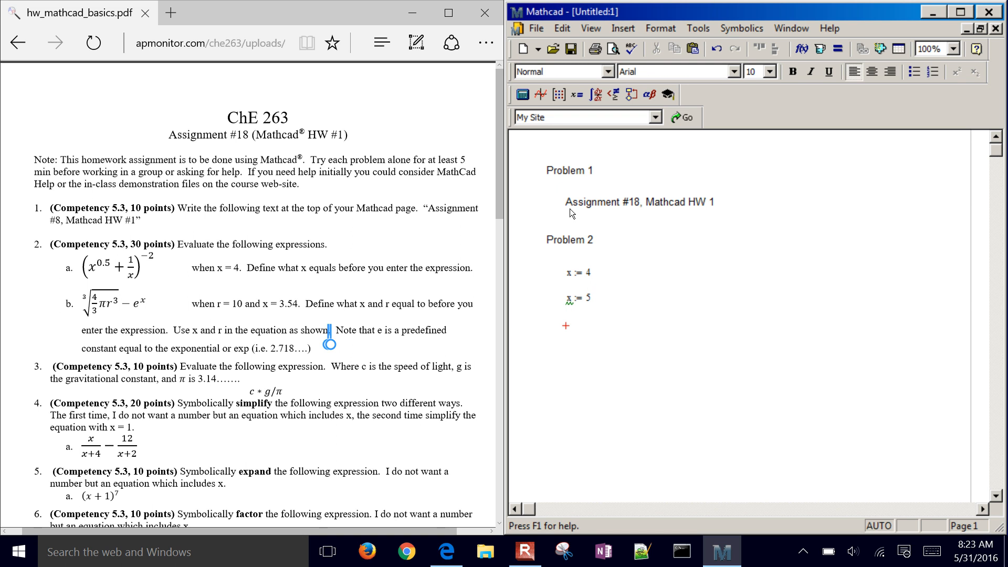
# Step: Evaluate x below both definitions and move the evaluation beside the x := 4 definition, above the level of x := 5
pyautogui.write('x ')
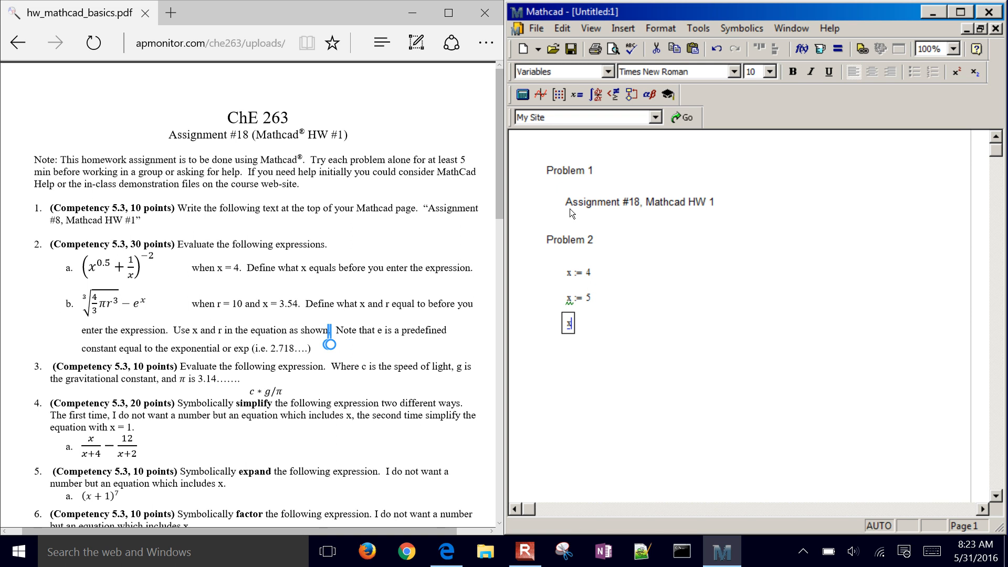
pyautogui.write('= 5')
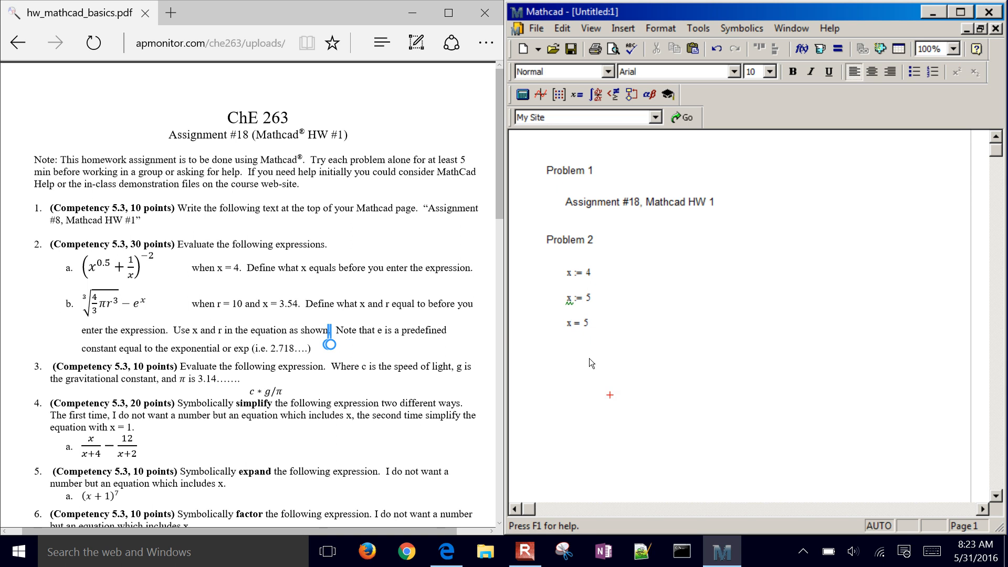
pyautogui.click(574, 326)
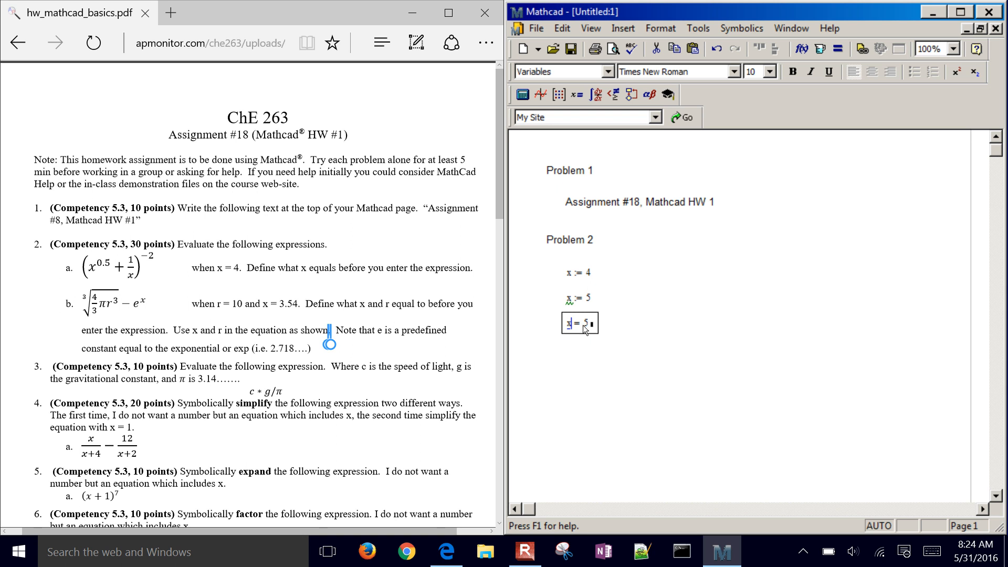
pyautogui.moveTo(577, 335); pyautogui.dragTo(624, 283)
pyautogui.click(635, 307)
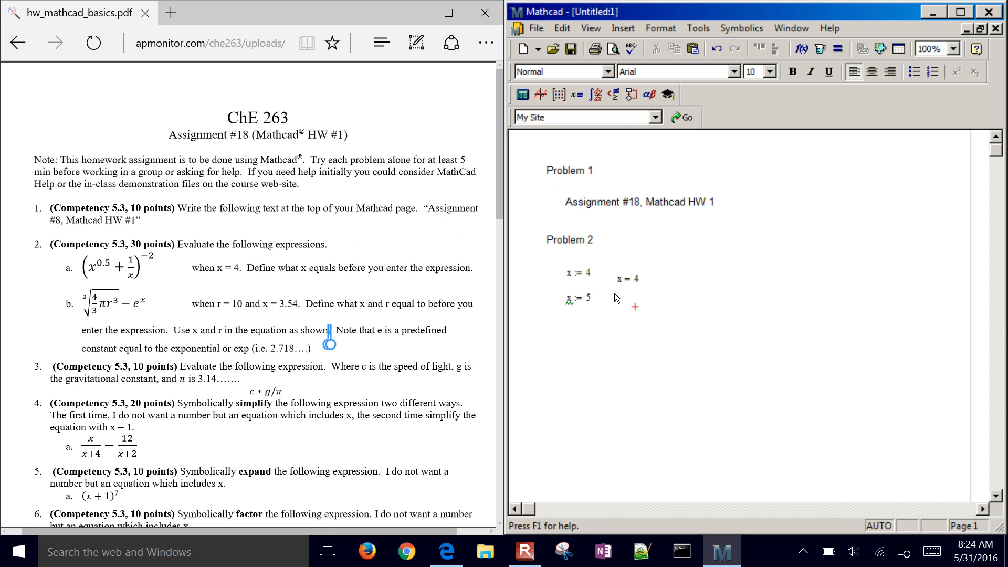
# Step: Add another evaluation of x below the moved one, lower than the x := 5 definition
pyautogui.click(620, 322)
pyautogui.write('x = 5')
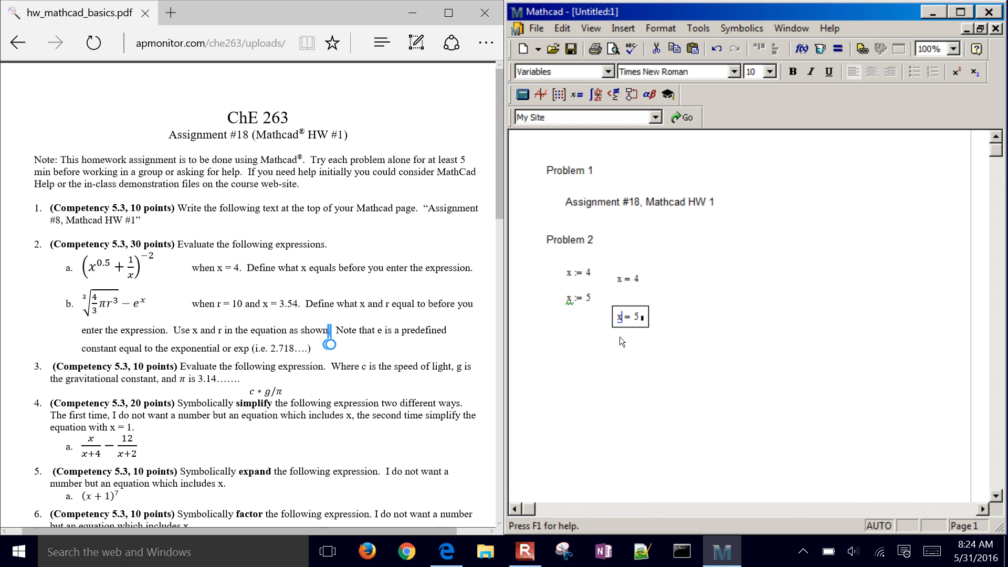
pyautogui.click(618, 353)
# Step: Delete both evaluations of x and the x := 5 definition
pyautogui.click(679, 349)
pyautogui.moveTo(681, 353); pyautogui.dragTo(625, 268)
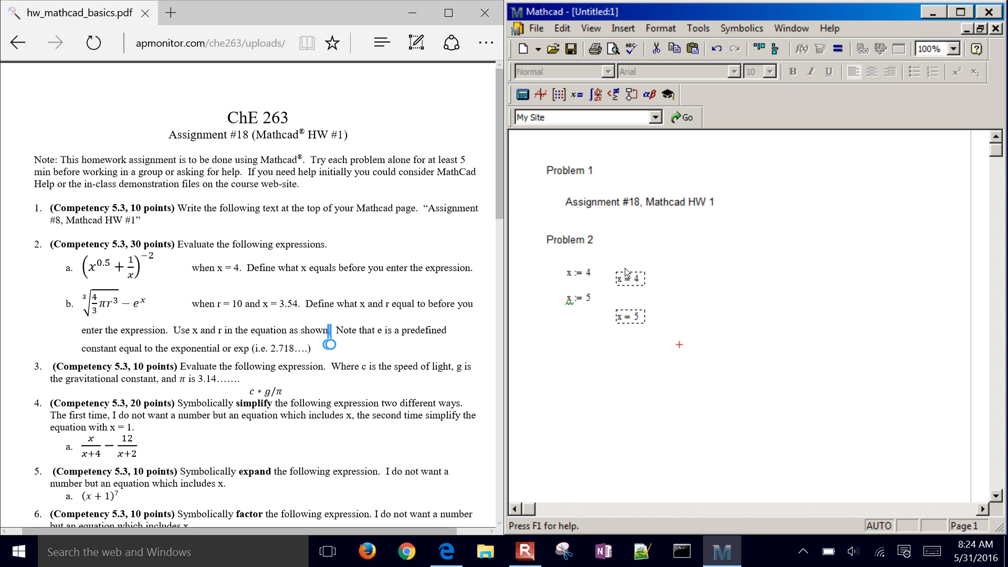
pyautogui.press('Delete')
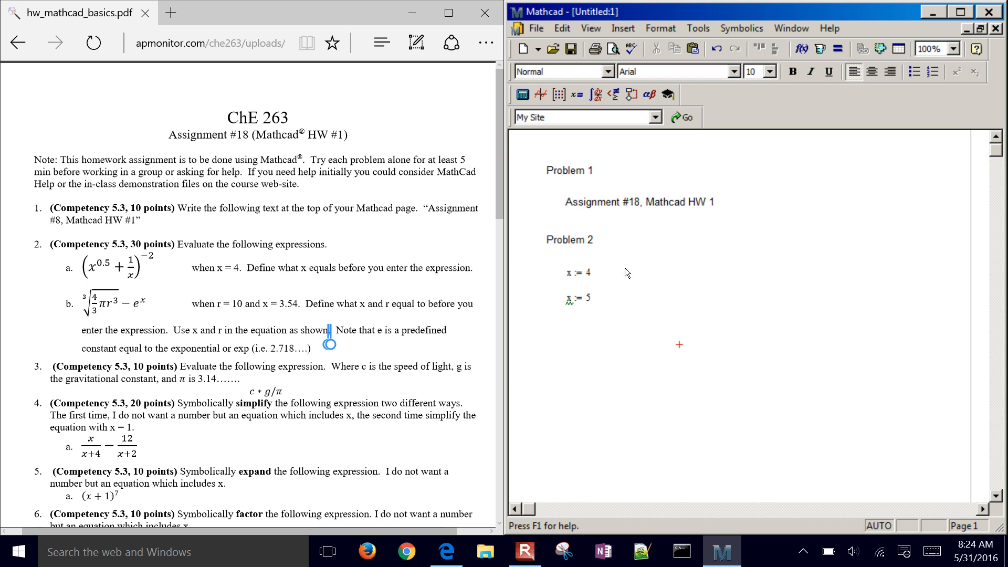
pyautogui.click(577, 304)
pyautogui.press('BackSpace')
pyautogui.press('BackSpace')
pyautogui.press('BackSpace')
pyautogui.press('BackSpace')
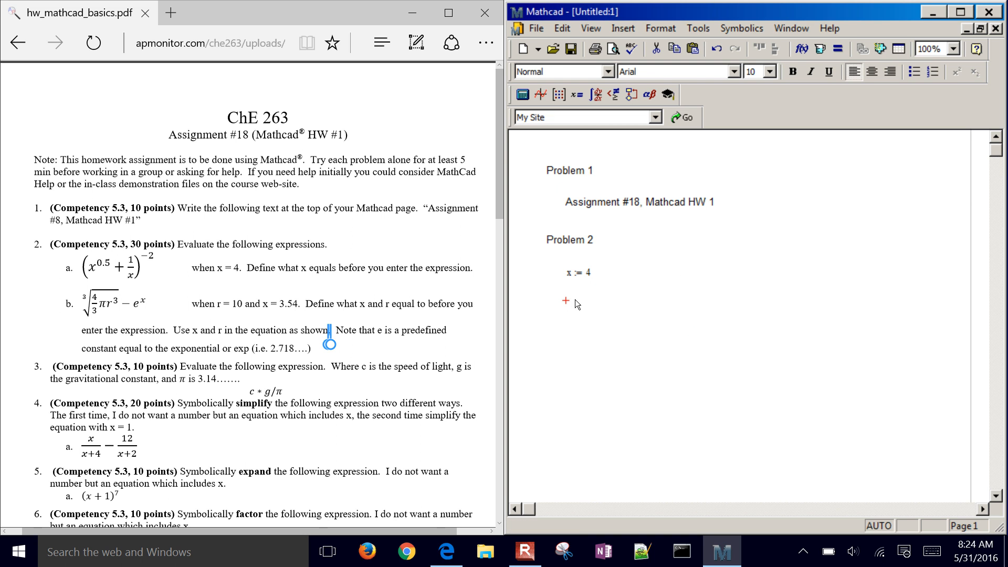
pyautogui.click(624, 275)
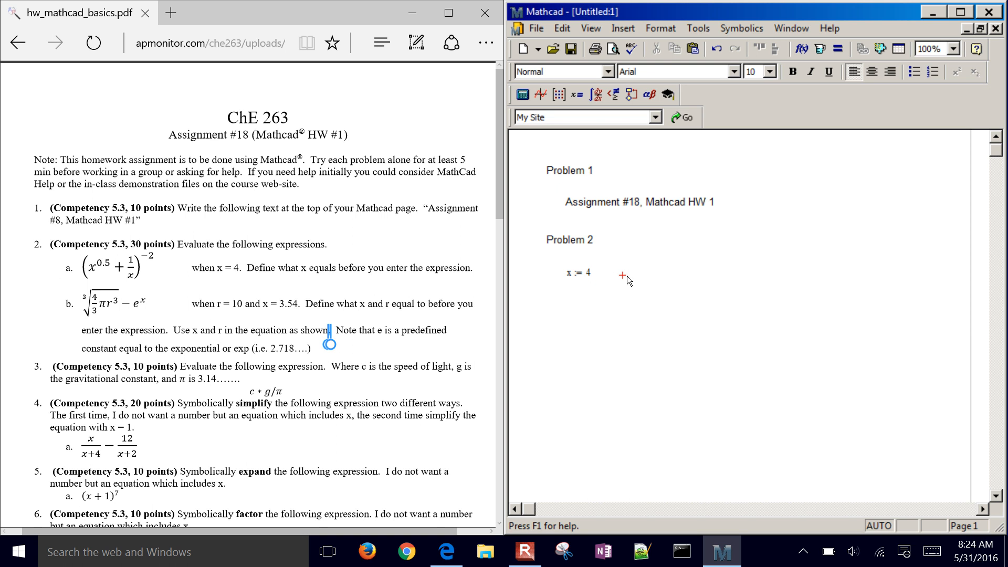
pyautogui.write('(')
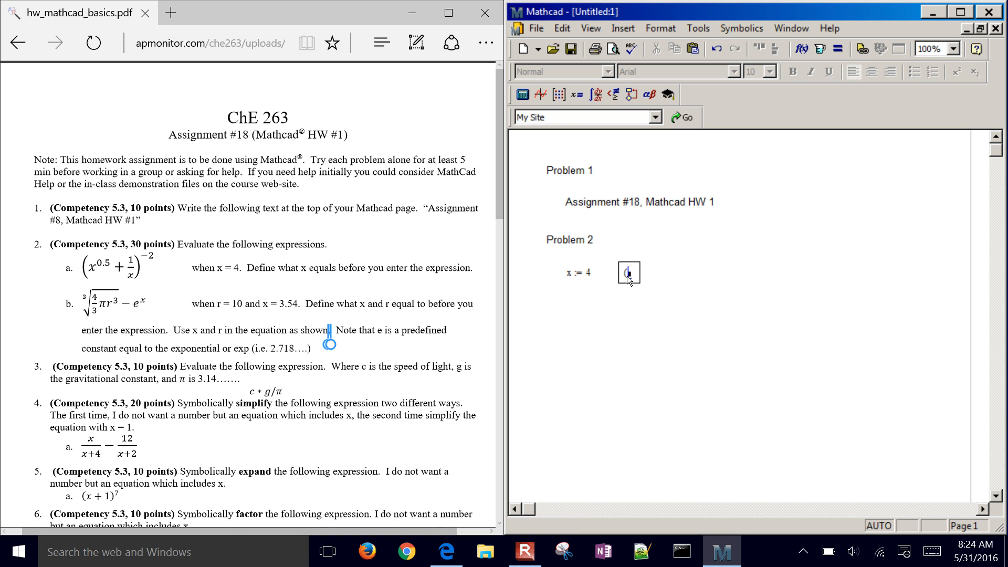
pyautogui.press('BackSpace')
pyautogui.press('BackSpace')
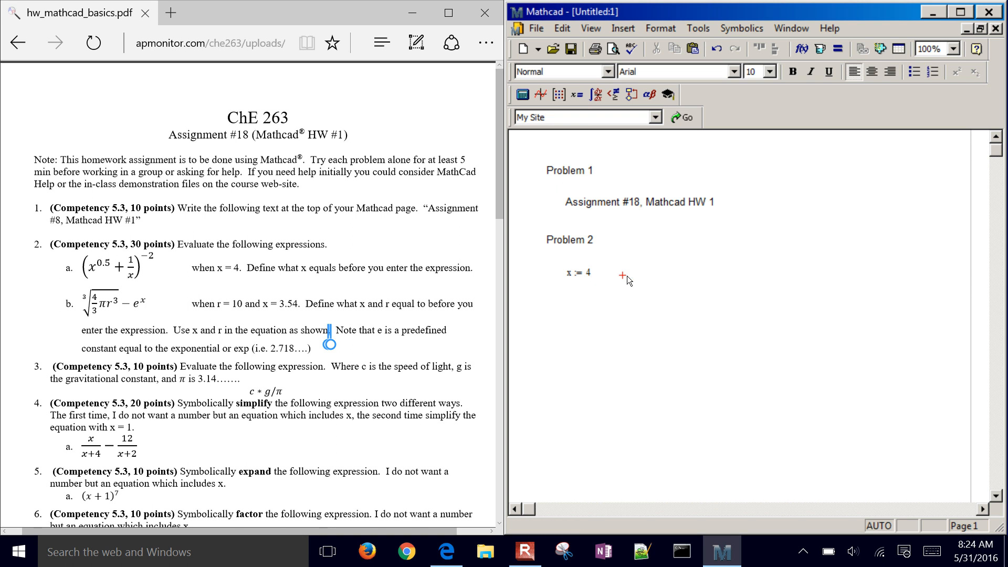
# Step: Enter the parenthesised sum x^0.5 + 1/x beside the x := 4 definition
pyautogui.write('(')
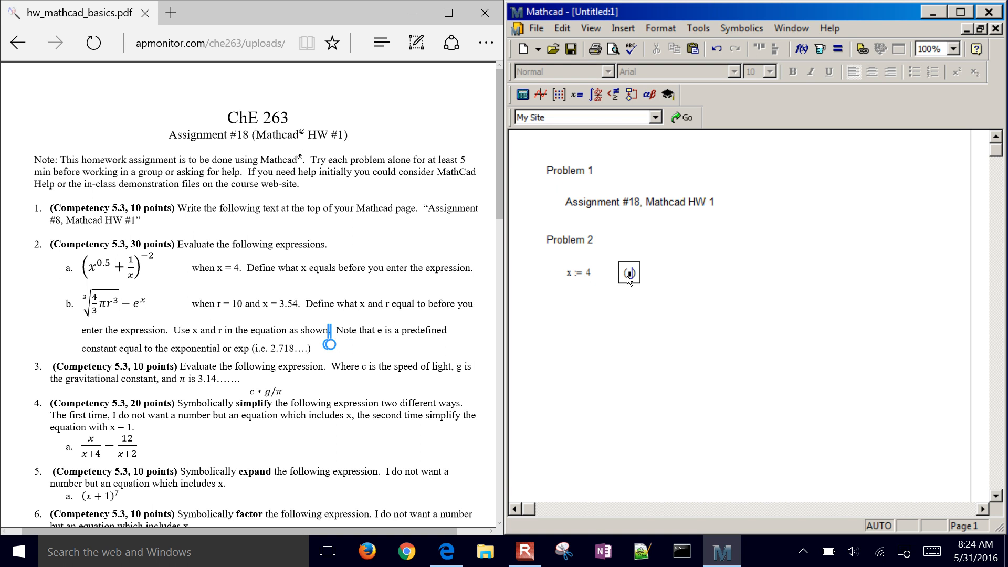
pyautogui.write('x^')
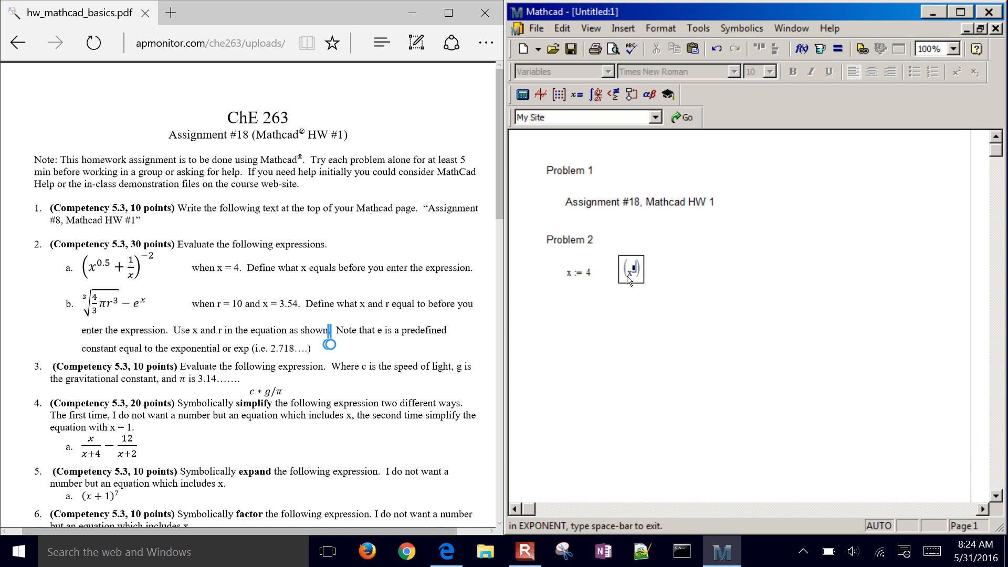
pyautogui.write('0.5')
pyautogui.press('space')
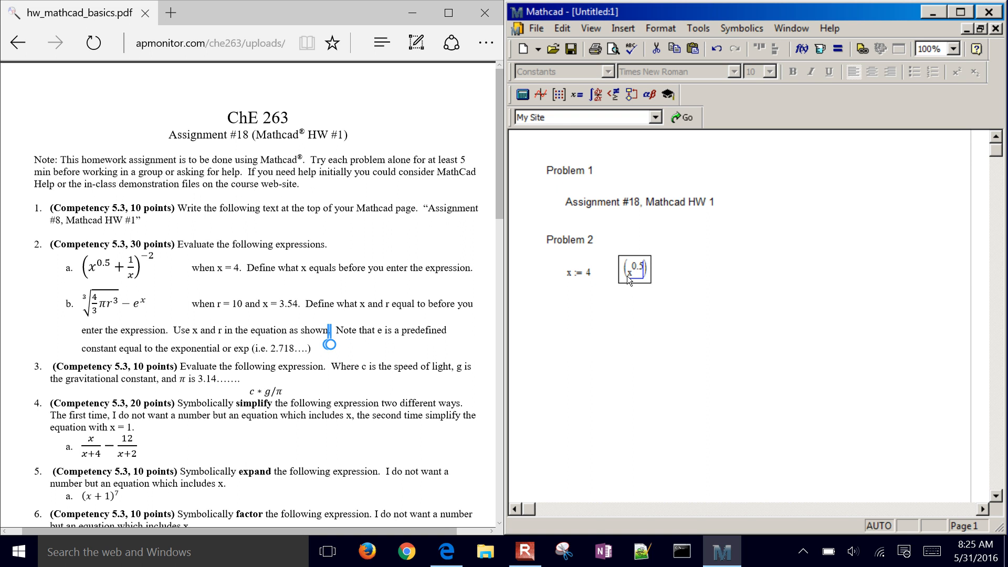
pyautogui.press('Left')
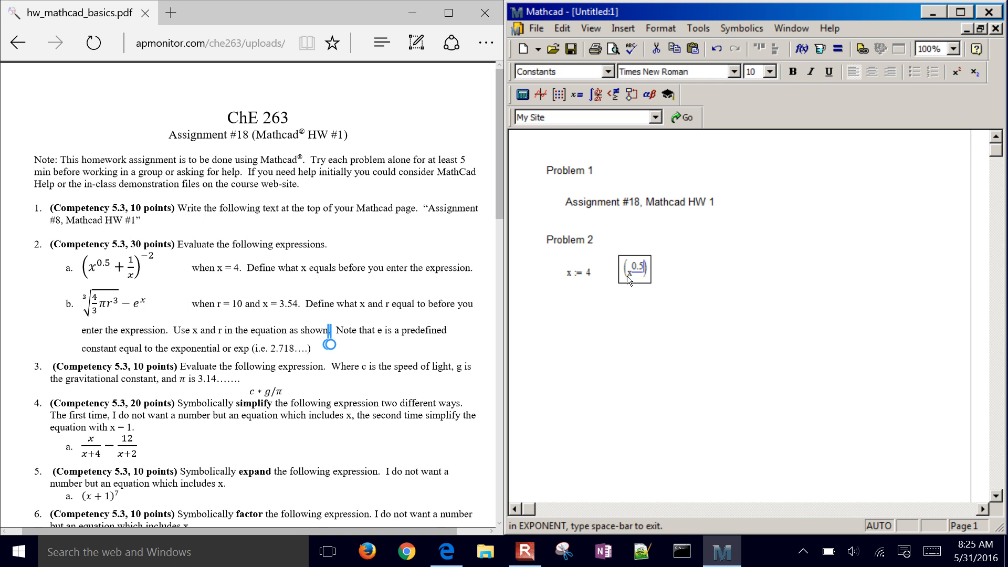
pyautogui.press('space')
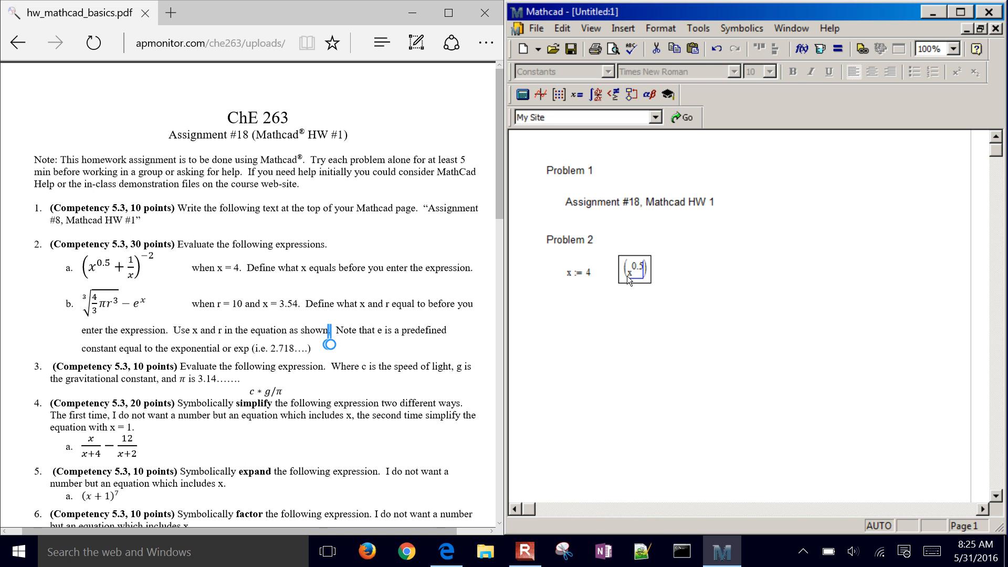
pyautogui.press('Left')
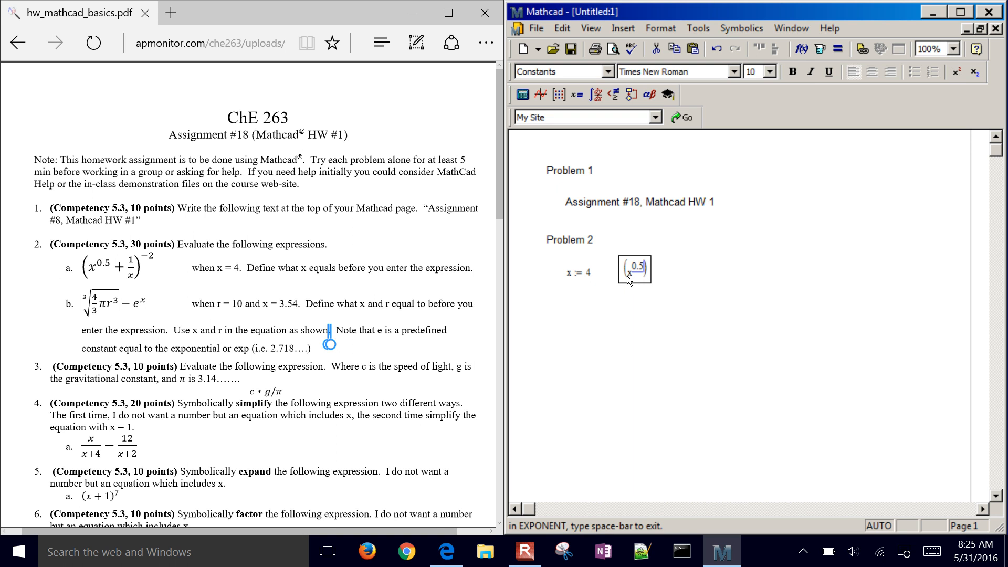
pyautogui.press('space')
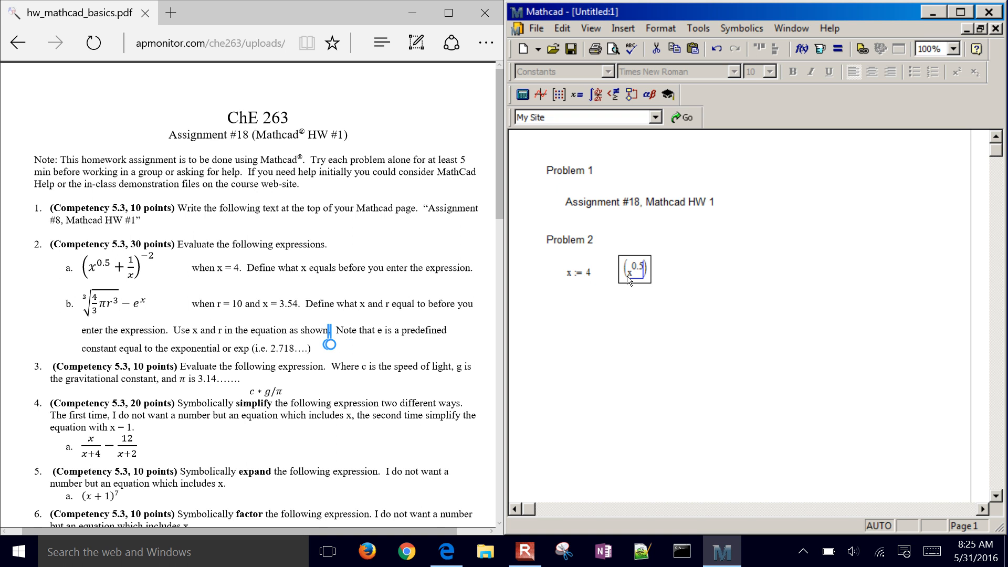
pyautogui.write('+')
pyautogui.write('1/x')
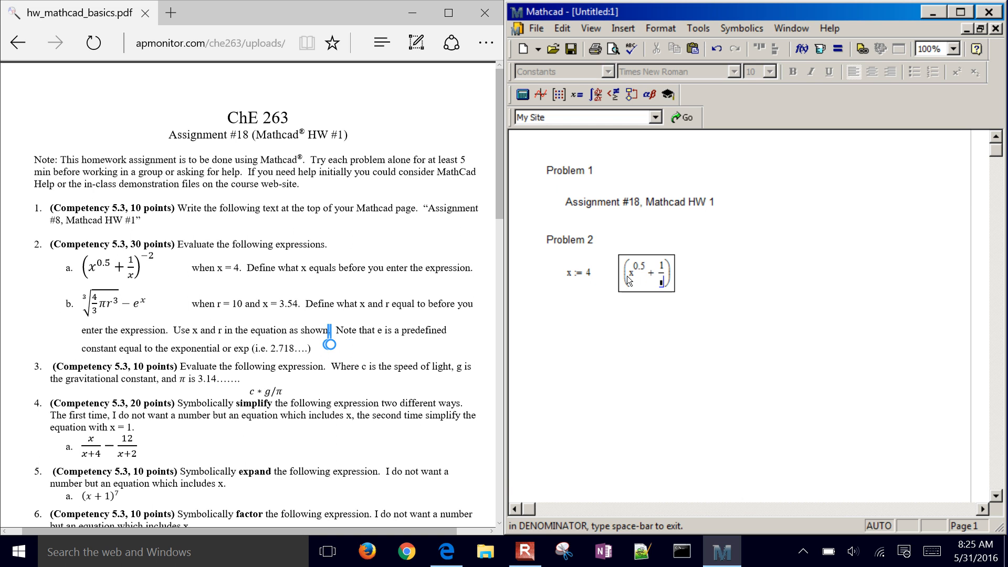
pyautogui.press('space')
pyautogui.press('space')
pyautogui.press('space')
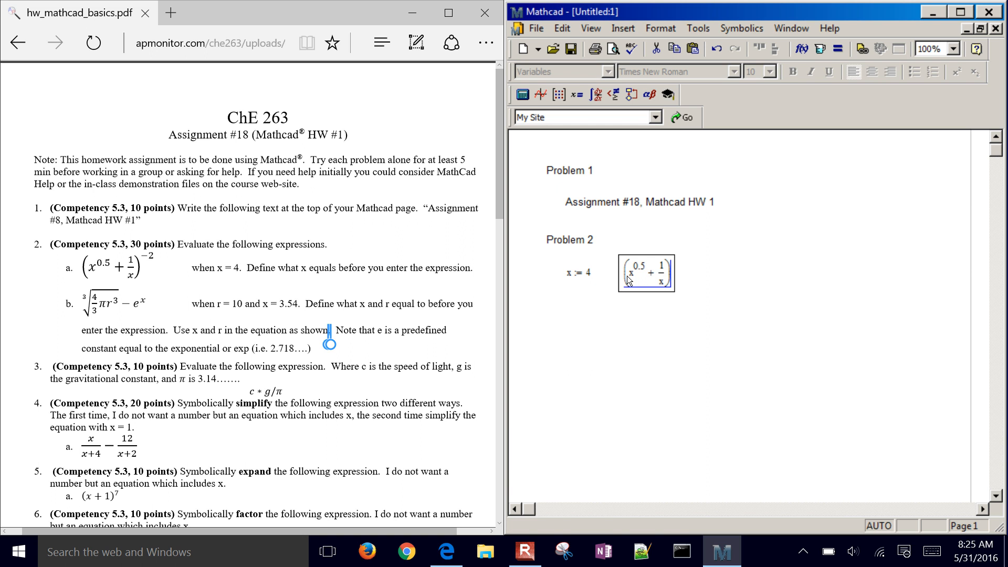
pyautogui.press('Left')
pyautogui.press('Left')
pyautogui.press('Left')
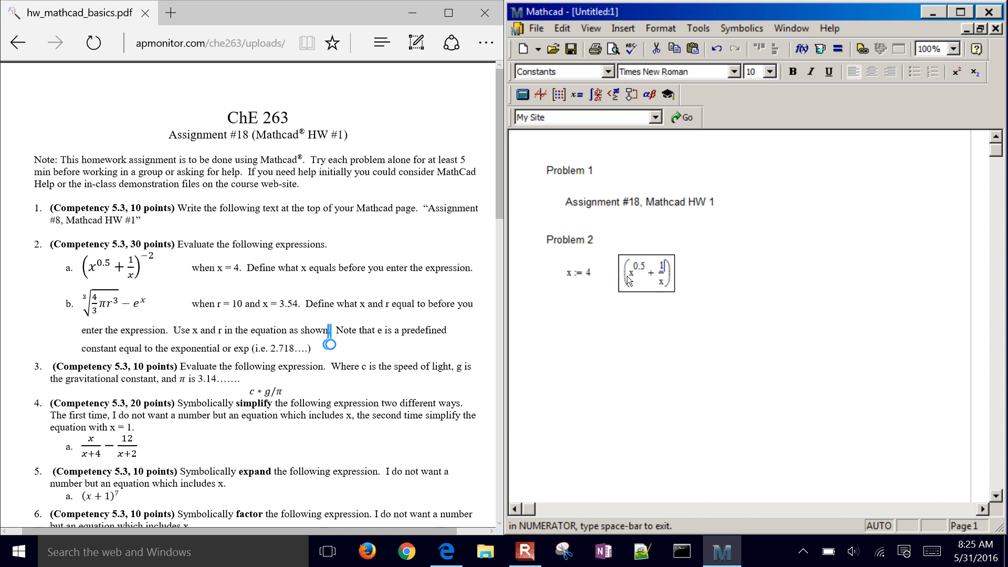
pyautogui.press('Left')
pyautogui.press('space')
pyautogui.press('space')
pyautogui.press('space')
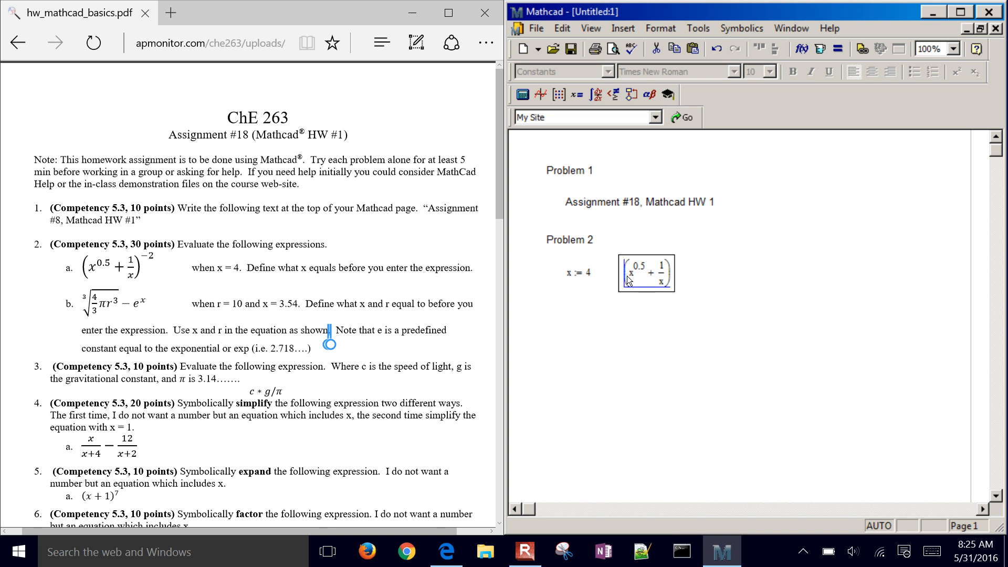
pyautogui.click(626, 276)
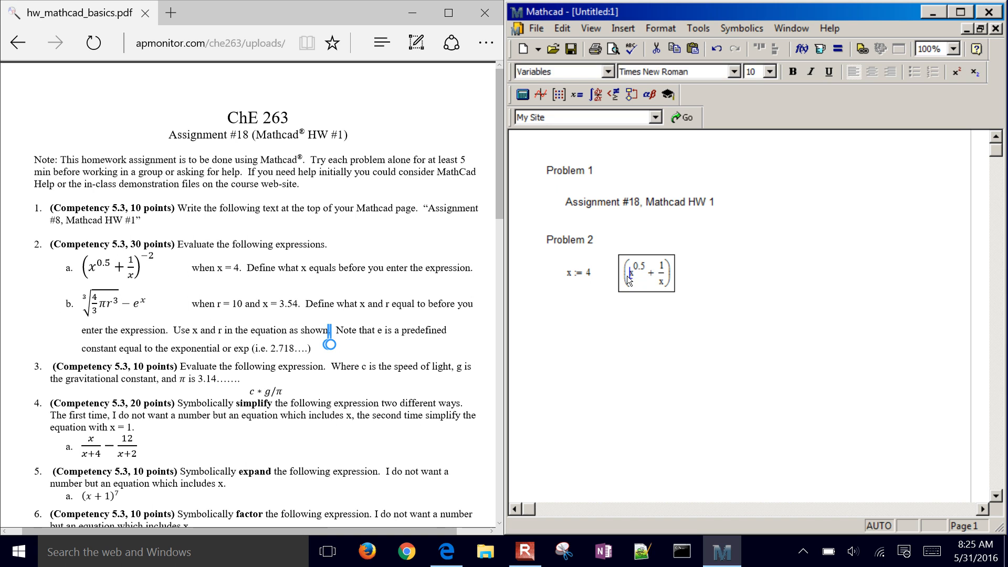
# Step: Raise the whole parenthesised sum to the power -2 and evaluate the expression
pyautogui.press('space')
pyautogui.press('space')
pyautogui.press('space')
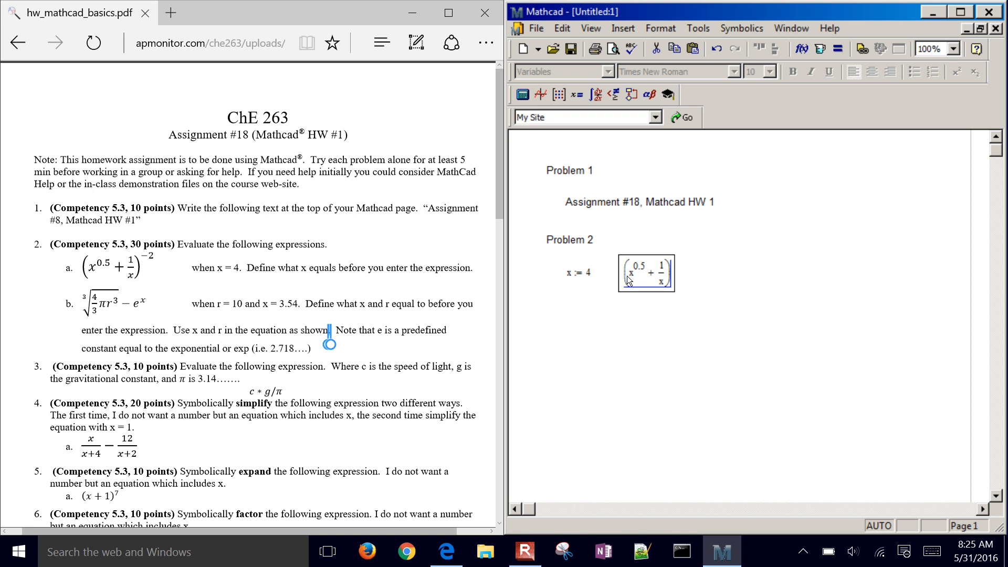
pyautogui.hotkey('shift', '6')
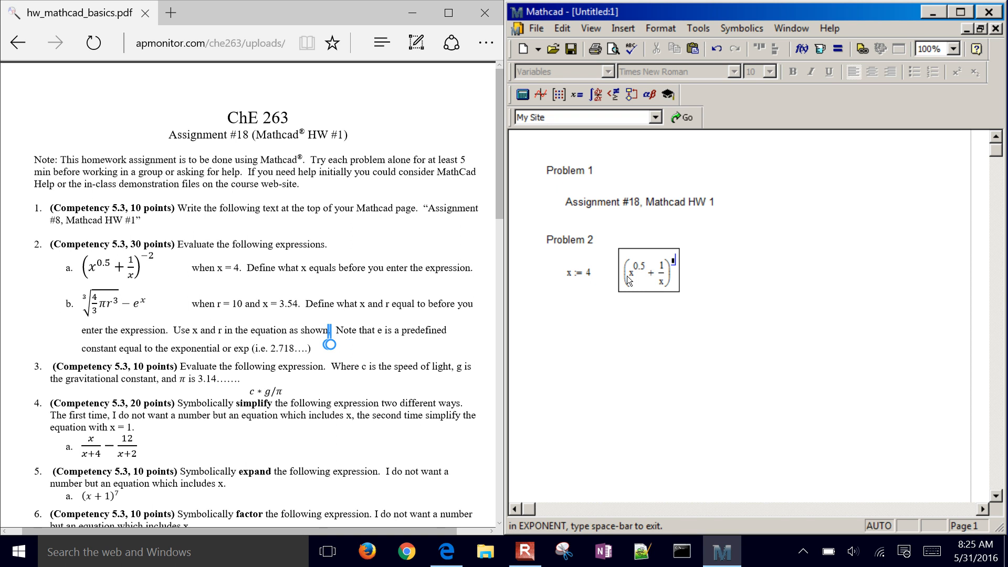
pyautogui.write('-2')
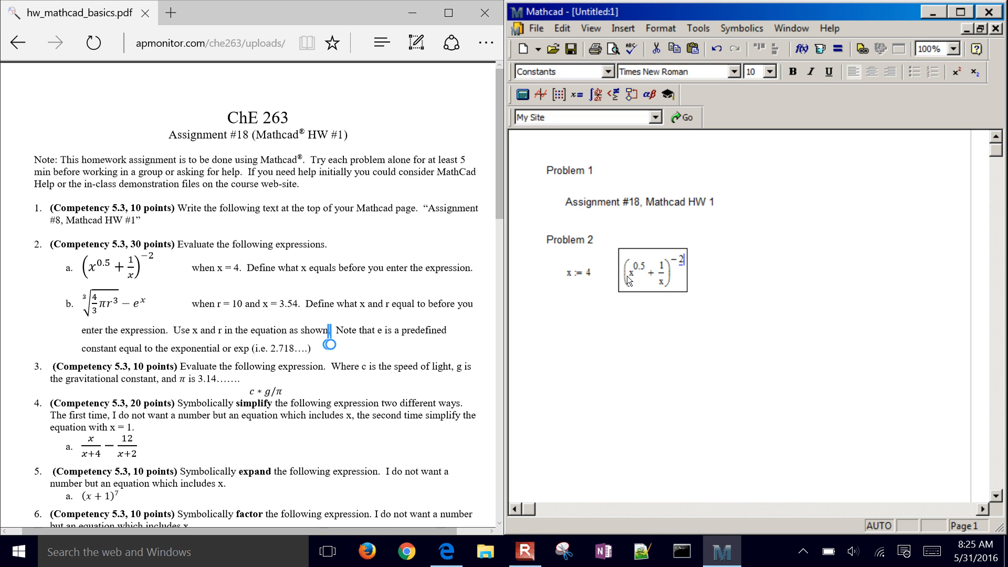
pyautogui.press('space')
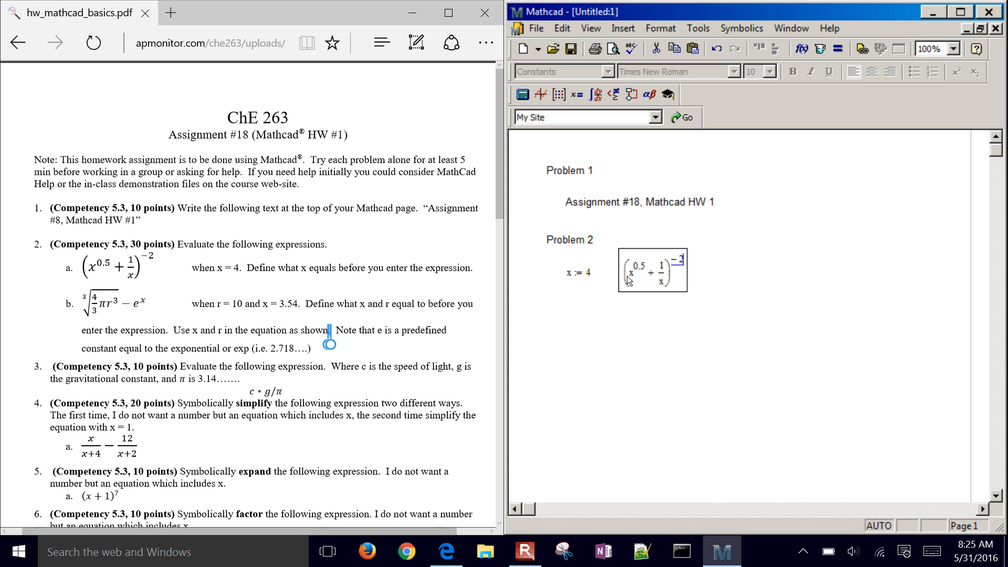
pyautogui.press('space')
pyautogui.write('= 0.198')
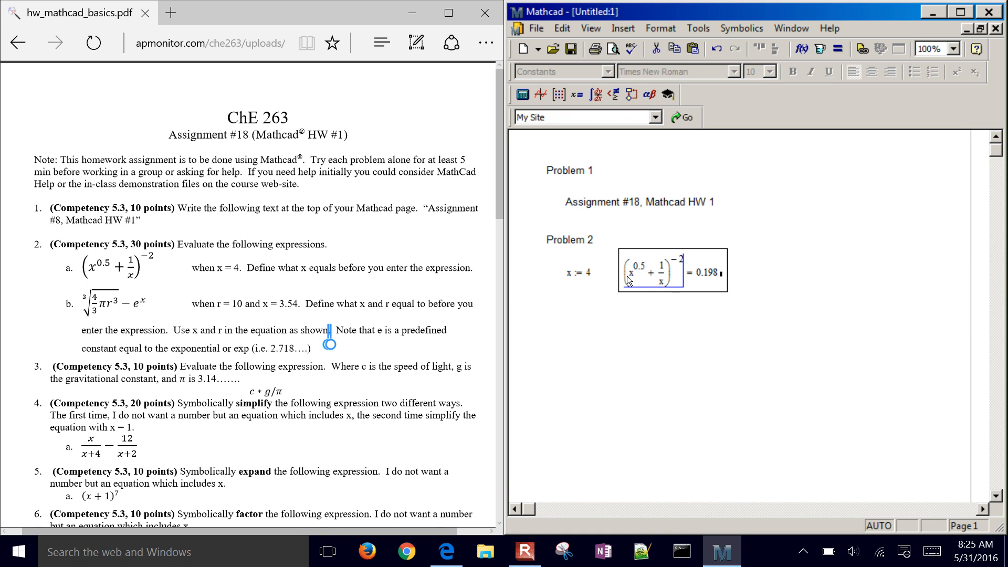
pyautogui.click(787, 258)
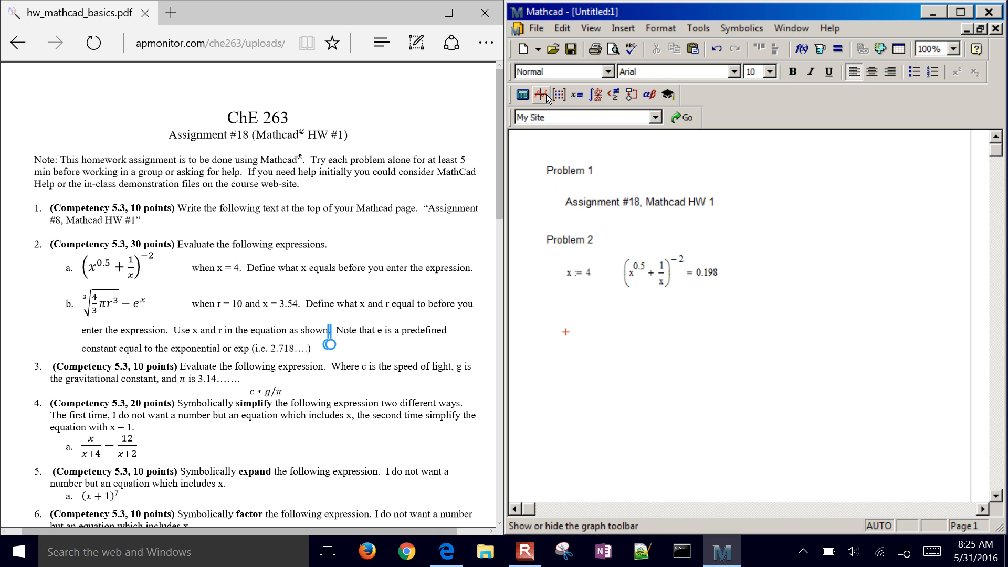
# Step: Insert an nth root below the first Problem 2 expression, with 4/3·π·r^3 as its radicand
pyautogui.click(579, 95)
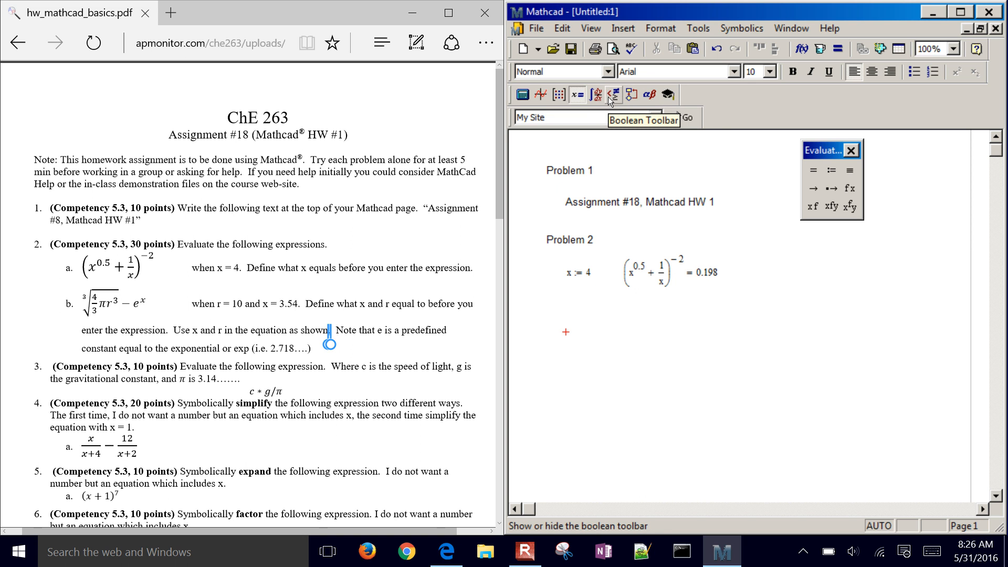
pyautogui.click(522, 95)
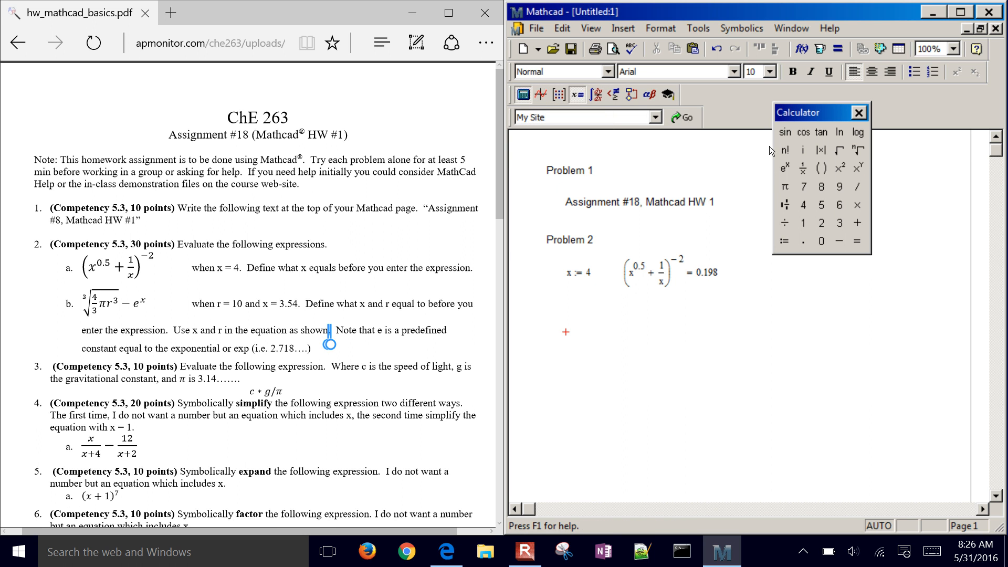
pyautogui.click(859, 153)
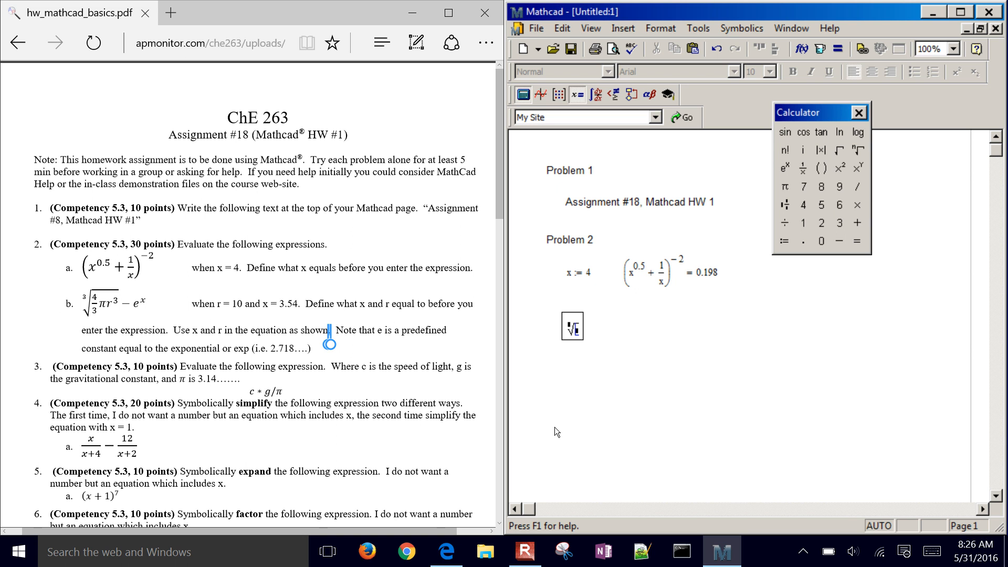
pyautogui.write('4/3')
pyautogui.press('space')
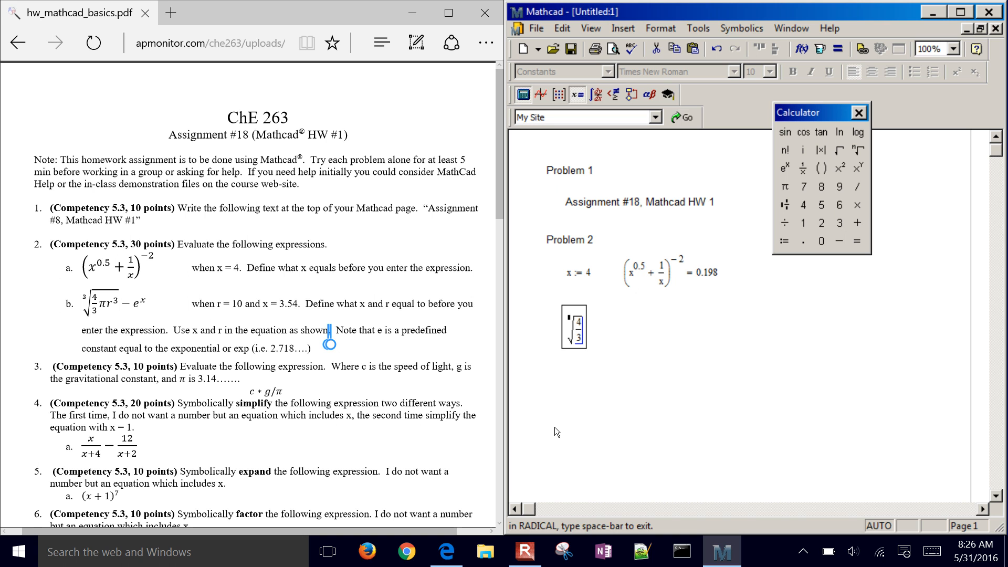
pyautogui.write('*')
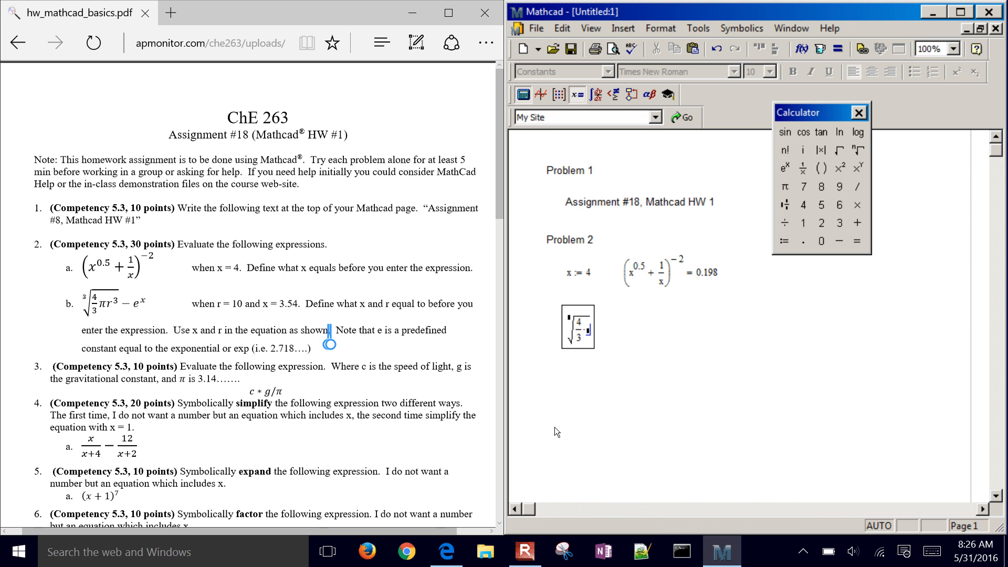
pyautogui.write('p')
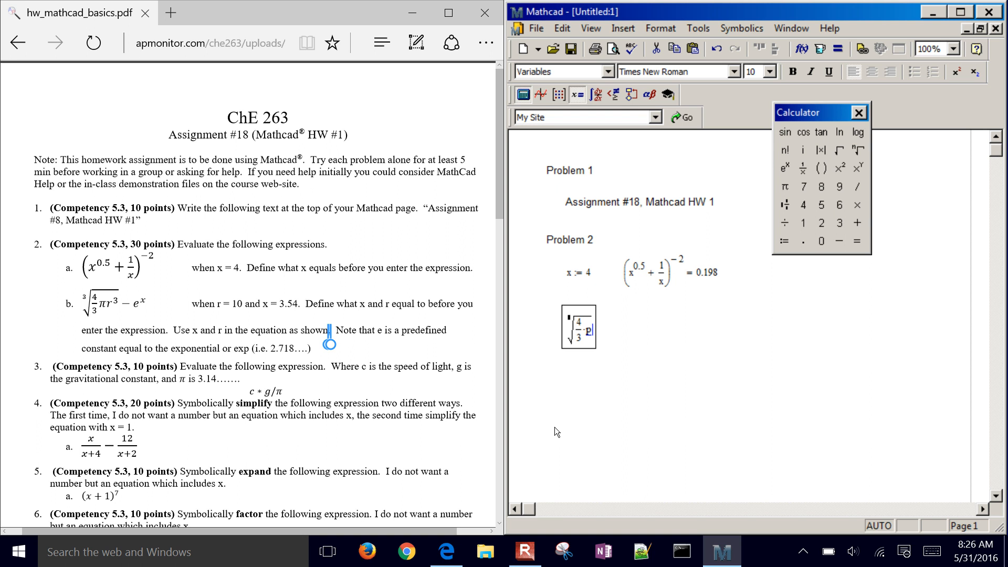
pyautogui.hotkey('ctrl', 'g')
pyautogui.write('*r^3')
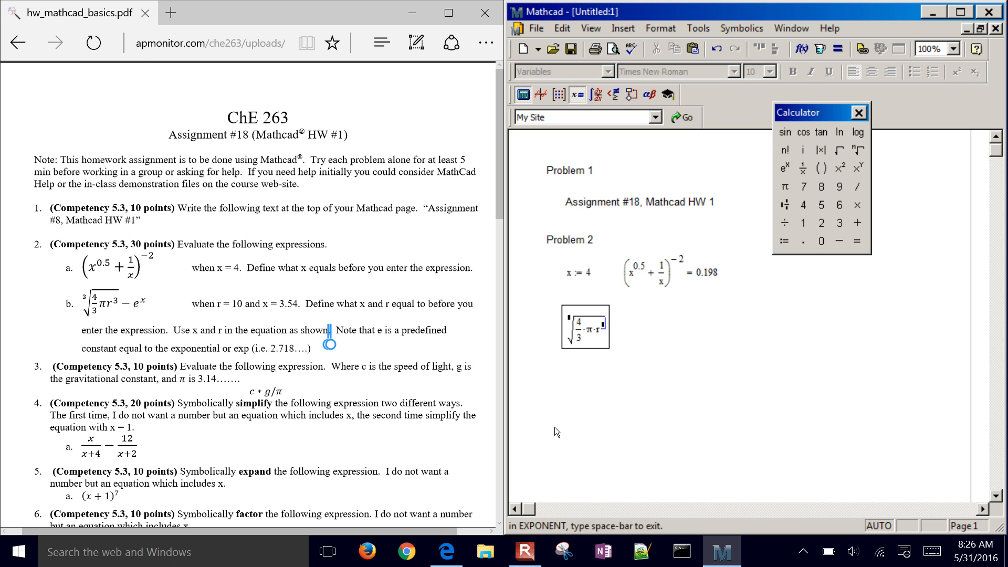
# Step: Subtract e^x from the root, keeping that term outside the radical
pyautogui.press('space')
pyautogui.press('space')
pyautogui.press('space')
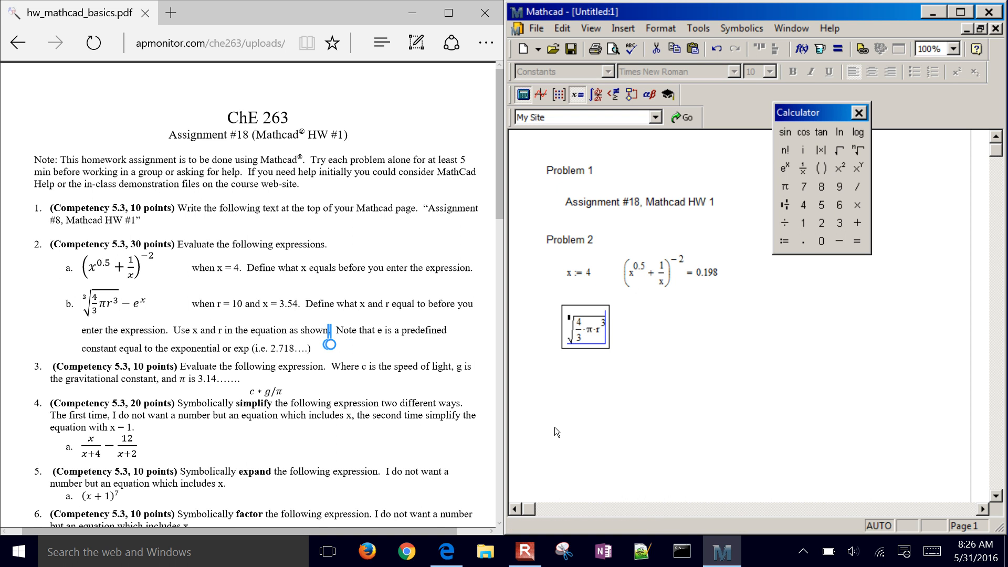
pyautogui.write('-e')
pyautogui.write('^x')
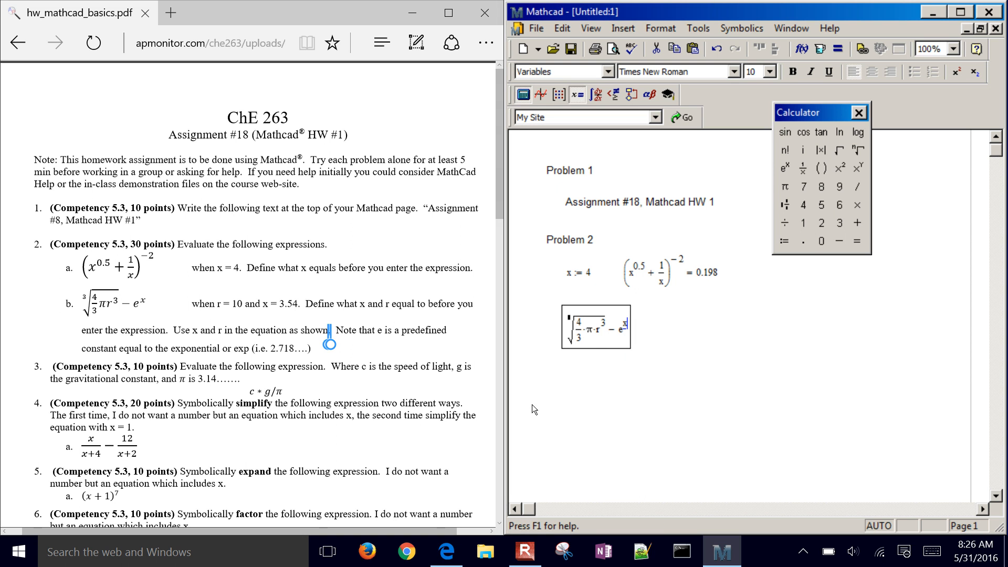
# Step: Set the root's index to 3 and evaluate the whole expression
pyautogui.click(569, 316)
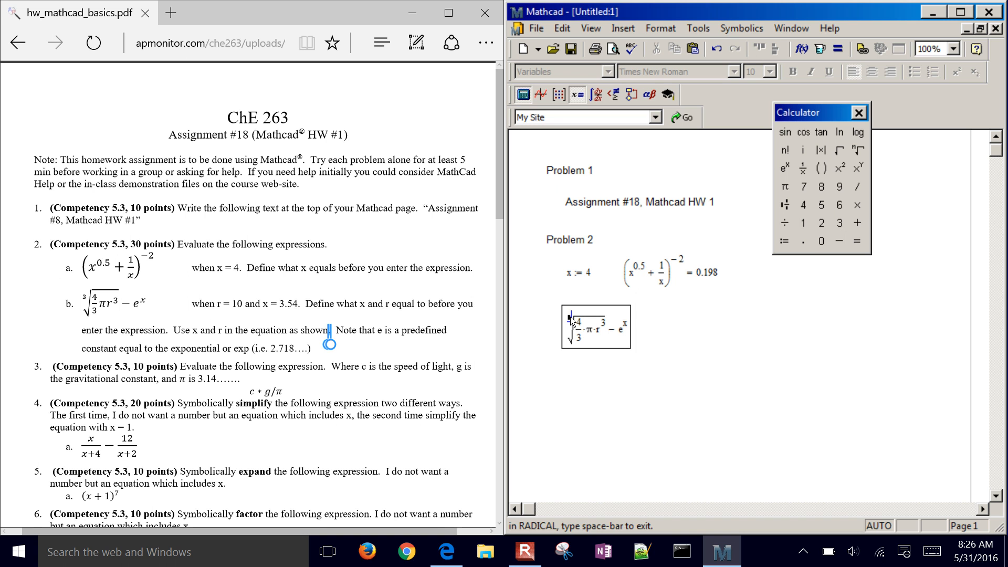
pyautogui.write('3')
pyautogui.press('Tab')
pyautogui.press('Tab')
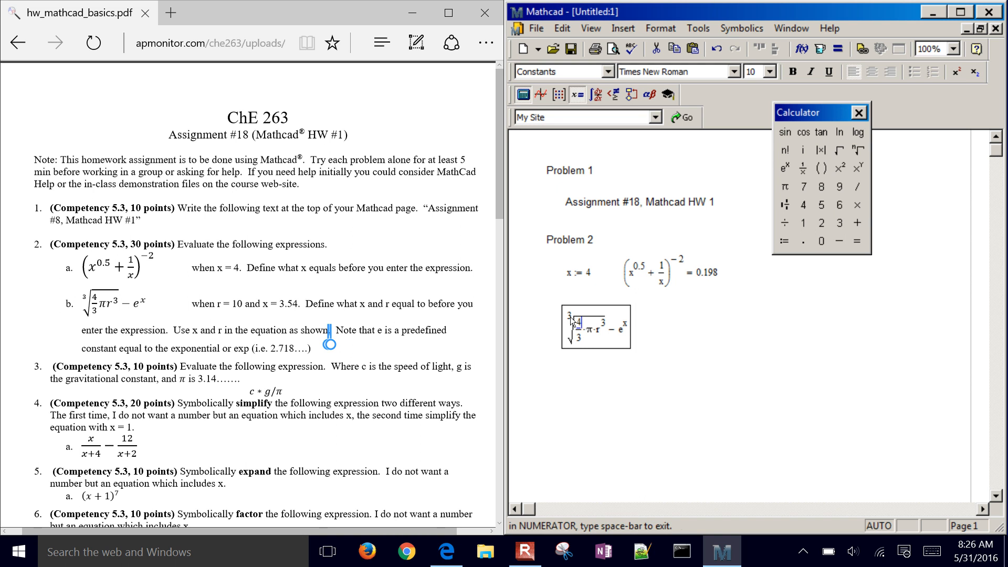
pyautogui.press('space')
pyautogui.press('space')
pyautogui.press('space')
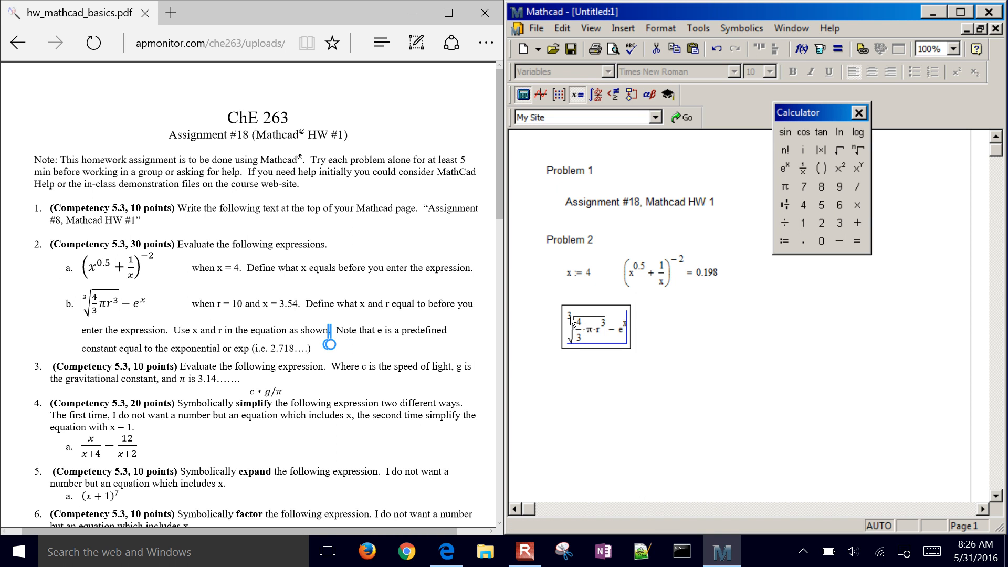
pyautogui.write('= ■')
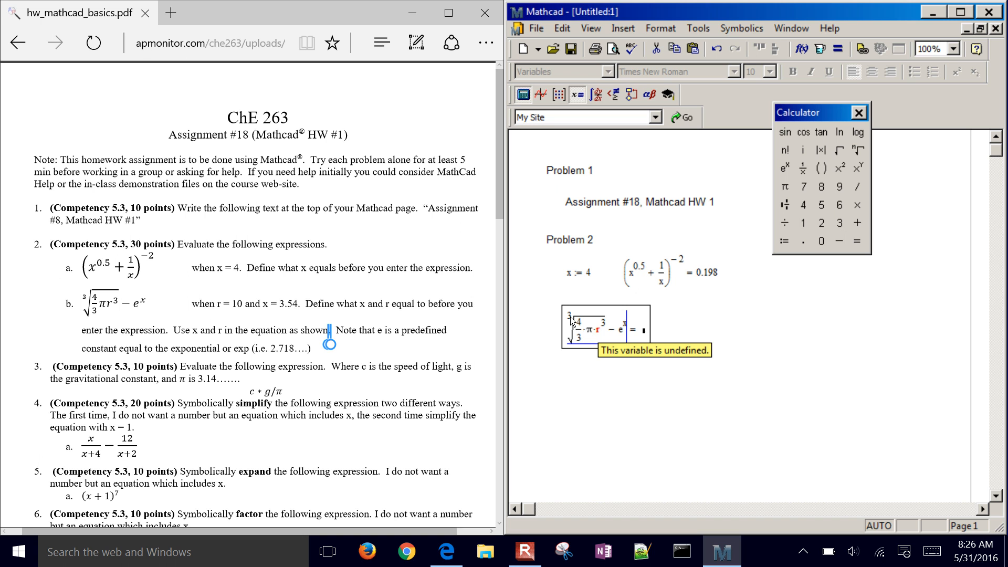
# Step: Define r as 10 in the space above the cube-root expression
pyautogui.click(537, 304)
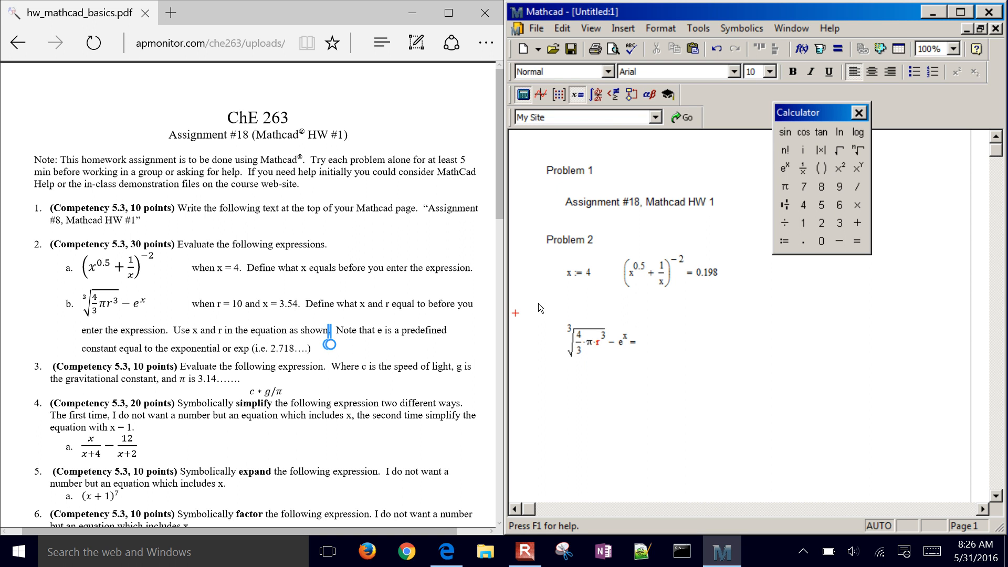
pyautogui.click(568, 307)
pyautogui.write('r ')
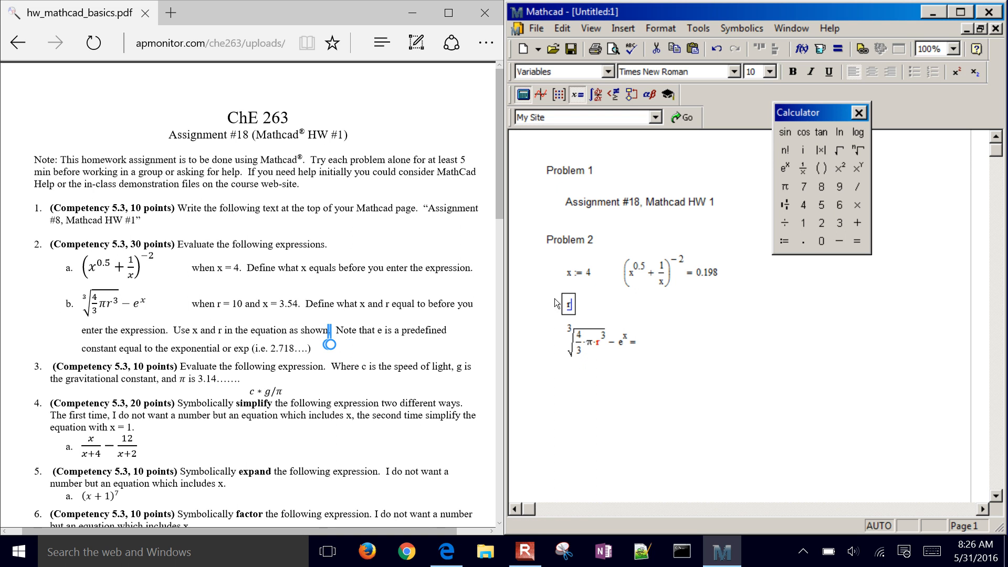
pyautogui.write(':= 10')
pyautogui.press('Return')
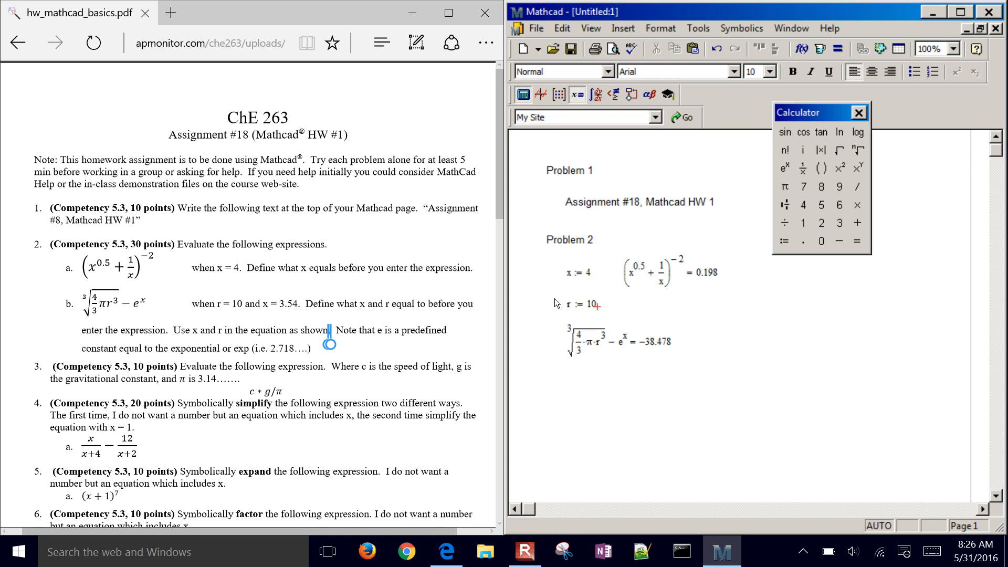
# Step: Define x as 3.54 beside the r definition, above the cube-root expression
pyautogui.write('x')
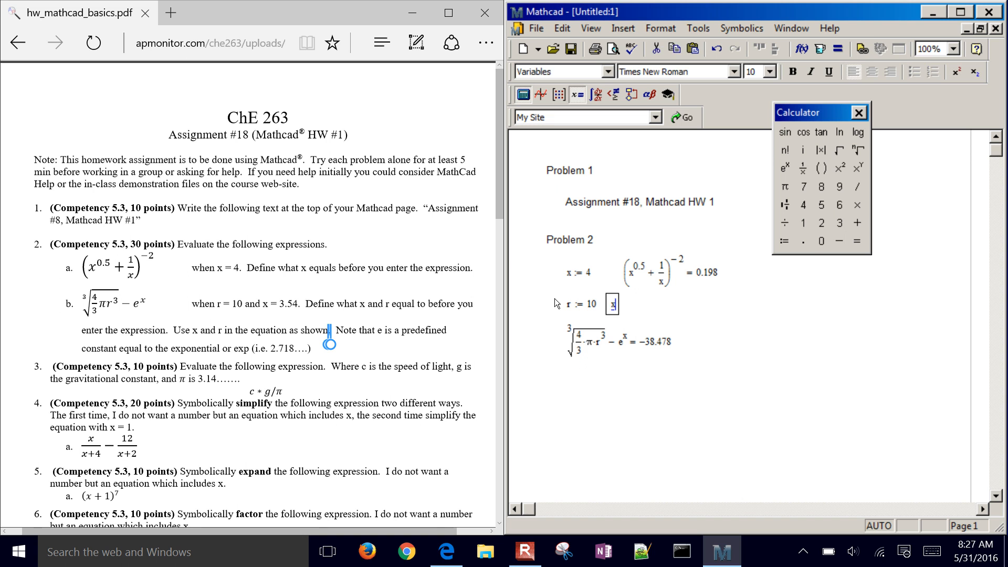
pyautogui.write(' := 3.54')
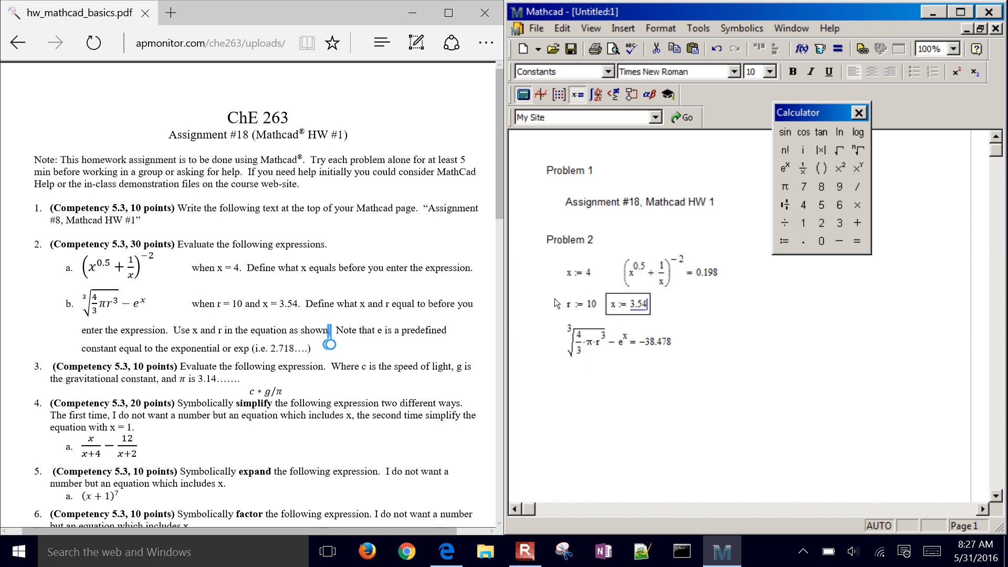
pyautogui.press('Return')
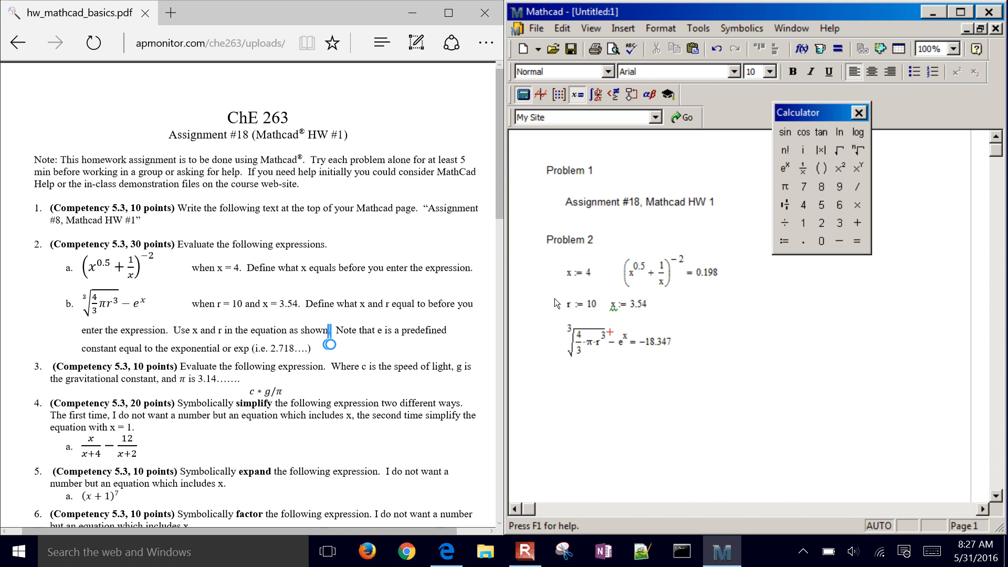
# Step: Add the text heading "Problem 3" below the cube-root expression
pyautogui.click(549, 392)
pyautogui.click(572, 395)
pyautogui.press('Up')
pyautogui.write('Problem')
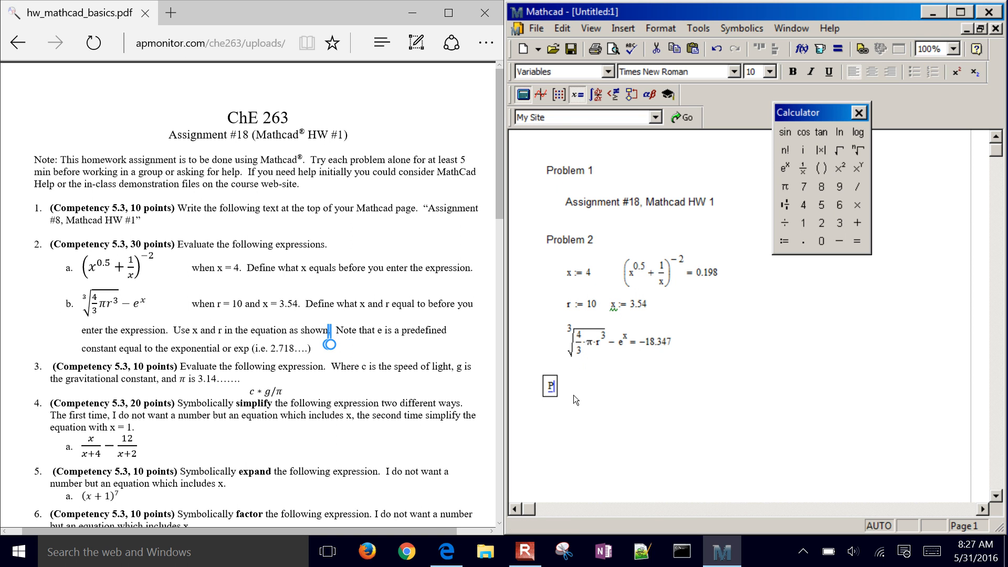
pyautogui.hotkey('ctrl', 'shift', 'Return')
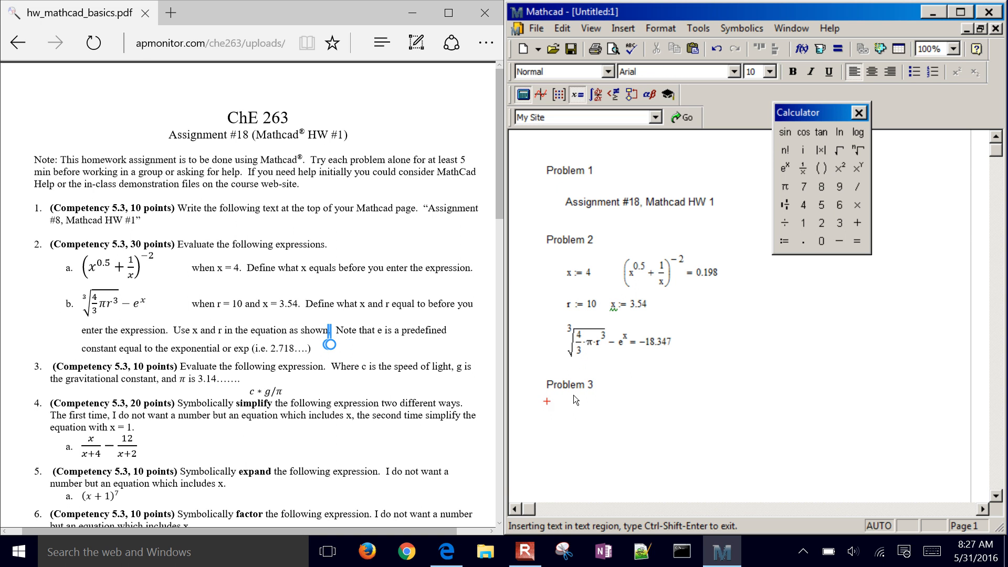
# Step: Evaluate the built-in constants c and g side by side under the Problem 3 heading
pyautogui.write('c=')
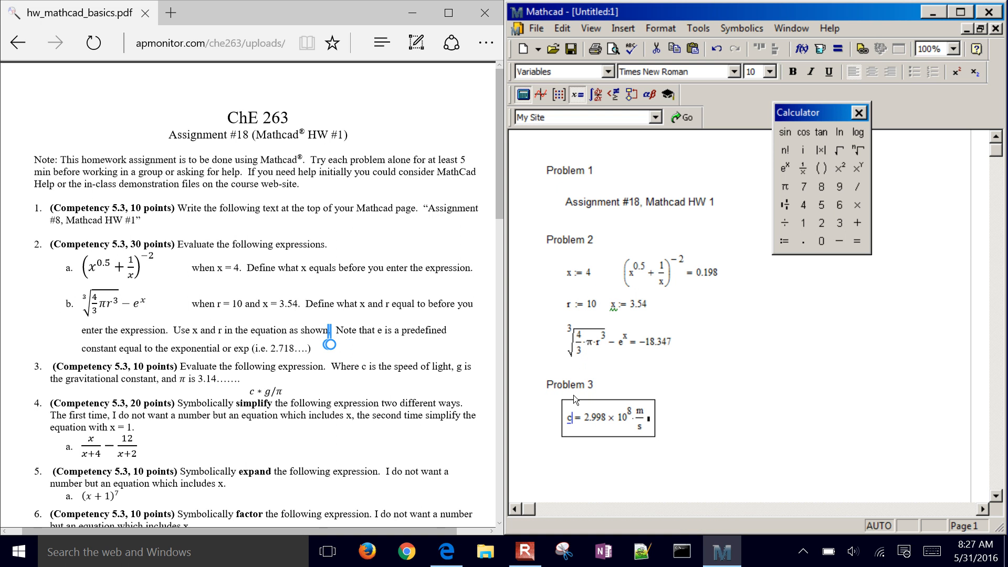
pyautogui.click(697, 430)
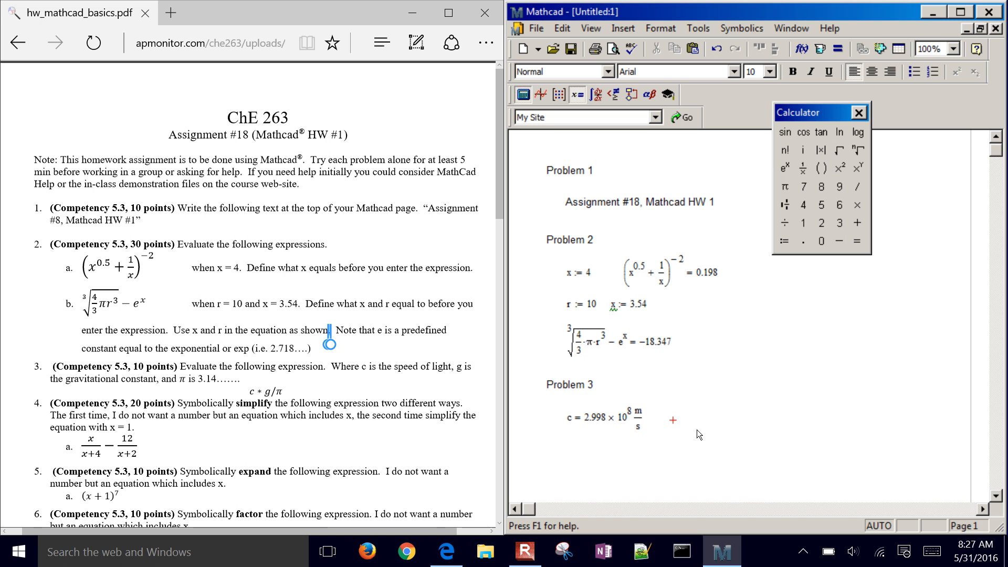
pyautogui.write('g = 9.807·m/s²')
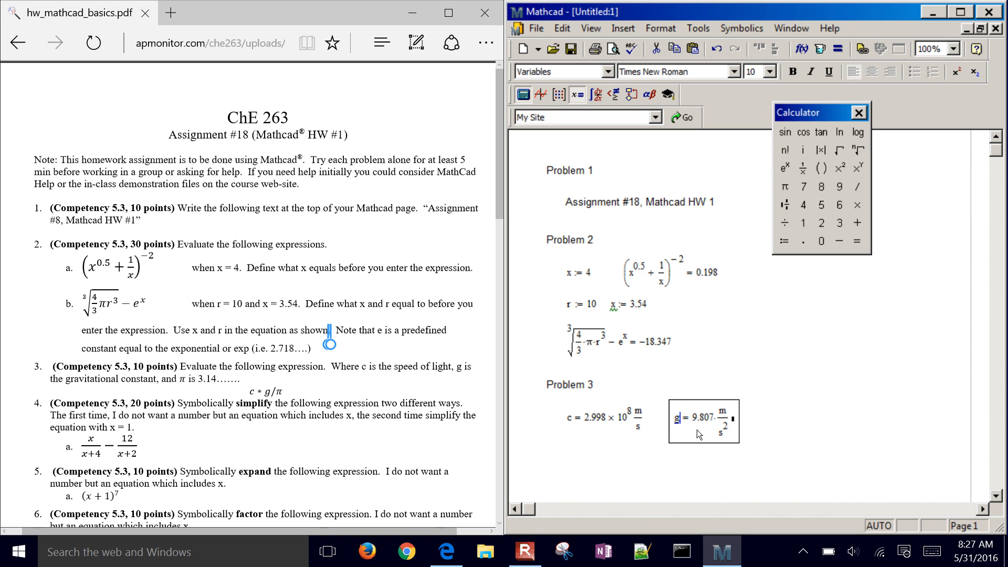
pyautogui.click(767, 427)
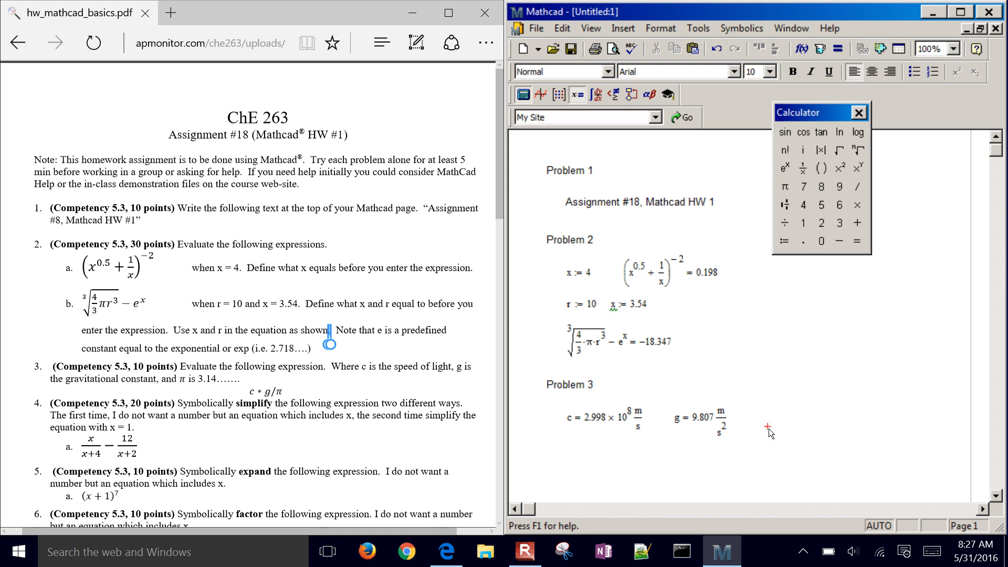
# Step: Try redefining g as 1 above the constants, and remove that value again
pyautogui.write('g := 1')
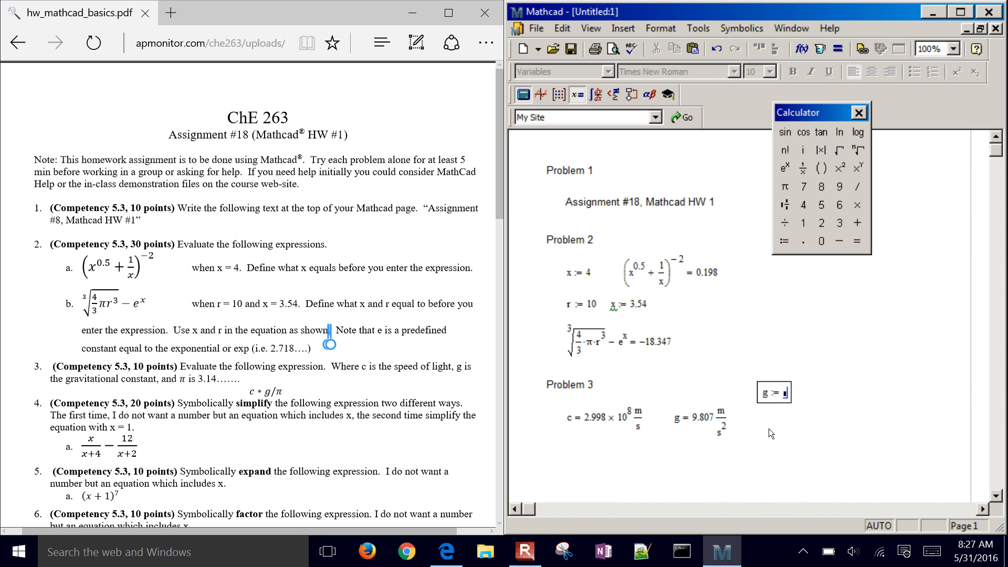
pyautogui.press('Return')
pyautogui.press('Up')
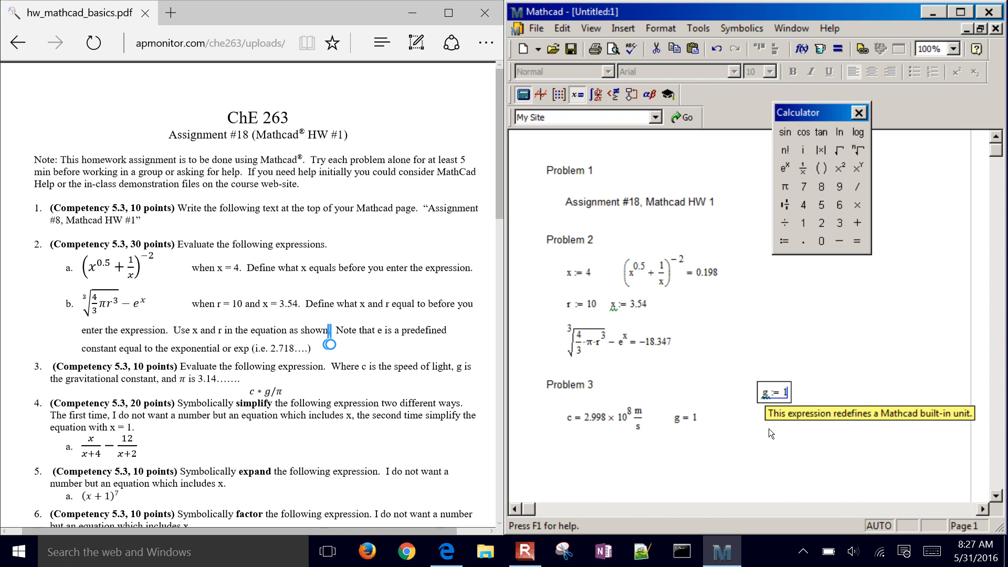
pyautogui.press('BackSpace')
pyautogui.press('BackSpace')
# Step: Enter c·g/π beside the evaluated g in Problem 3 and evaluate it numerically
pyautogui.click(768, 428)
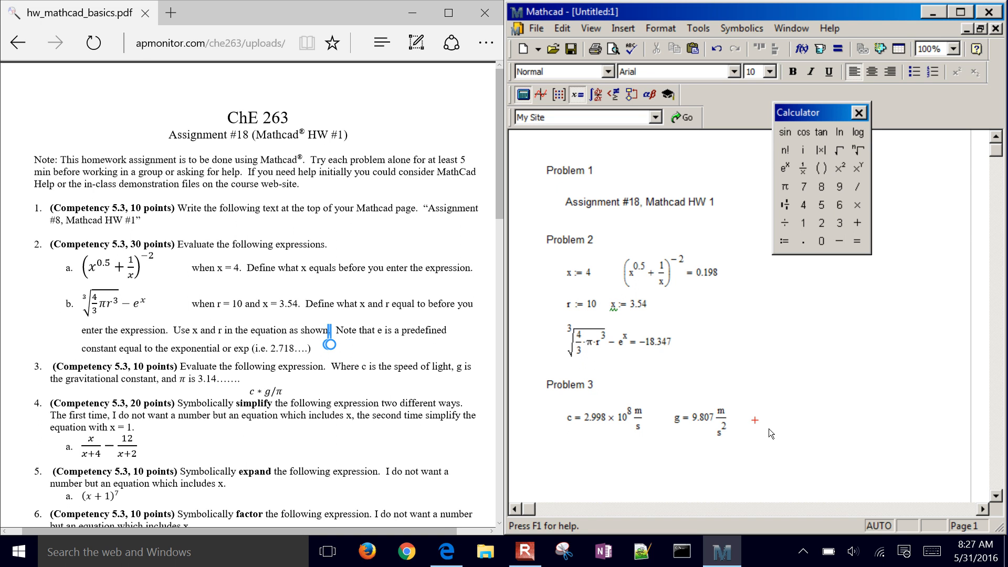
pyautogui.write('c*')
pyautogui.write('g')
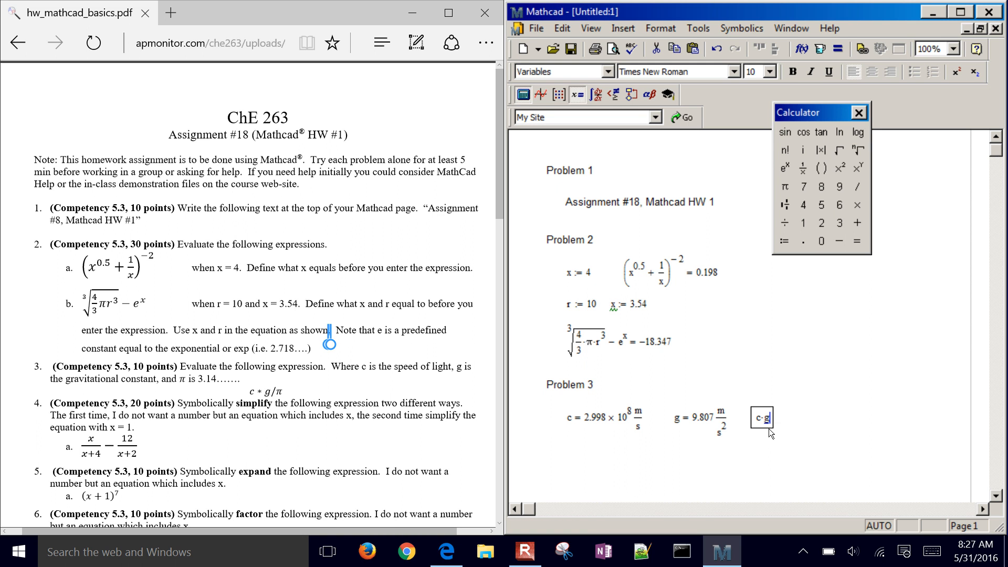
pyautogui.write('/')
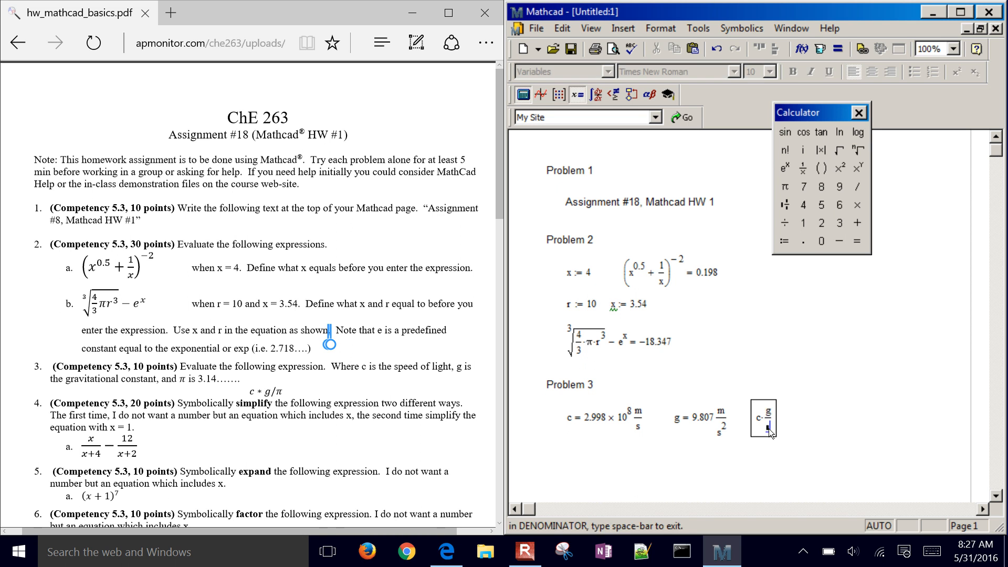
pyautogui.write('p')
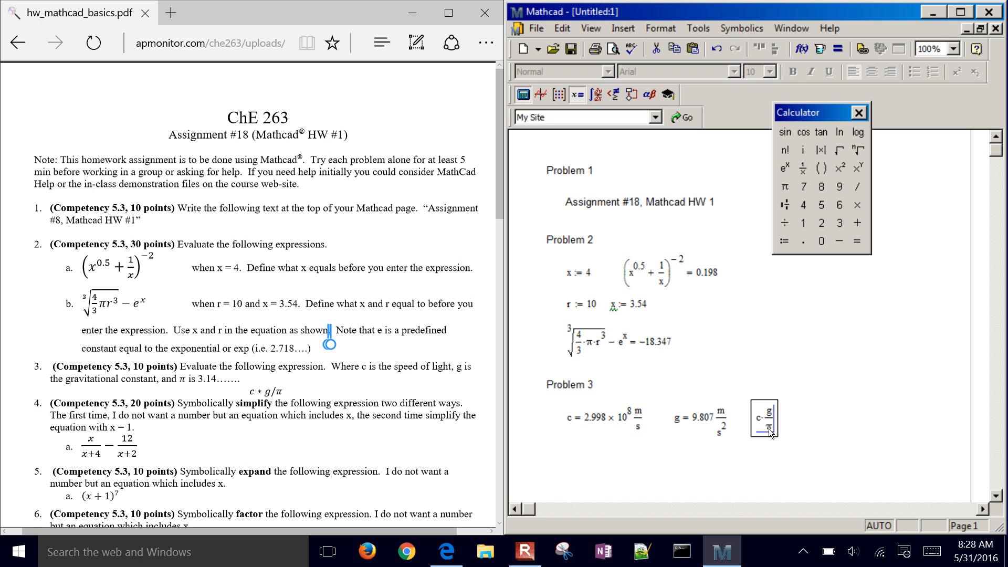
pyautogui.write('= 9.358 × 10^8·m^2/s^3')
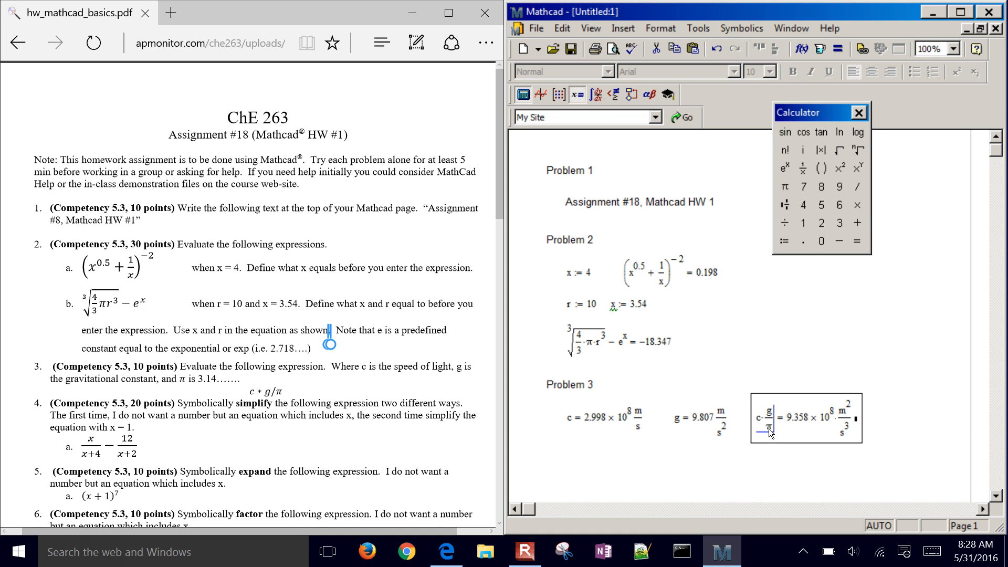
# Step: Convert the units of the c·g/π result to km^2/hr^2
pyautogui.click(850, 412)
pyautogui.click(857, 418)
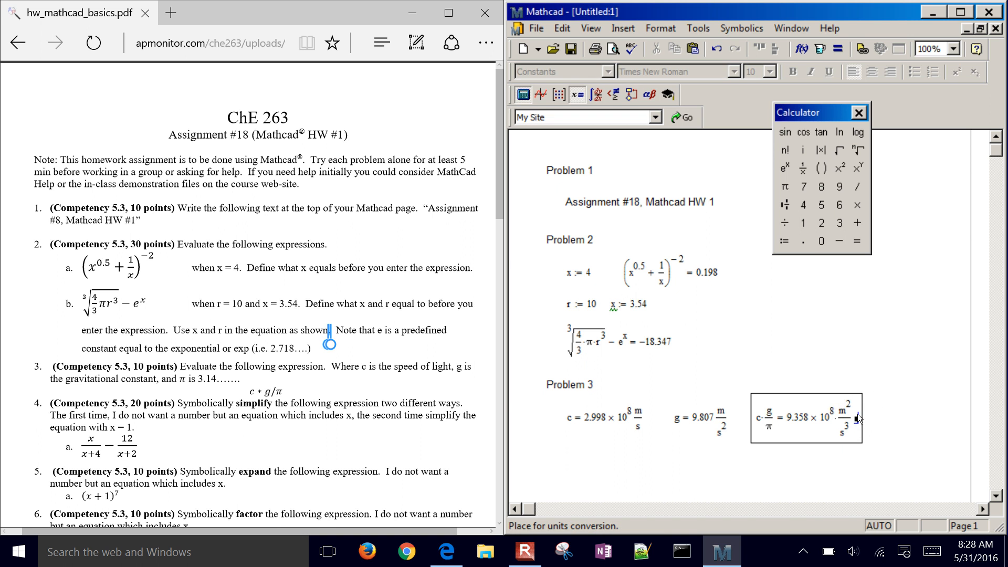
pyautogui.write('km^2')
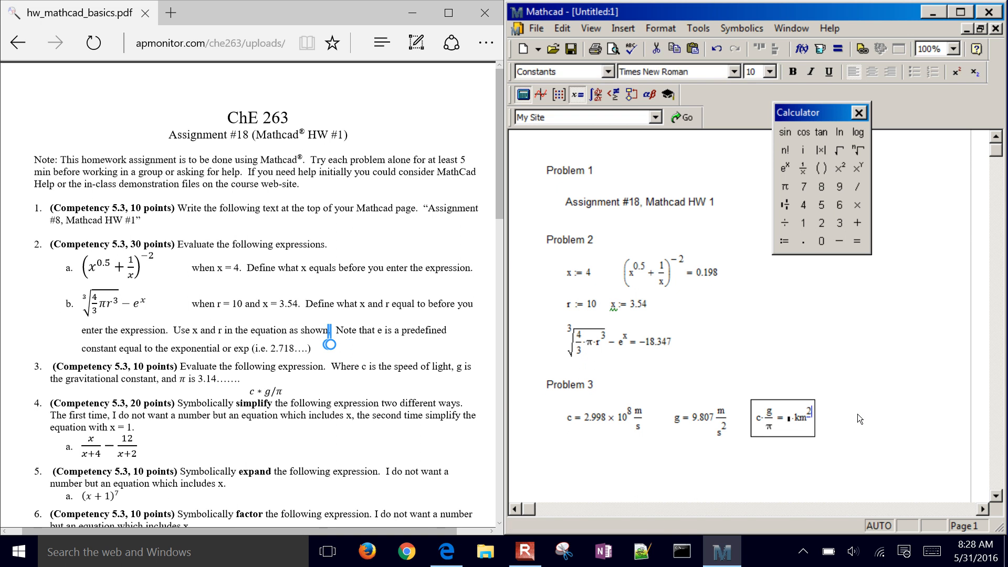
pyautogui.press('space')
pyautogui.write('/h')
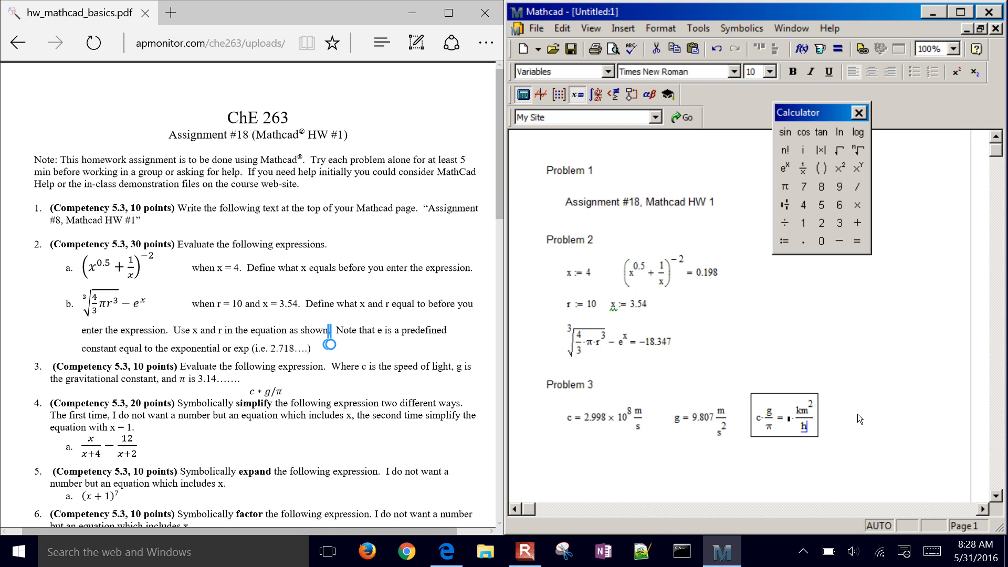
pyautogui.write('r^2')
pyautogui.press('Return')
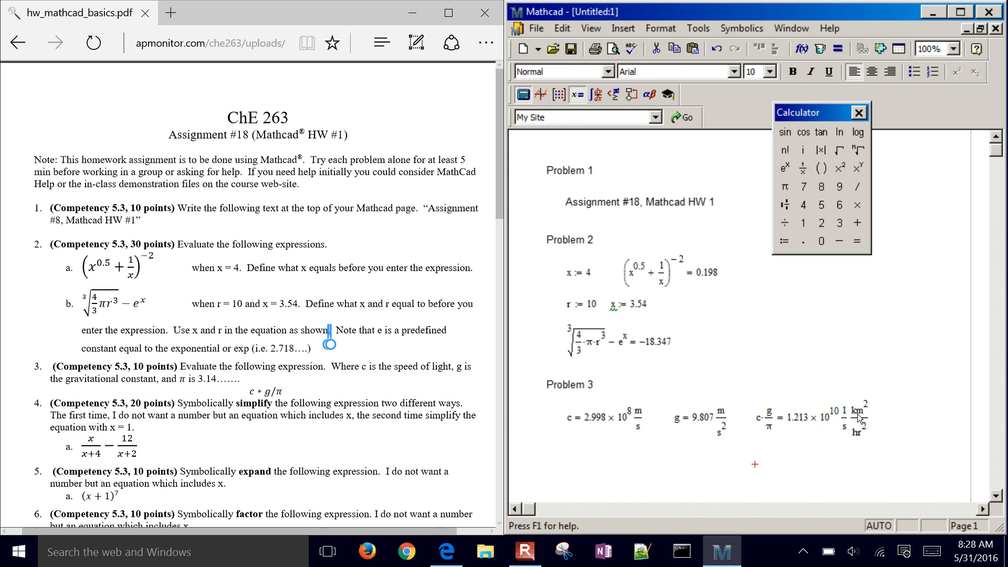
# Step: Remove the km^2/hr^2 conversion from the c·g/π result and evaluate the expression again
pyautogui.click(863, 433)
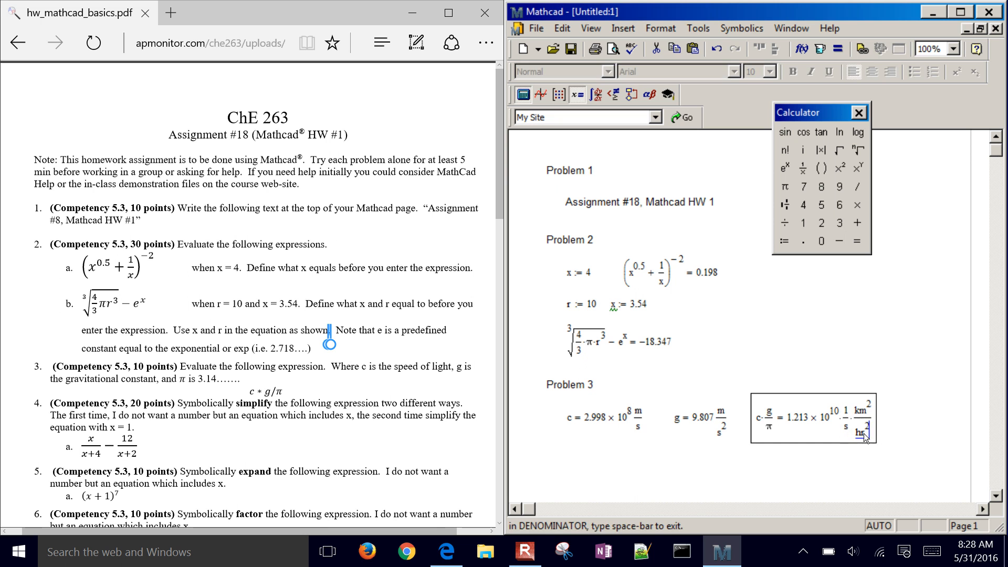
pyautogui.press('BackSpace')
pyautogui.press('BackSpace')
pyautogui.press('BackSpace')
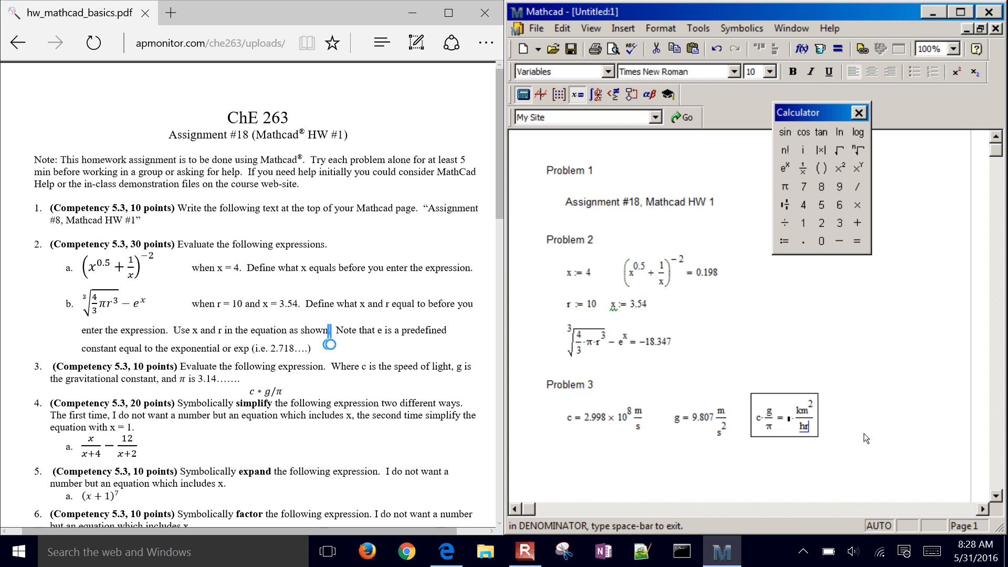
pyautogui.press('BackSpace')
pyautogui.press('BackSpace')
pyautogui.press('BackSpace')
pyautogui.press('BackSpace')
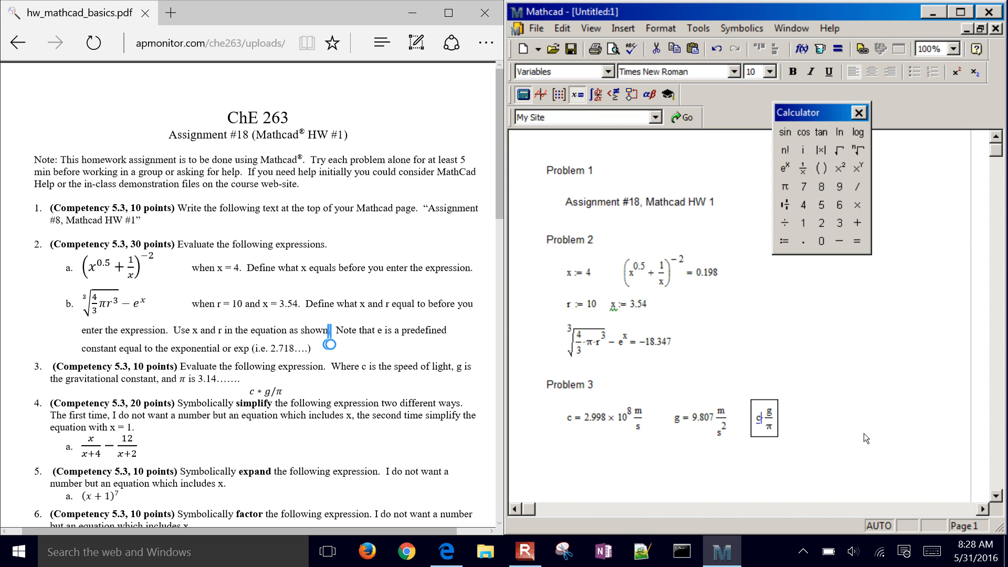
pyautogui.write('= 9.358 × 10^8·m^2/s^3')
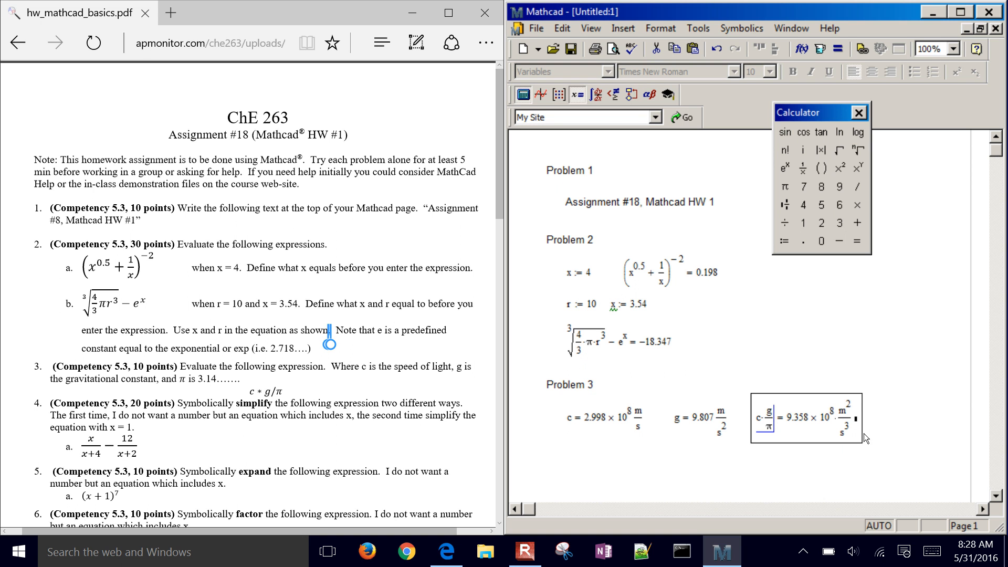
# Step: Convert the units of the c·g/π result to km^2/hr^3
pyautogui.click(855, 416)
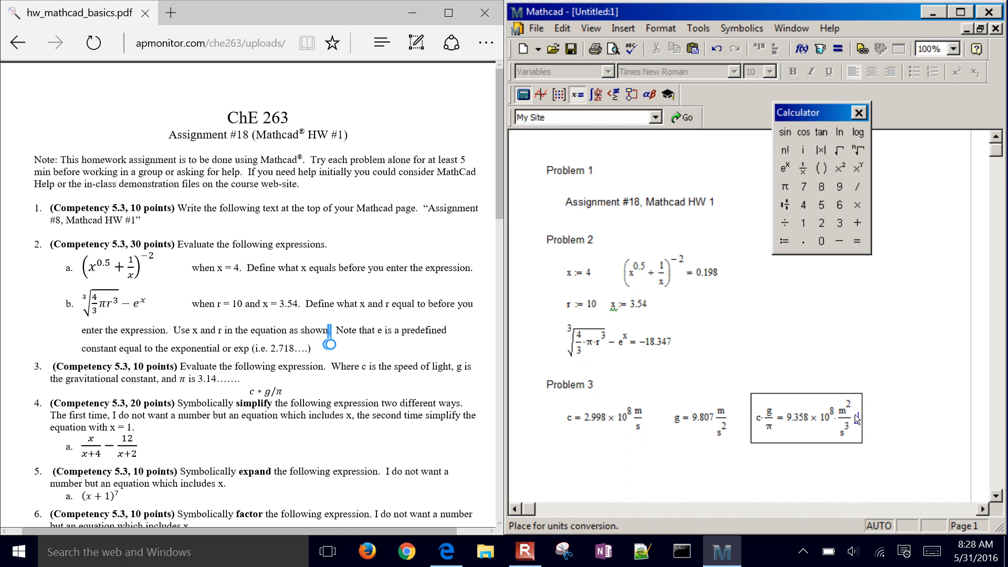
pyautogui.write('km^2')
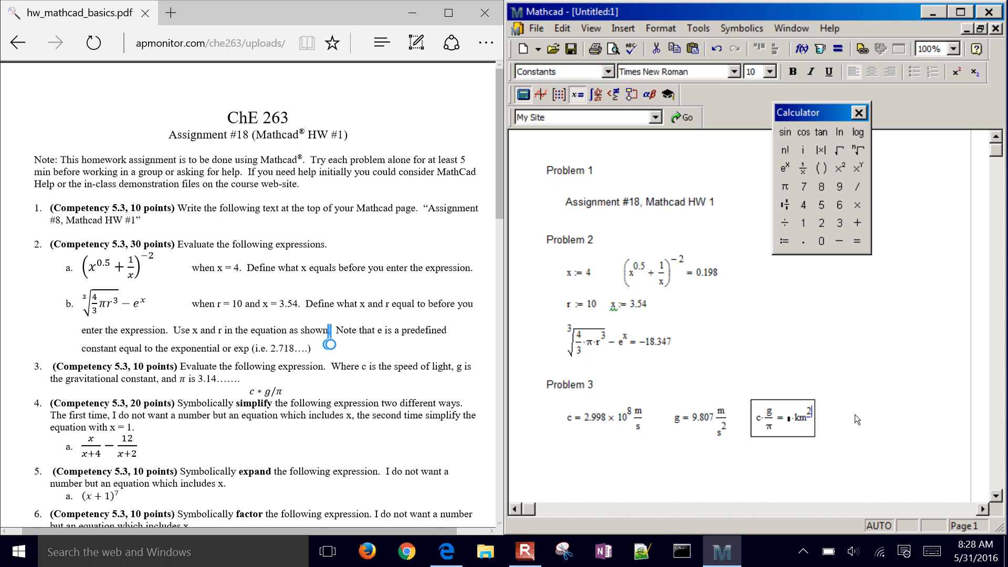
pyautogui.press('space')
pyautogui.write('/hr')
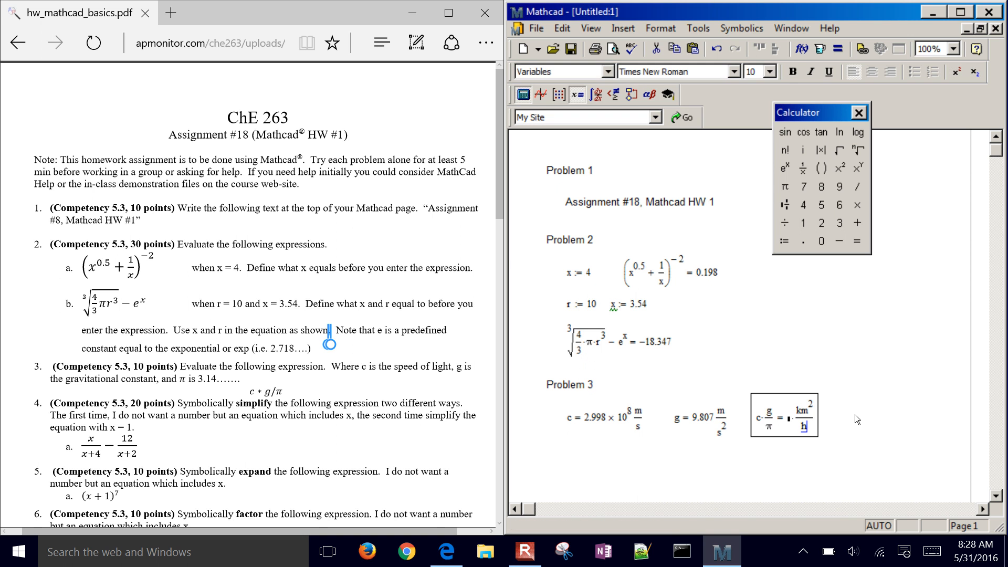
pyautogui.press('Return')
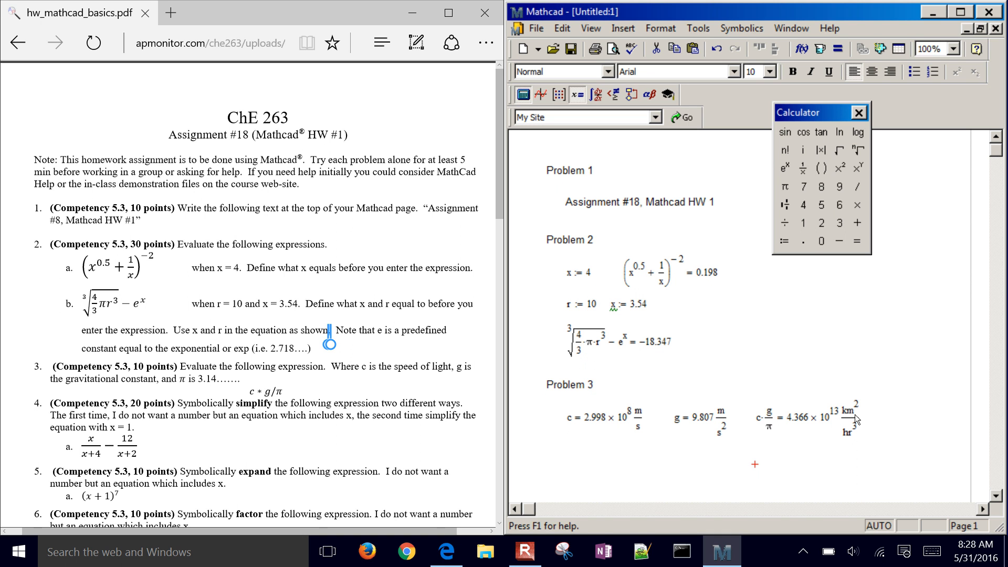
# Step: Clear the km^2/hr^3 conversion and re-evaluate c·g/π in the default units
pyautogui.click(843, 425)
pyautogui.press('BackSpace')
pyautogui.press('BackSpace')
pyautogui.press('BackSpace')
pyautogui.press('BackSpace')
pyautogui.press('BackSpace')
pyautogui.press('BackSpace')
pyautogui.press('BackSpace')
pyautogui.press('BackSpace')
pyautogui.press('BackSpace')
pyautogui.press('BackSpace')
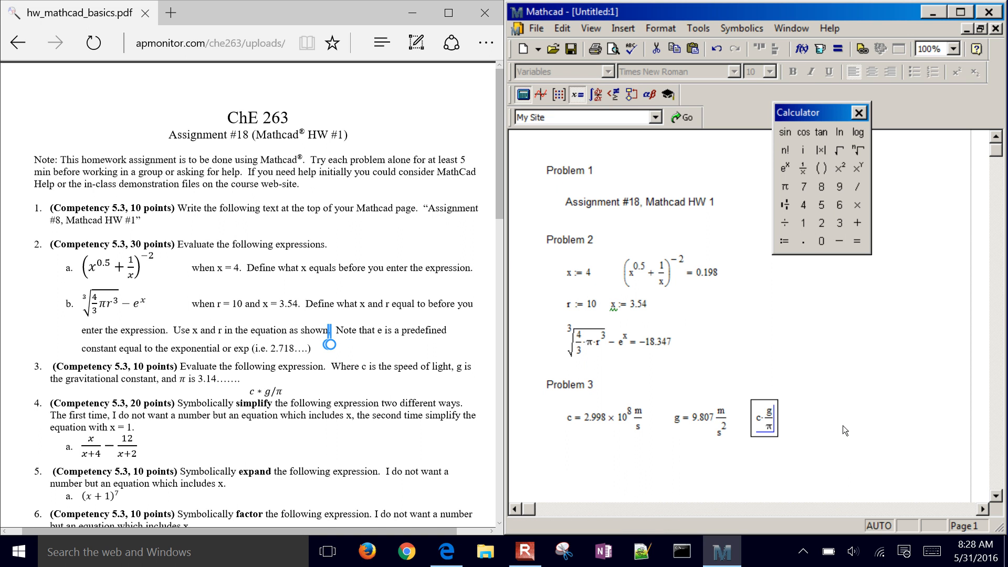
pyautogui.write('=')
pyautogui.click(562, 468)
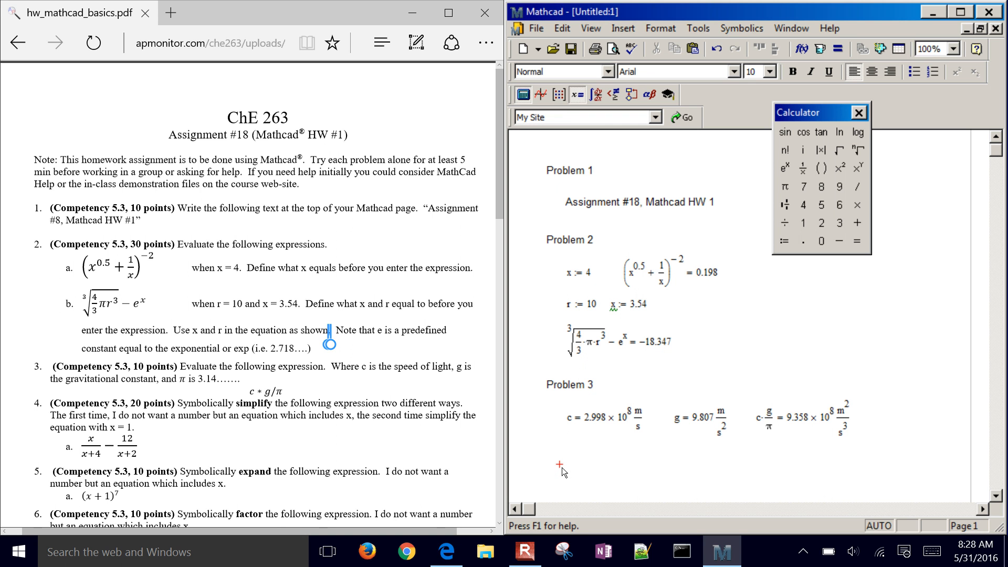
# Step: Add the text heading "Problem 4" below the Problem 3 expressions
pyautogui.scroll(-5, 252, 294)
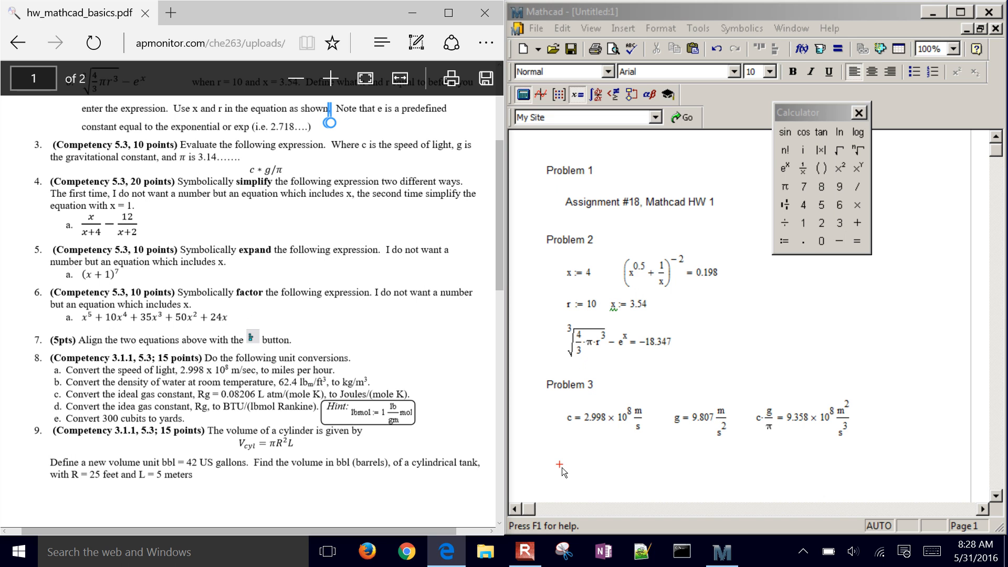
pyautogui.click(552, 458)
pyautogui.press('"')
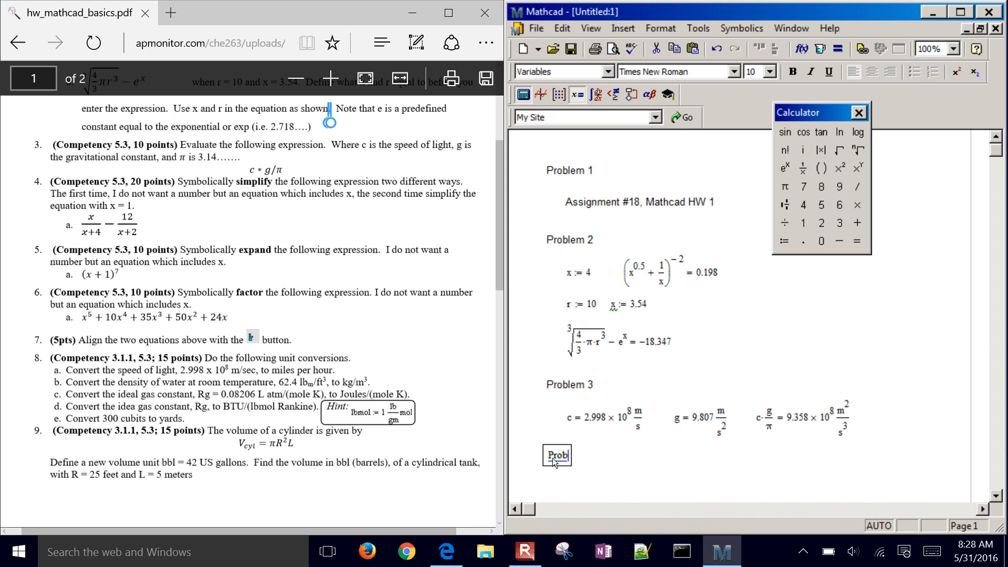
pyautogui.write('Problem 4')
pyautogui.hotkey('ctrl', 'shift', 'Return')
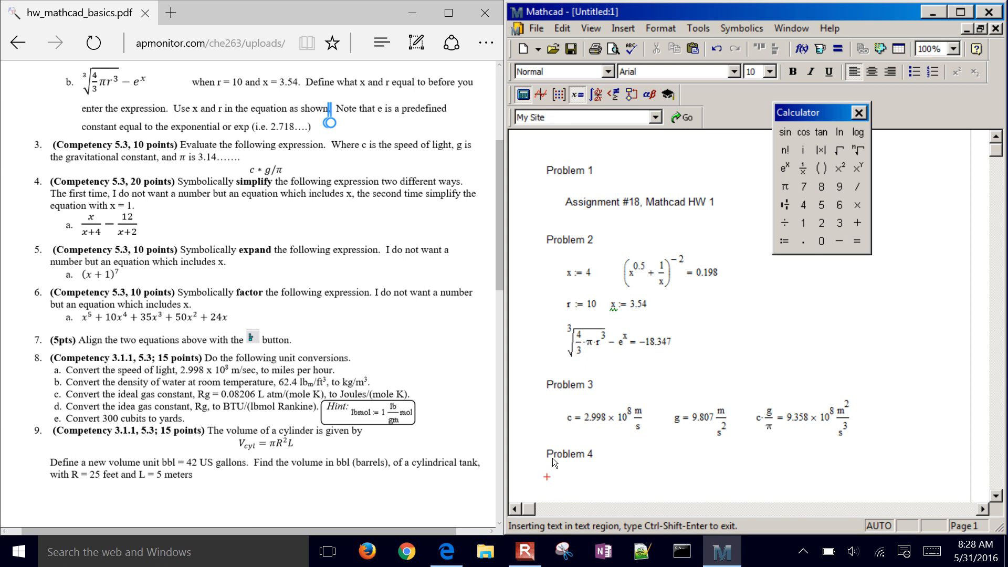
# Step: Bring the blank worksheet space below the Problem 4 heading into view
pyautogui.press('Return')
pyautogui.press('Return')
pyautogui.press('Return')
pyautogui.press('Return')
pyautogui.press('Return')
pyautogui.press('Return')
pyautogui.press('Return')
pyautogui.press('Return')
pyautogui.press('Return')
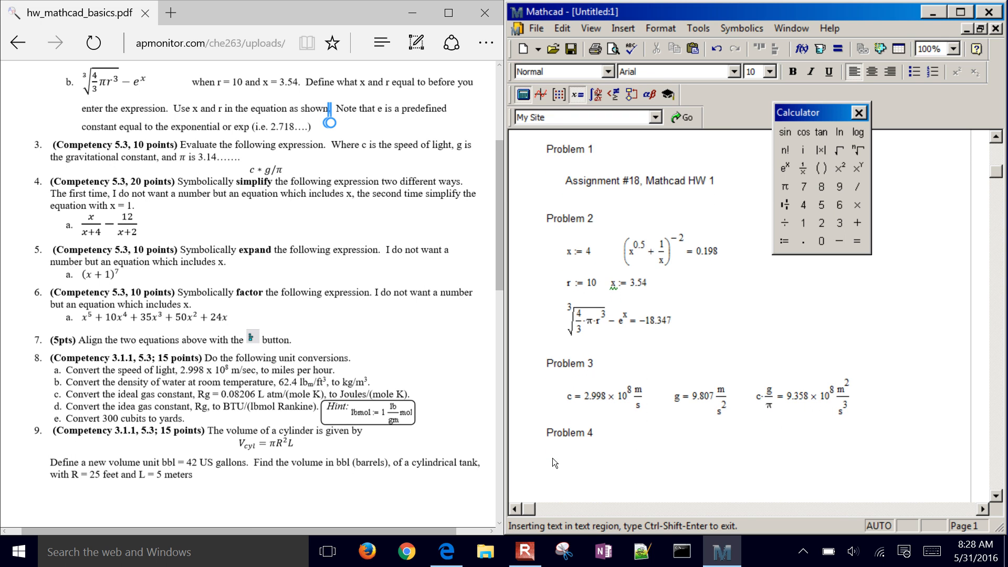
pyautogui.press('Down')
pyautogui.press('Down')
pyautogui.press('Down')
pyautogui.press('Down')
pyautogui.press('Down')
pyautogui.press('Down')
pyautogui.press('Down')
pyautogui.press('Down')
pyautogui.press('Down')
pyautogui.press('Down')
pyautogui.press('Down')
pyautogui.press('Down')
pyautogui.press('Down')
pyautogui.press('Down')
pyautogui.press('Down')
pyautogui.press('Down')
pyautogui.press('Down')
pyautogui.press('Down')
pyautogui.press('Up')
pyautogui.press('Up')
pyautogui.press('Up')
pyautogui.press('Up')
pyautogui.press('Up')
pyautogui.press('Up')
pyautogui.press('Up')
pyautogui.press('Up')
pyautogui.press('Up')
pyautogui.press('Up')
pyautogui.press('Up')
pyautogui.press('Up')
pyautogui.press('Up')
pyautogui.press('Up')
pyautogui.press('Up')
pyautogui.press('Up')
pyautogui.press('Up')
pyautogui.press('Up')
pyautogui.press('Up')
pyautogui.press('Up')
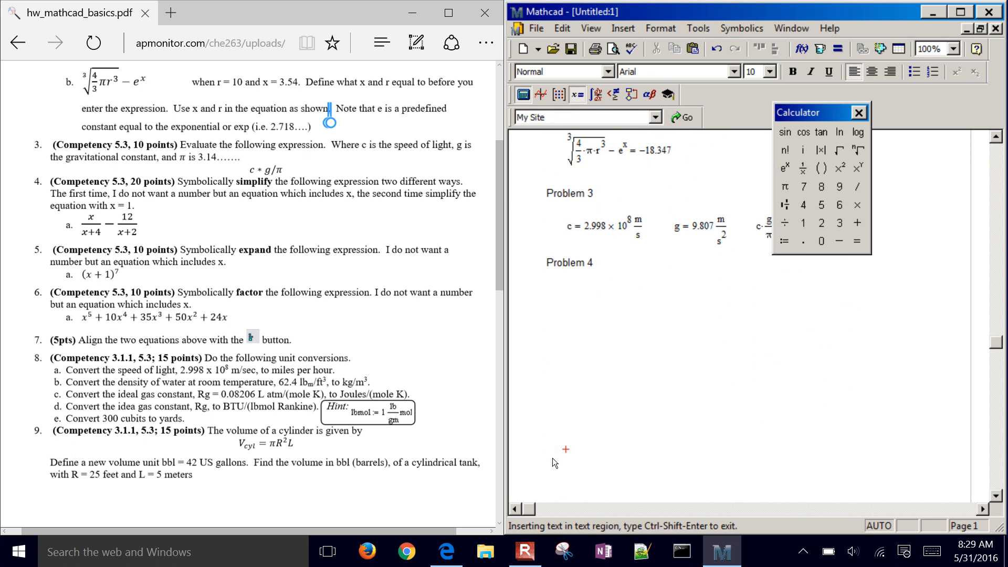
# Step: Close the Calculator palette and dock the Evaluation palette beside the Math toolbar
pyautogui.press('Up')
pyautogui.press('Up')
pyautogui.press('Up')
pyautogui.press('Up')
pyautogui.press('Up')
pyautogui.press('Up')
pyautogui.press('Up')
pyautogui.press('Up')
pyautogui.press('Up')
pyautogui.click(862, 109)
pyautogui.moveTo(819, 150); pyautogui.dragTo(698, 91)
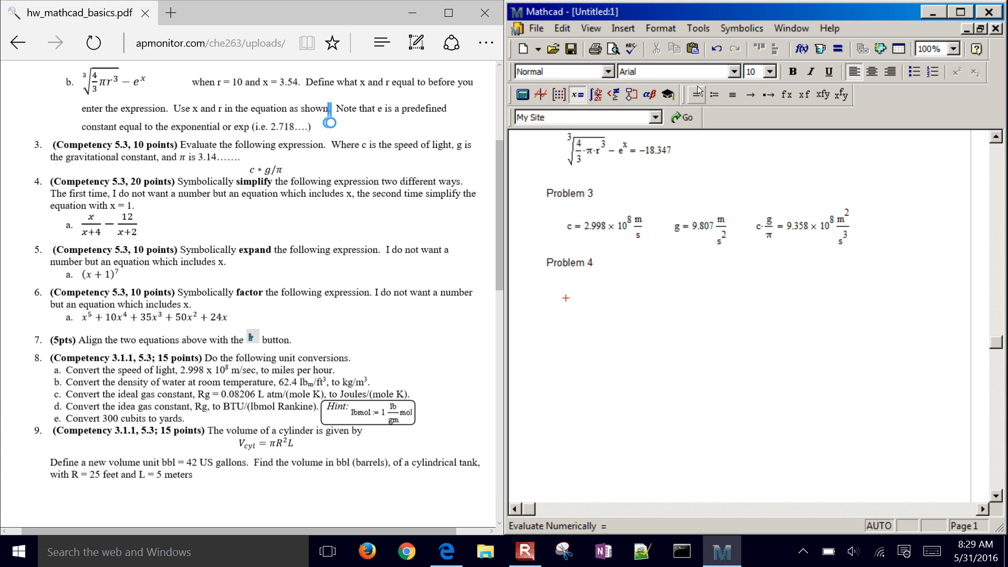
# Step: Enter the expression x/(x + 4) − 12/(x + 2) below the Problem 4 heading and simplify it symbolically
pyautogui.write('x/')
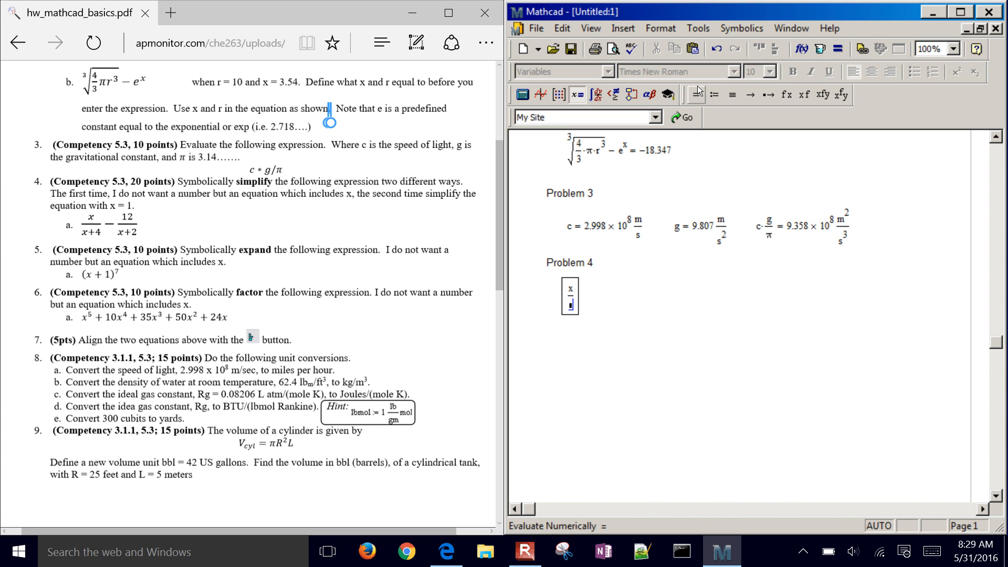
pyautogui.write('x + 4')
pyautogui.press('space')
pyautogui.write('- ')
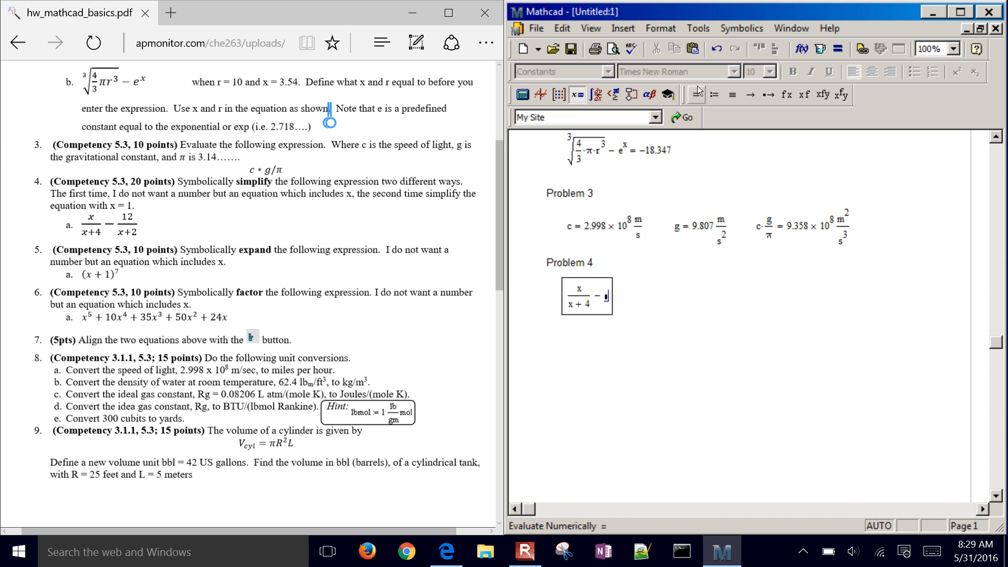
pyautogui.write('12/(x + 2')
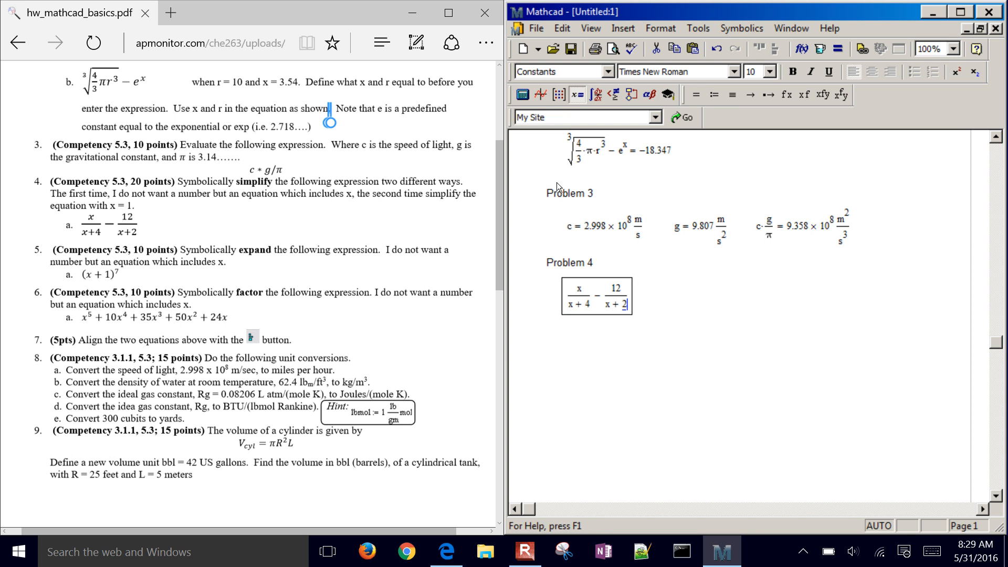
pyautogui.press('space')
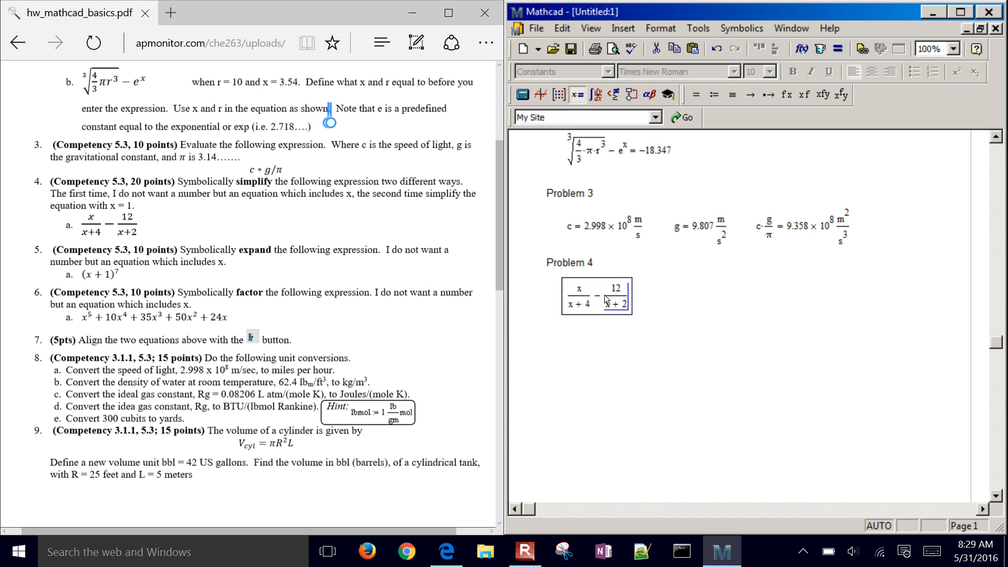
pyautogui.click(741, 31)
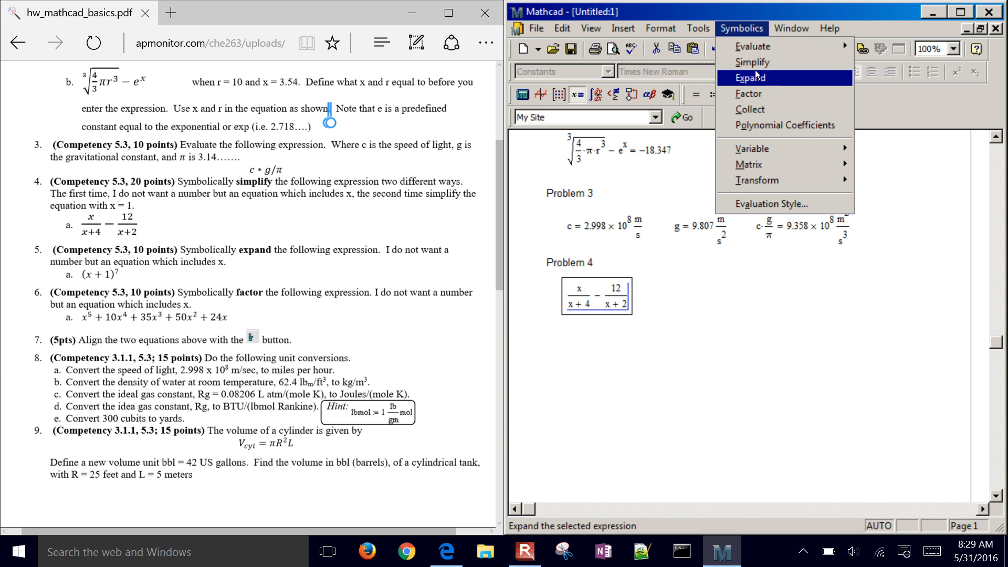
pyautogui.click(770, 62)
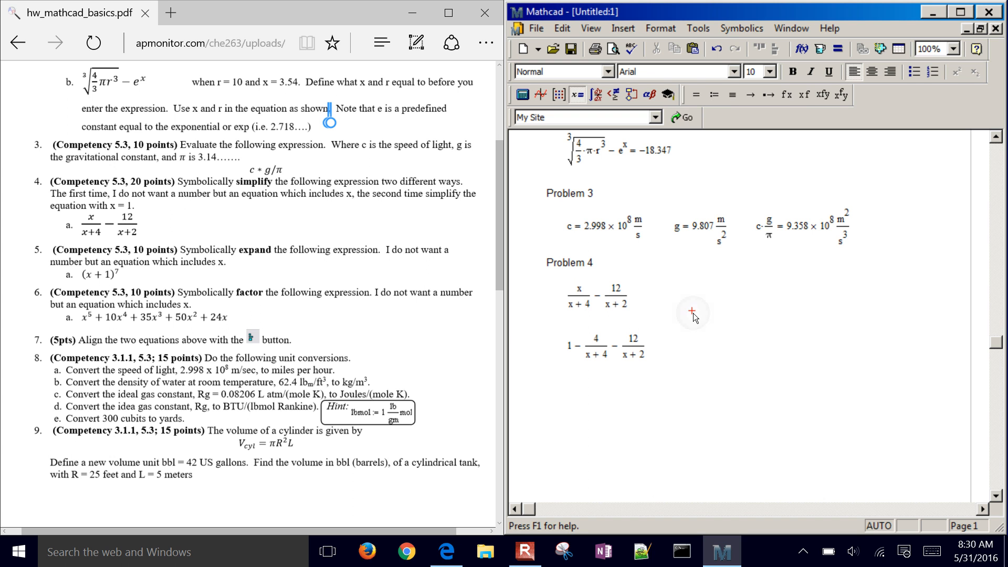
# Step: Define x := 1 beside the Problem 4 expressions and evaluate the simplified expression numerically
pyautogui.write('x:1')
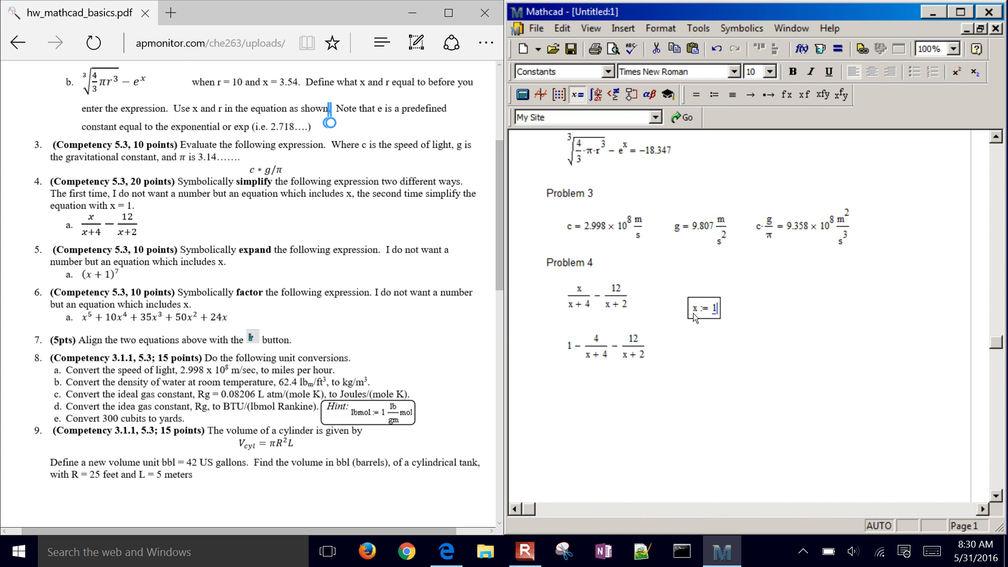
pyautogui.click(628, 351)
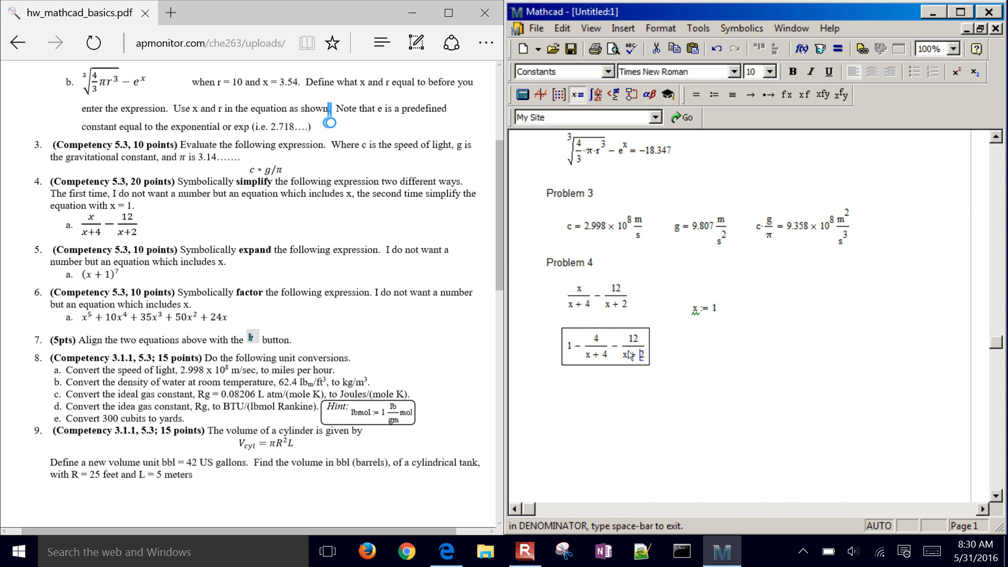
pyautogui.press('space')
pyautogui.press('space')
pyautogui.press('space')
pyautogui.write('= -3.8')
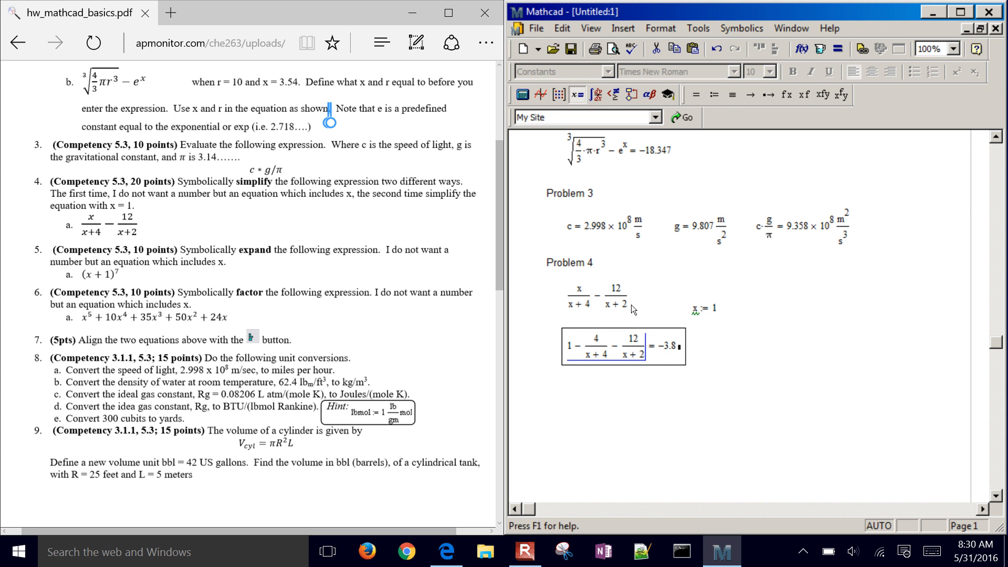
# Step: Move the x := 1 definition above the original Problem 4 expression and evaluate that expression symbolically with the keyword simplify
pyautogui.click(698, 313)
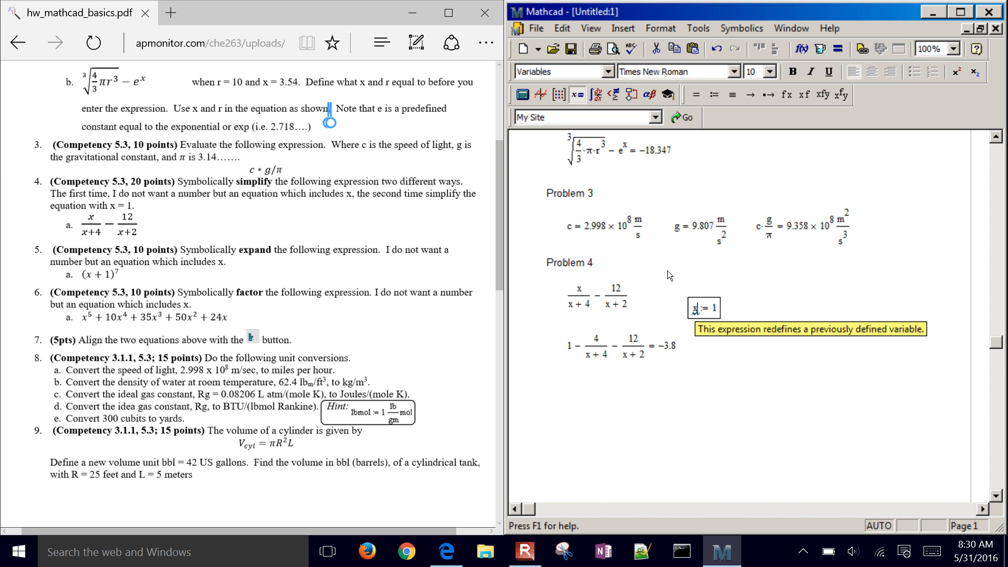
pyautogui.moveTo(703, 307); pyautogui.dragTo(678, 260)
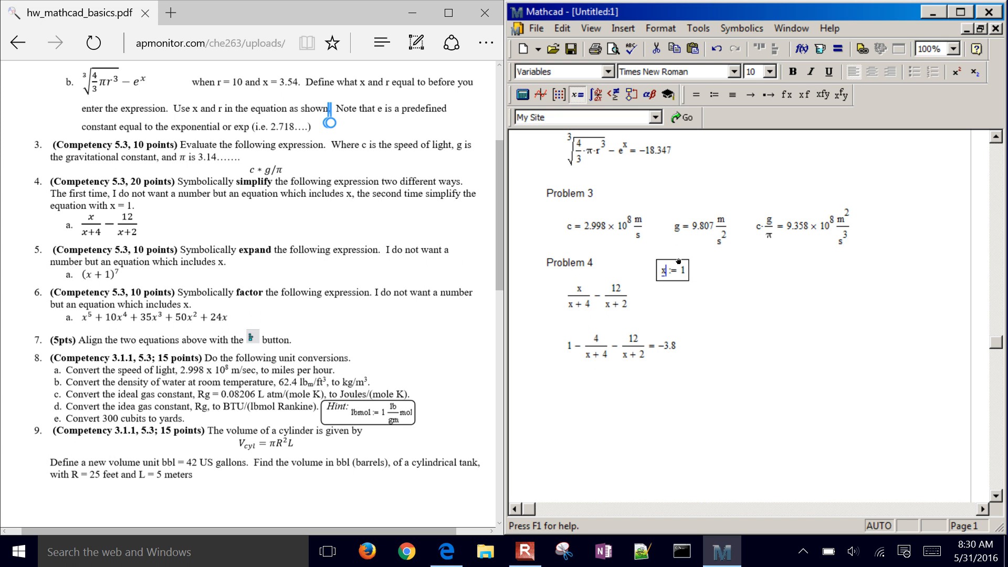
pyautogui.click(609, 305)
pyautogui.press('Right')
pyautogui.press('Right')
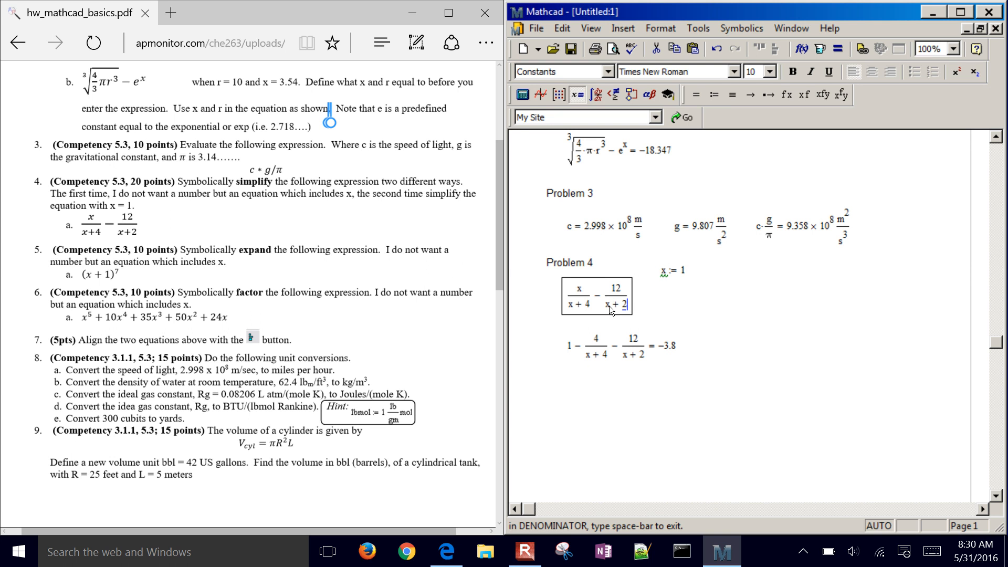
pyautogui.press('space')
pyautogui.press('space')
pyautogui.press('space')
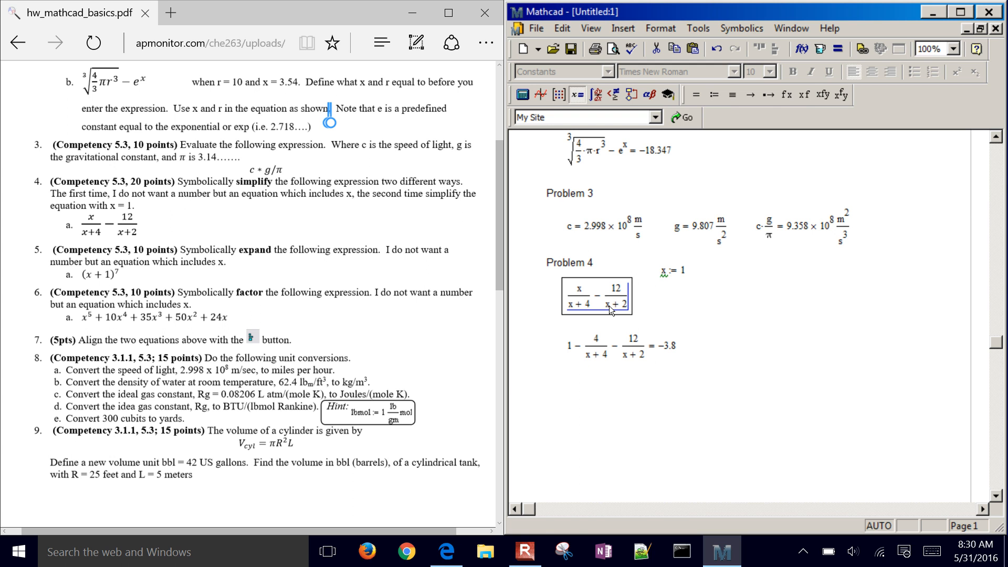
pyautogui.click(769, 96)
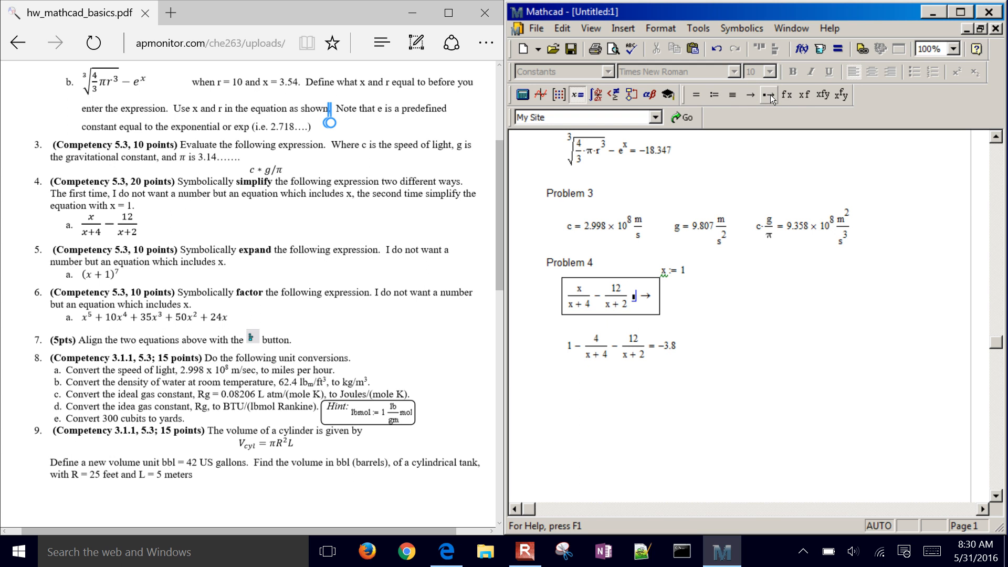
pyautogui.write('simplify')
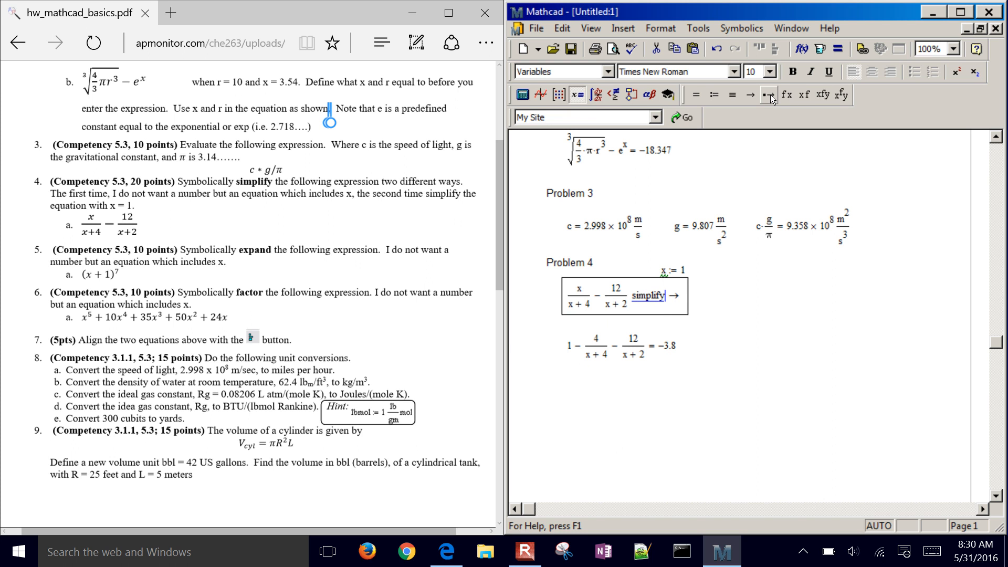
pyautogui.click(723, 348)
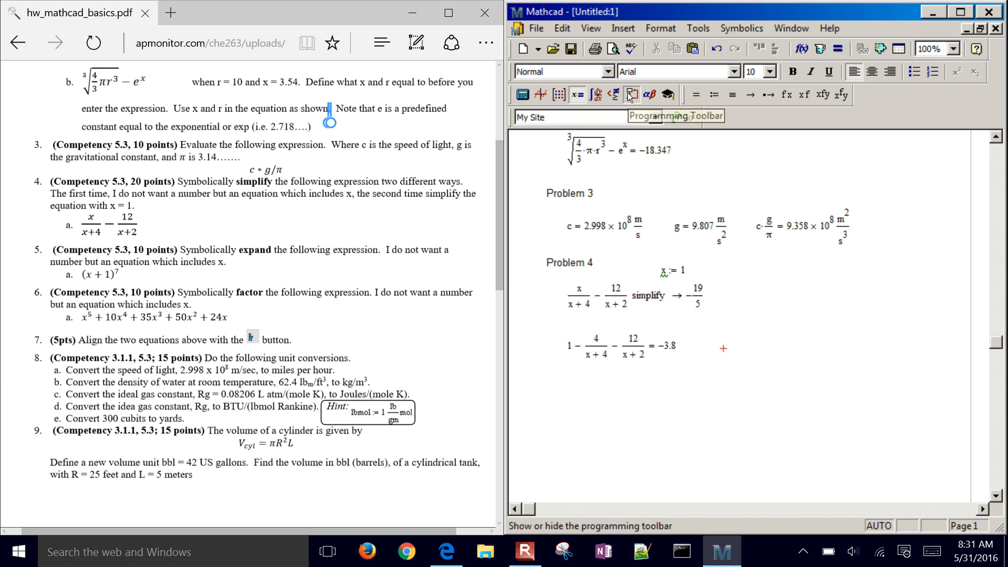
pyautogui.click(627, 93)
pyautogui.click(925, 191)
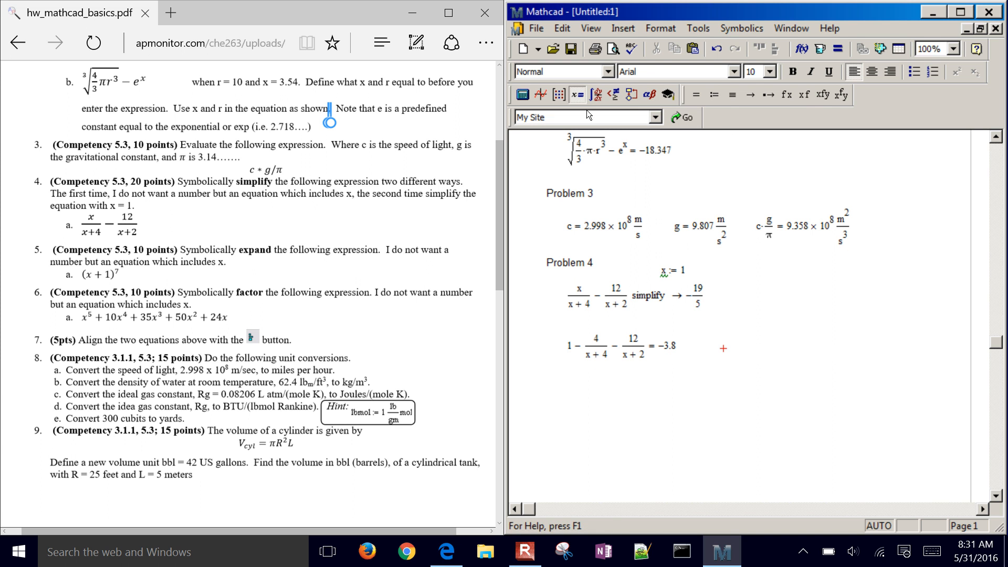
pyautogui.click(576, 97)
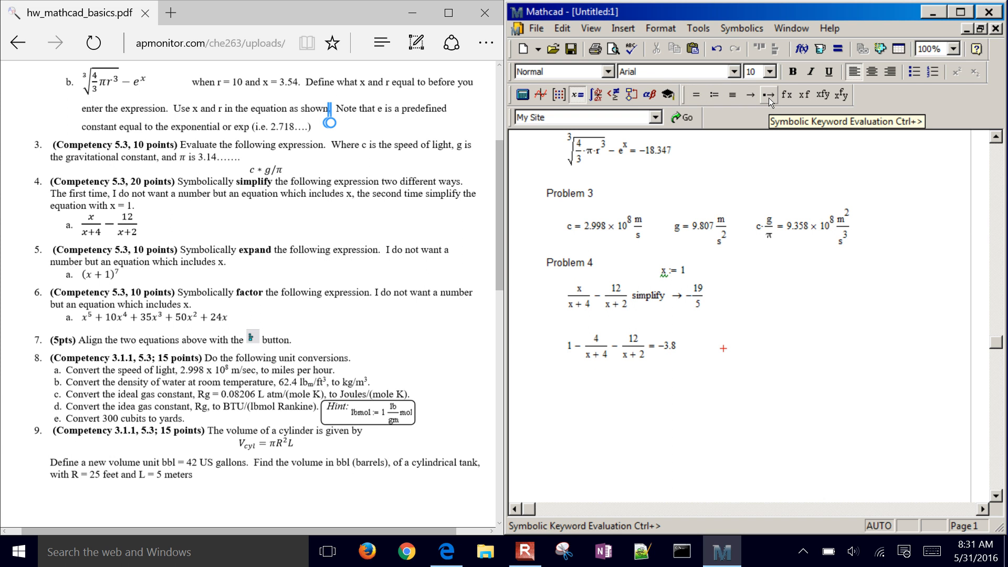
# Step: Add the text heading "Problem 5" below the Problem 4 expressions
pyautogui.click(549, 391)
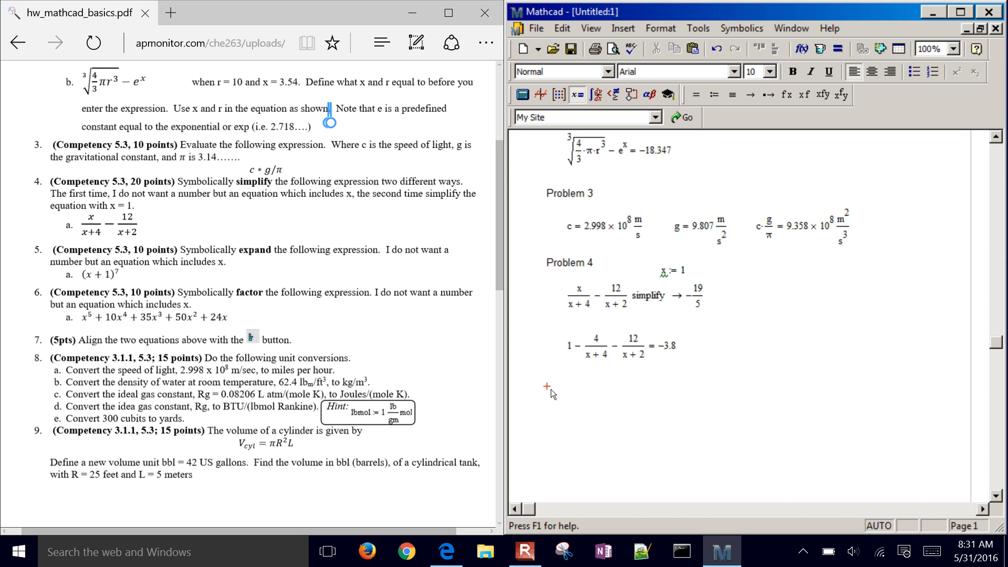
pyautogui.write('Problem 5')
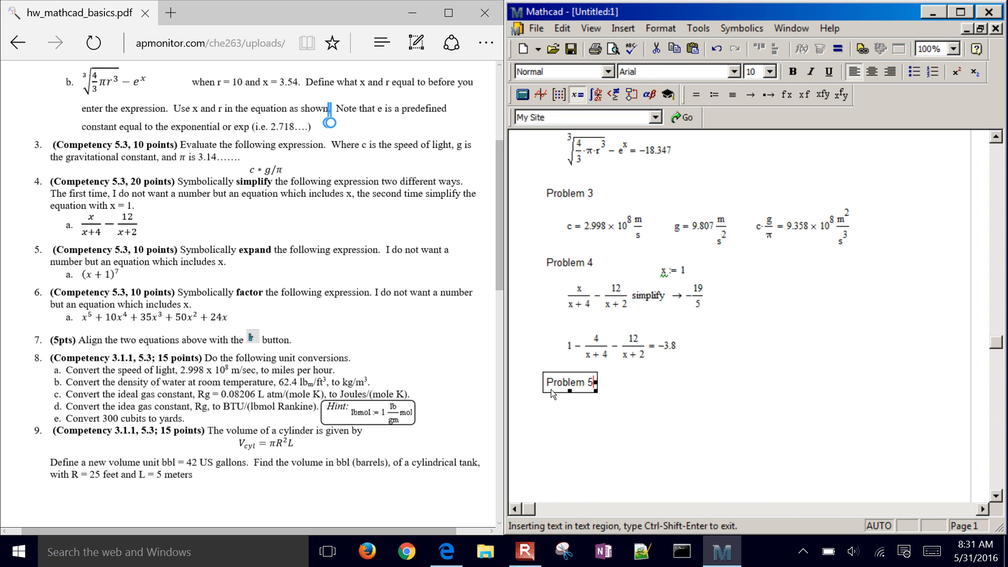
pyautogui.hotkey('ctrl', 'shift', 'Return')
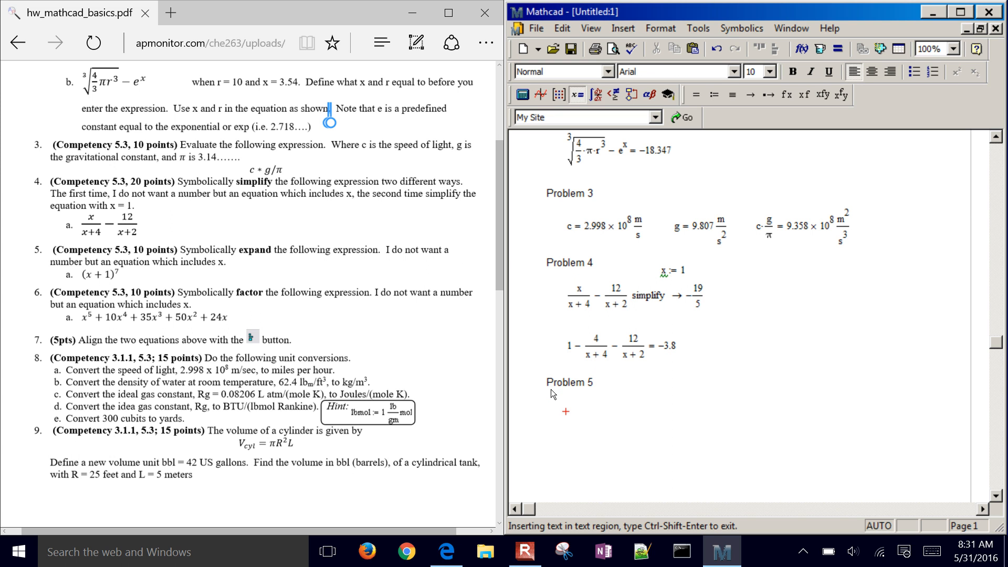
# Step: Enter the expression (x + 1)^7 below the Problem 5 heading and expand it symbolically
pyautogui.write('(')
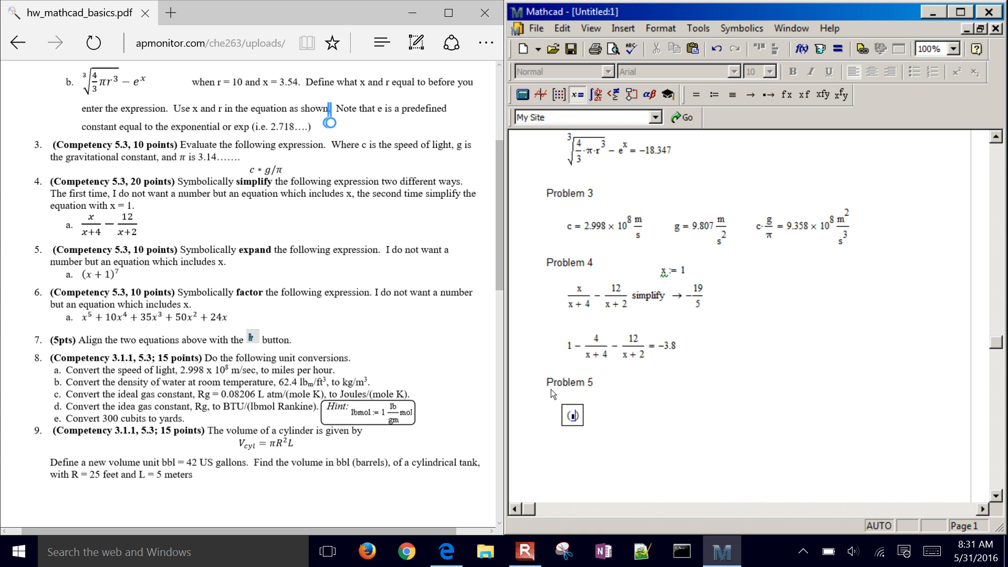
pyautogui.write('x+1')
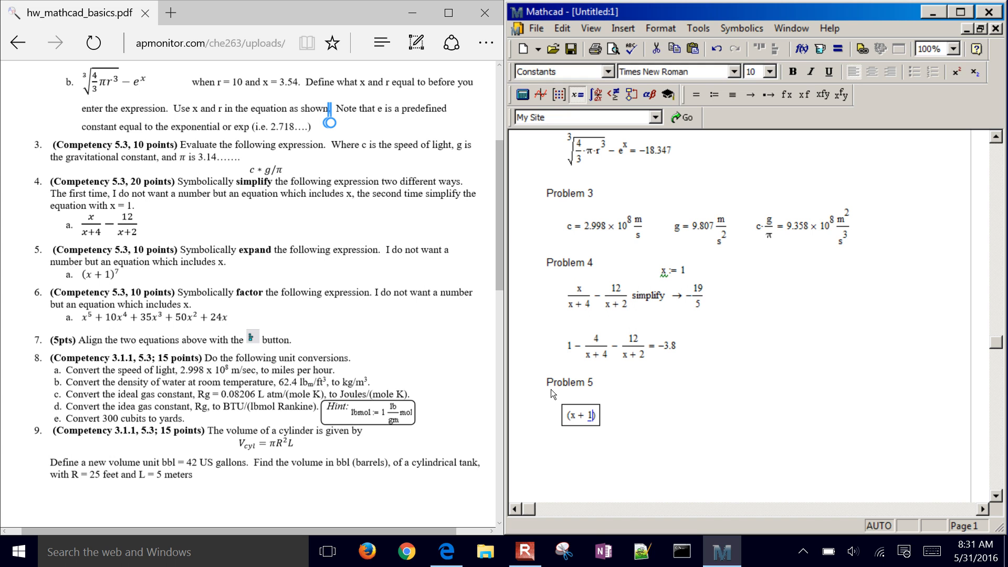
pyautogui.write('^7')
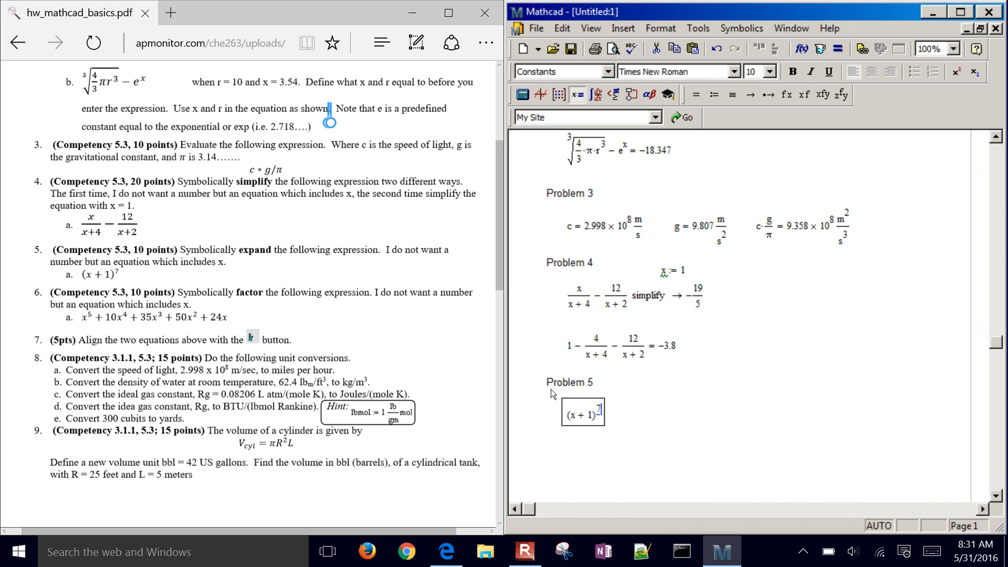
pyautogui.press('space')
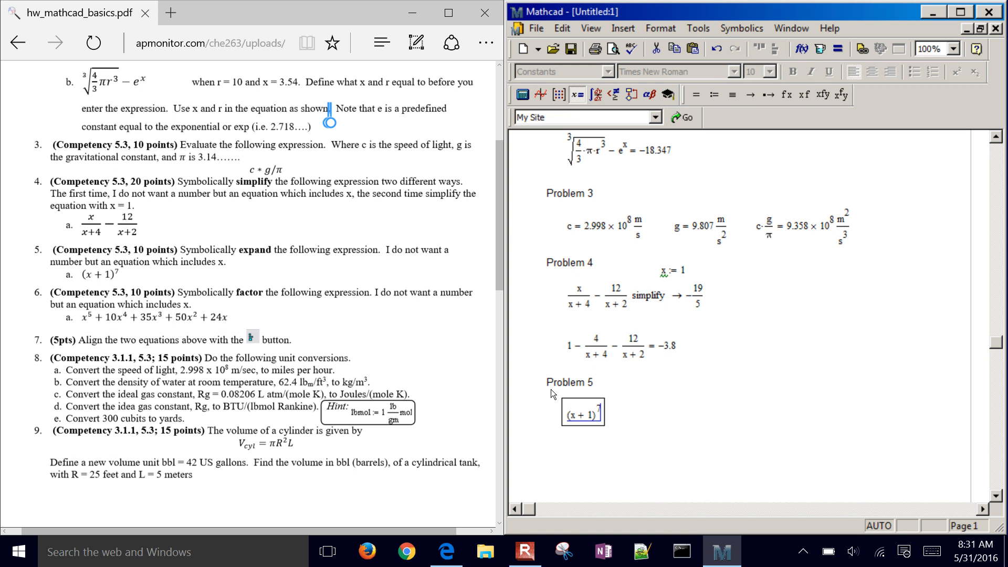
pyautogui.click(740, 29)
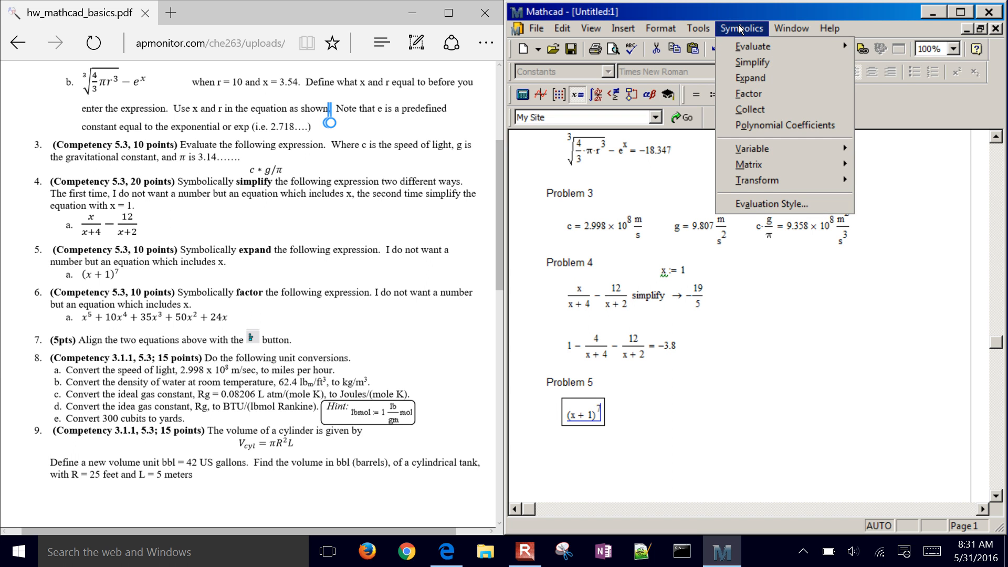
pyautogui.click(767, 79)
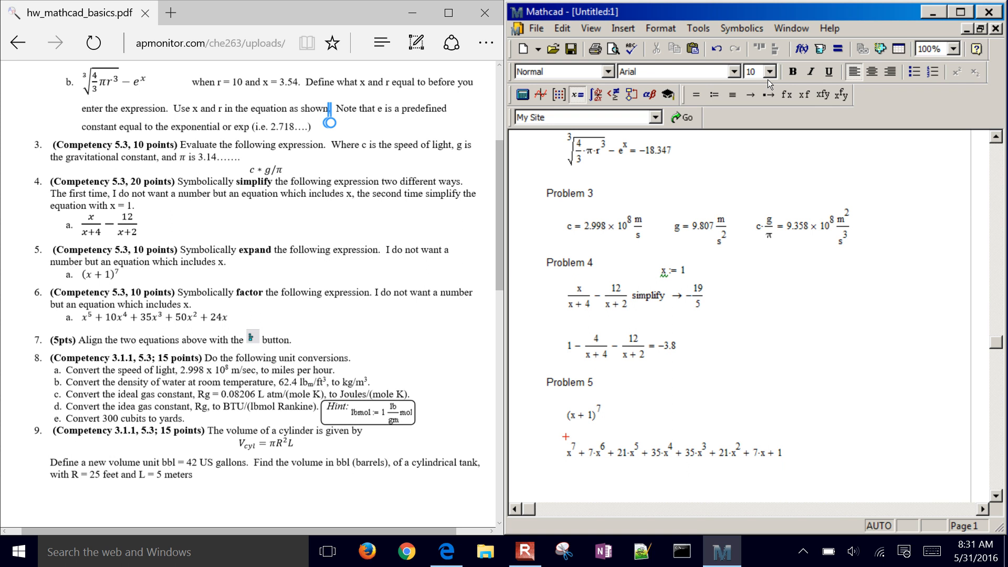
# Step: Add the text heading "Problem 6" below the expanded polynomial
pyautogui.click(850, 449)
pyautogui.click(555, 481)
pyautogui.write('Problem 6')
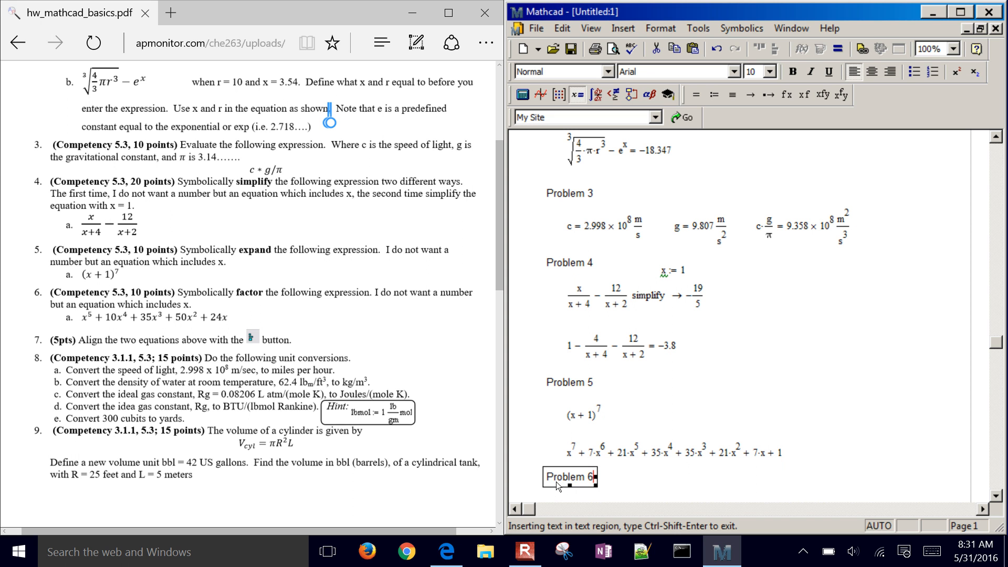
pyautogui.hotkey('ctrl', 'shift', 'Return')
# Step: Enter the polynomial x^5 + 10x^4 + 35x^3 + 50x^2 + 24x below the Problem 6 heading and factor it symbolically
pyautogui.press('Return')
pyautogui.press('Return')
pyautogui.press('Return')
pyautogui.press('Return')
pyautogui.press('Return')
pyautogui.press('Return')
pyautogui.press('Return')
pyautogui.press('Return')
pyautogui.press('Return')
pyautogui.press('Return')
pyautogui.press('Return')
pyautogui.press('Return')
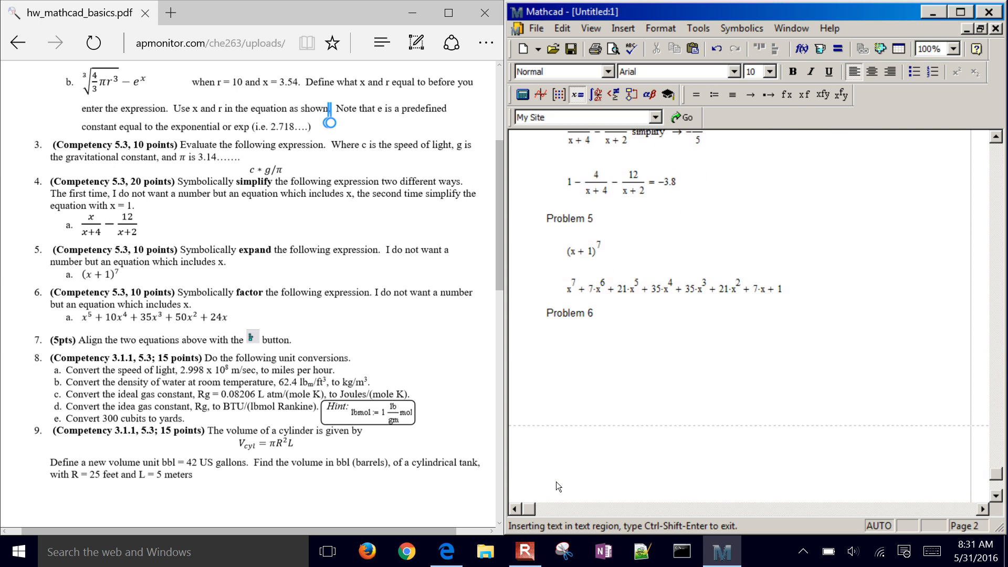
pyautogui.press('Up')
pyautogui.press('Up')
pyautogui.press('Up')
pyautogui.press('Up')
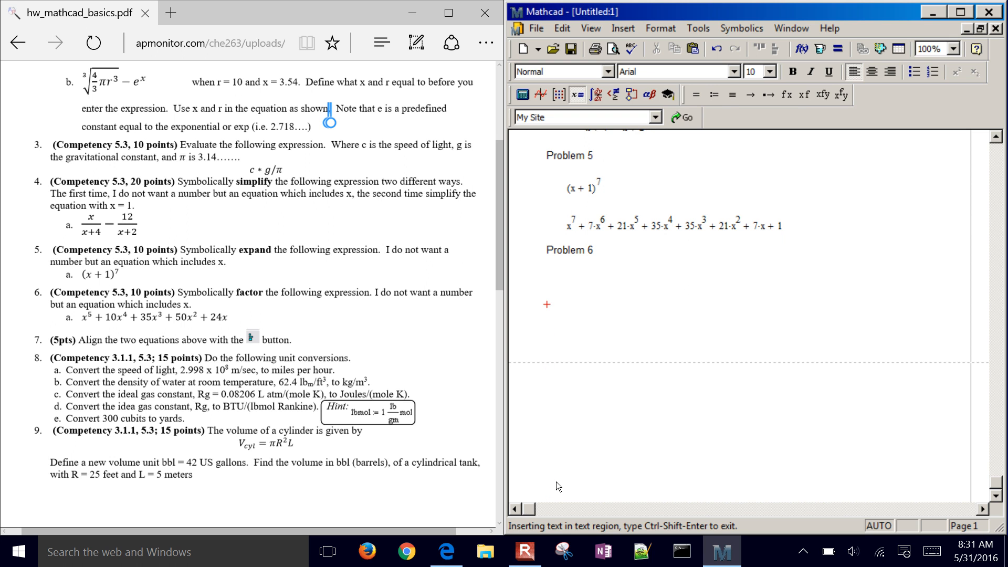
pyautogui.press('Down')
pyautogui.press('Up')
pyautogui.press('Up')
pyautogui.press('Up')
pyautogui.press('Up')
pyautogui.press('Up')
pyautogui.press('Up')
pyautogui.press('Up')
pyautogui.press('Up')
pyautogui.press('Up')
pyautogui.press('Up')
pyautogui.press('Up')
pyautogui.press('Right')
pyautogui.press('Right')
pyautogui.press('Right')
pyautogui.press('Right')
pyautogui.press('Left')
pyautogui.write('x^5')
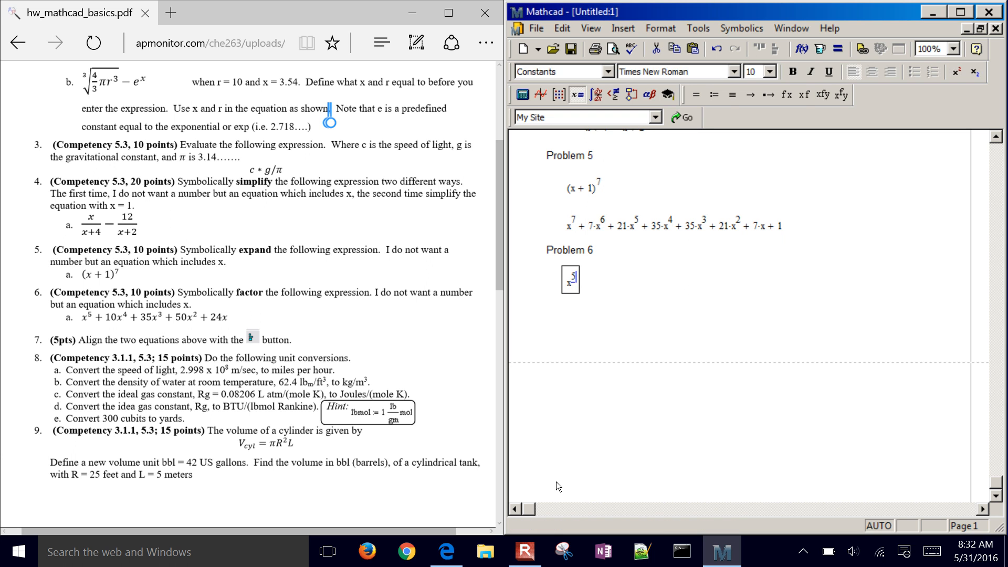
pyautogui.write(' +10*x')
pyautogui.write('^4')
pyautogui.write(' +')
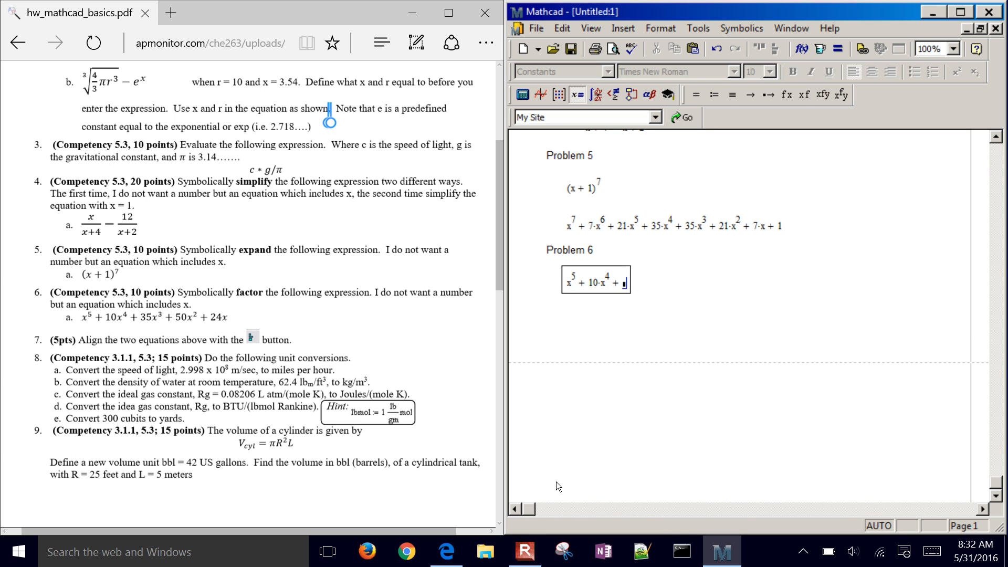
pyautogui.write('35*x^3')
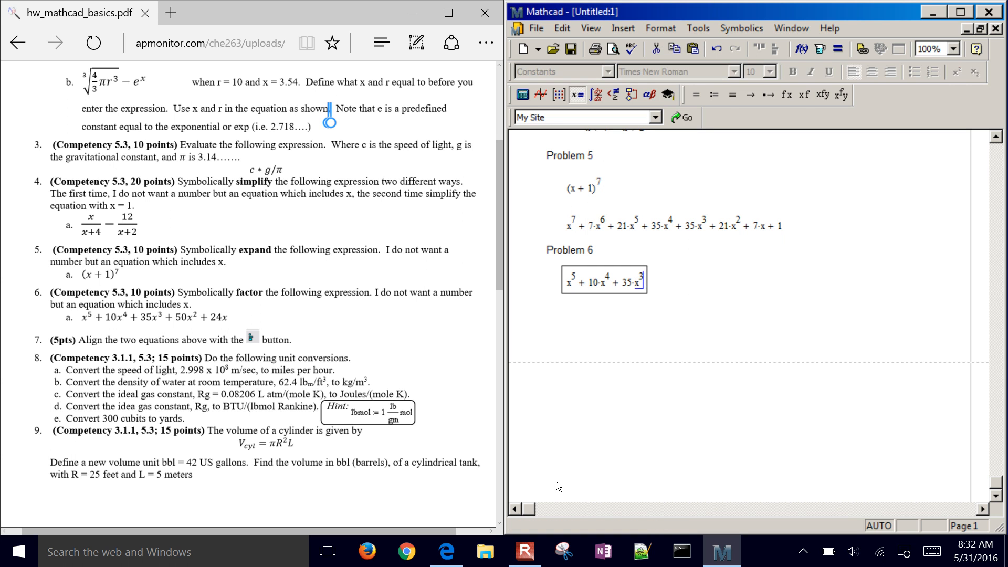
pyautogui.write(' +50*x^2')
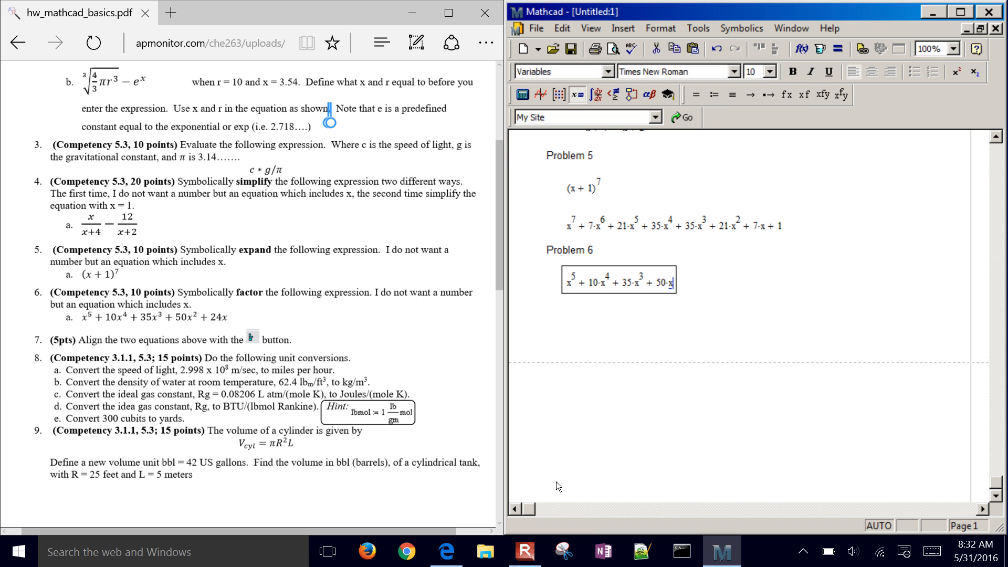
pyautogui.write(' +24*x')
pyautogui.press('space')
pyautogui.press('space')
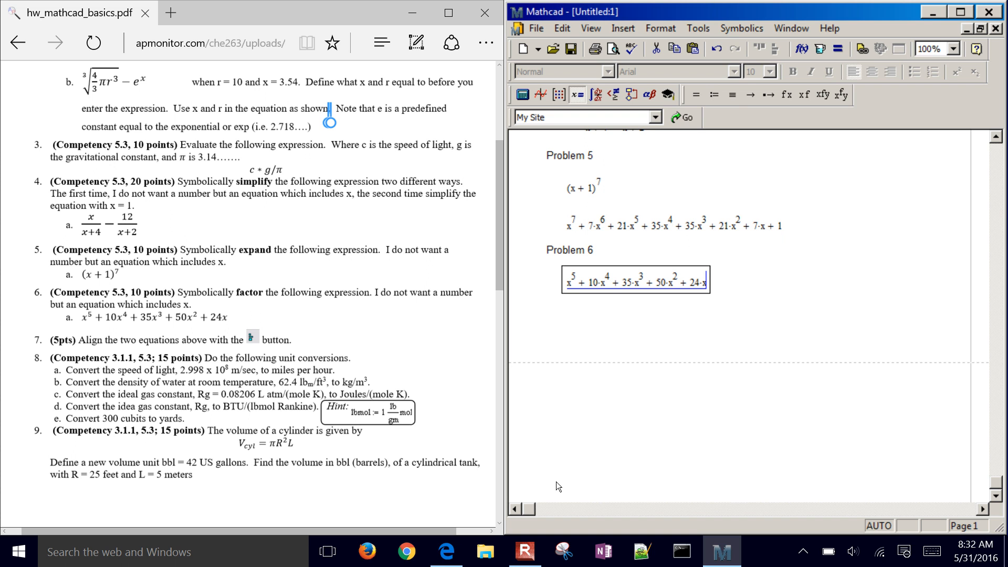
pyautogui.click(736, 31)
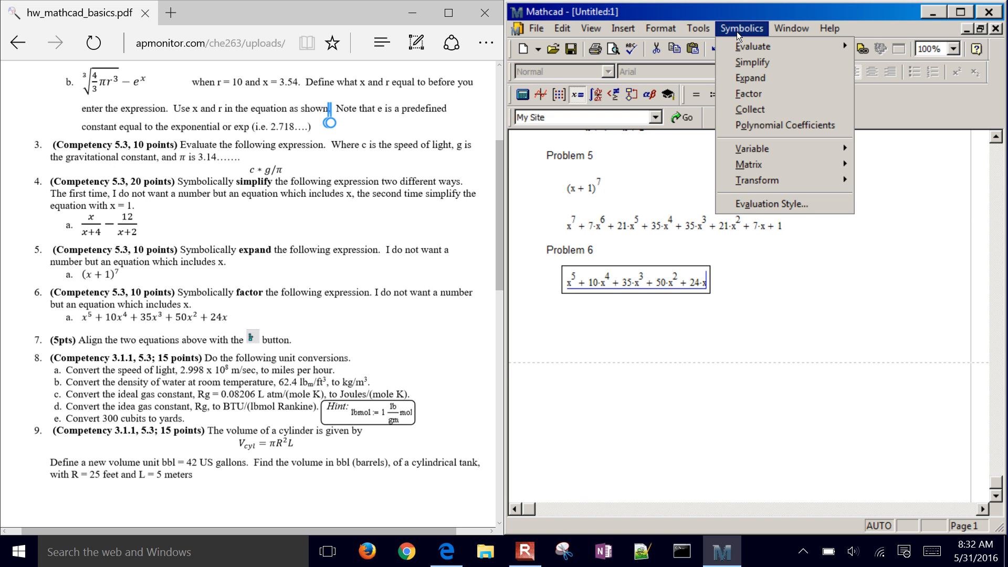
pyautogui.click(762, 94)
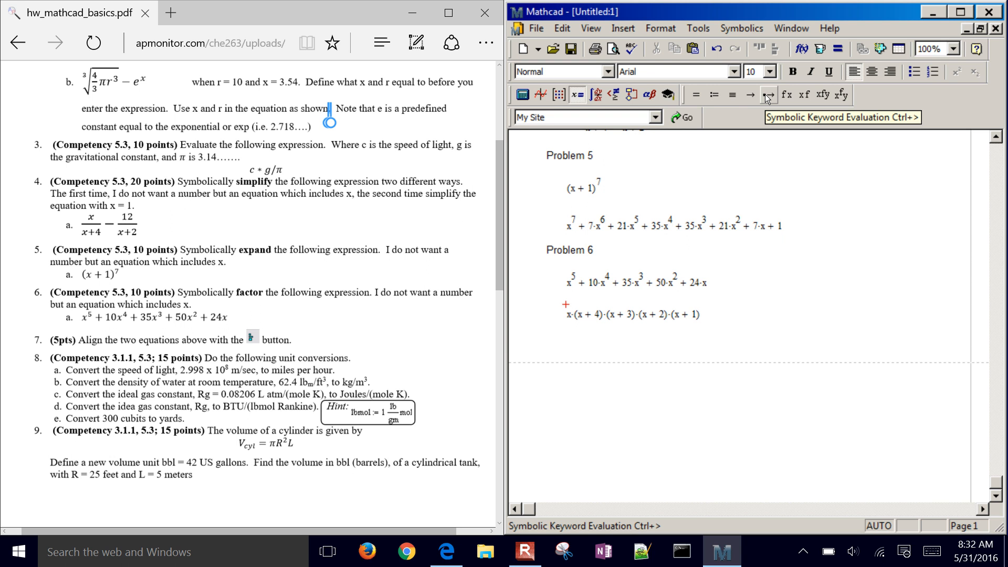
# Step: Add the text heading "Problem 7" at the start of the second page, below the factored polynomial
pyautogui.click(545, 344)
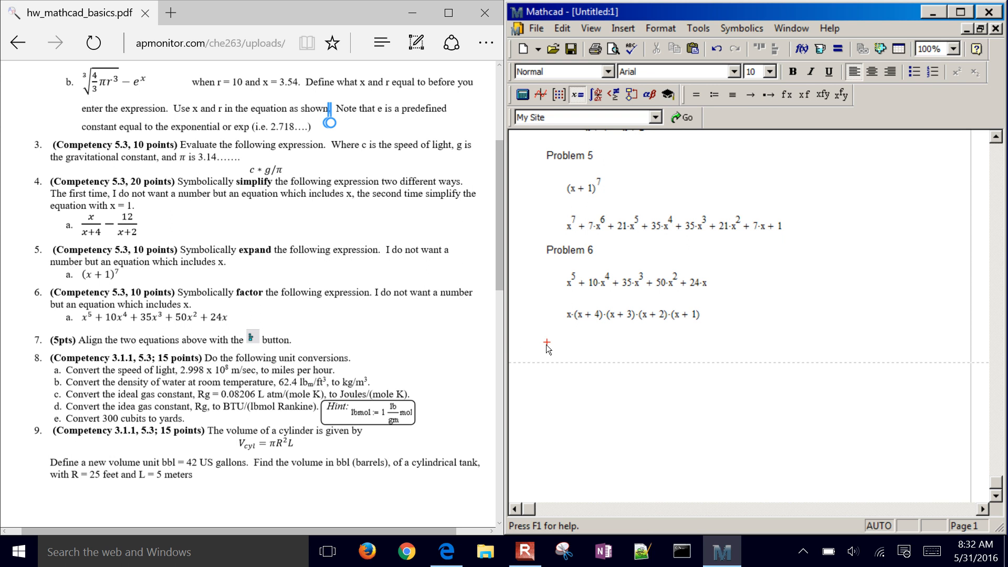
pyautogui.press('Return')
pyautogui.press('Return')
pyautogui.press('Return')
pyautogui.press('Return')
pyautogui.press('Return')
pyautogui.press('Return')
pyautogui.press('Return')
pyautogui.press('Return')
pyautogui.press('Return')
pyautogui.press('Return')
pyautogui.press('Return')
pyautogui.press('Return')
pyautogui.press('Return')
pyautogui.press('Return')
pyautogui.press('Return')
pyautogui.press('Return')
pyautogui.press('Return')
pyautogui.press('Return')
pyautogui.press('Return')
pyautogui.press('Return')
pyautogui.press('Return')
pyautogui.press('Return')
pyautogui.press('Return')
pyautogui.press('Return')
pyautogui.press('Return')
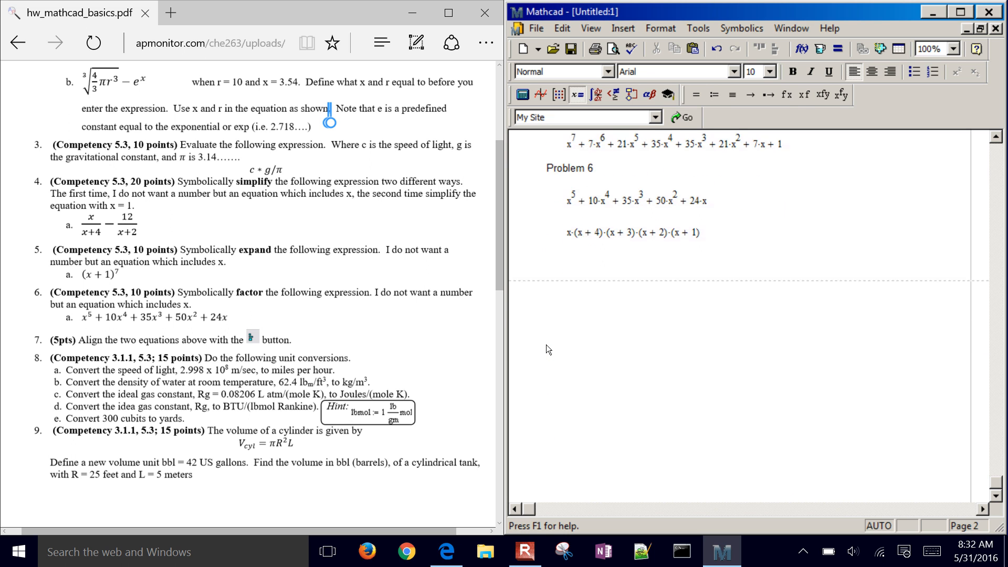
pyautogui.press('Up')
pyautogui.press('Up')
pyautogui.press('Up')
pyautogui.press('Up')
pyautogui.press('Up')
pyautogui.press('Up')
pyautogui.press('Up')
pyautogui.press('Up')
pyautogui.press('Up')
pyautogui.press('Up')
pyautogui.press('Up')
pyautogui.press('Up')
pyautogui.press('Up')
pyautogui.press('Up')
pyautogui.press('Up')
pyautogui.press('Up')
pyautogui.press('Up')
pyautogui.press('Up')
pyautogui.press('Up')
pyautogui.press('Up')
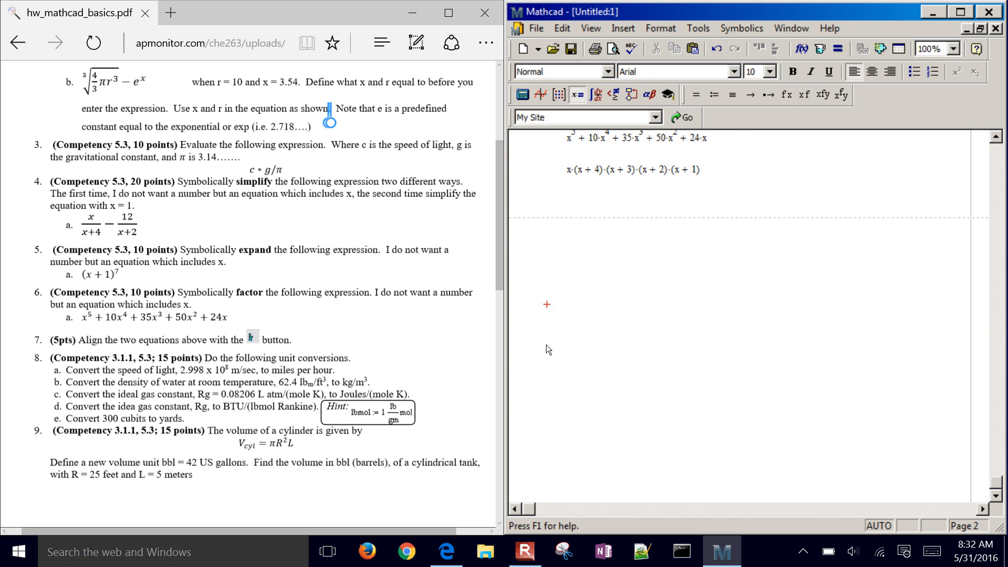
pyautogui.hotkey('shift', "'")
pyautogui.write('Problem 7')
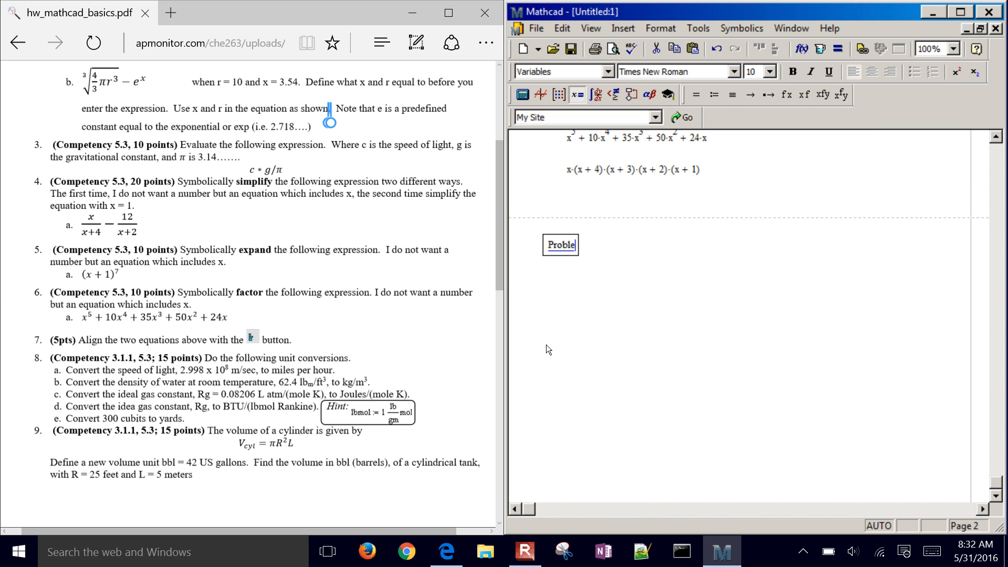
pyautogui.hotkey('ctrl', 'shift', 'Return')
# Step: Copy the Problem 6 polynomial and its factored form together and paste them below the Problem 7 heading
pyautogui.press('Down')
pyautogui.press('Down')
pyautogui.press('Down')
pyautogui.press('Right')
pyautogui.press('Right')
pyautogui.press('Right')
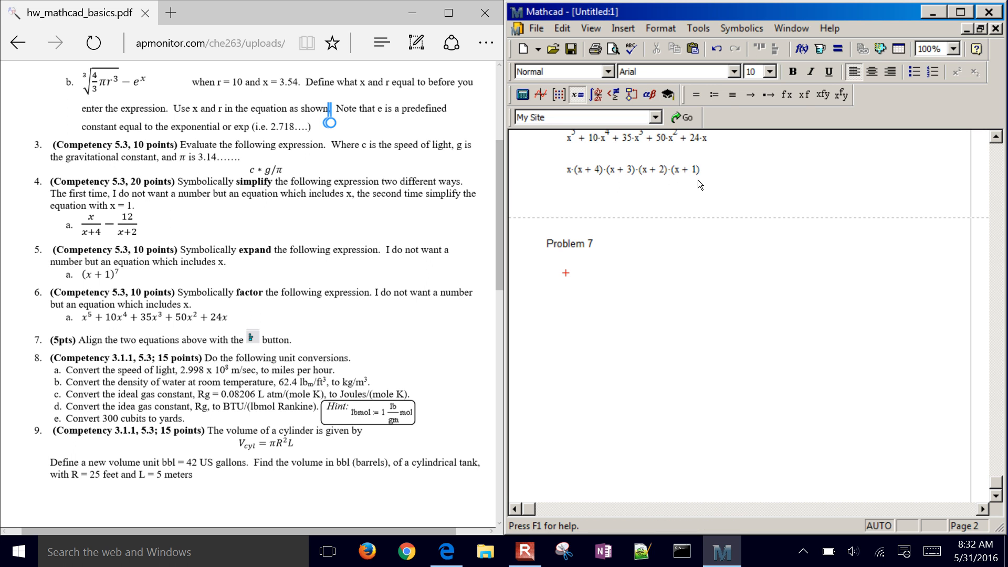
pyautogui.moveTo(754, 191); pyautogui.dragTo(633, 142)
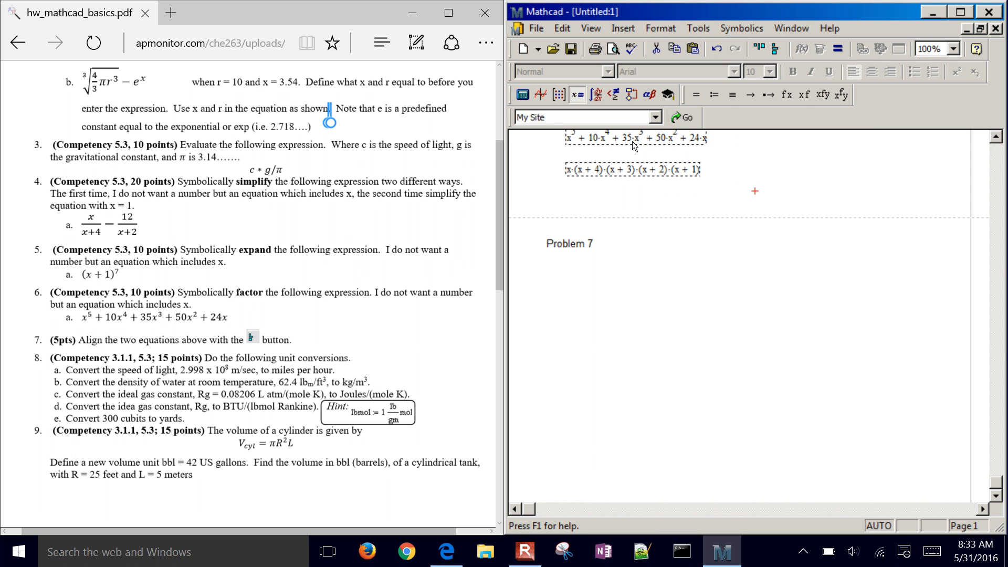
pyautogui.click(564, 269)
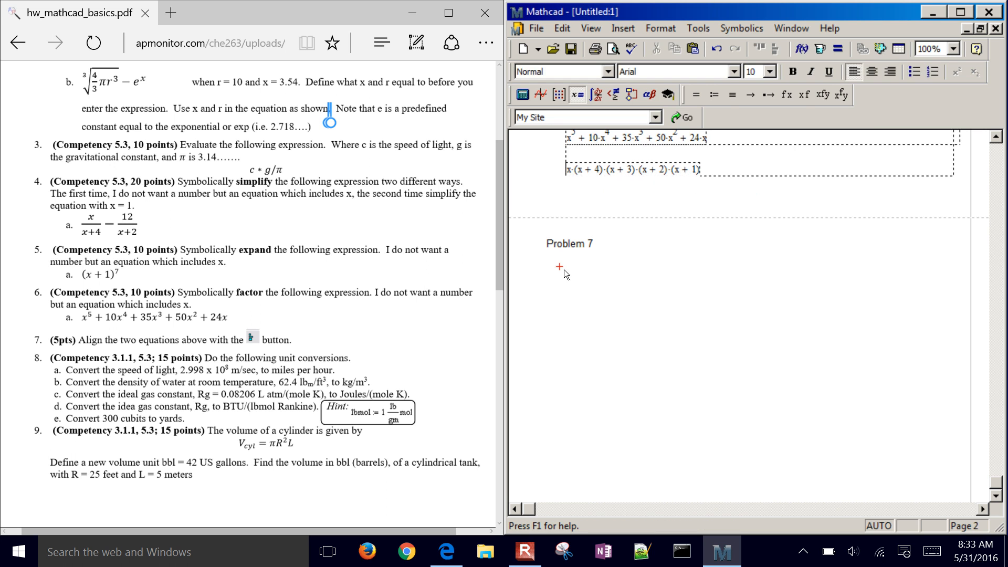
pyautogui.hotkey('ctrl', 'v')
pyautogui.click(622, 315)
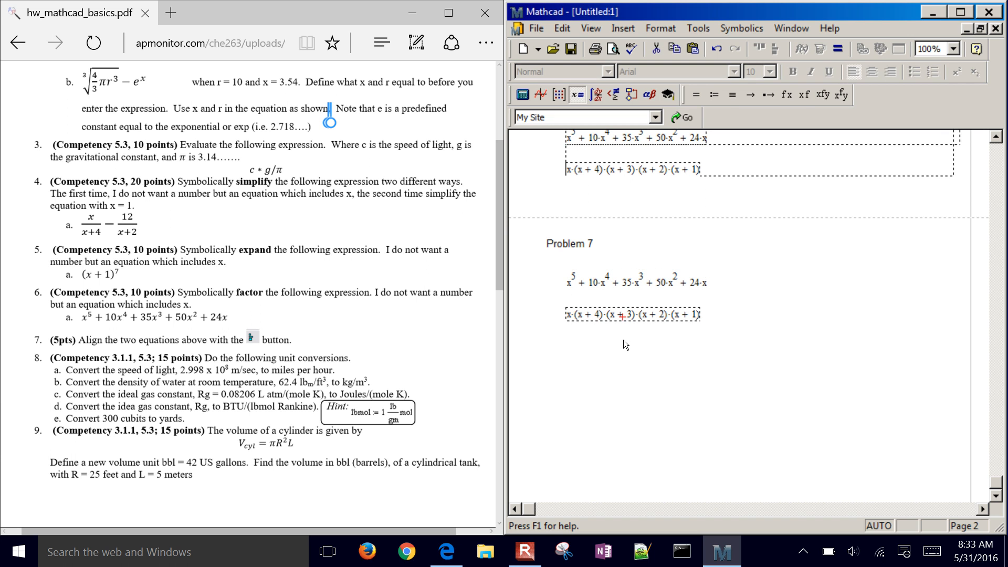
# Step: Move the pasted factored expression to the right so it is out of line with the polynomial above it
pyautogui.click(623, 336)
pyautogui.click(654, 315)
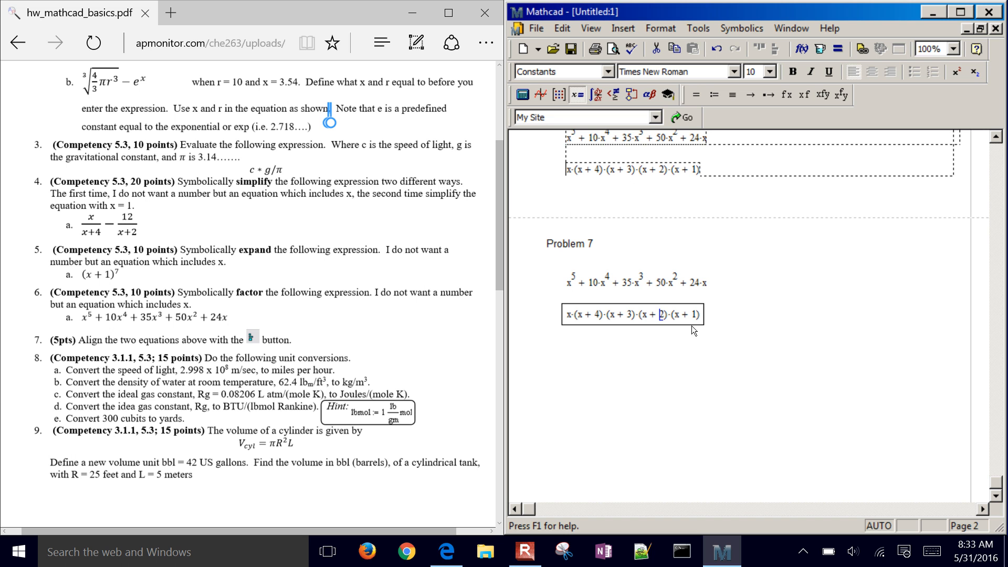
pyautogui.moveTo(691, 321); pyautogui.dragTo(758, 325)
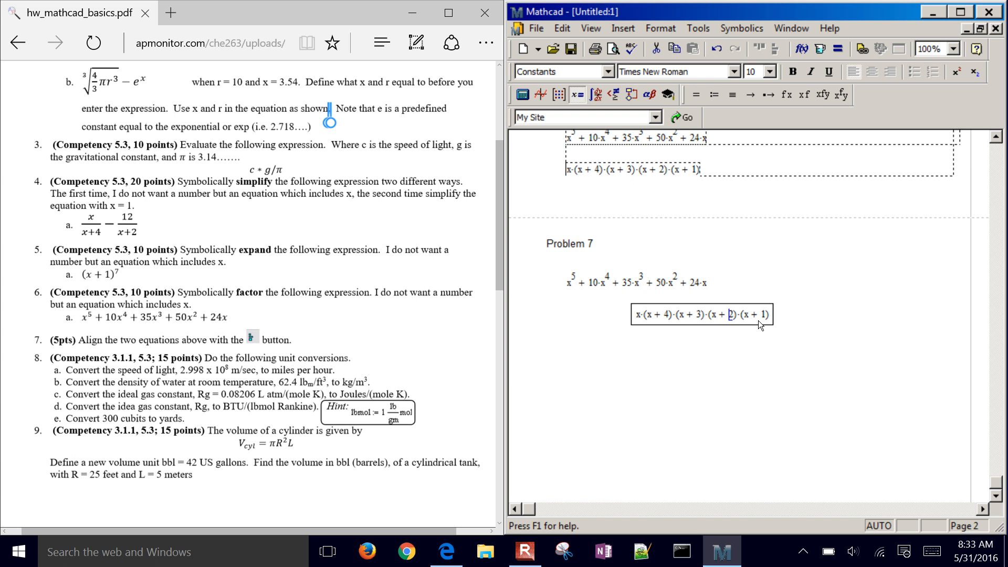
# Step: Align the two Problem 7 expressions in a vertical column and move them back under the heading
pyautogui.moveTo(739, 357); pyautogui.dragTo(611, 286)
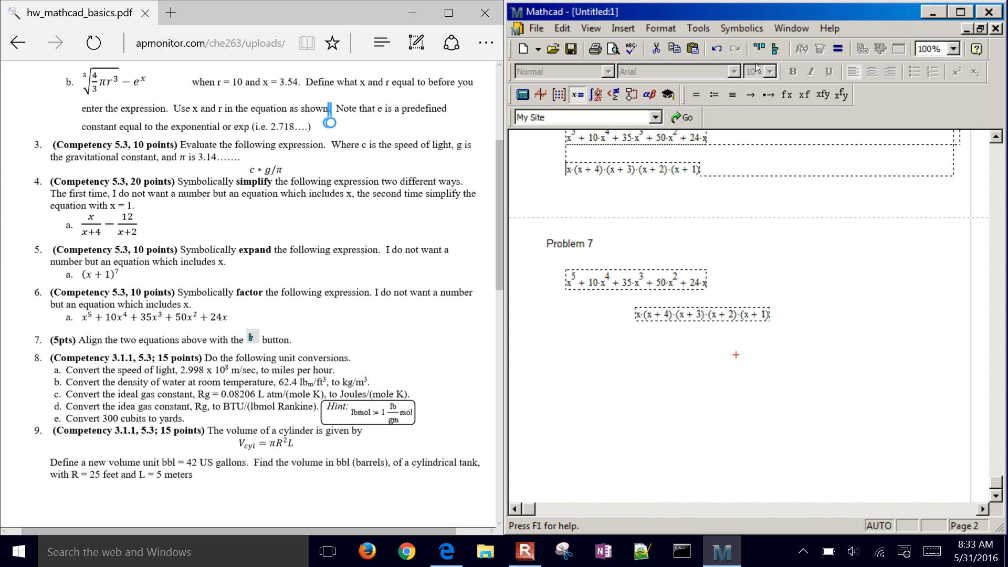
pyautogui.click(775, 47)
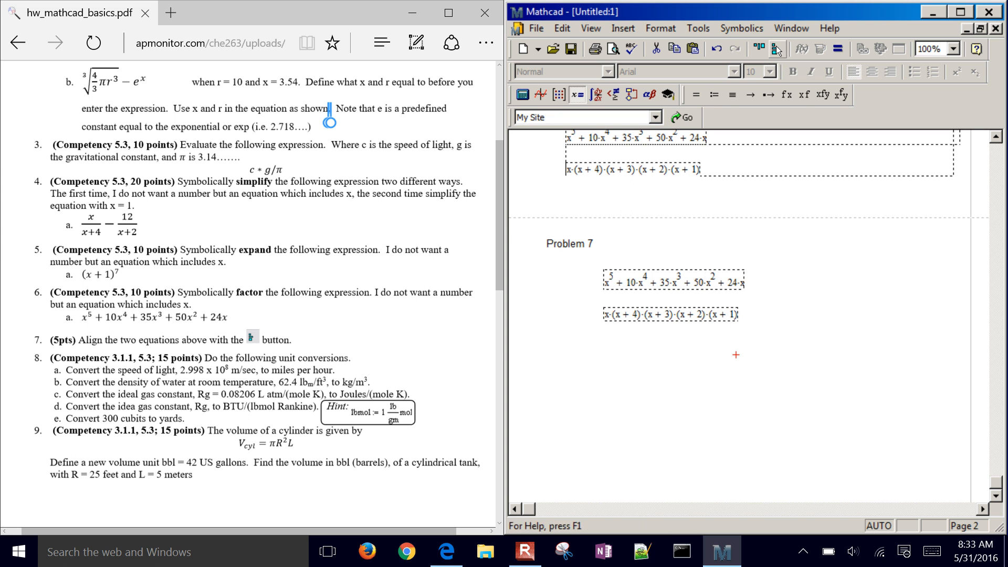
pyautogui.moveTo(661, 288); pyautogui.dragTo(620, 285)
pyautogui.click(632, 379)
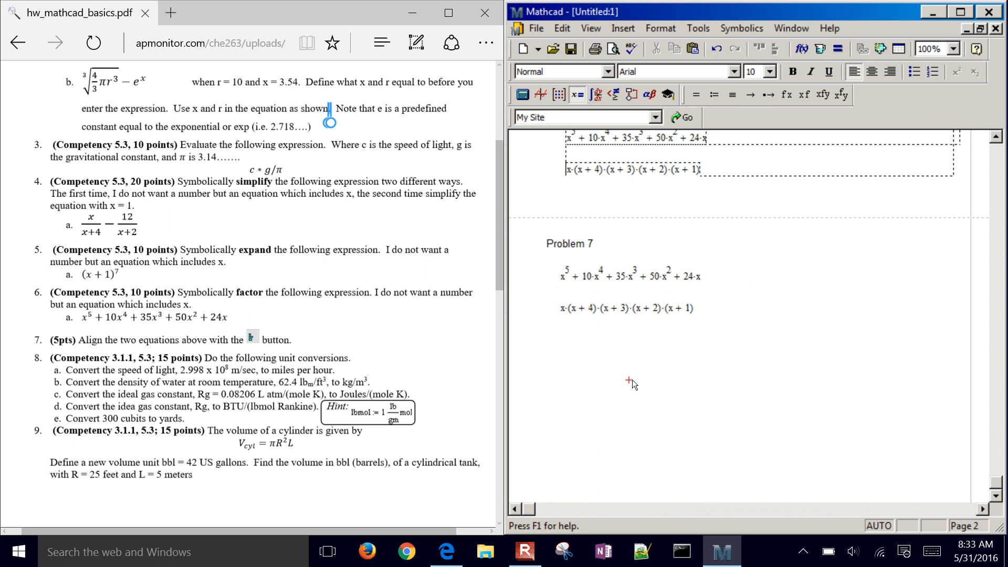
# Step: Add the text heading "Problem 8" below the aligned expressions and evaluate the speed of light c beneath it in mi/hr
pyautogui.click(545, 342)
pyautogui.write('Problem 8')
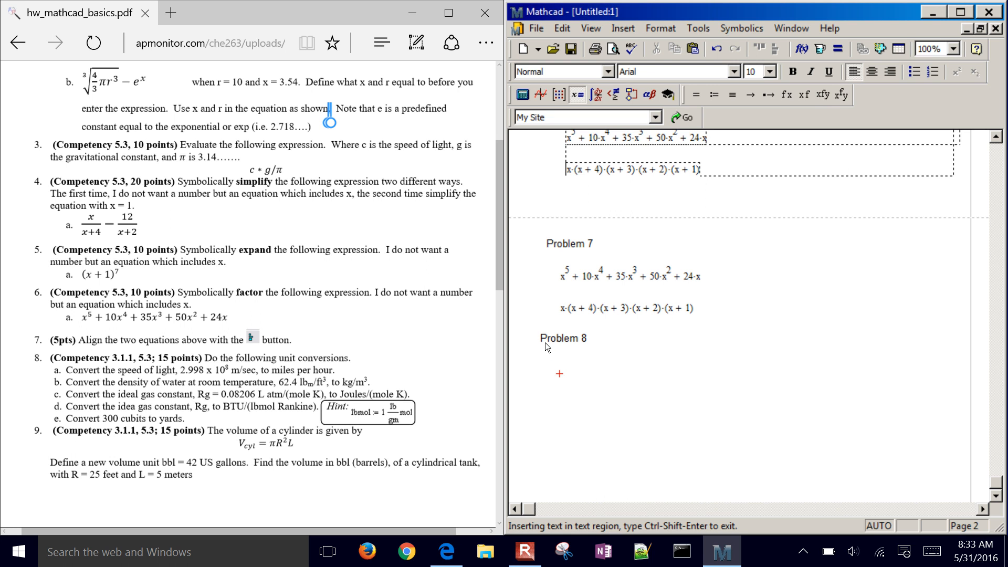
pyautogui.write('c = 2.998 × 10^8·m/s')
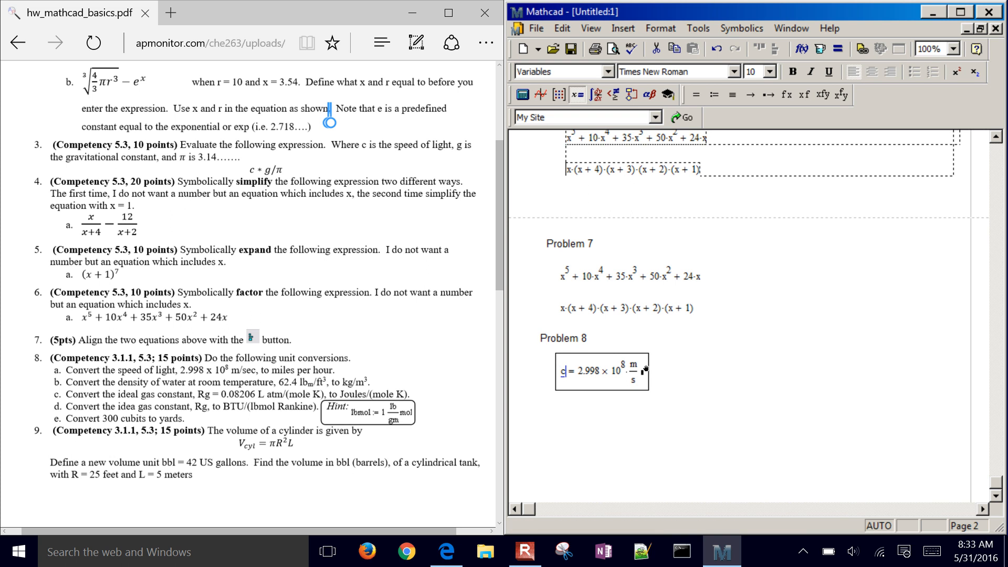
pyautogui.click(641, 370)
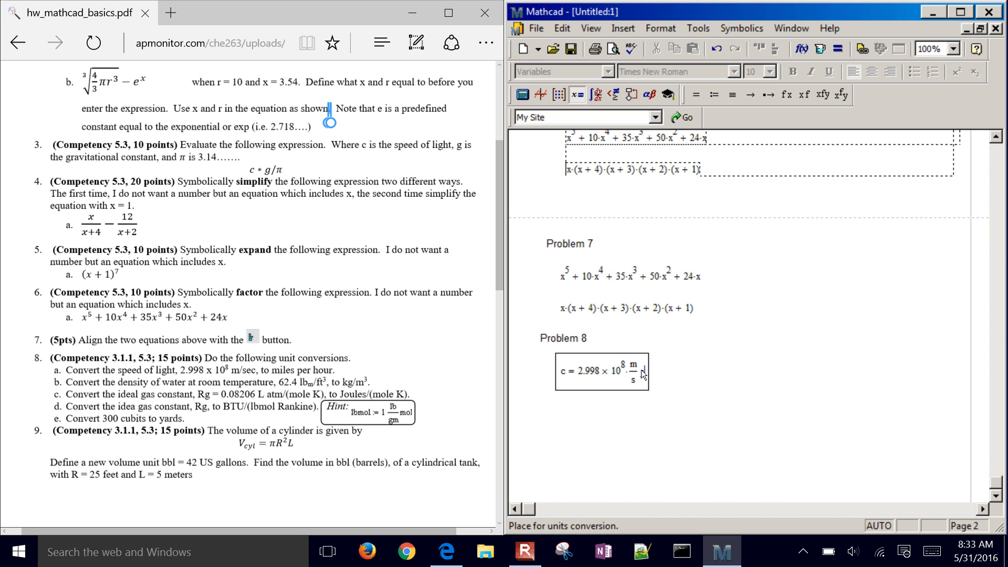
pyautogui.write('mi/hr')
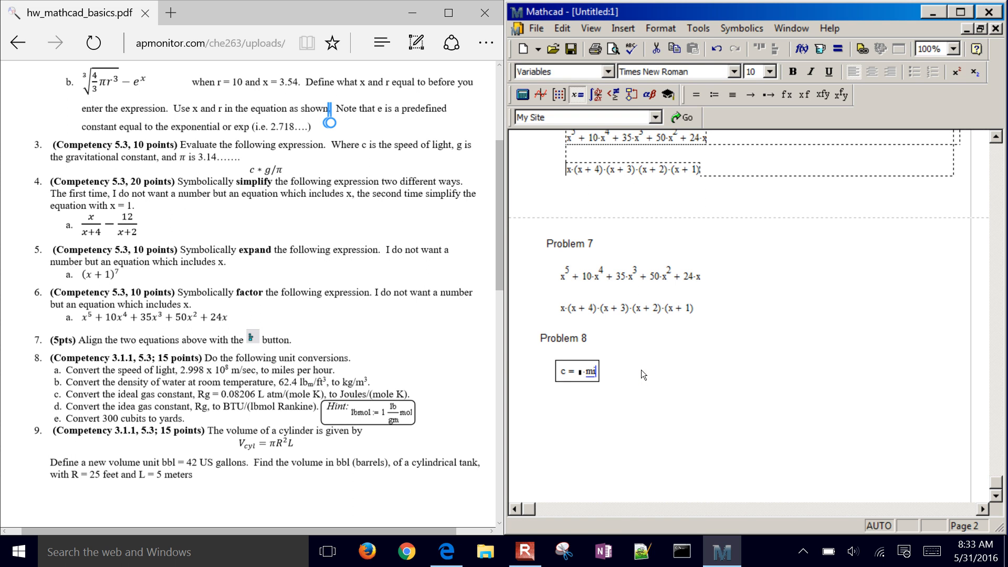
pyautogui.press('Return')
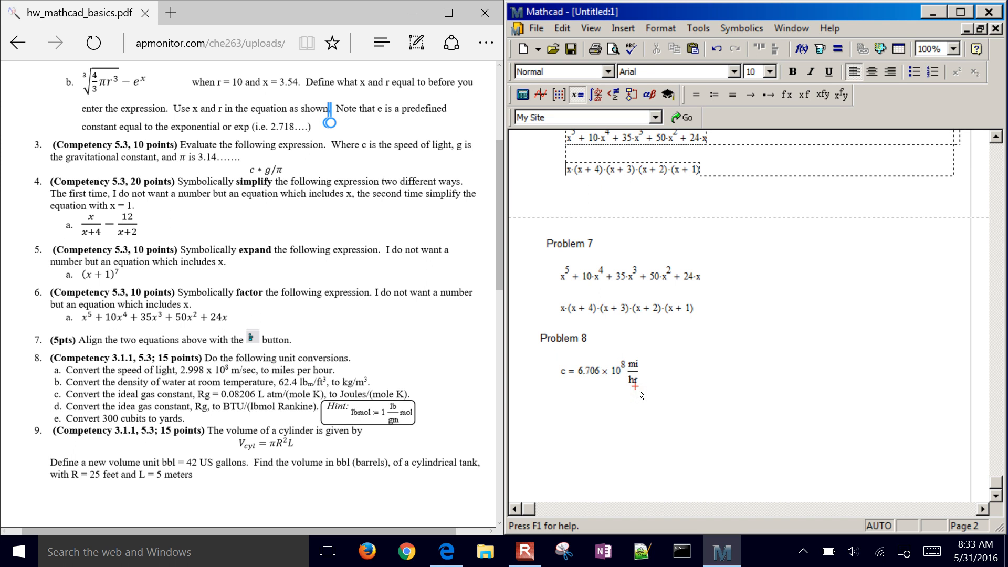
# Step: Clear the unit from the evaluated speed of light c and convert the result to mi/hr again
pyautogui.click(634, 378)
pyautogui.press('BackSpace')
pyautogui.press('BackSpace')
pyautogui.press('BackSpace')
pyautogui.press('BackSpace')
pyautogui.press('BackSpace')
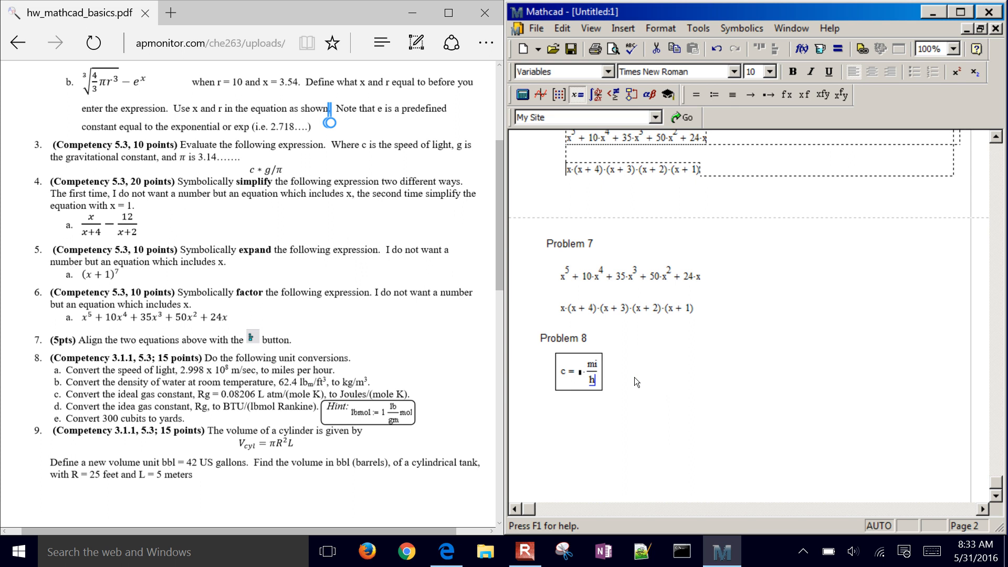
pyautogui.press('BackSpace')
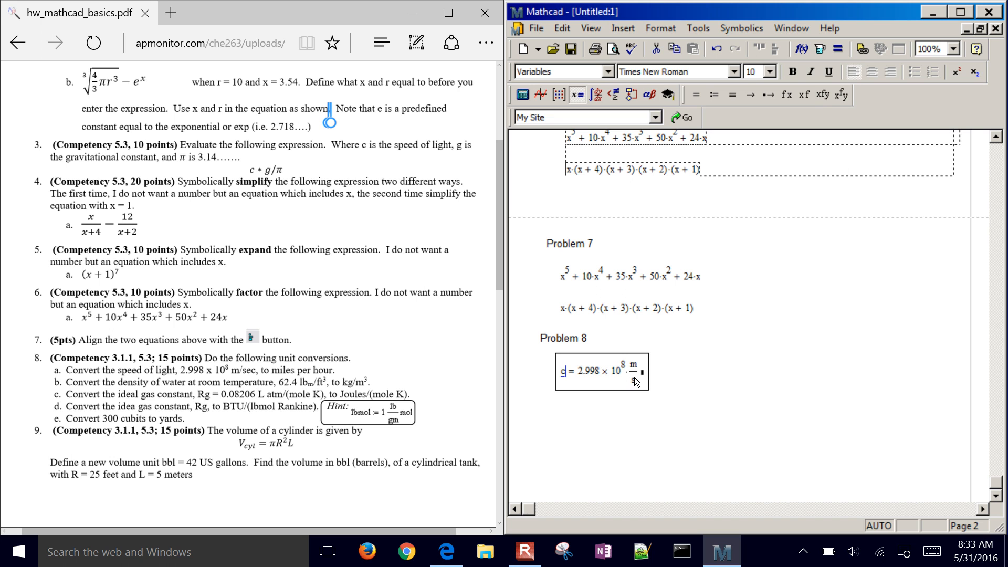
pyautogui.click(642, 374)
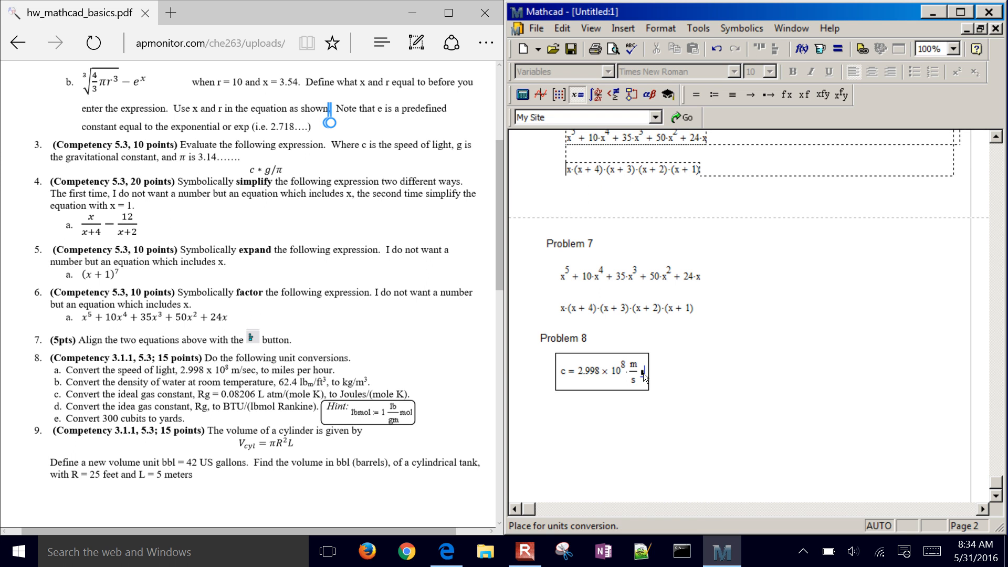
pyautogui.write('mi/hr')
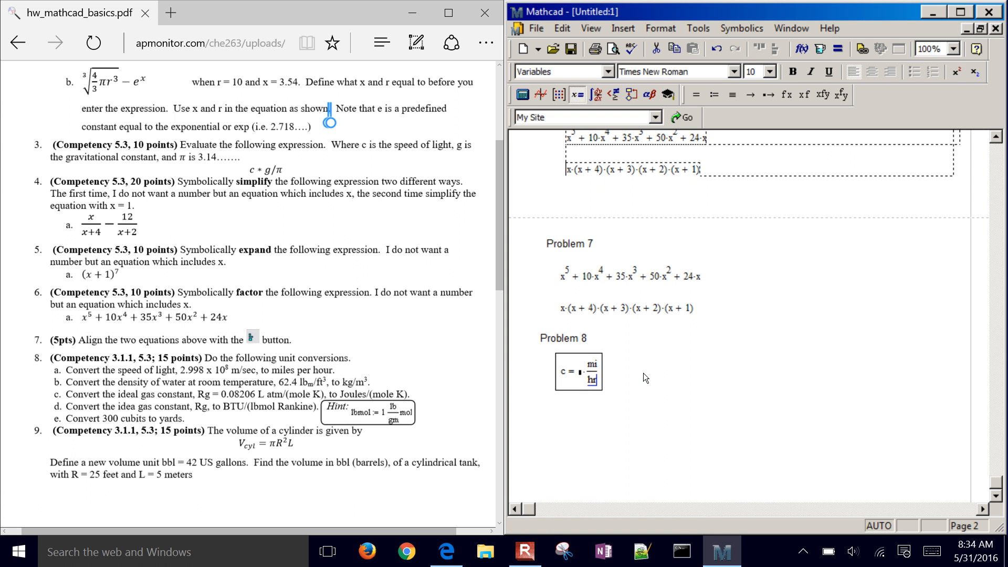
pyautogui.press('Return')
# Step: Look through the dimensions and units available for insertion at the hr unit, and leave without inserting one
pyautogui.click(631, 376)
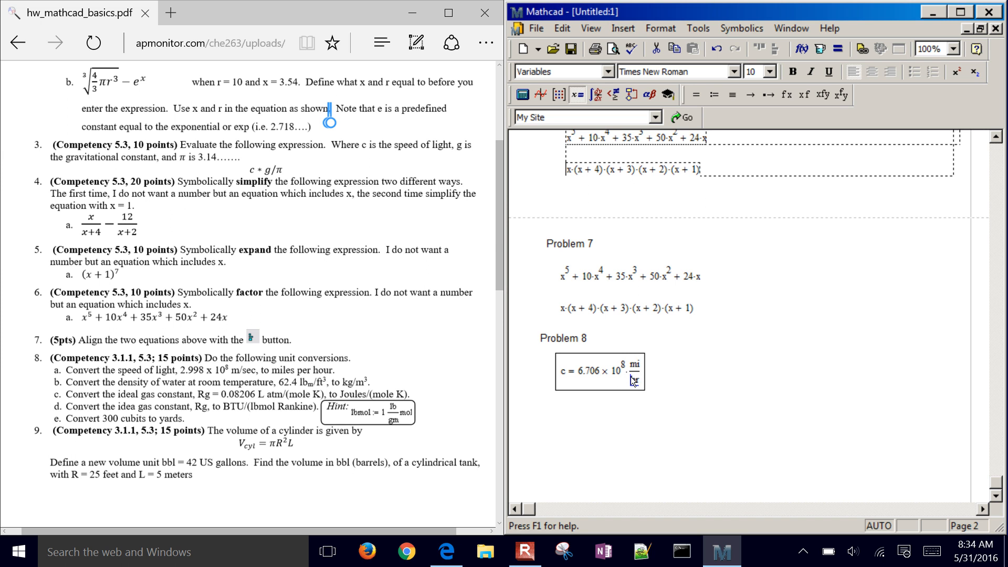
pyautogui.click(820, 50)
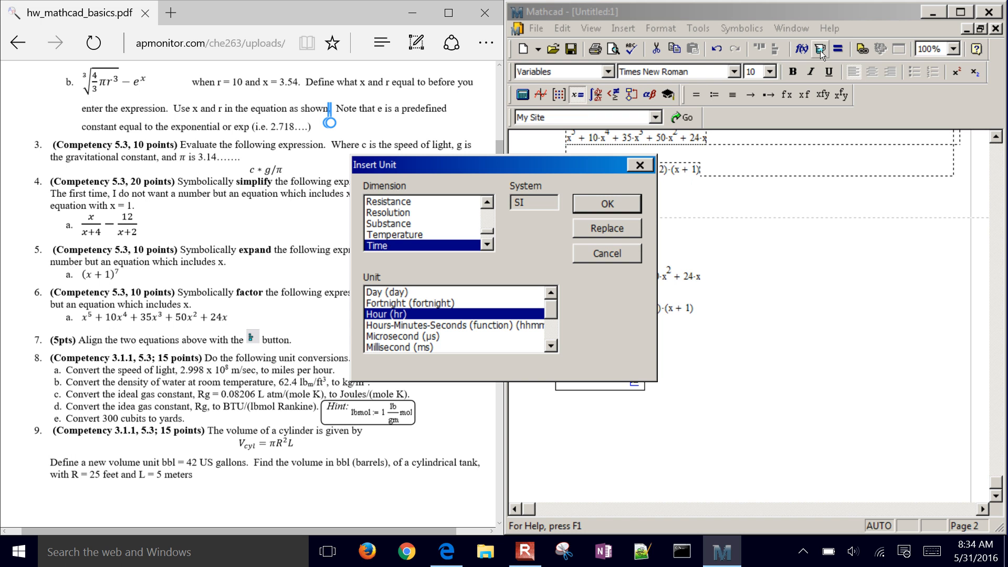
pyautogui.scroll(2, 488, 225)
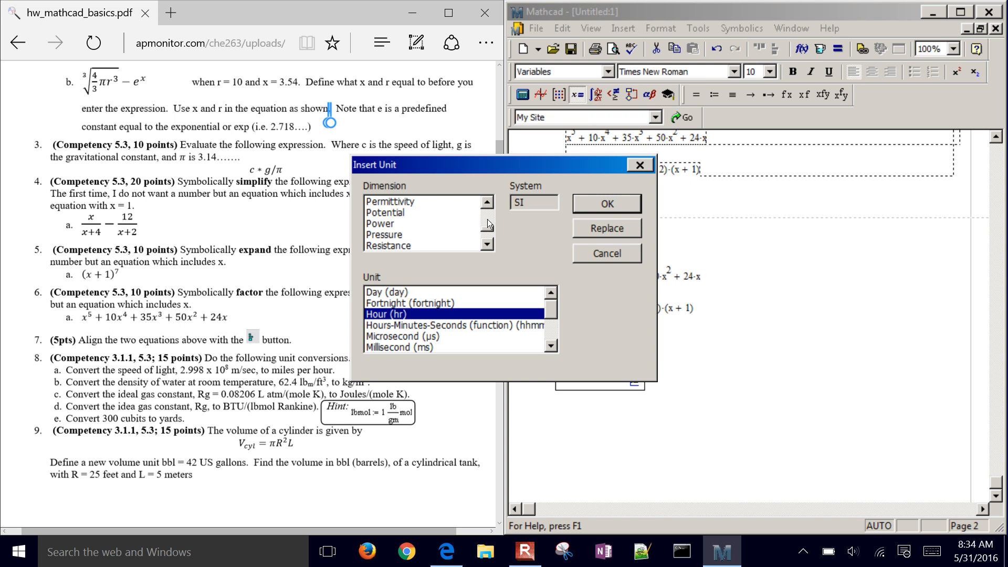
pyautogui.click(615, 254)
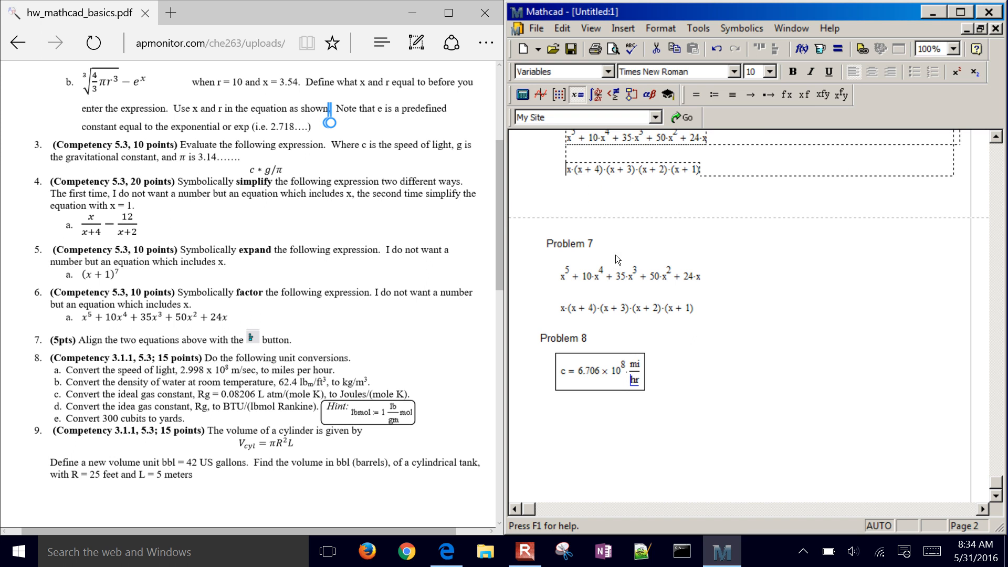
# Step: Define the water density ρ with subscript H2O as 62.4 lb/ft^3 below the speed of light result
pyautogui.click(541, 419)
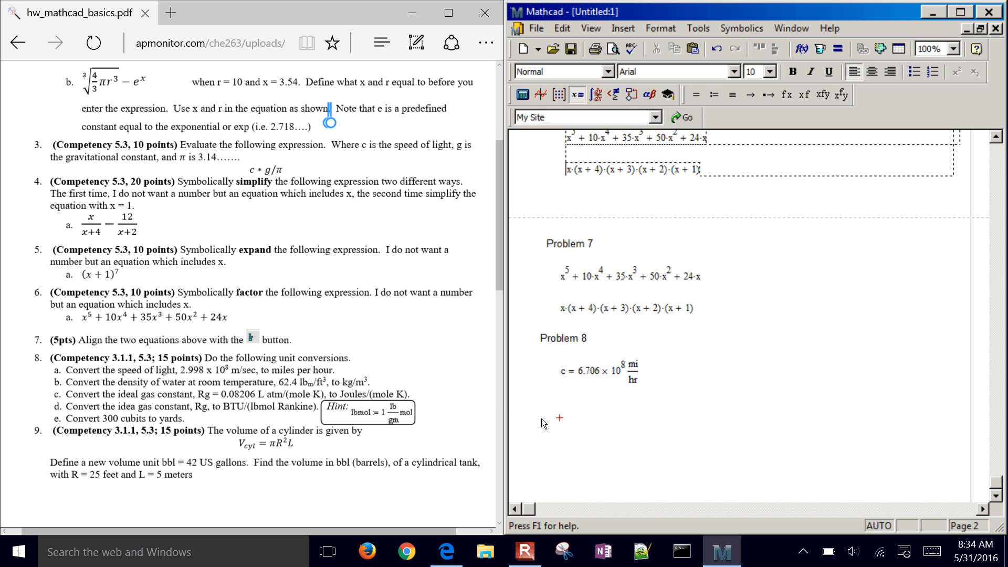
pyautogui.write('r')
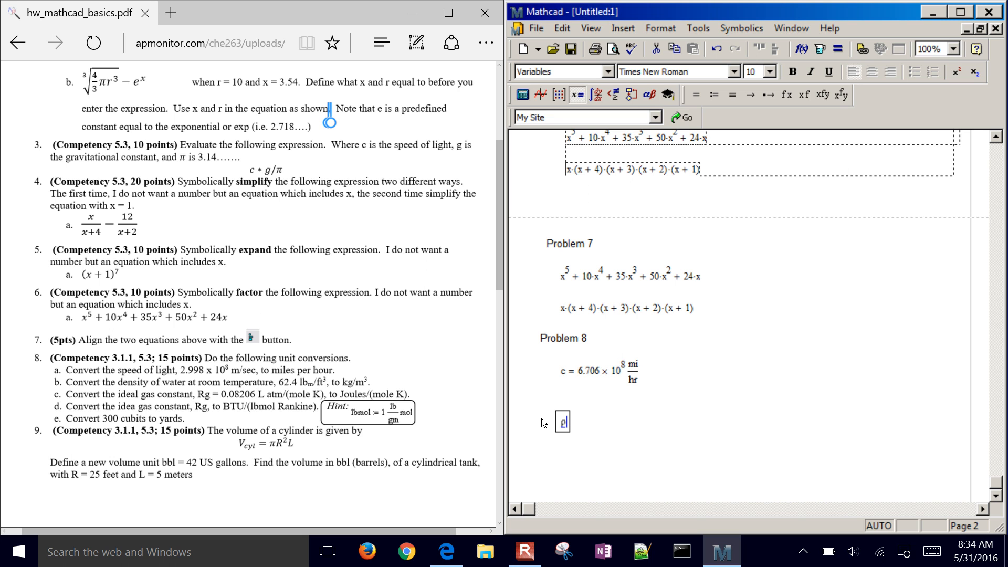
pyautogui.write('.Hw')
pyautogui.press('BackSpace')
pyautogui.write('2O')
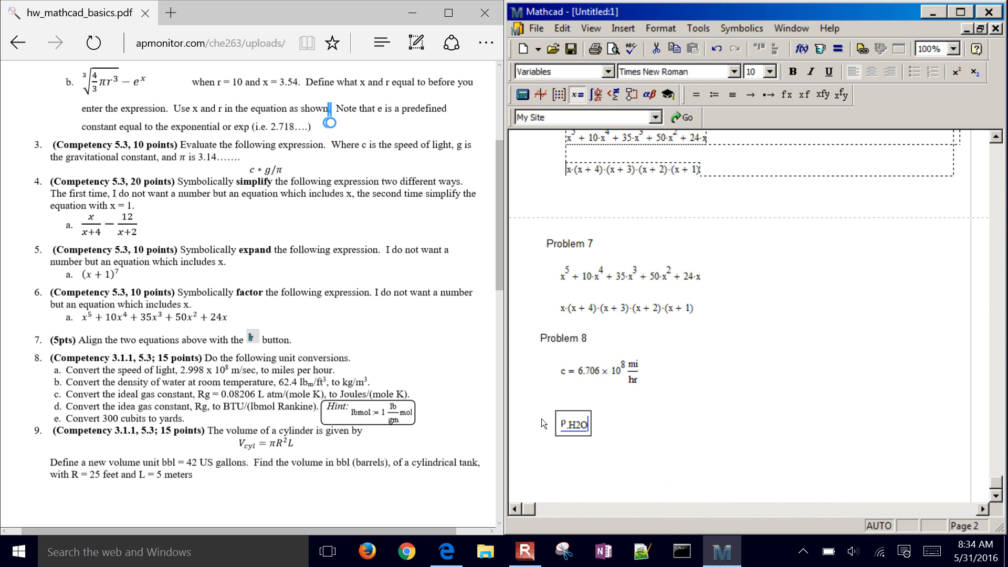
pyautogui.write(':=')
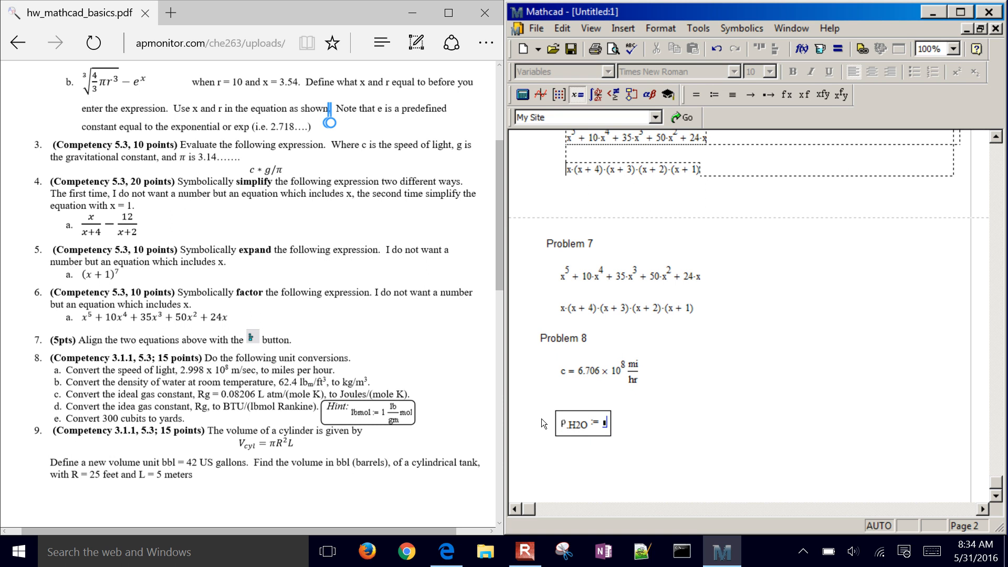
pyautogui.write('62.4')
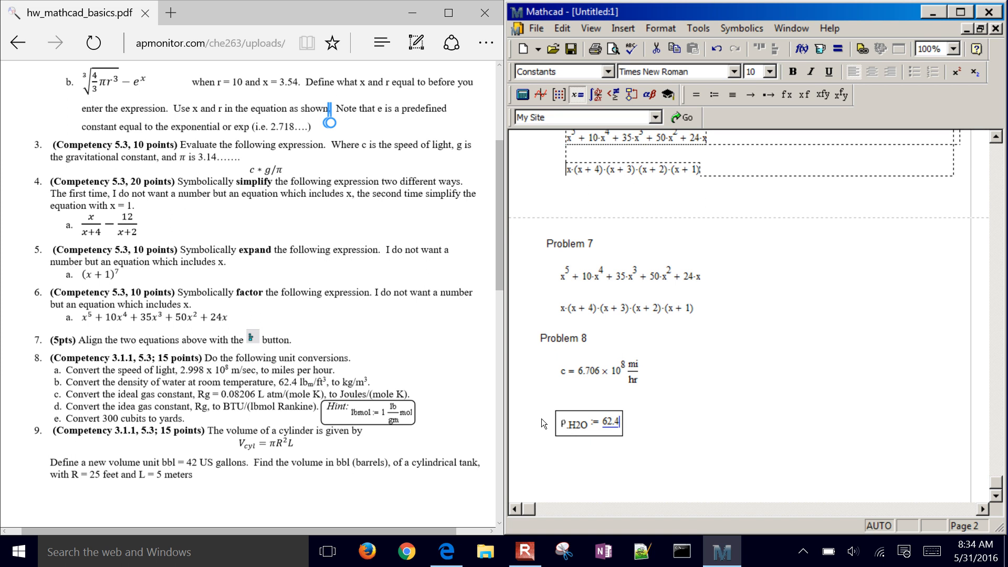
pyautogui.write('*lb/')
pyautogui.write('ft^3')
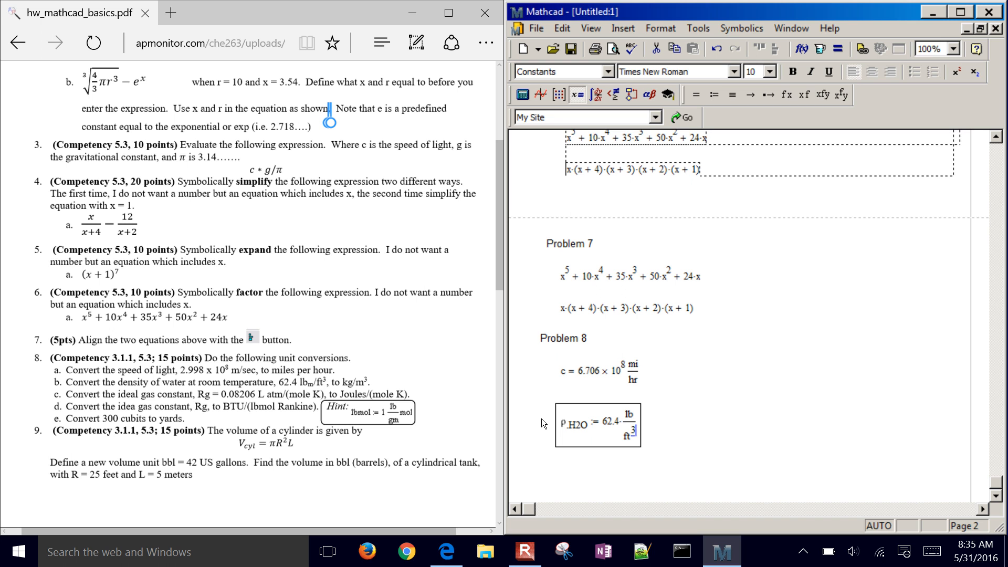
pyautogui.press('Right')
pyautogui.press('Right')
pyautogui.press('Right')
pyautogui.press('Right')
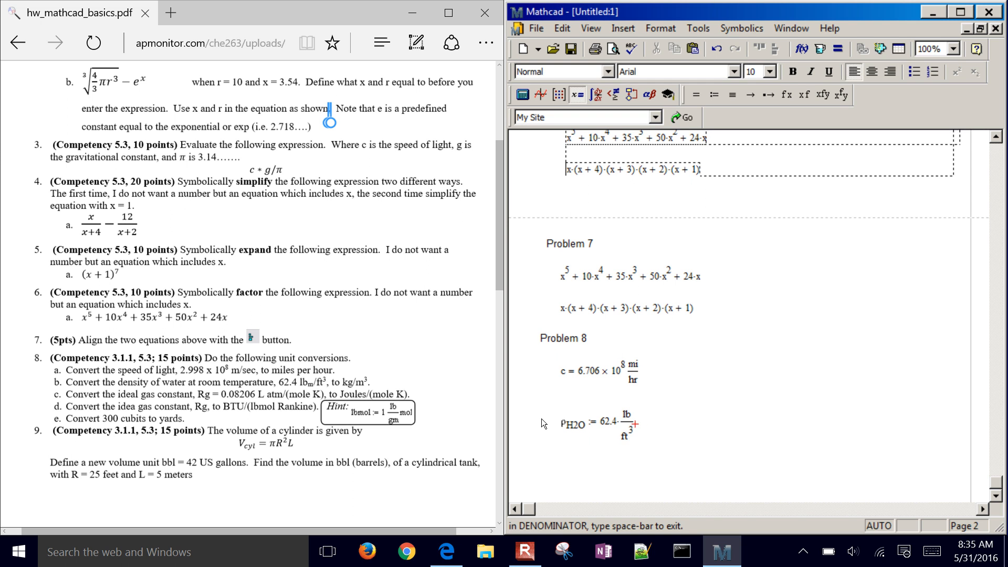
# Step: Evaluate the density ρ with subscript H2O in kg/m^3 beside its definition
pyautogui.write('r')
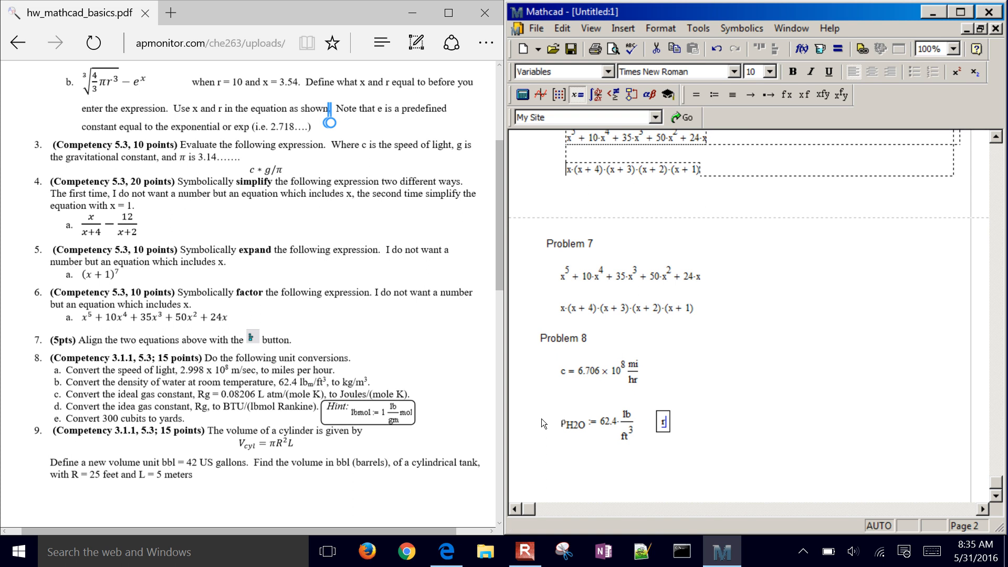
pyautogui.hotkey('ctrl', 'g')
pyautogui.write('.H2O')
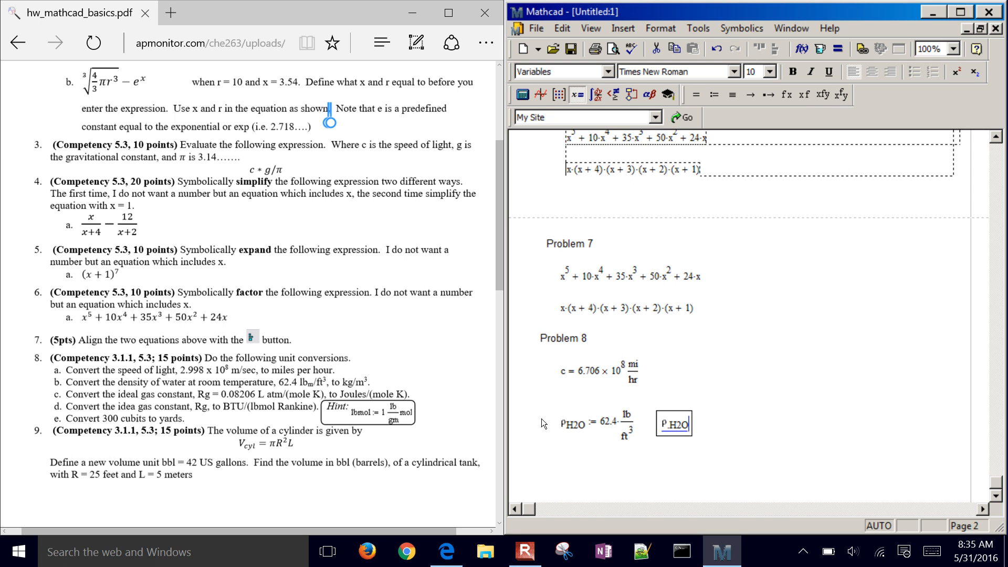
pyautogui.write('= 999.552·kg/m3')
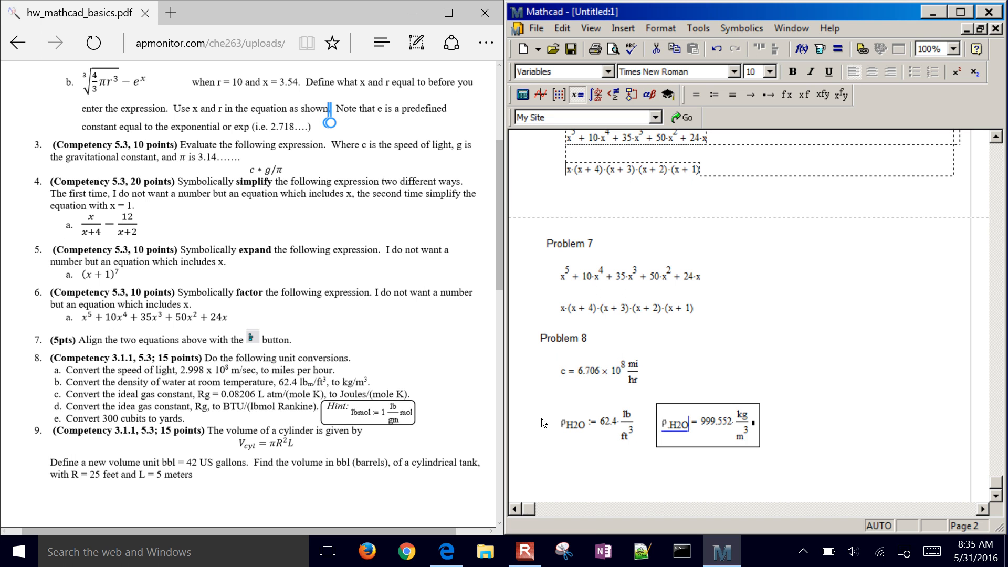
pyautogui.click(745, 427)
pyautogui.click(756, 413)
pyautogui.click(742, 427)
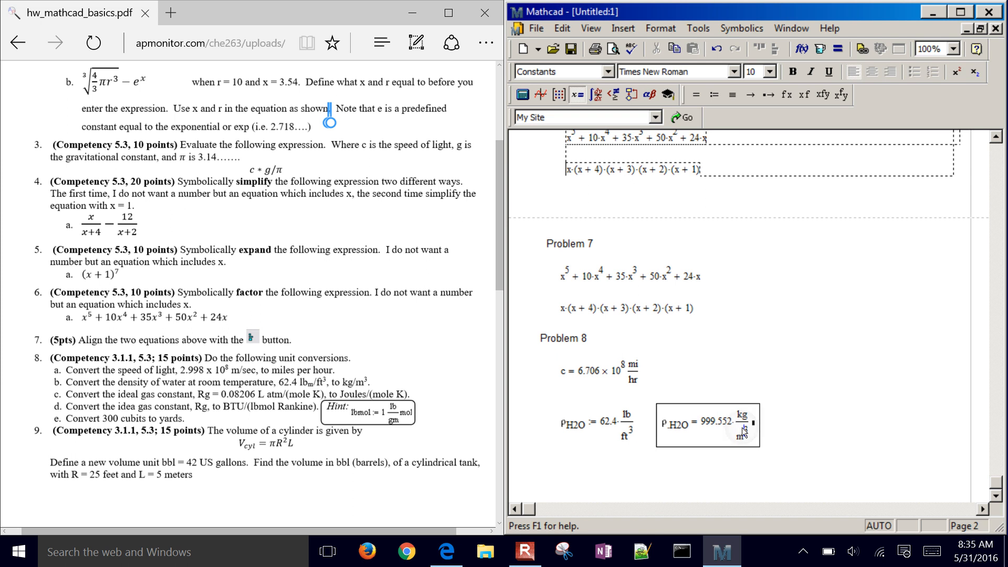
pyautogui.click(756, 423)
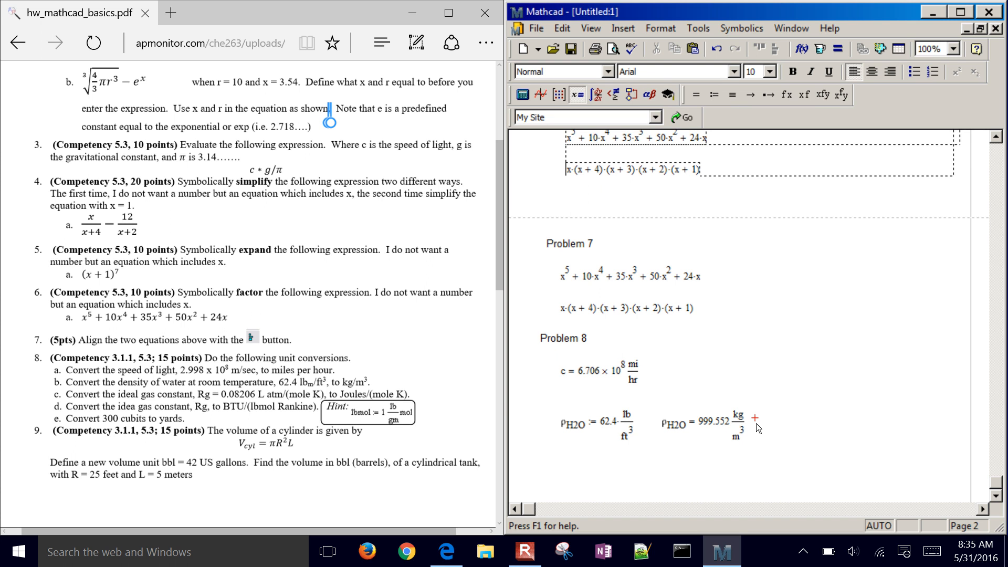
# Step: Highlight the evaluated water density region through its display properties, keeping the default colour
pyautogui.click(699, 422)
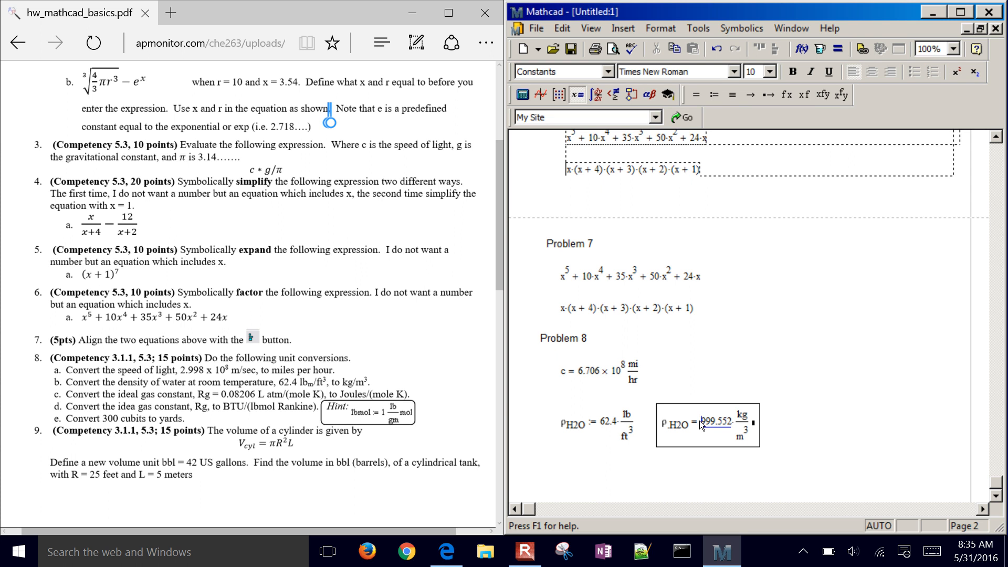
pyautogui.rightClick(699, 421)
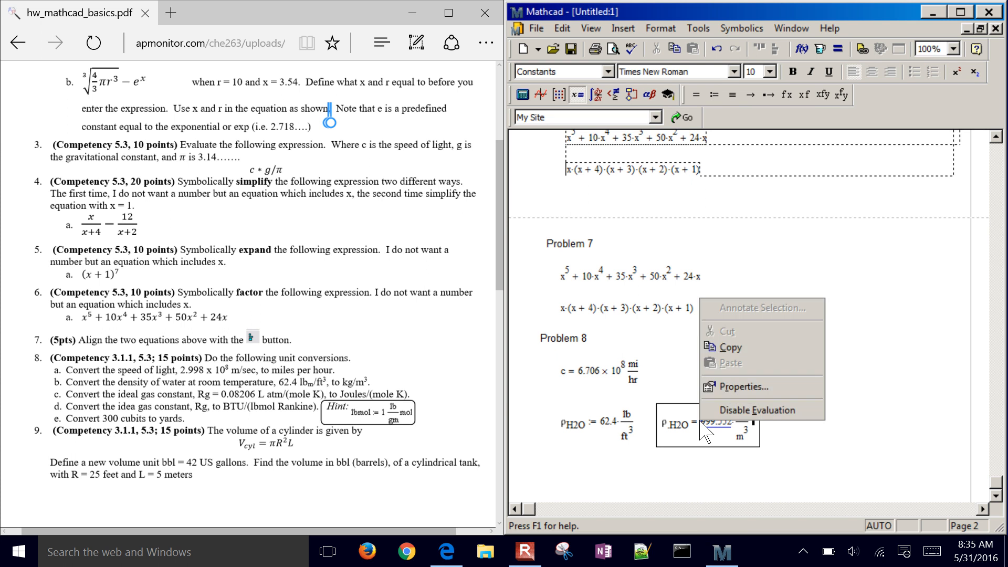
pyautogui.click(733, 392)
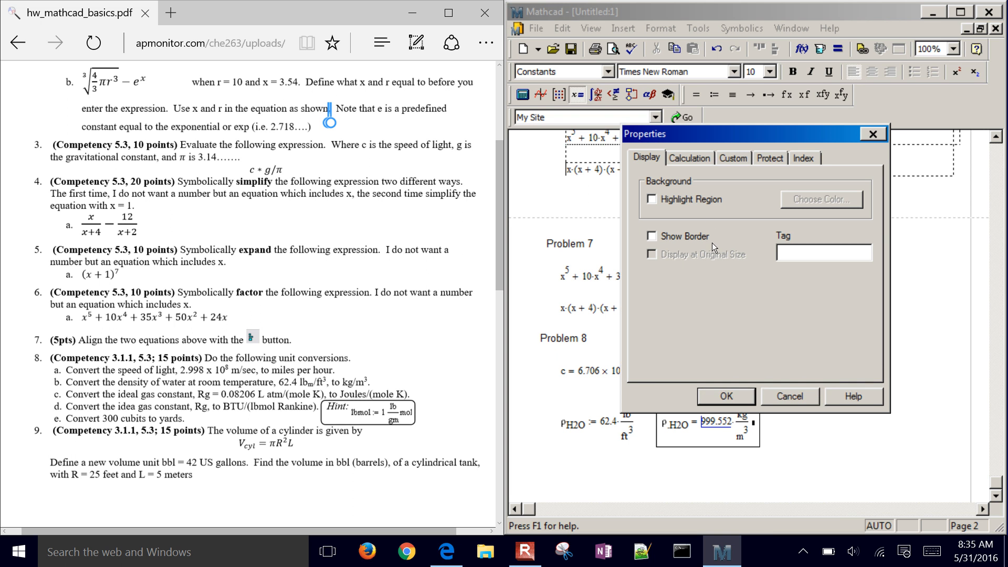
pyautogui.click(684, 204)
pyautogui.click(721, 401)
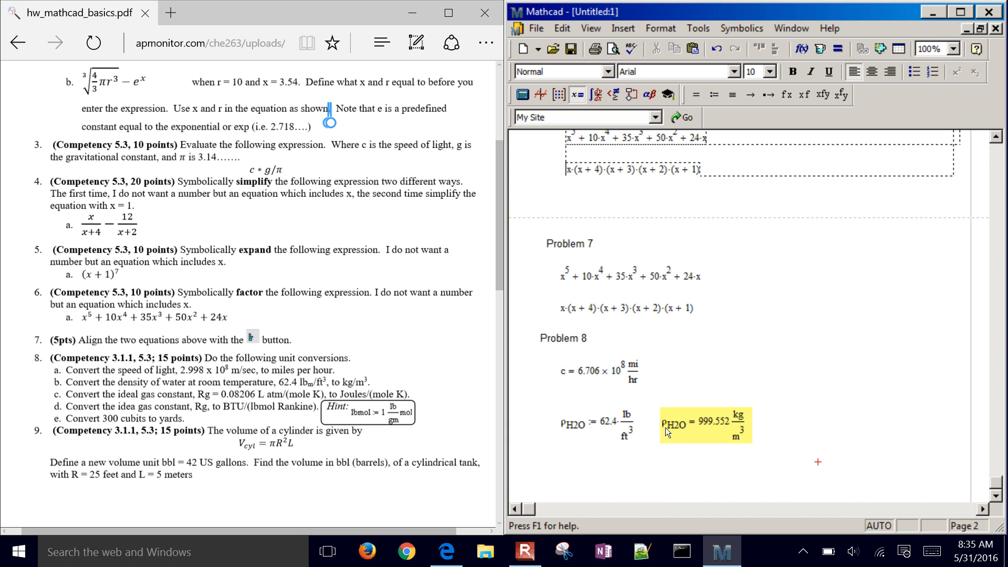
# Step: Define the ideal gas constant R with subscript g as 0.08206 L·atm/(mol·K) below the water density definition
pyautogui.click(560, 475)
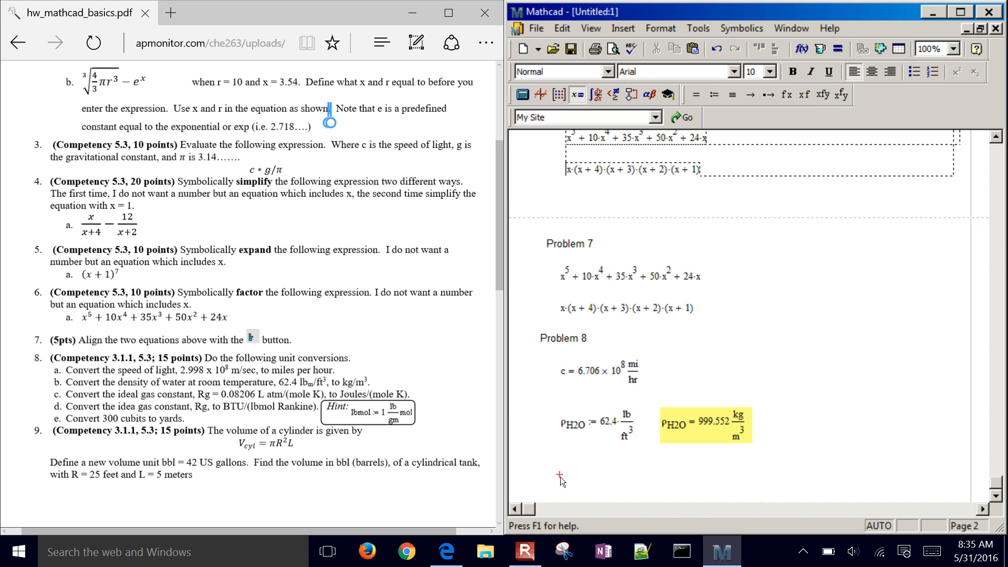
pyautogui.click(573, 426)
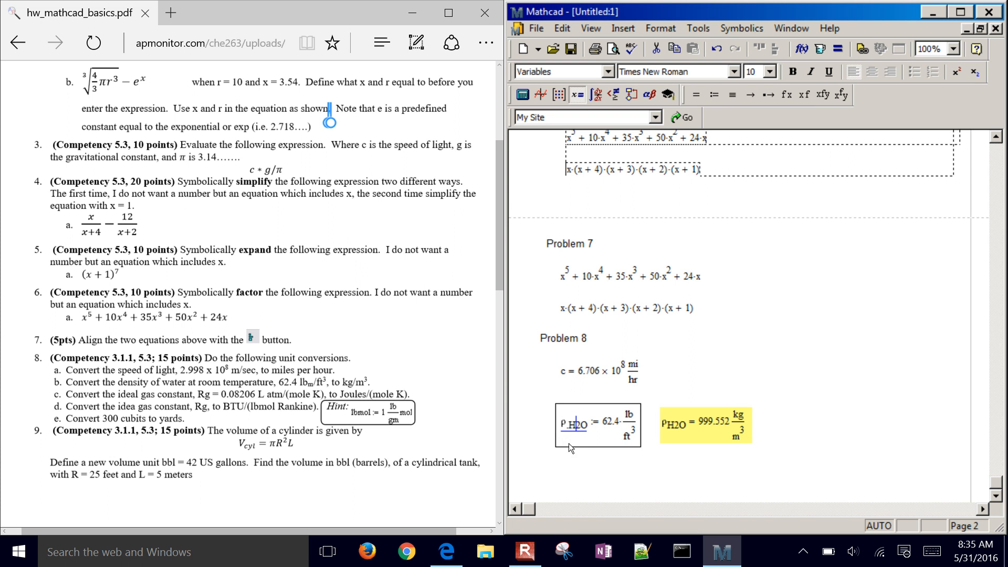
pyautogui.click(559, 487)
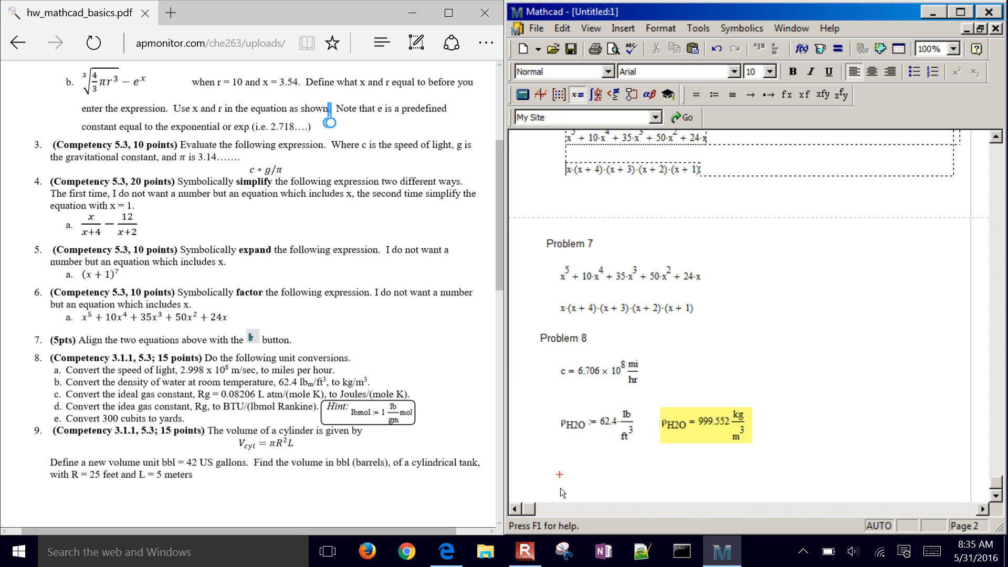
pyautogui.write('Rg')
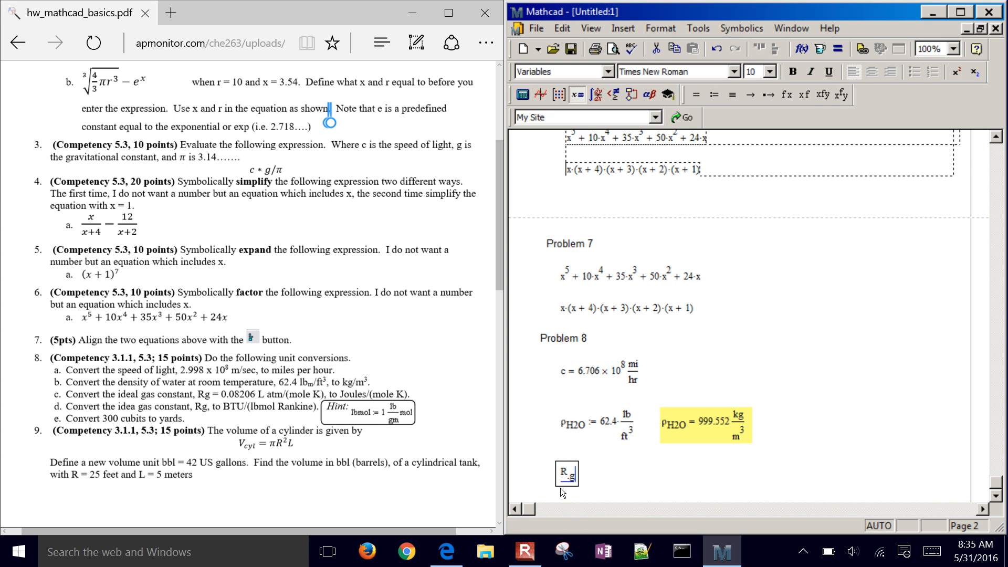
pyautogui.write('.g:0.08')
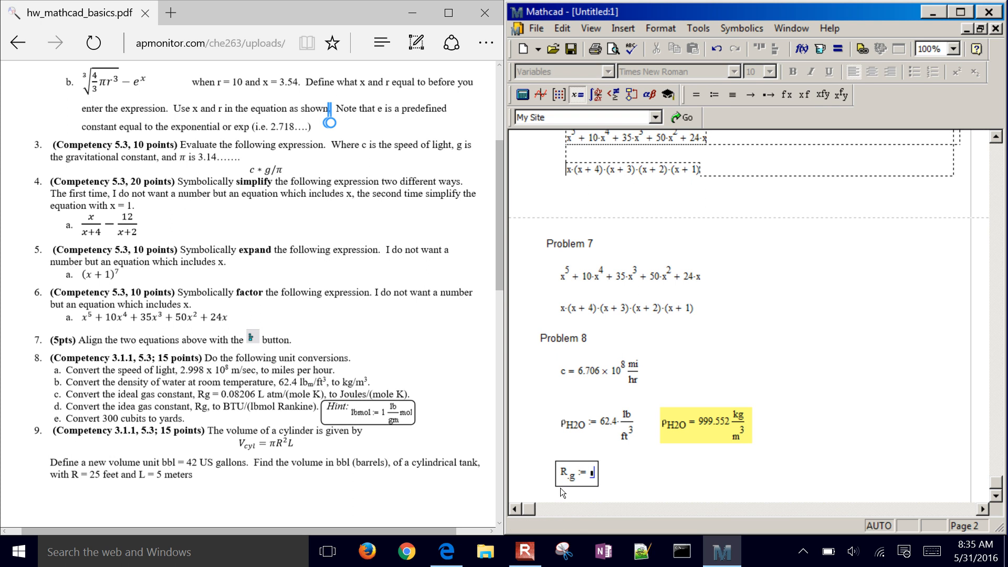
pyautogui.write('20')
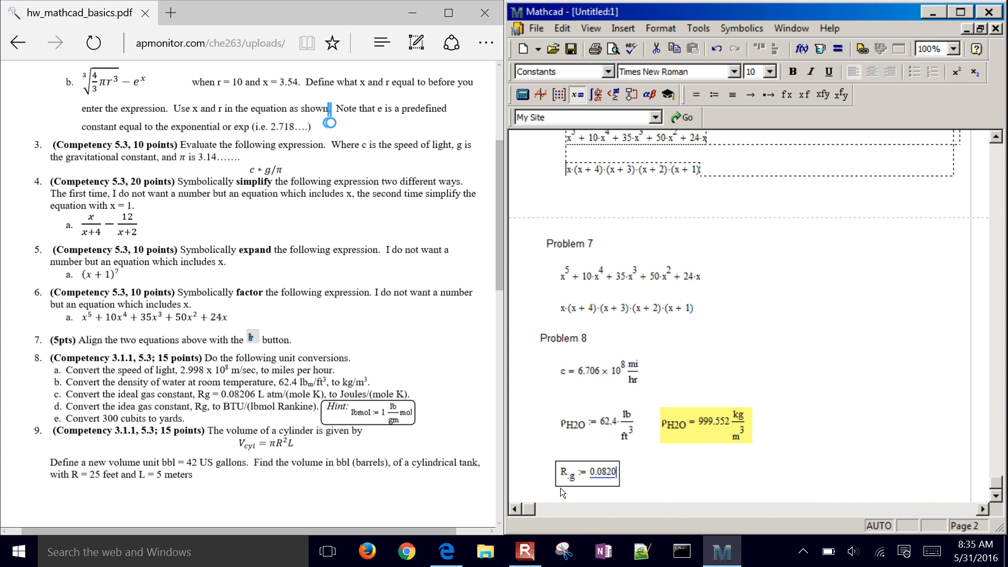
pyautogui.write('6*L/')
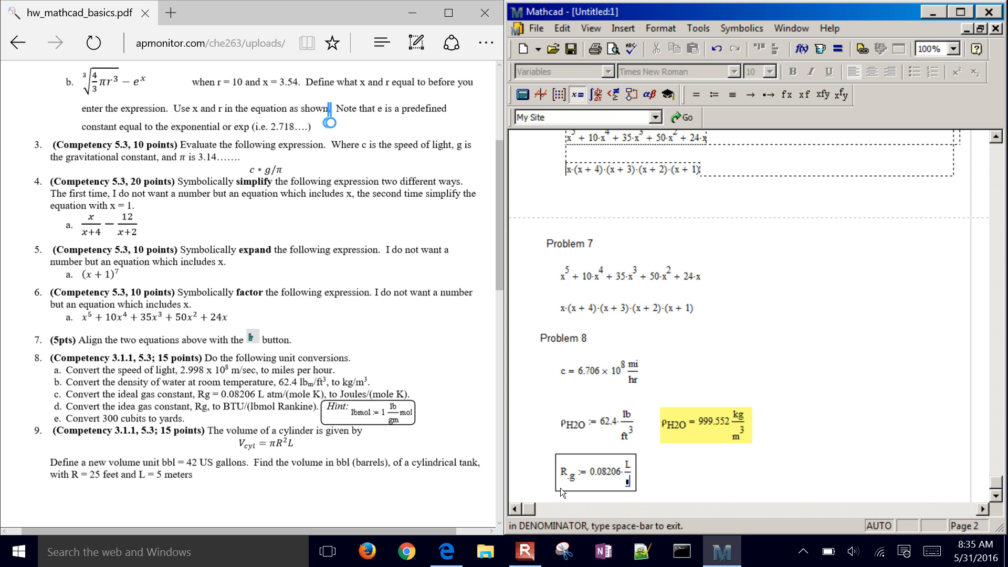
pyautogui.press('BackSpace')
pyautogui.write('*at')
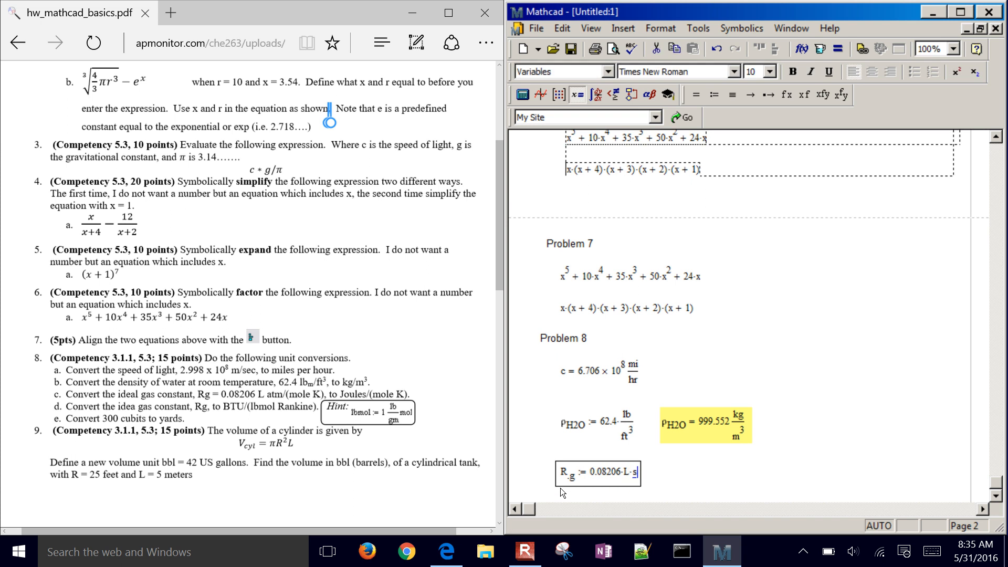
pyautogui.write('m')
pyautogui.press('space')
pyautogui.write('/')
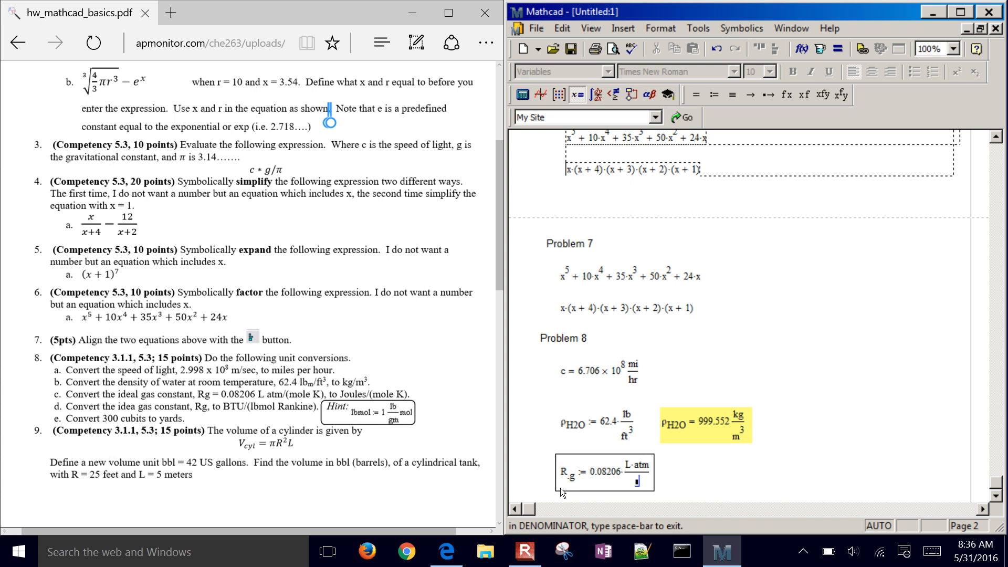
pyautogui.write('mol*')
pyautogui.write('K')
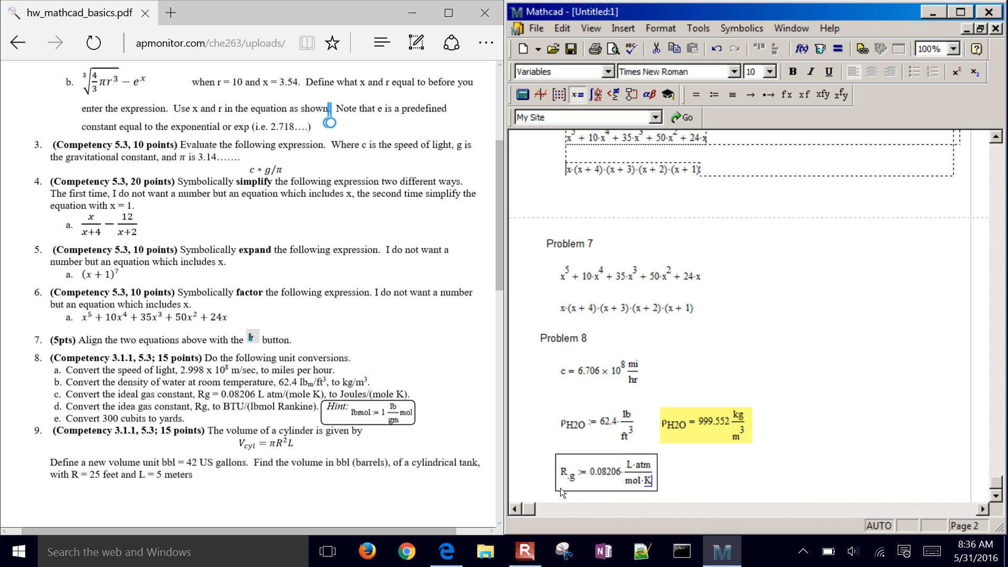
pyautogui.press('Right')
pyautogui.press('Right')
pyautogui.press('Right')
# Step: Evaluate the gas constant R with subscript g beside its definition and convert the result to J/(mol·K)
pyautogui.write('R.g=')
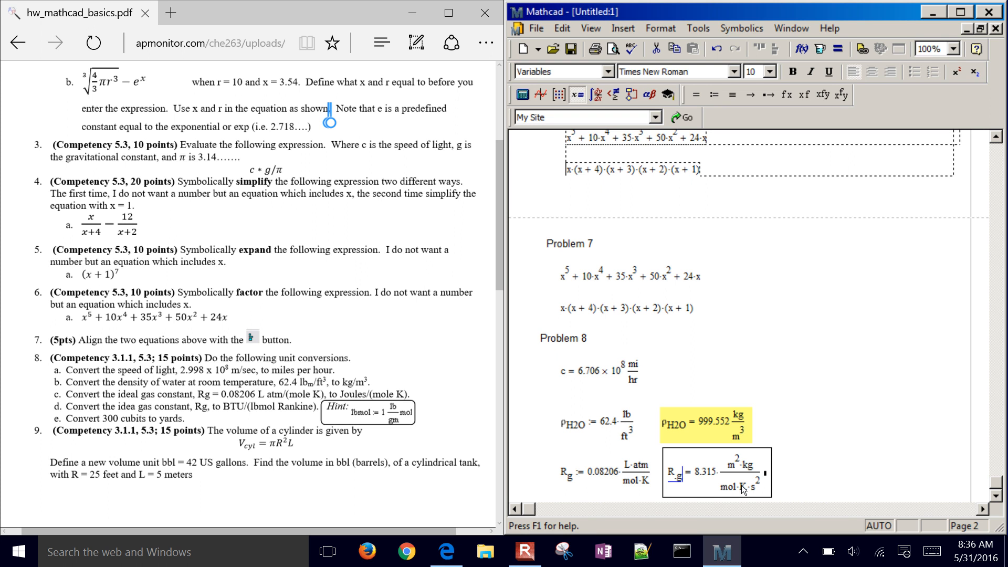
pyautogui.click(764, 472)
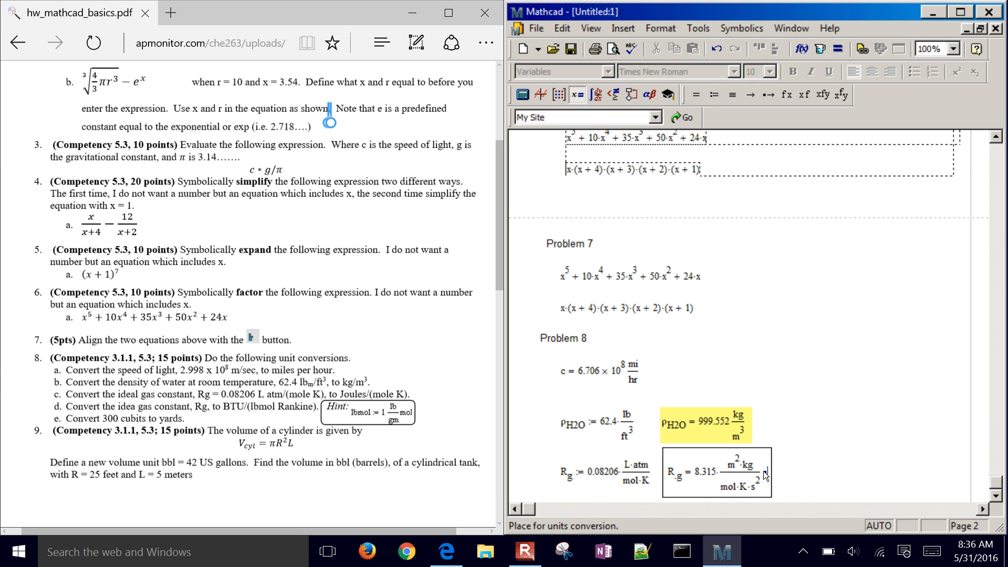
pyautogui.write('J')
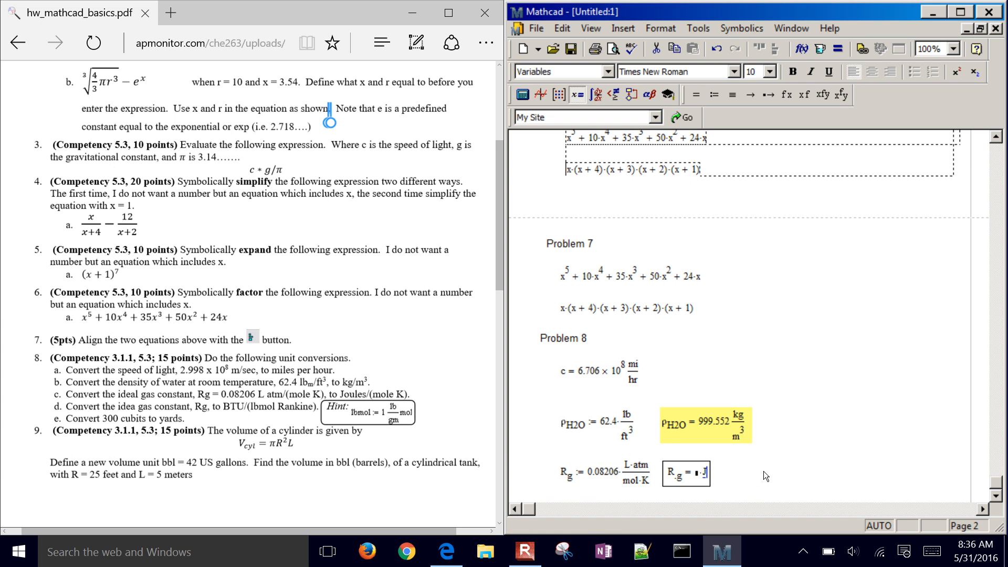
pyautogui.write('/mo')
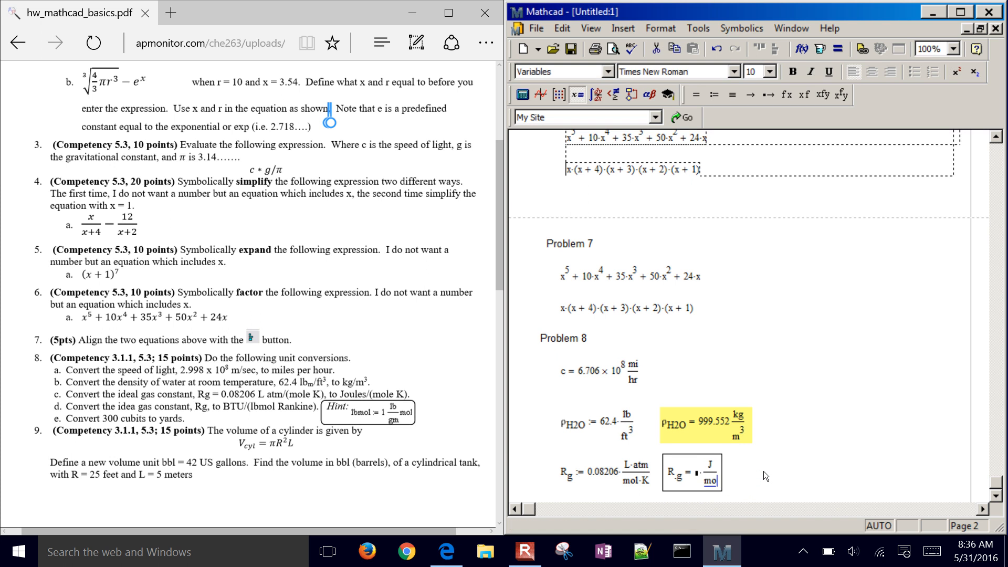
pyautogui.write('l*K')
pyautogui.press('Return')
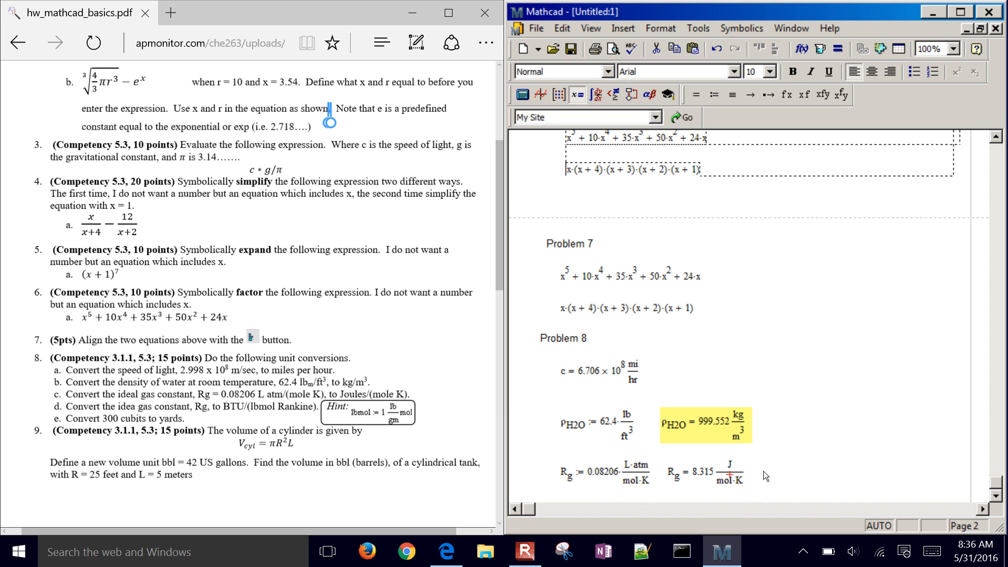
pyautogui.click(778, 475)
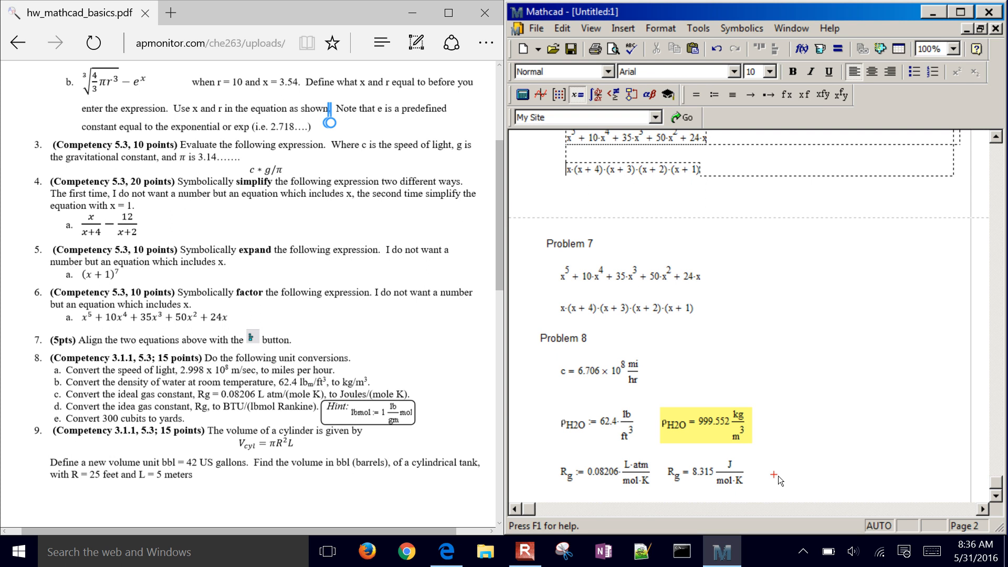
# Step: Bring blank worksheet space below the gas constant expressions into view
pyautogui.click(886, 455)
pyautogui.press('Down')
pyautogui.press('Down')
pyautogui.press('Down')
pyautogui.press('Down')
pyautogui.press('Down')
pyautogui.press('Return')
pyautogui.press('Down')
pyautogui.press('Down')
pyautogui.press('Down')
pyautogui.press('Down')
pyautogui.press('Down')
pyautogui.press('Down')
pyautogui.press('Down')
pyautogui.press('Down')
pyautogui.press('Down')
pyautogui.press('Down')
pyautogui.press('Down')
pyautogui.press('Down')
pyautogui.press('Down')
pyautogui.press('Down')
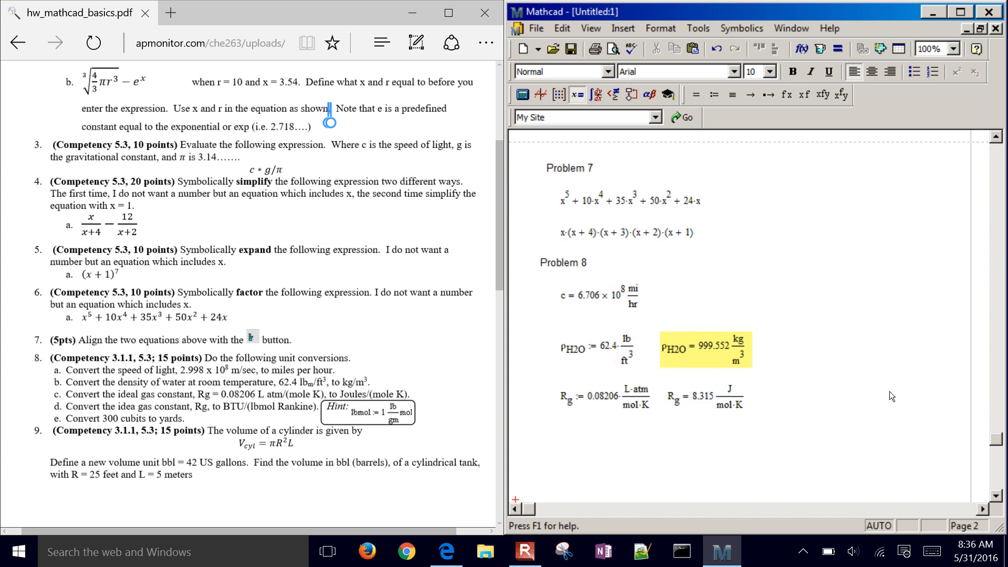
pyautogui.press('Down')
pyautogui.press('Down')
pyautogui.press('Down')
pyautogui.press('Down')
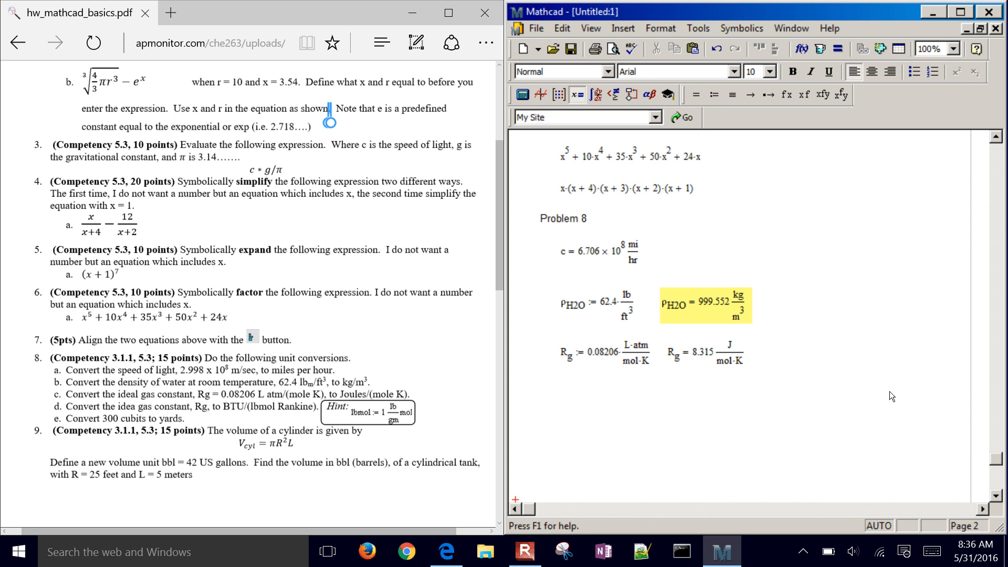
# Step: Evaluate R_g below its definition, with the result expressed in BTU/(lbmol·R)
pyautogui.click(568, 400)
pyautogui.write('R.')
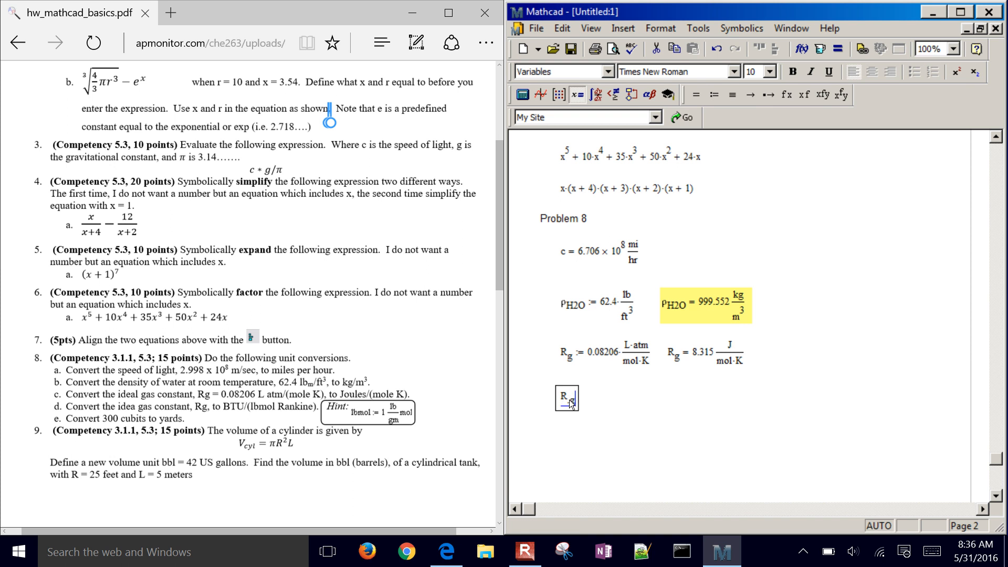
pyautogui.write('g=')
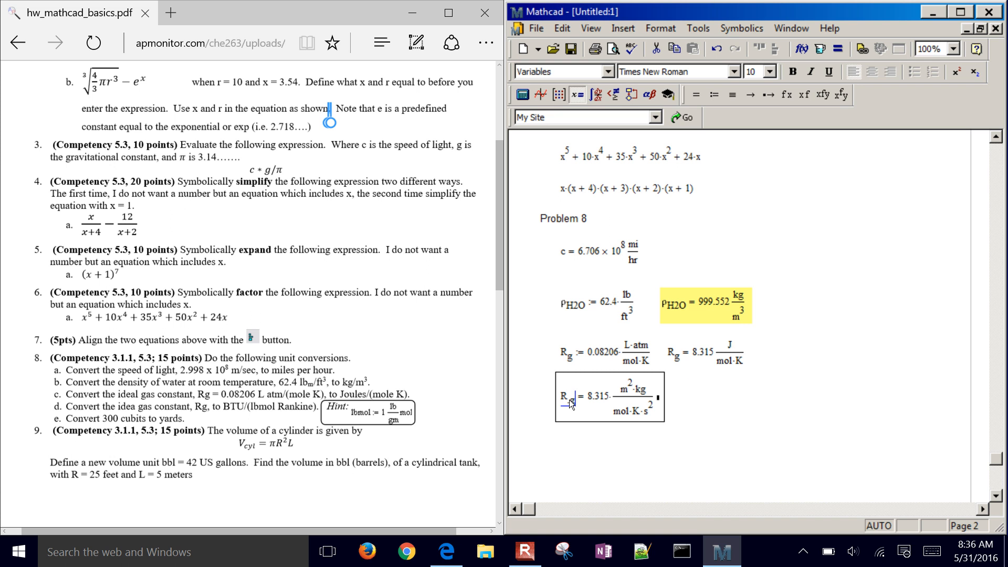
pyautogui.click(657, 396)
pyautogui.write('BTU')
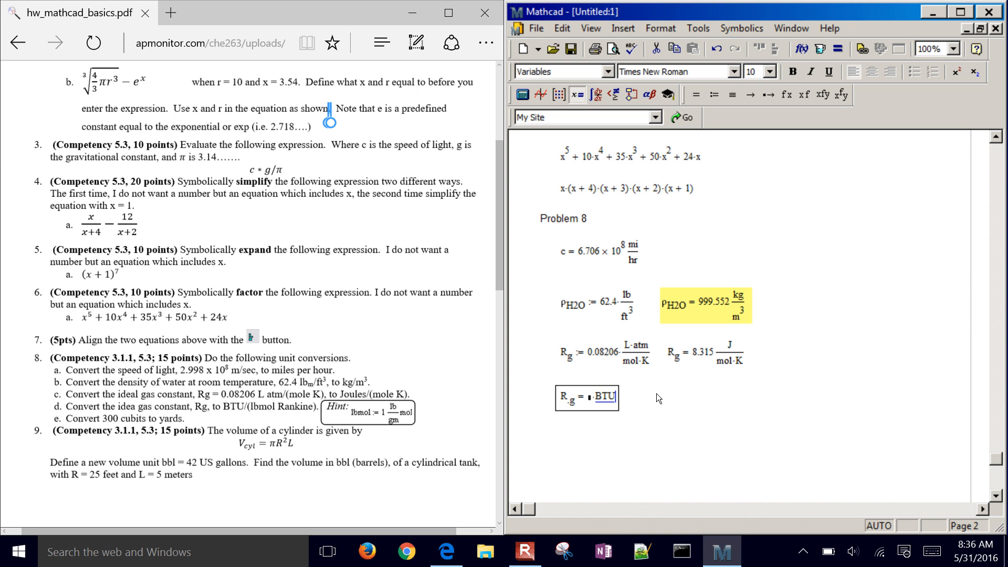
pyautogui.press('/')
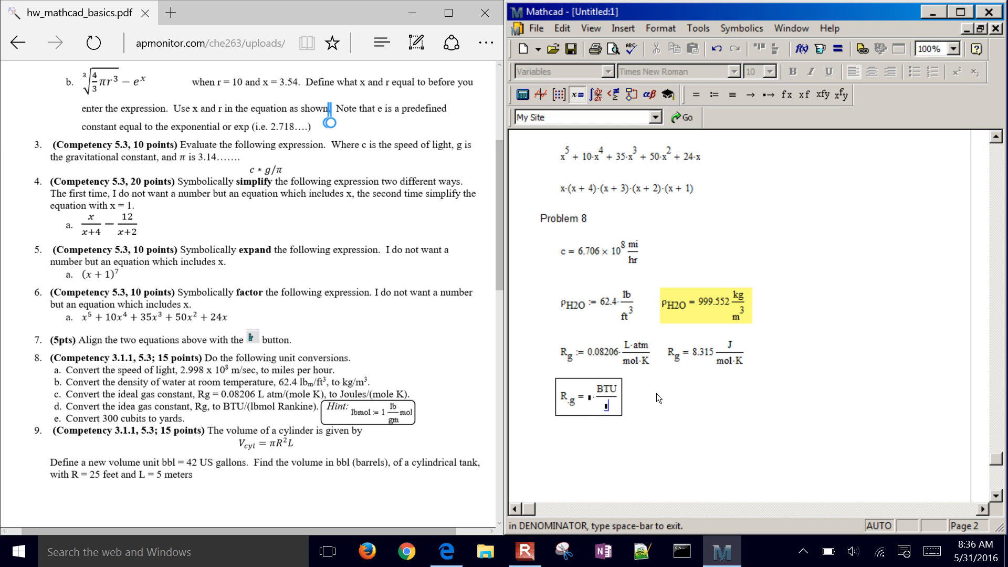
pyautogui.write('lbmol')
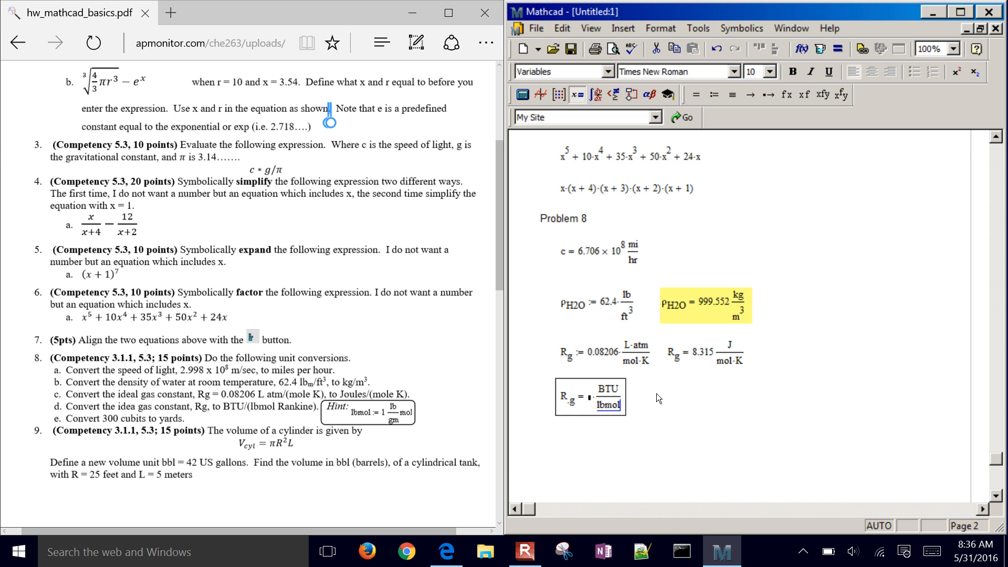
pyautogui.write('*R')
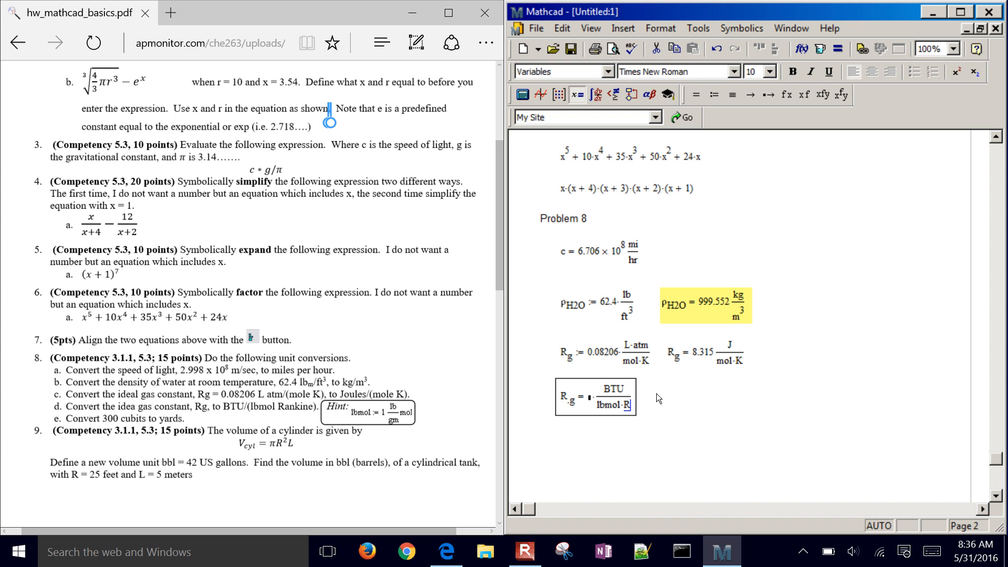
pyautogui.press('Return')
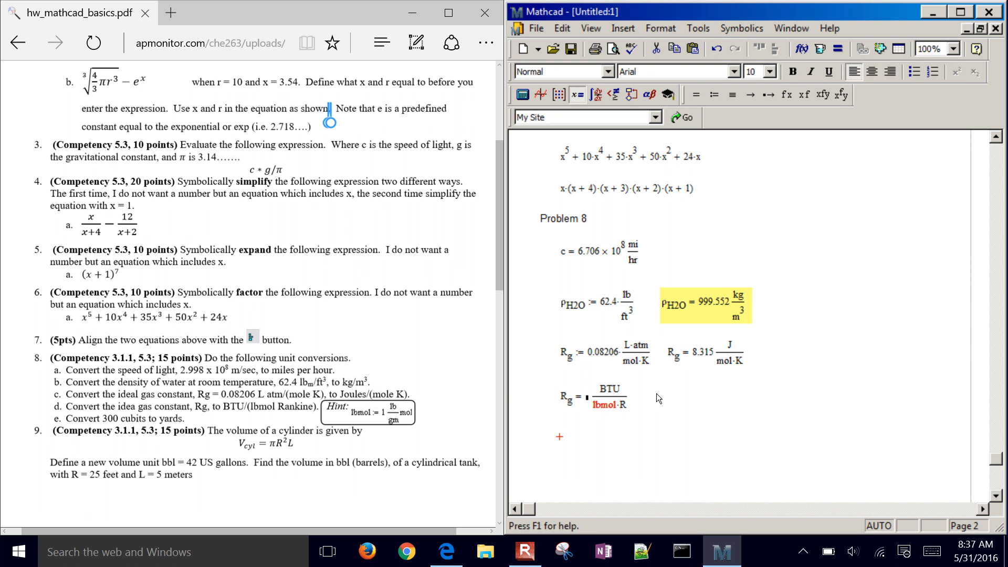
# Step: Make room above the BTU conversion of R_g and define lbmol := 1·(lb/gm)·mol there
pyautogui.click(559, 377)
pyautogui.press('Return')
pyautogui.press('Return')
pyautogui.press('Return')
pyautogui.press('Return')
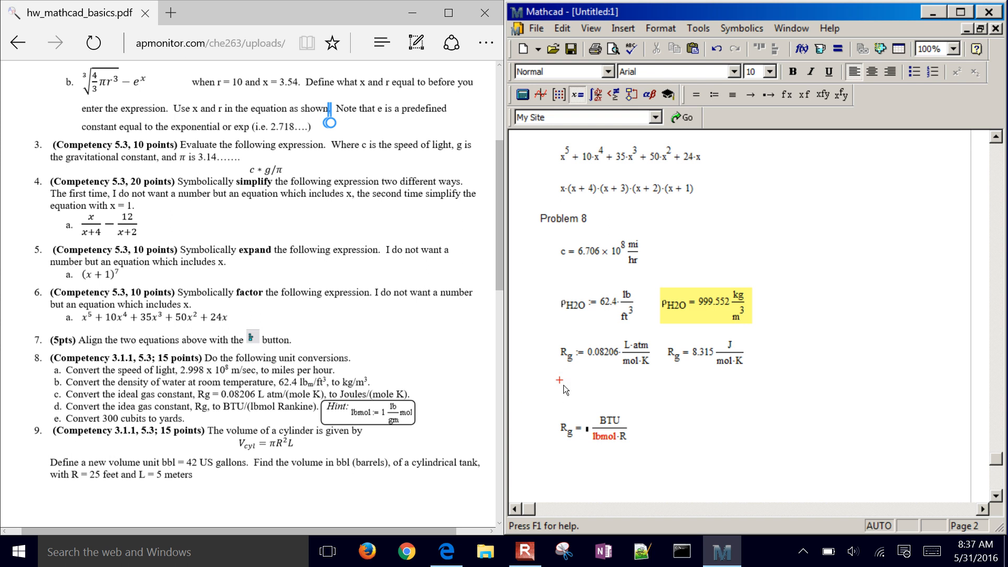
pyautogui.write('l')
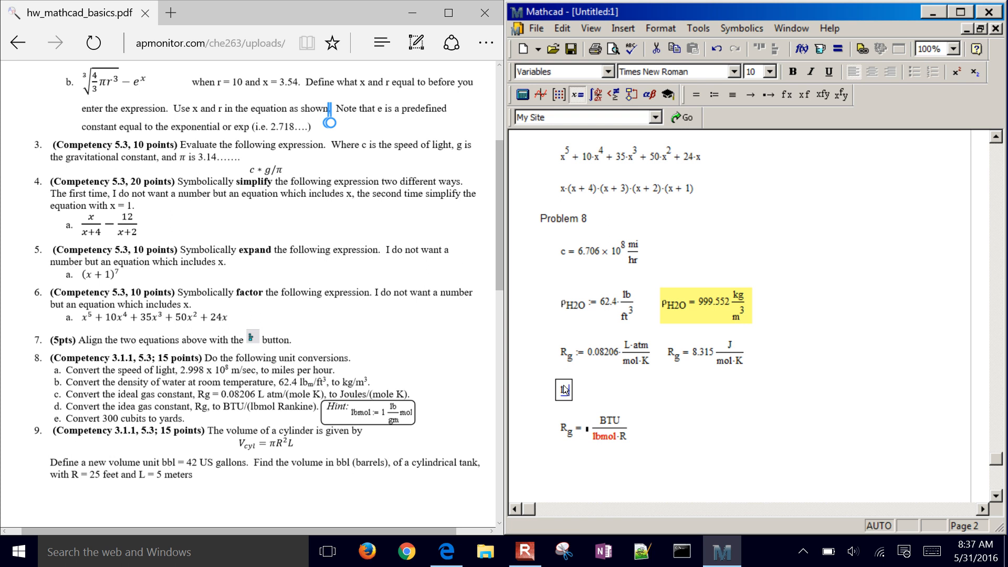
pyautogui.write('bmol:=')
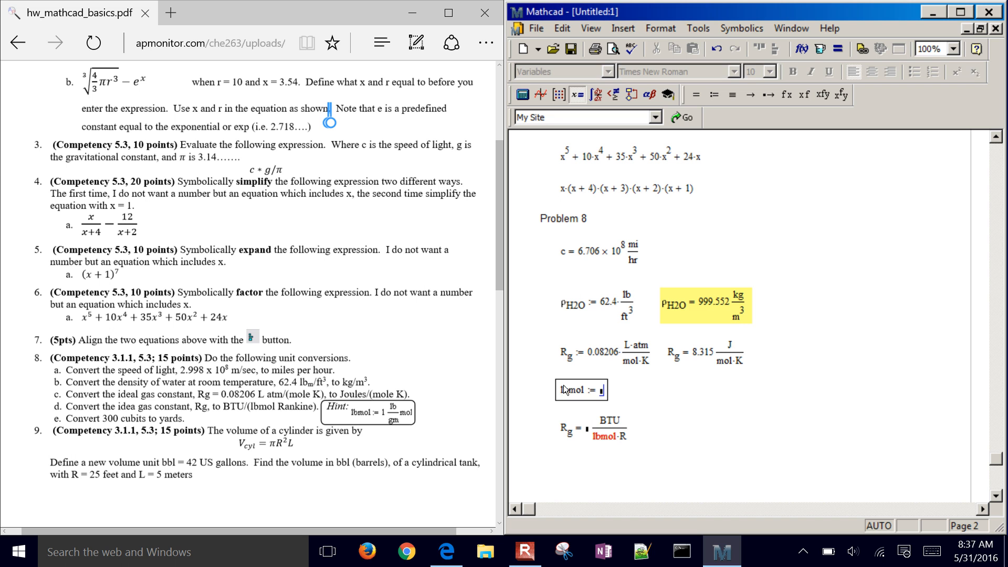
pyautogui.write('1')
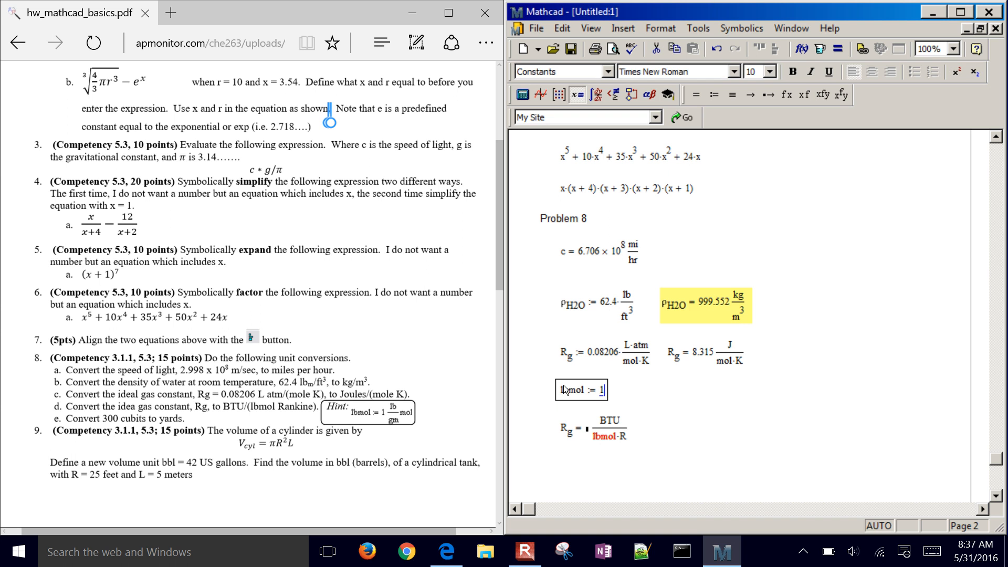
pyautogui.write('*lb/g')
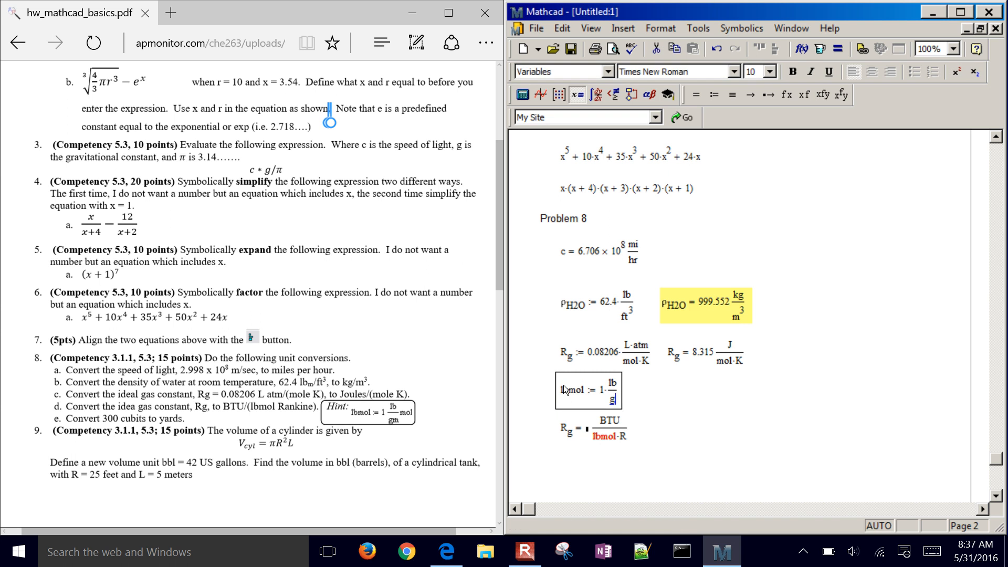
pyautogui.write('m *mol')
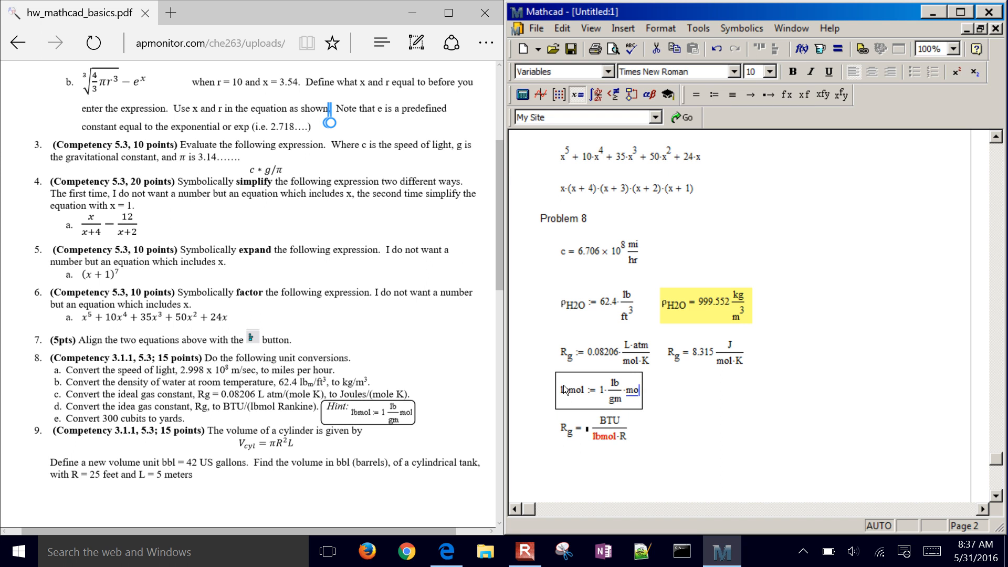
pyautogui.press('Return')
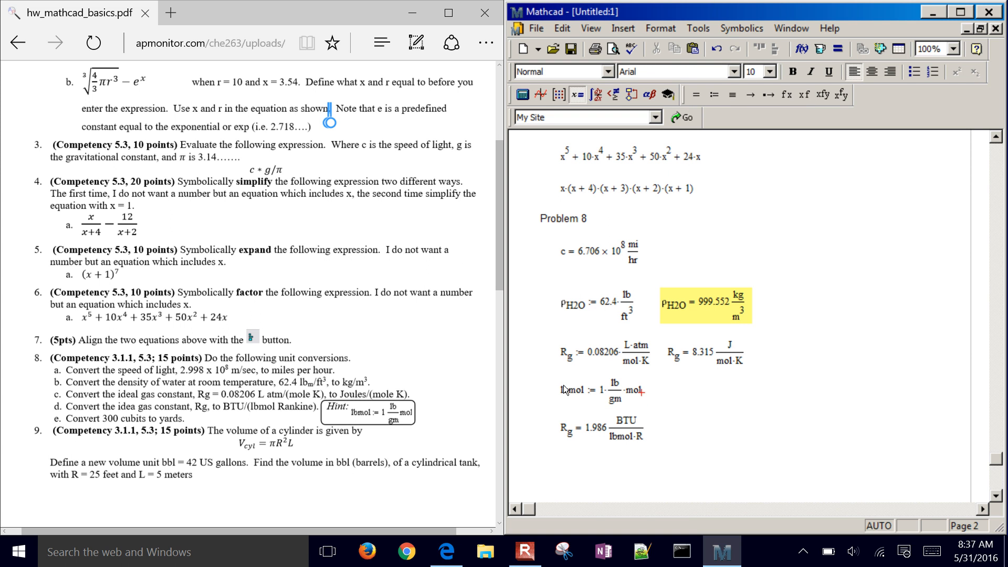
# Step: Convert 300 cubits to yd below the BTU conversion of R_g, and check the list of insertable units
pyautogui.click(570, 458)
pyautogui.write('300*cu')
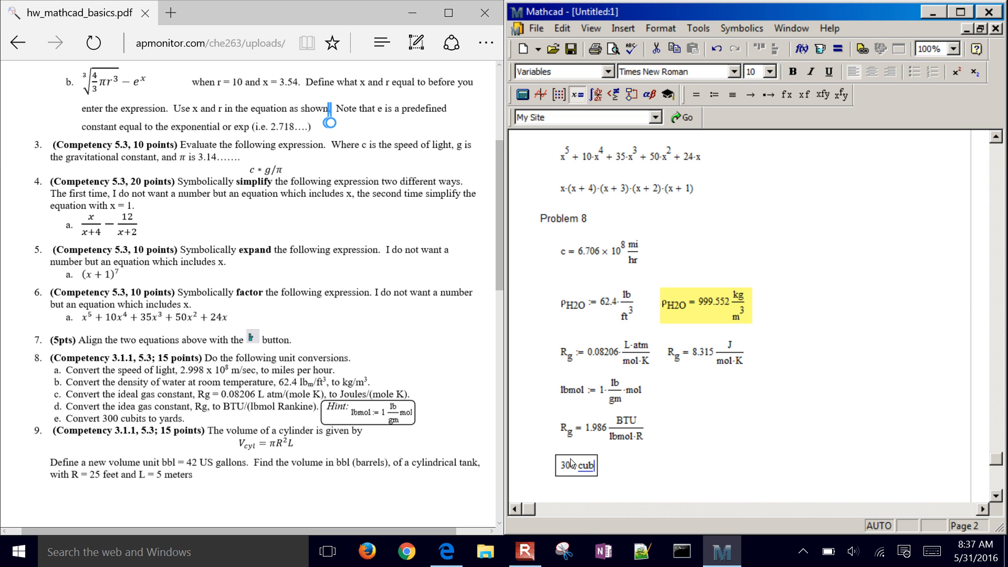
pyautogui.write('bit=')
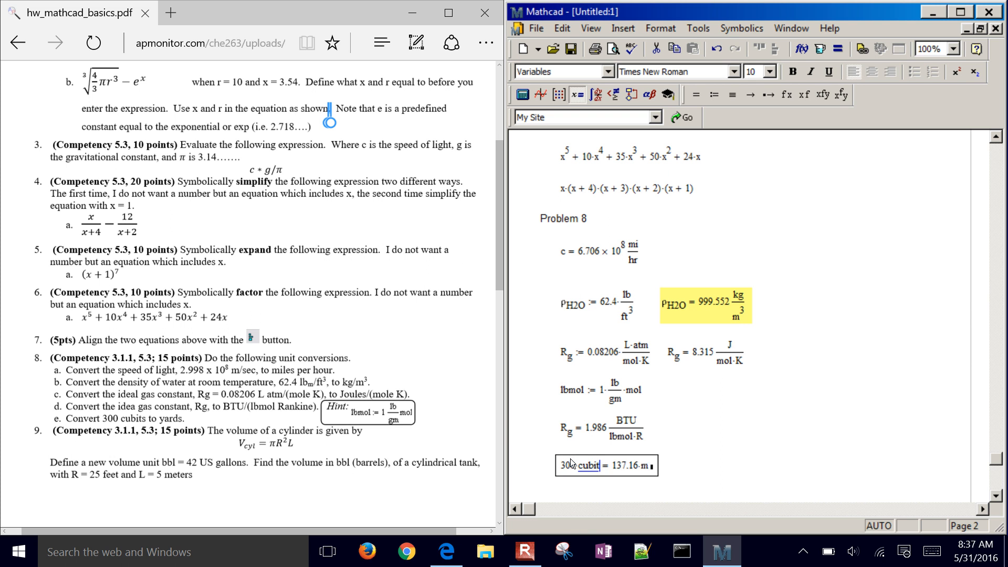
pyautogui.click(645, 465)
pyautogui.press('BackSpace')
pyautogui.write('yd')
pyautogui.press('Return')
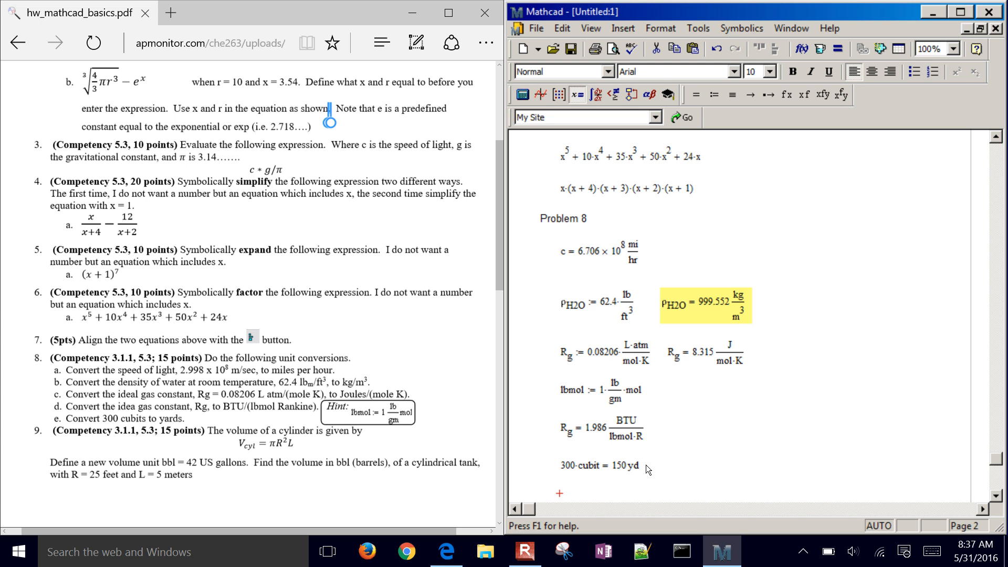
pyautogui.click(818, 51)
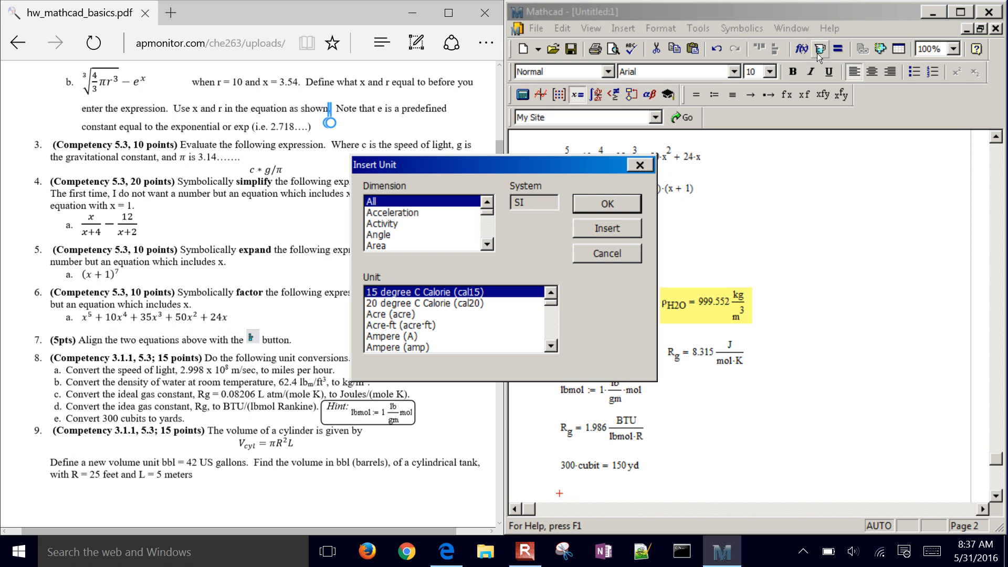
pyautogui.click(609, 254)
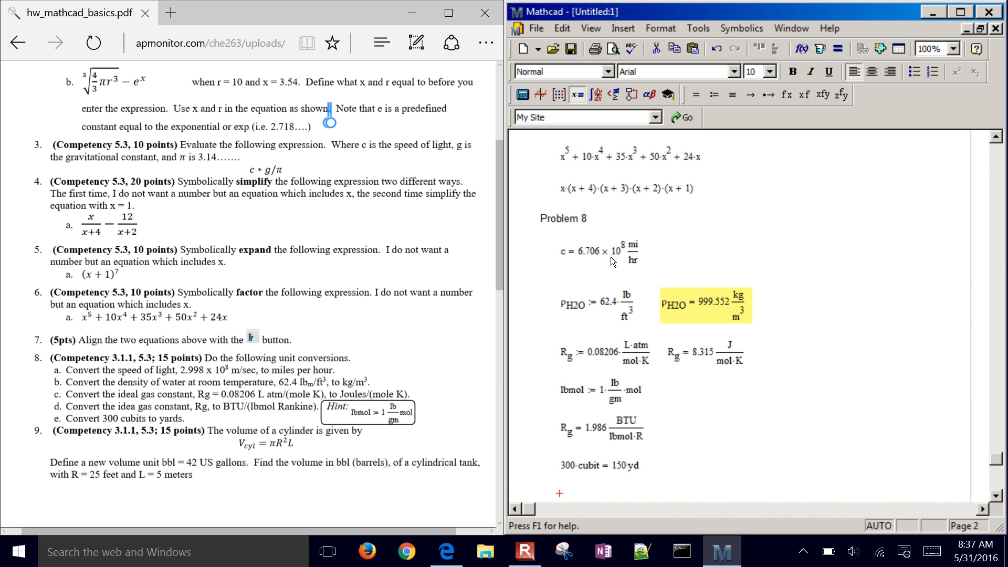
# Step: Add the text heading "Problem 9" below the 300 cubit conversion
pyautogui.press('Left')
pyautogui.press('Left')
pyautogui.press('Left')
pyautogui.press('Return')
pyautogui.press('Return')
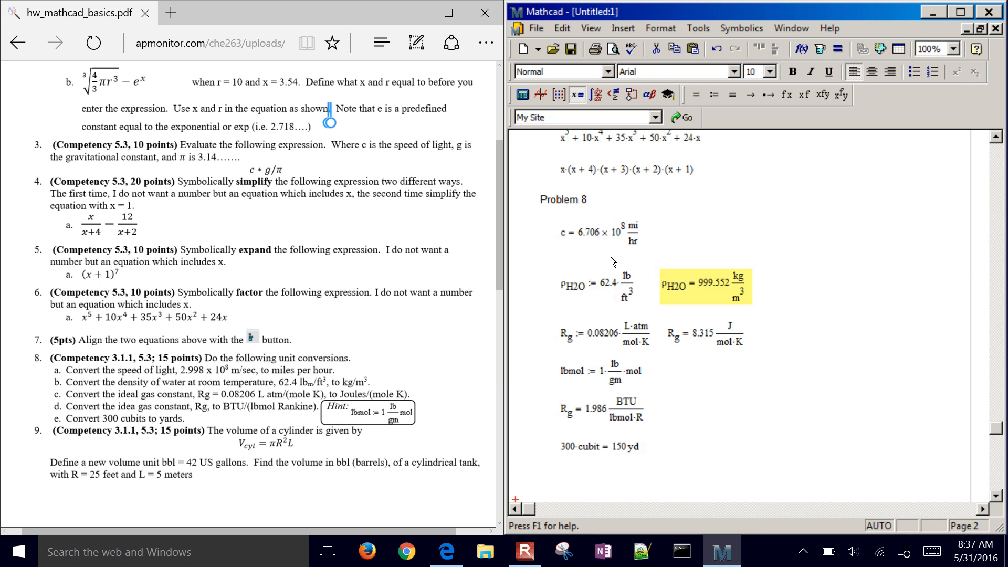
pyautogui.press('Up')
pyautogui.press('Up')
pyautogui.press('Up')
pyautogui.press('Up')
pyautogui.press('Up')
pyautogui.press('Up')
pyautogui.press('Right')
pyautogui.press('Right')
pyautogui.press('Right')
pyautogui.press('Right')
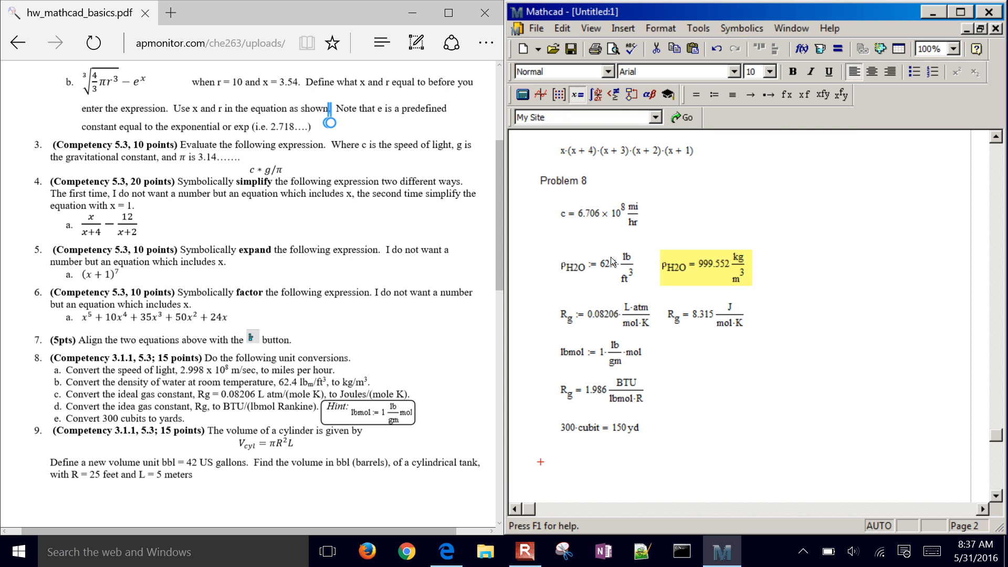
pyautogui.scroll(-5, 329, 122)
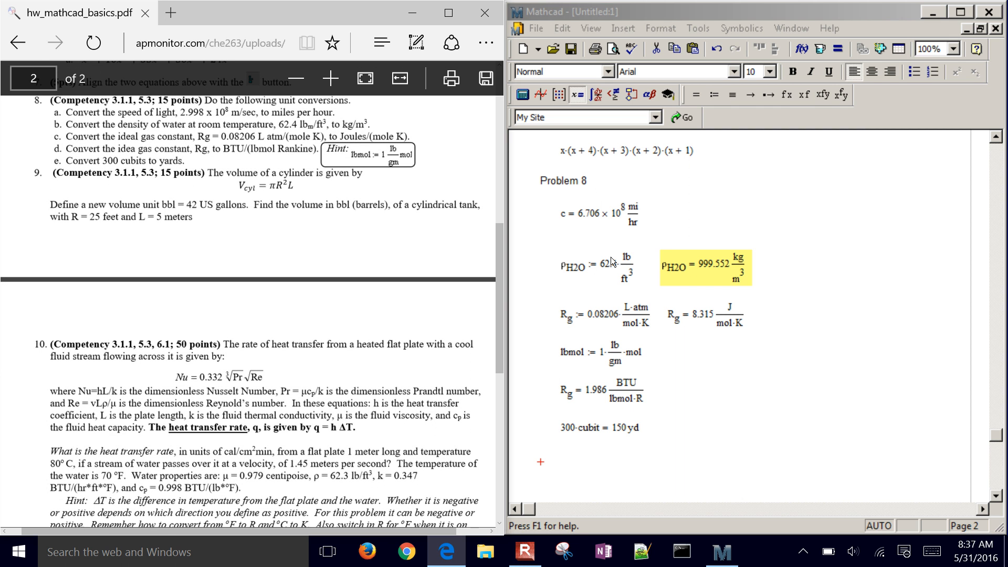
pyautogui.click(543, 459)
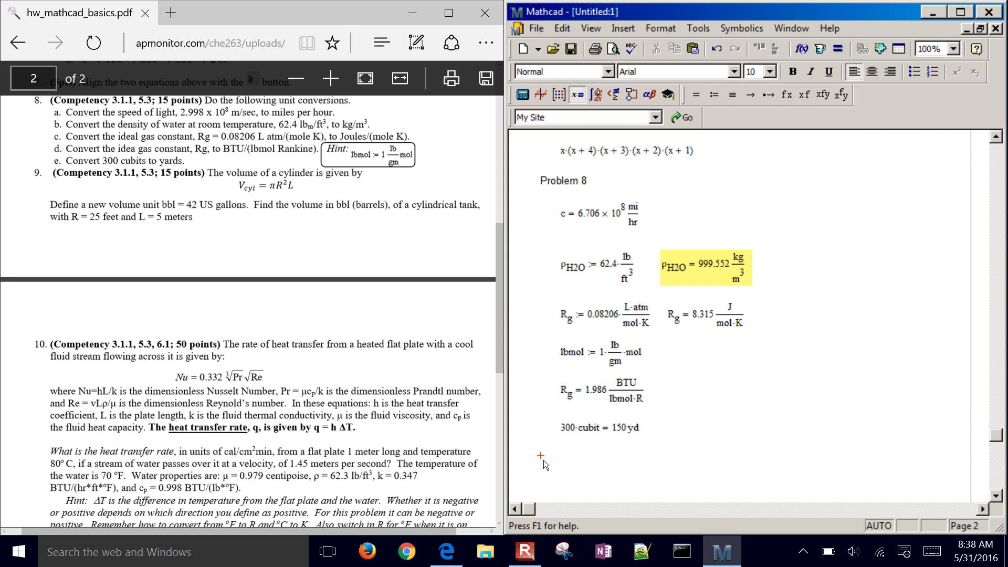
pyautogui.scroll(-8, 544, 460)
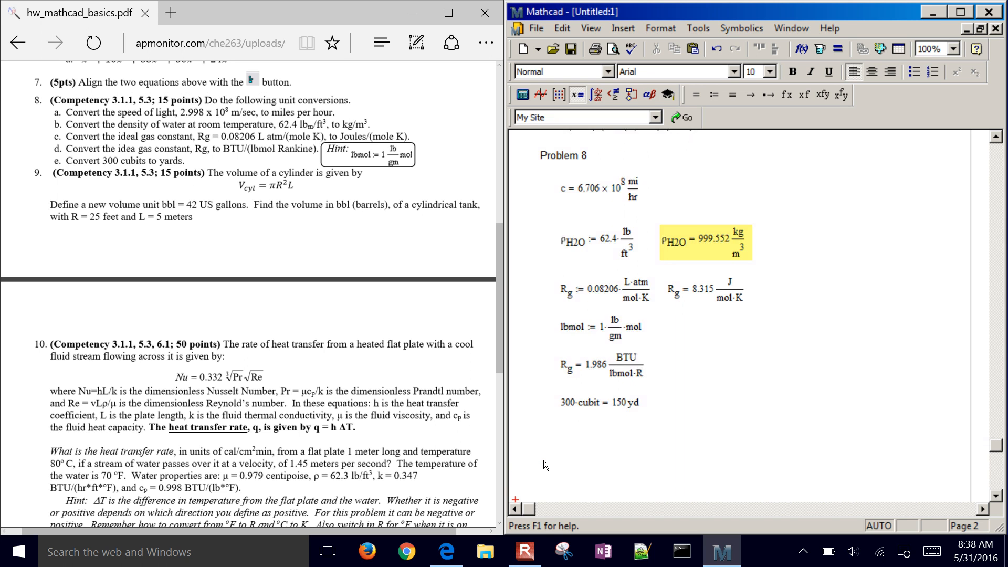
pyautogui.click(543, 249)
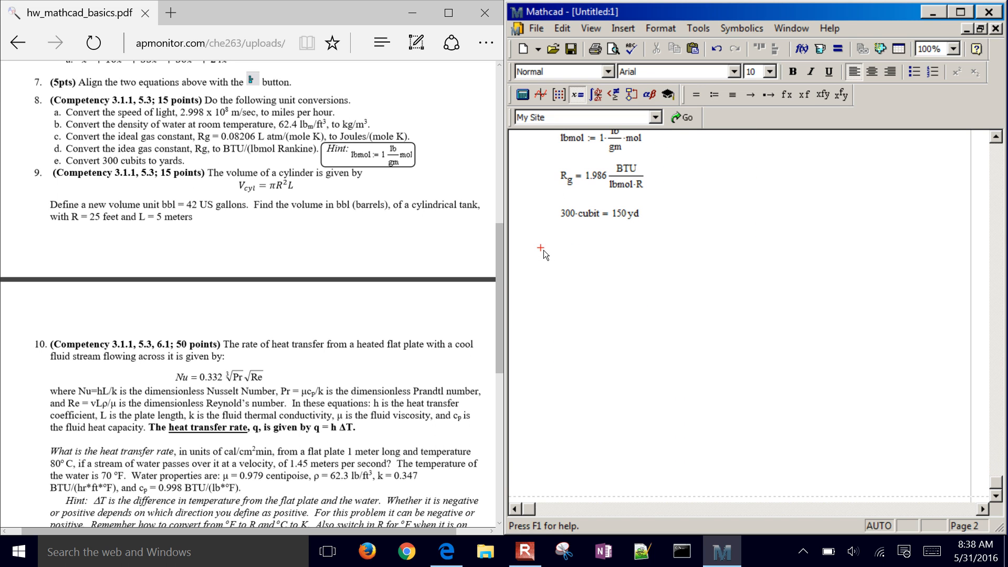
pyautogui.write('Problem 9')
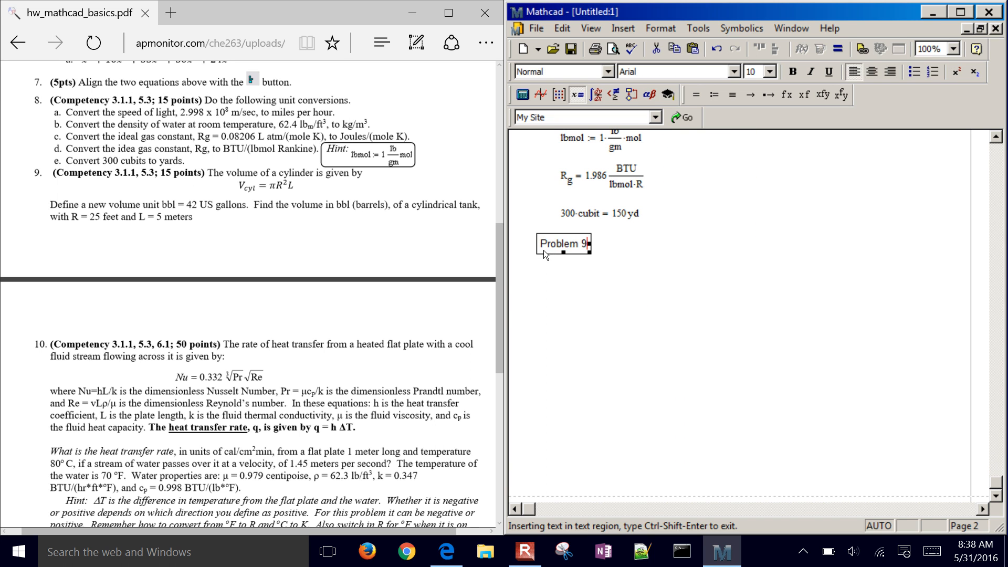
pyautogui.hotkey('ctrl', 'shift', 'Return')
# Step: Define the volume unit bbl := 42·gal under the Problem 9 heading
pyautogui.press('Down')
pyautogui.press('Down')
pyautogui.press('Right')
pyautogui.press('Right')
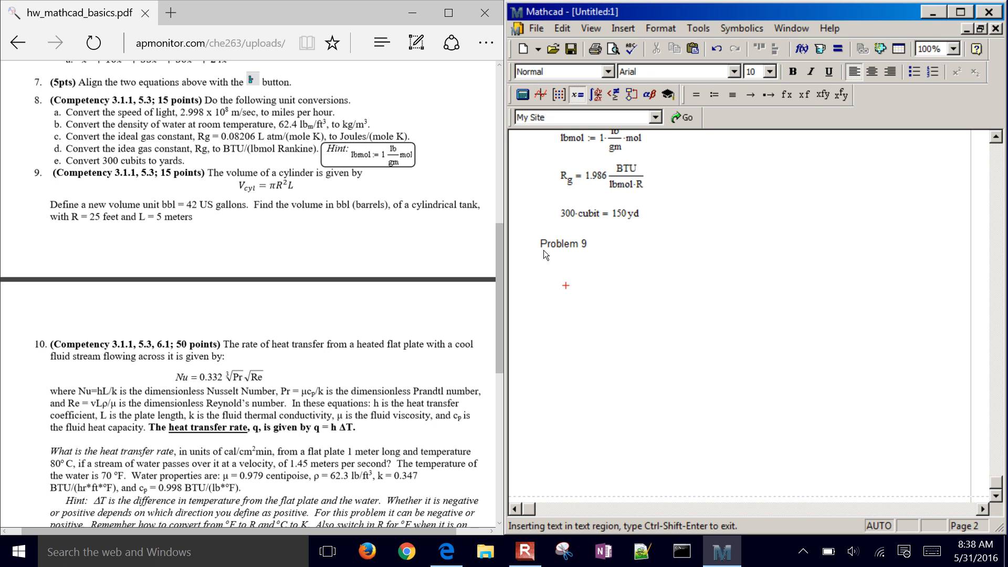
pyautogui.write('bbl:')
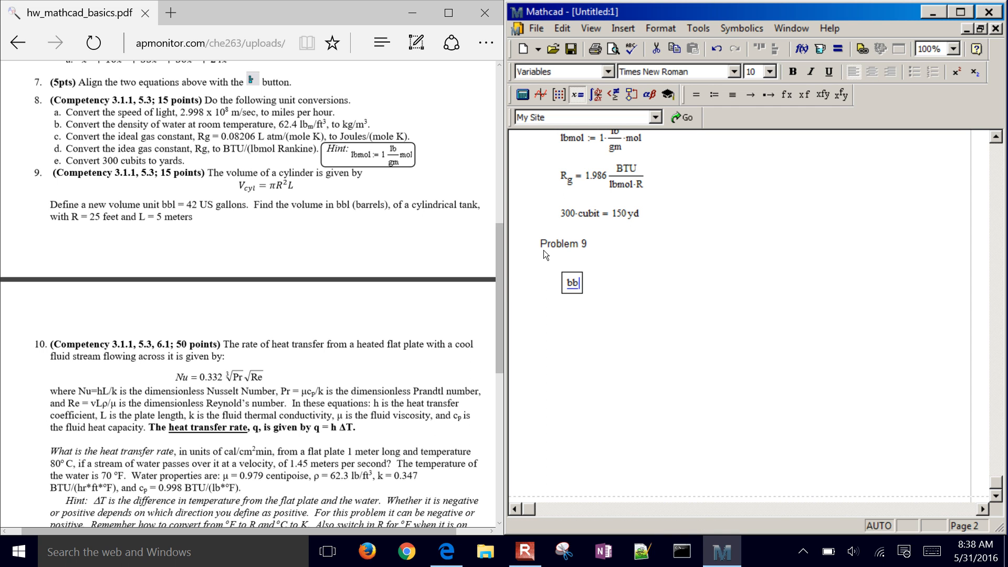
pyautogui.write('42')
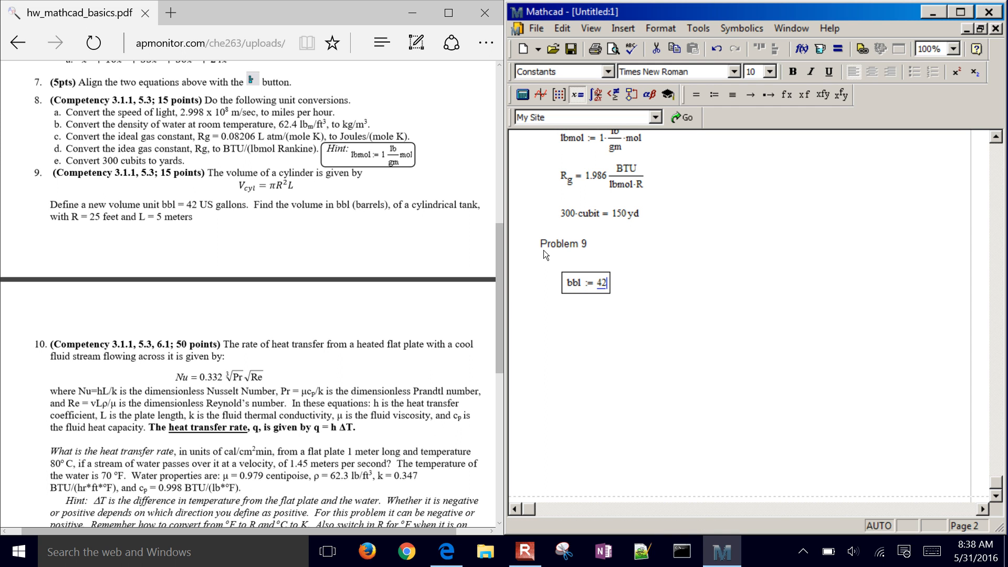
pyautogui.write('*gal')
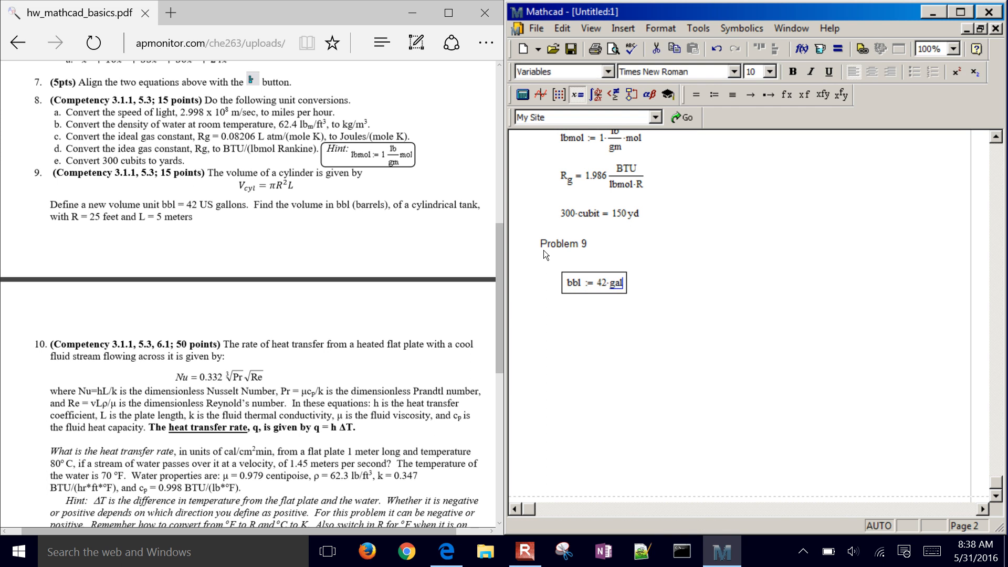
pyautogui.press('Right')
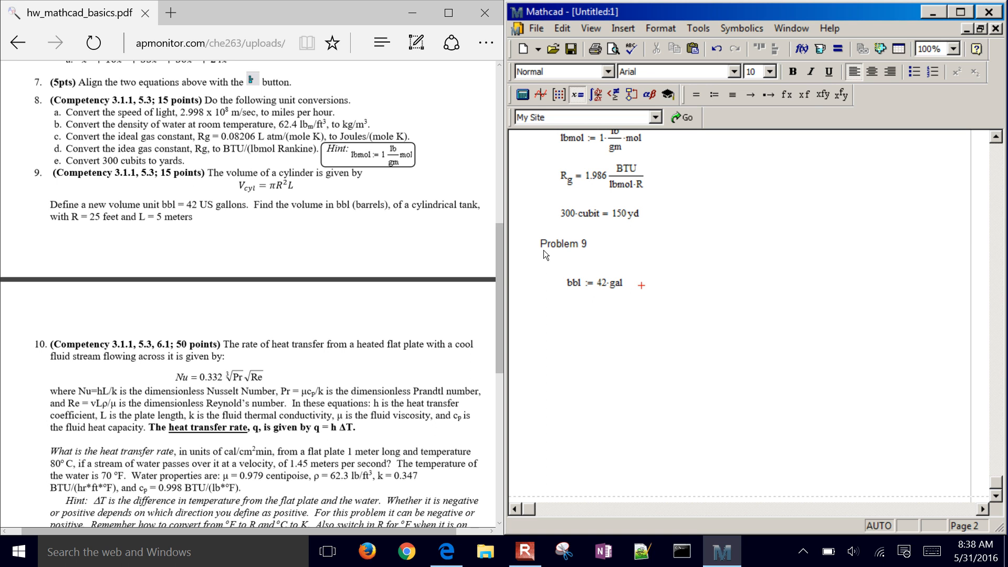
# Step: Define R := 25·ft and L := 5·m beside the bbl definition under Problem 9
pyautogui.write('R:24')
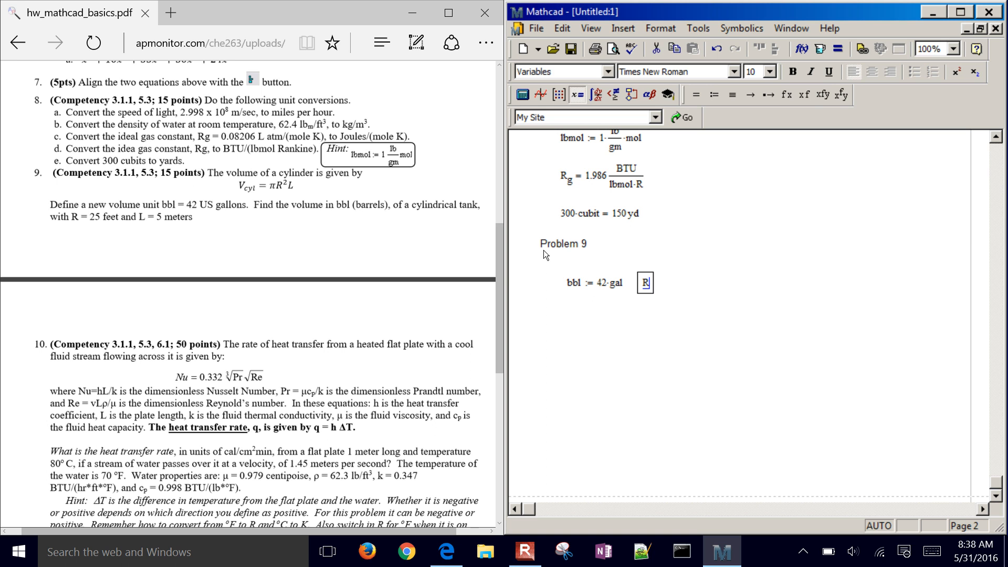
pyautogui.press('BackSpace')
pyautogui.write('5*ft')
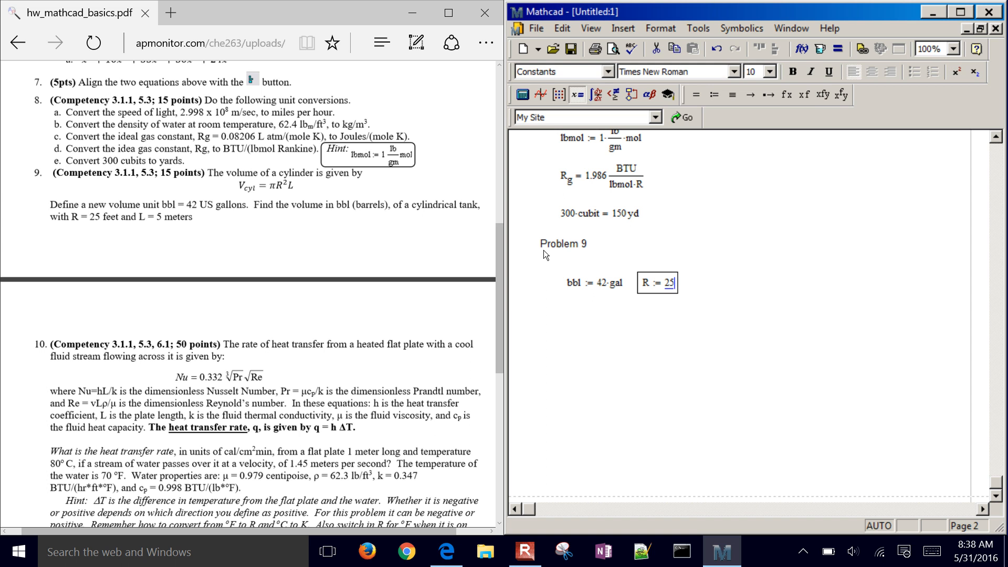
pyautogui.press(',')
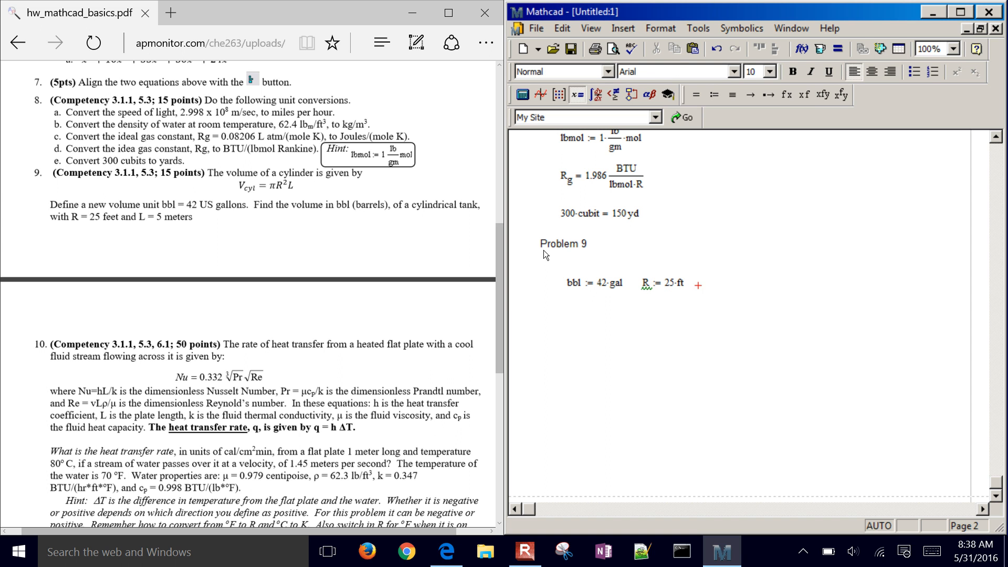
pyautogui.write('L:5')
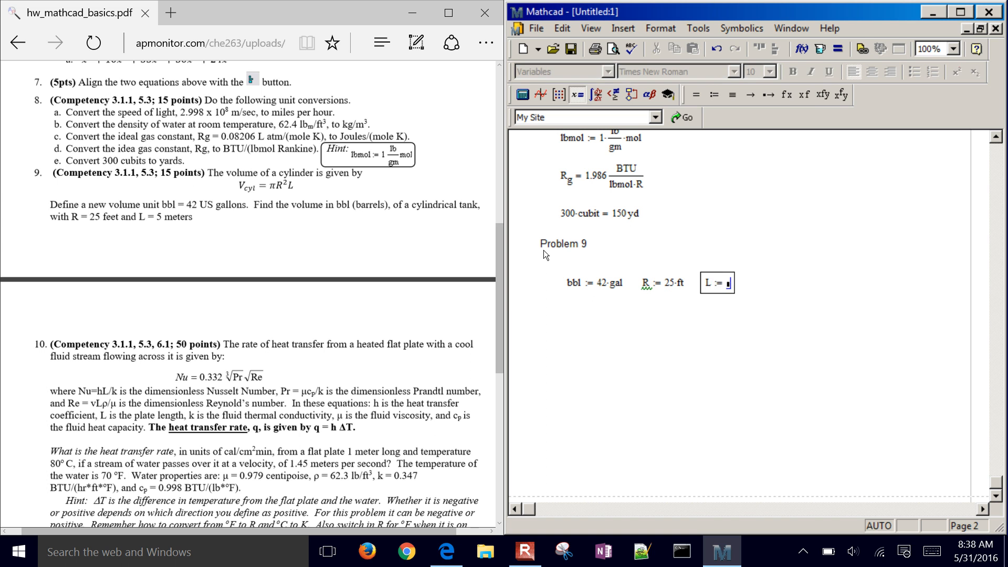
pyautogui.write('*m')
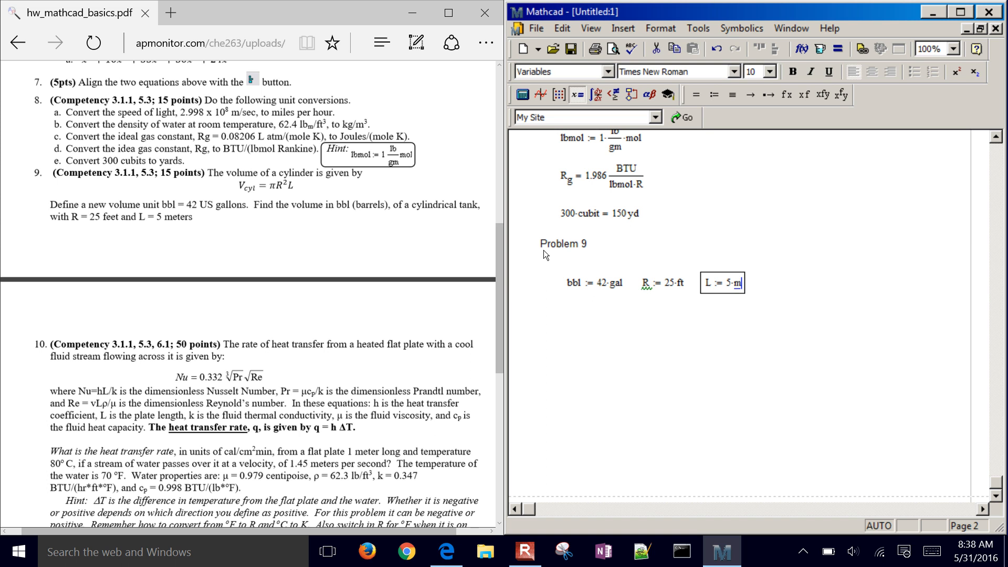
pyautogui.press('Return')
# Step: Add the literal subscript cyl to the radius variable R in its 25 ft definition
pyautogui.press('Down')
pyautogui.press('Down')
pyautogui.press('Down')
pyautogui.press('Down')
pyautogui.press('Down')
pyautogui.press('Left')
pyautogui.press('Left')
pyautogui.press('Left')
pyautogui.press('Left')
pyautogui.press('Left')
pyautogui.press('Left')
pyautogui.press('Left')
pyautogui.press('Left')
pyautogui.press('Left')
pyautogui.press('Left')
pyautogui.press('Up')
pyautogui.press('Up')
pyautogui.press('Up')
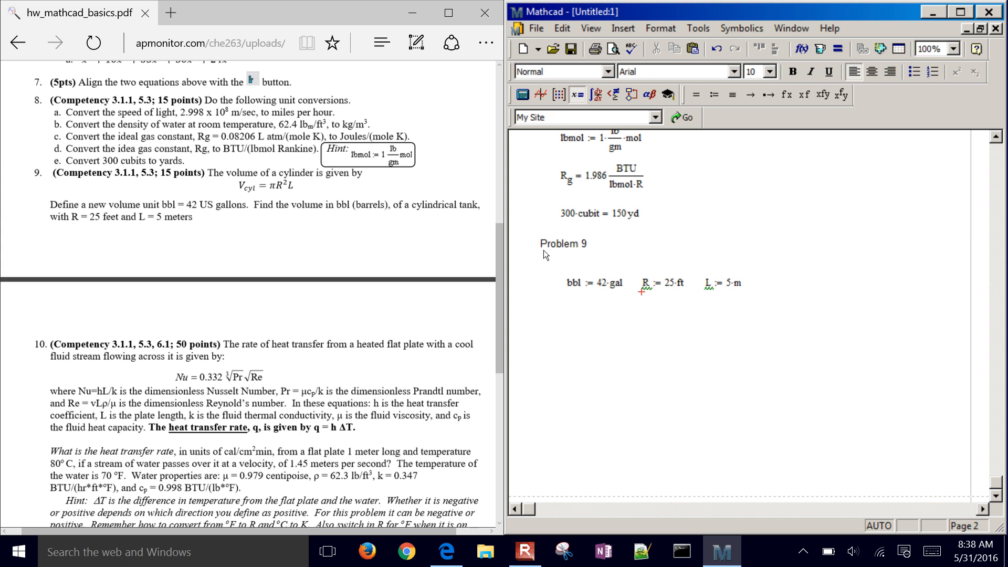
pyautogui.press('Left')
pyautogui.press('Left')
pyautogui.press('Left')
pyautogui.press('Left')
pyautogui.press('Left')
pyautogui.press('Left')
pyautogui.write('.cyl')
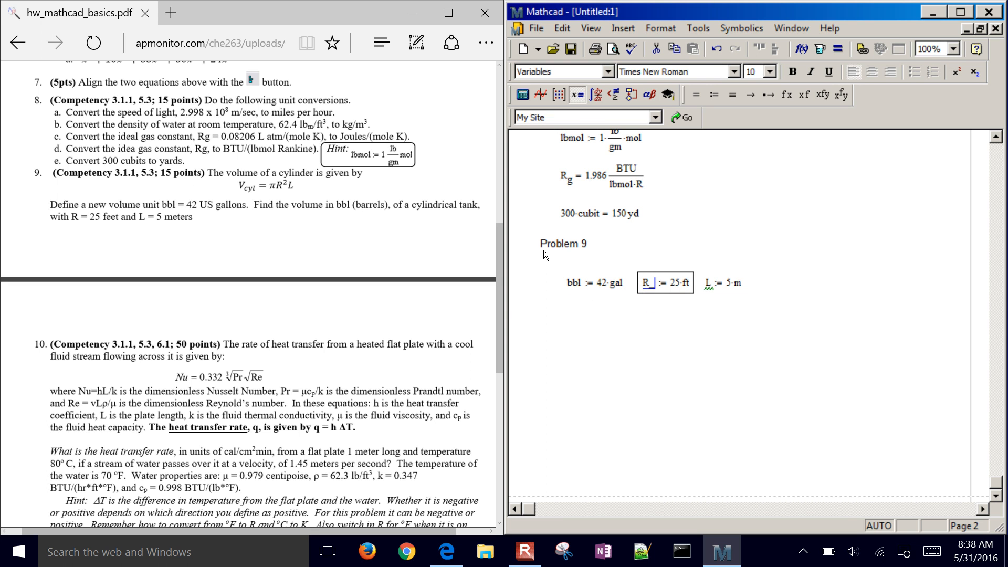
pyautogui.press('BackSpace')
pyautogui.press('BackSpace')
pyautogui.press('BackSpace')
pyautogui.write('cy')
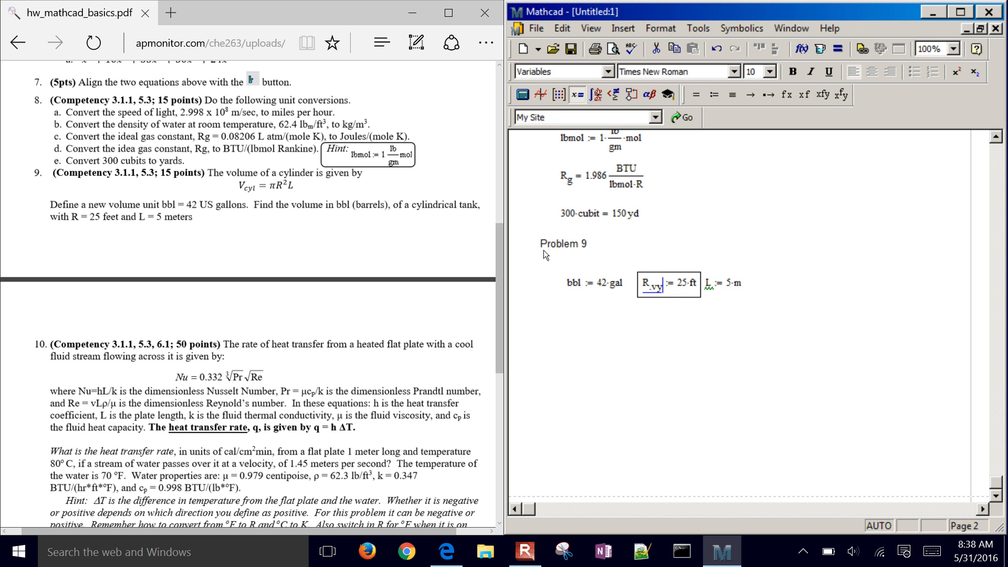
pyautogui.press('BackSpace')
pyautogui.write('yl')
pyautogui.press('Tab')
pyautogui.press('Return')
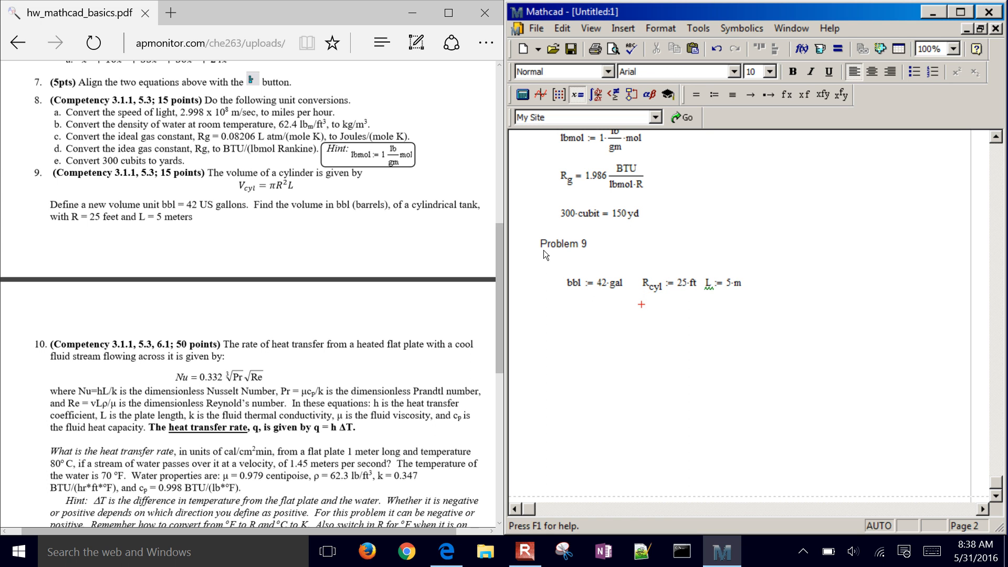
# Step: Add the literal subscript cyl to the length variable L in its 5 m definition
pyautogui.click(704, 282)
pyautogui.write('.c')
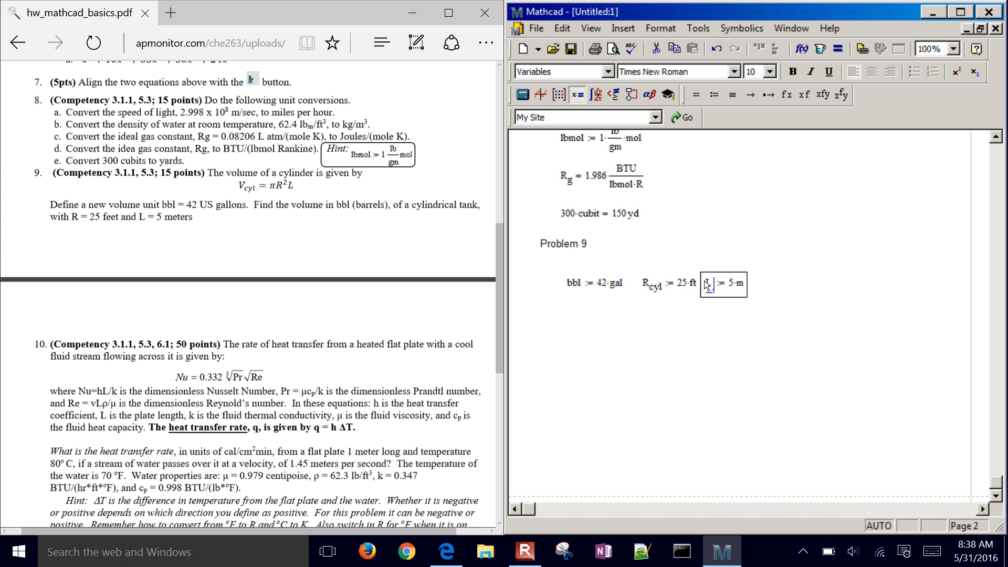
pyautogui.write('yl')
pyautogui.press('Return')
# Step: Define the cylinder volume V_cyl := π·R_cyl^2·L_cyl below the bbl definition
pyautogui.press('Left')
pyautogui.press('Left')
pyautogui.press('Left')
pyautogui.press('Left')
pyautogui.press('Left')
pyautogui.press('Left')
pyautogui.press('Left')
pyautogui.press('Left')
pyautogui.press('Left')
pyautogui.press('Left')
pyautogui.press('Left')
pyautogui.press('Left')
pyautogui.press('Left')
pyautogui.press('Left')
pyautogui.press('Left')
pyautogui.press('Left')
pyautogui.press('Left')
pyautogui.press('Left')
pyautogui.press('Left')
pyautogui.press('Left')
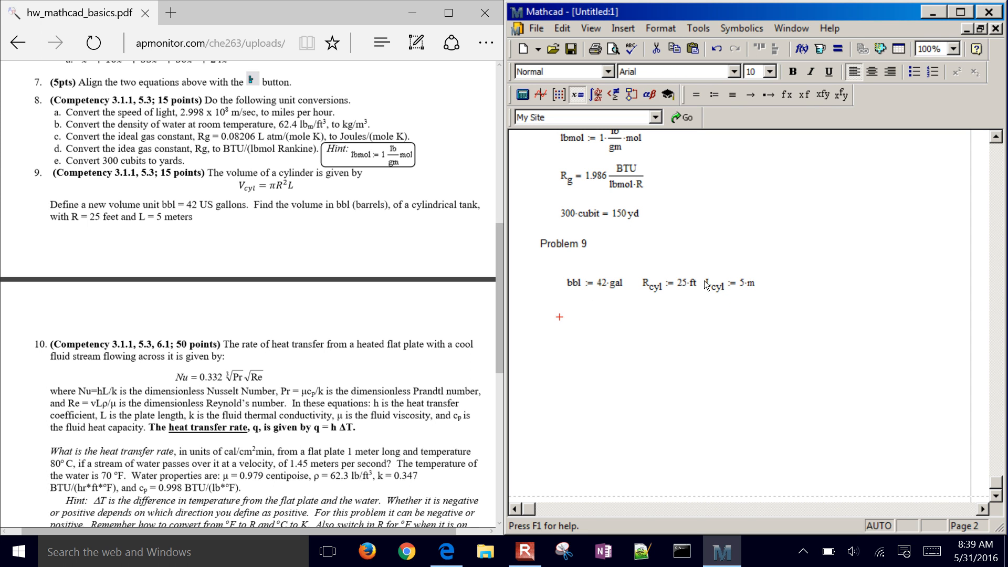
pyautogui.press('Down')
pyautogui.write('V.cyl ')
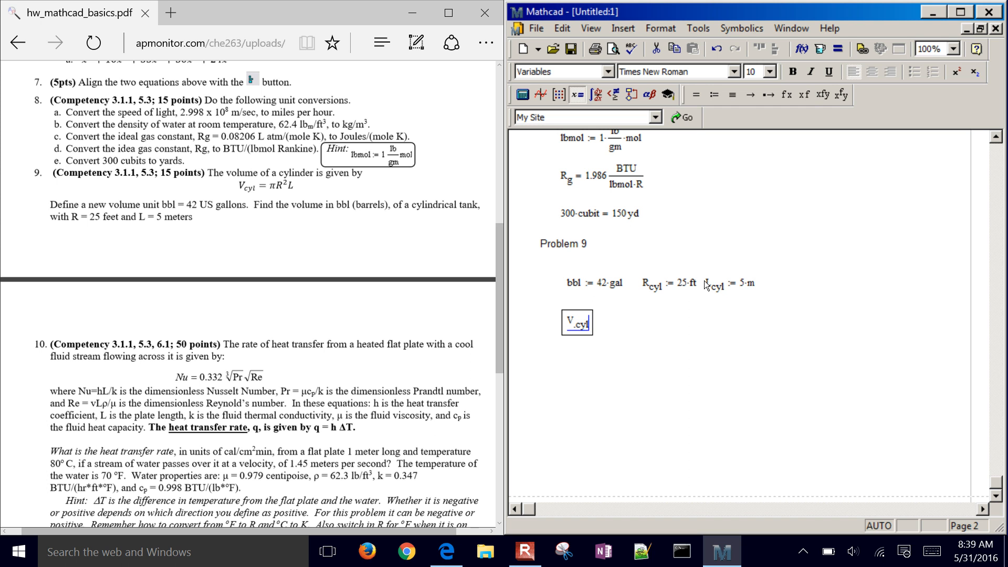
pyautogui.write(':= p')
pyautogui.hotkey('ctrl', 'g')
pyautogui.write('*')
pyautogui.write('R')
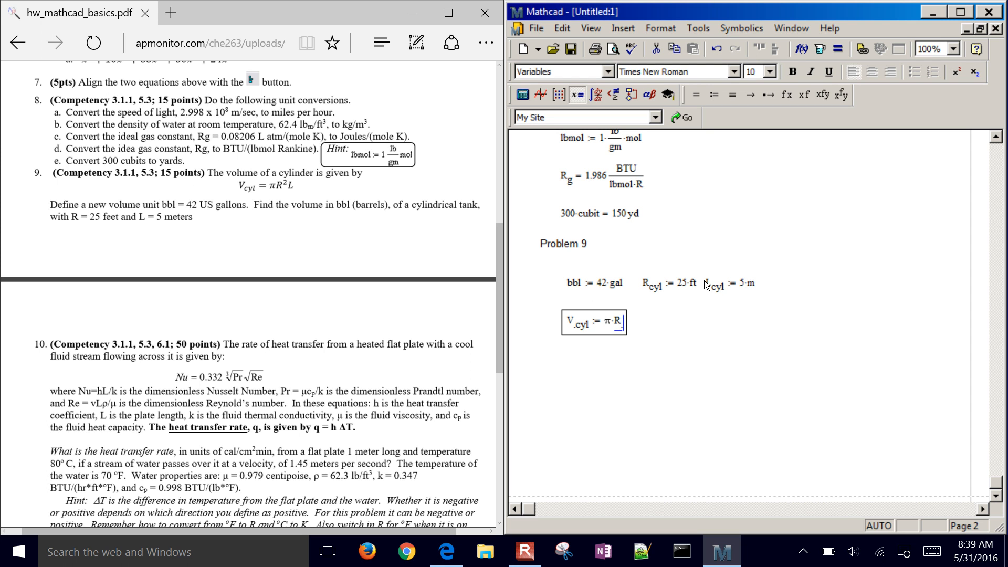
pyautogui.write('.cyl^2')
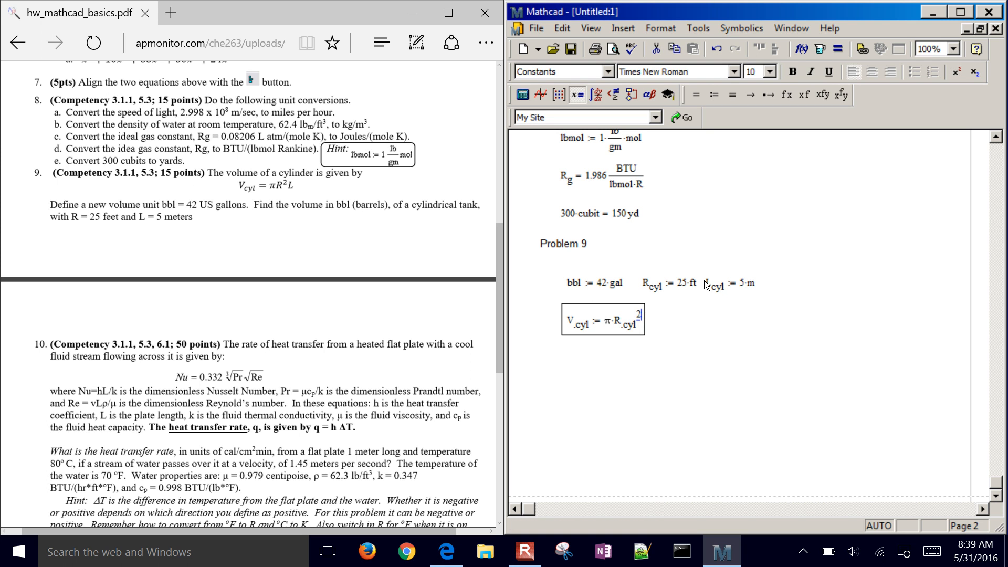
pyautogui.press('space')
pyautogui.write('*L.')
pyautogui.write('cyl')
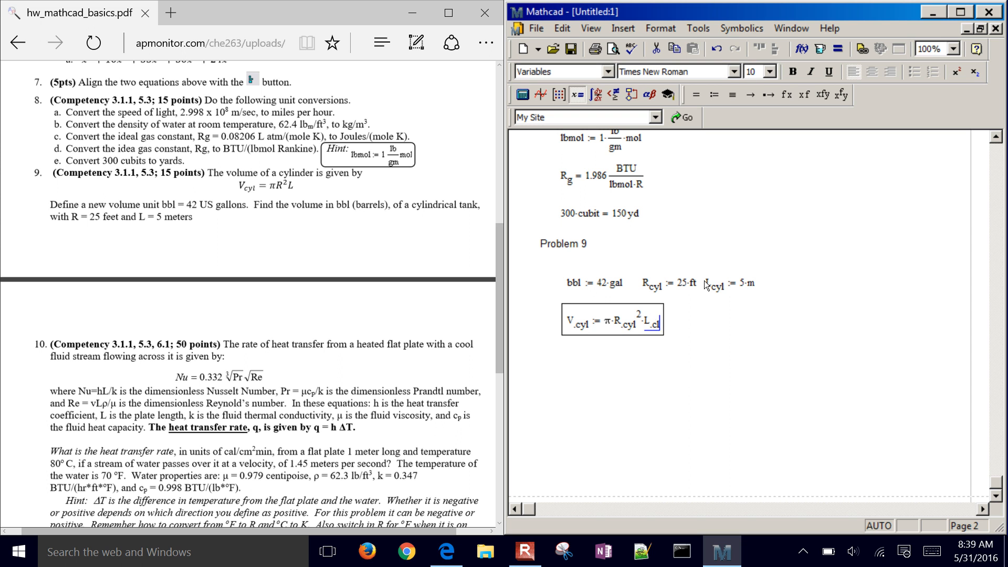
# Step: Evaluate V_cyl beside its definition and express the result in bbl
pyautogui.press('Right')
pyautogui.press('Right')
pyautogui.press('Right')
pyautogui.write('V')
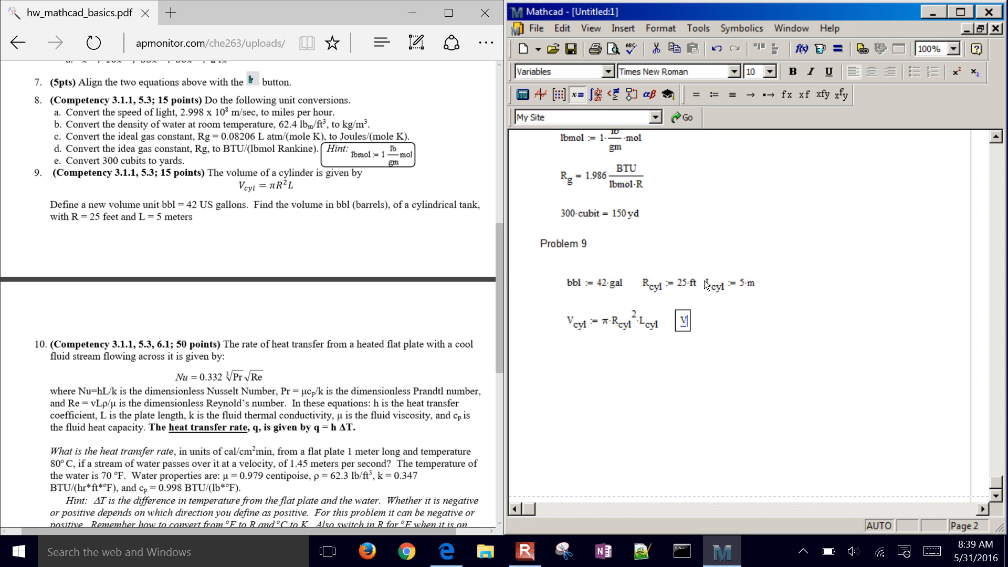
pyautogui.write('.cyl = 9.121 × 10^5·L')
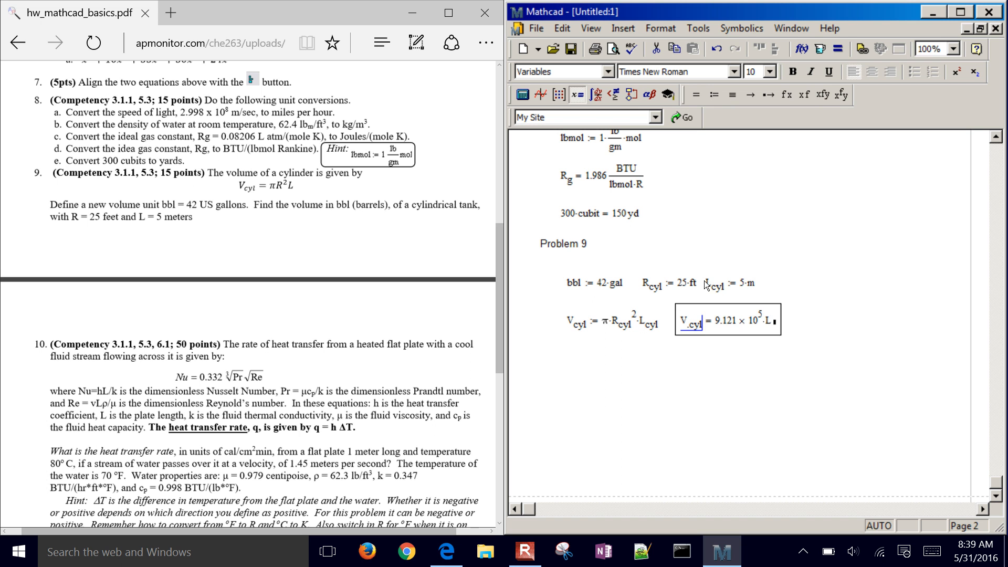
pyautogui.click(775, 324)
pyautogui.write('bbl')
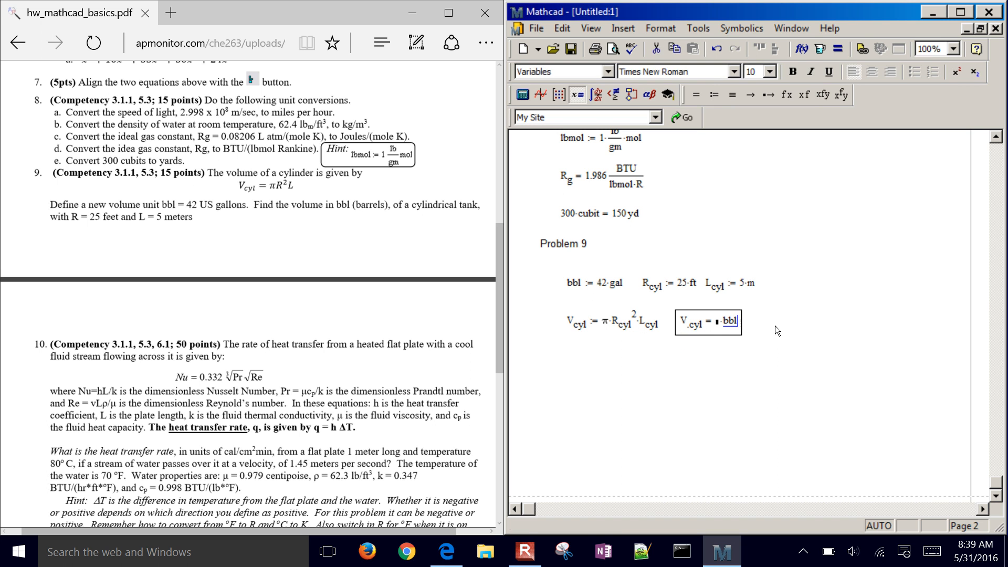
pyautogui.press('Return')
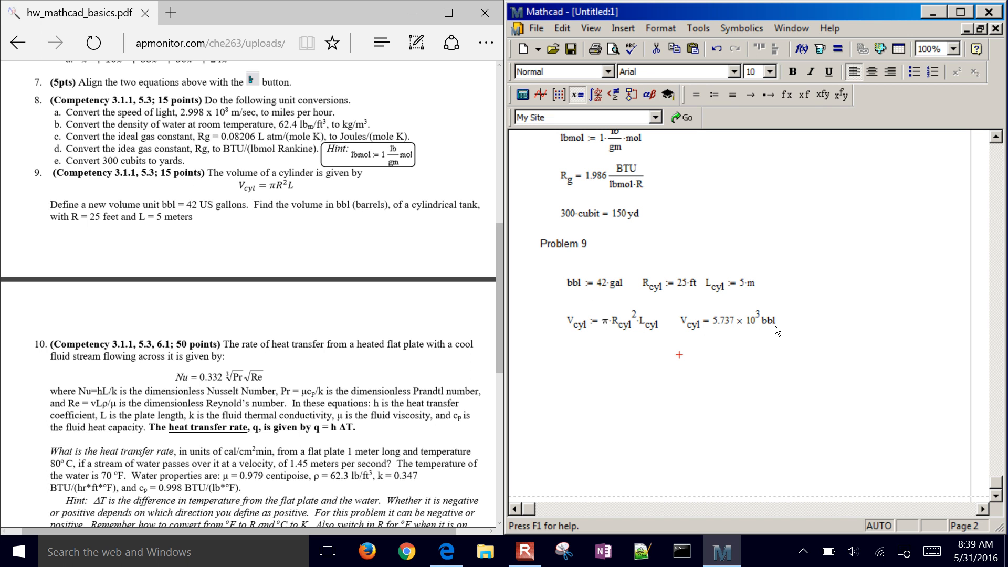
# Step: Format the V_cyl result as Decimal with 0 decimal places
pyautogui.click(737, 315)
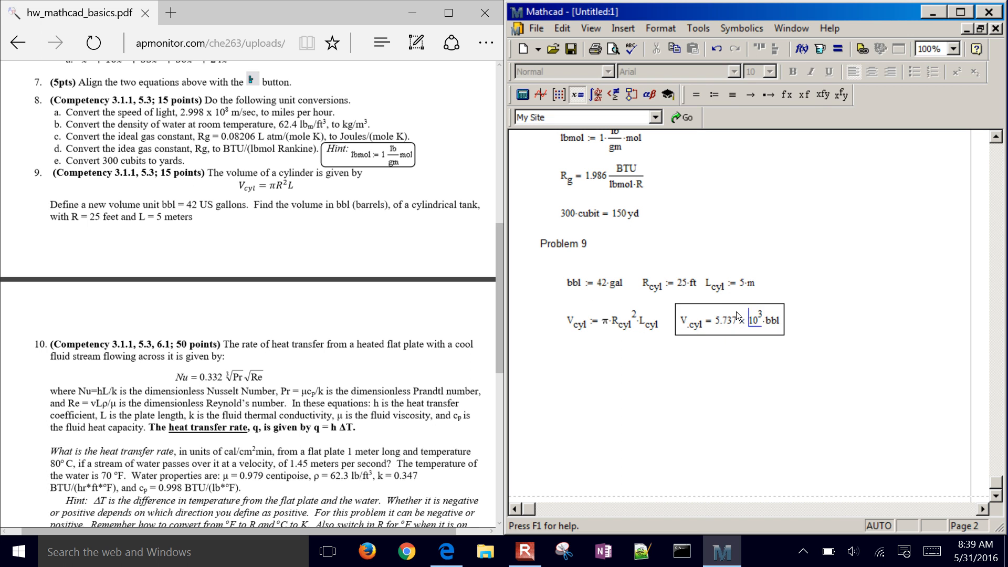
pyautogui.doubleClick(737, 315)
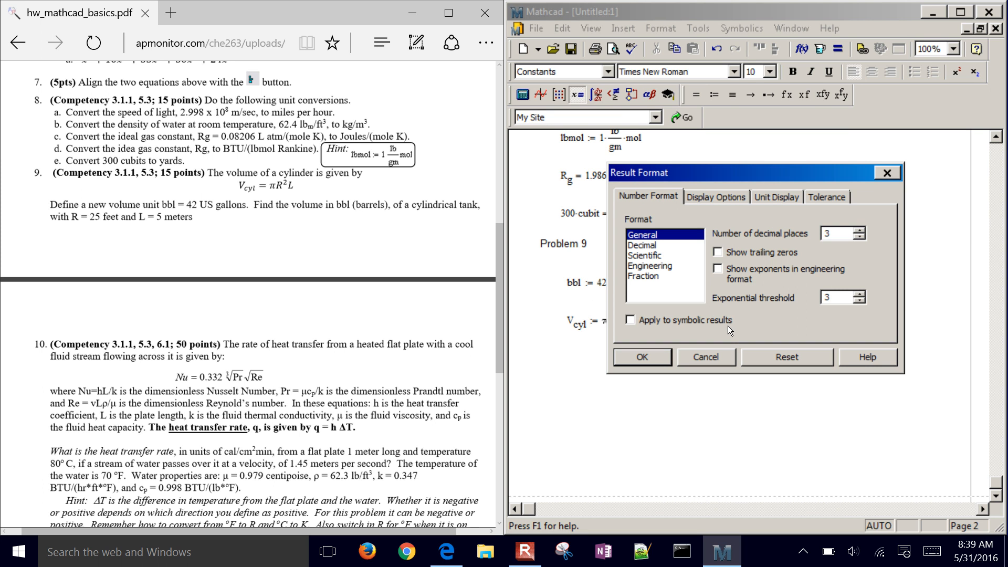
pyautogui.click(642, 245)
pyautogui.click(863, 237)
pyautogui.click(862, 237)
pyautogui.click(863, 237)
pyautogui.click(650, 357)
pyautogui.click(830, 350)
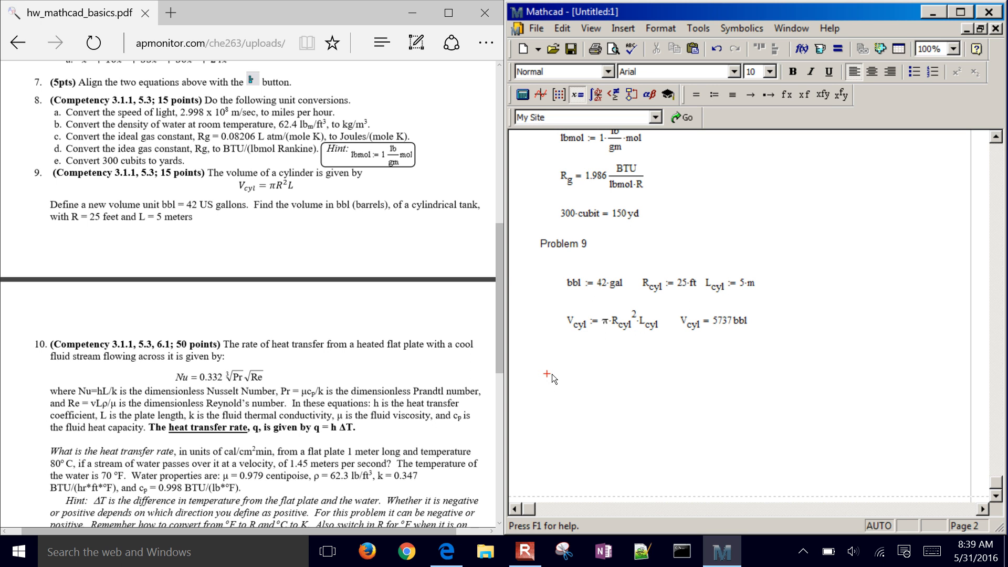
# Step: Add the text heading "Problem 10" below the V_cyl equations and bring problem 10 of the assignment into view
pyautogui.hotkey('shift', "'")
pyautogui.write('Problem 10')
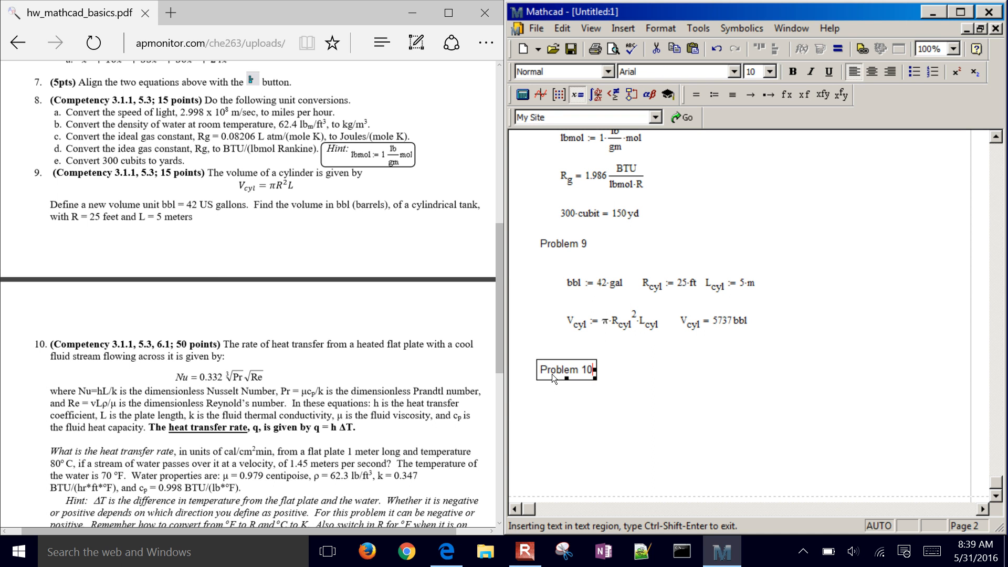
pyautogui.scroll(-3, 248, 293)
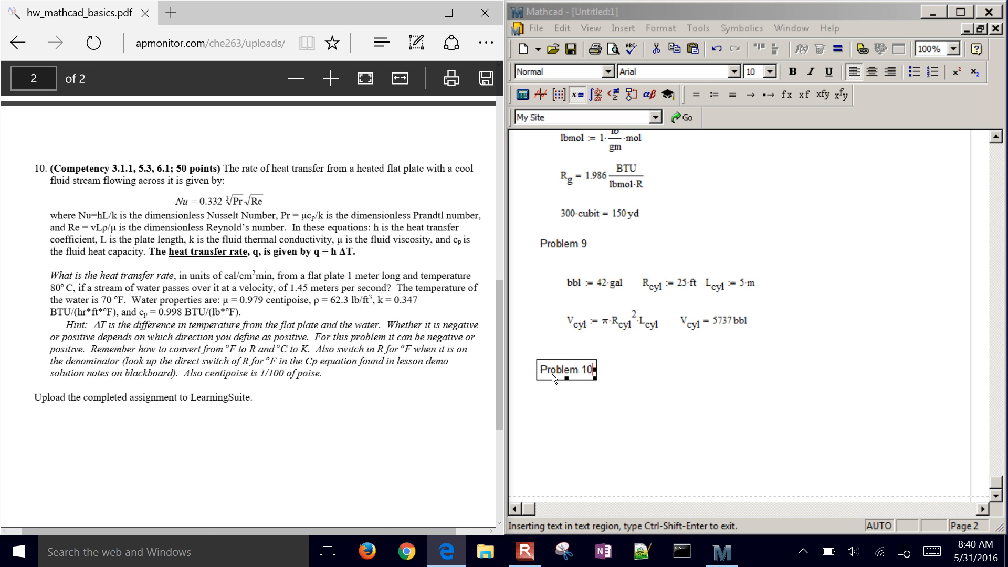
pyautogui.click(623, 368)
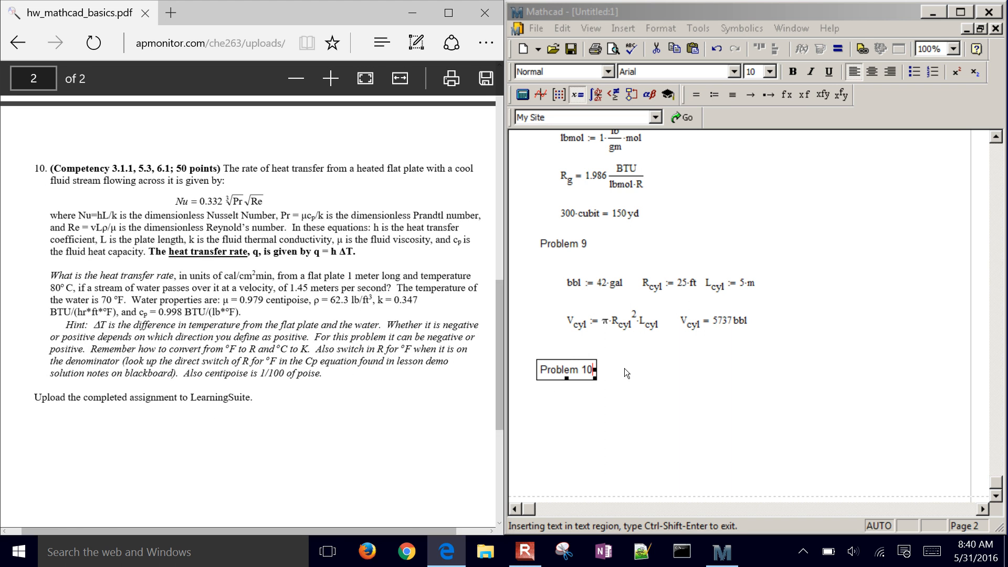
# Step: Start the Nusselt number definition Nu := 0.332· well below the Problem 10 heading, leaving blank space between them
pyautogui.press('Return')
pyautogui.press('Left')
pyautogui.press('Left')
pyautogui.press('Left')
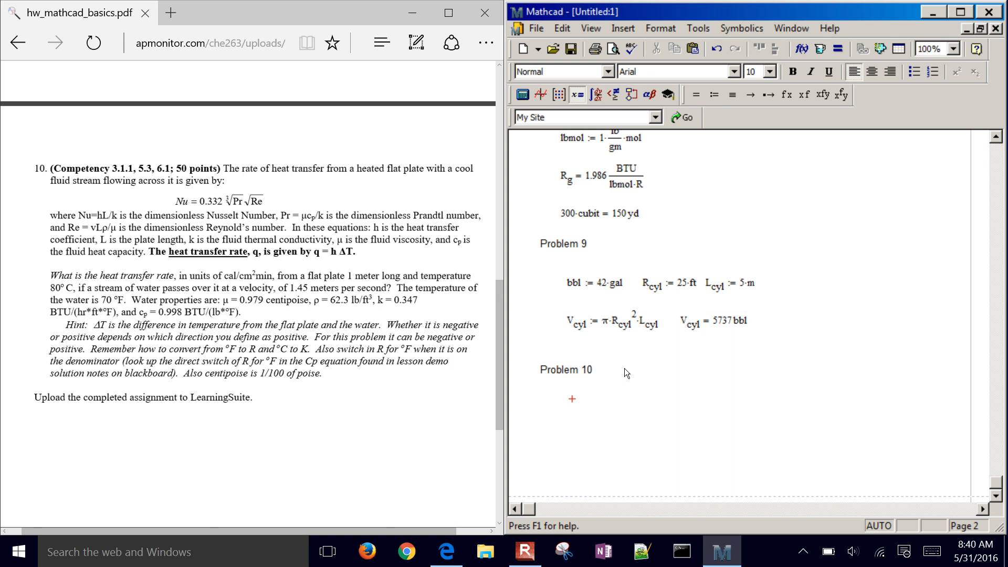
pyautogui.press('Down')
pyautogui.press('Down')
pyautogui.press('Down')
pyautogui.press('Down')
pyautogui.press('Down')
pyautogui.press('Down')
pyautogui.press('Down')
pyautogui.press('Down')
pyautogui.press('Down')
pyautogui.press('Down')
pyautogui.press('Down')
pyautogui.press('Down')
pyautogui.write('Nu')
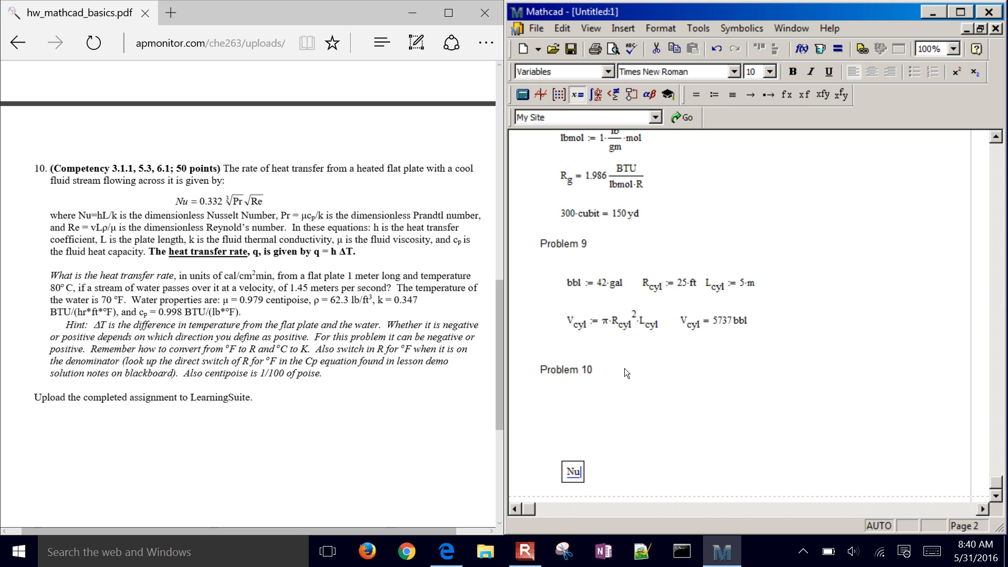
pyautogui.write(':0.3')
pyautogui.write('32')
pyautogui.write('*')
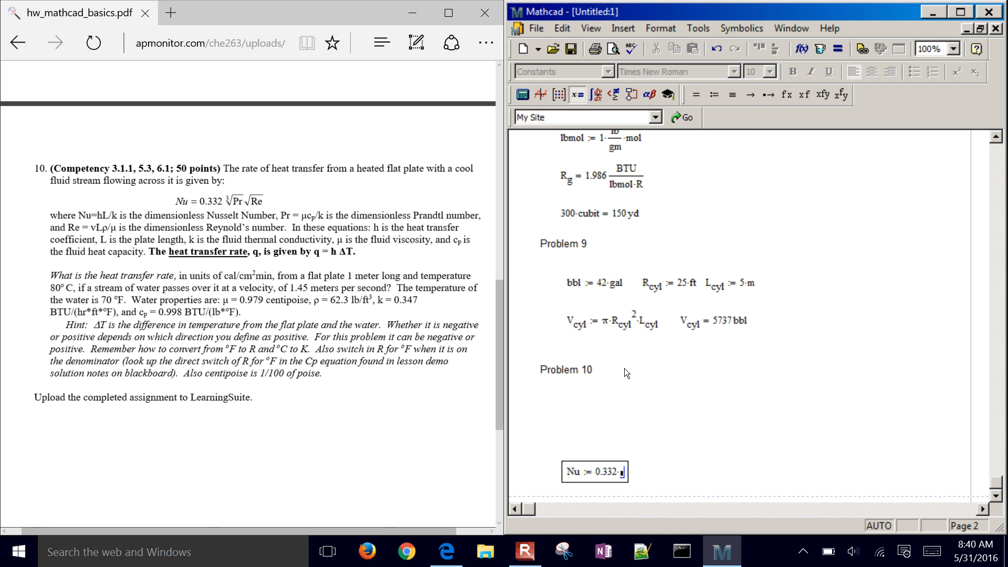
# Step: Complete the Nusselt number definition after 0.332 with the cube root of Pr multiplied by the square root of Re
pyautogui.click(522, 95)
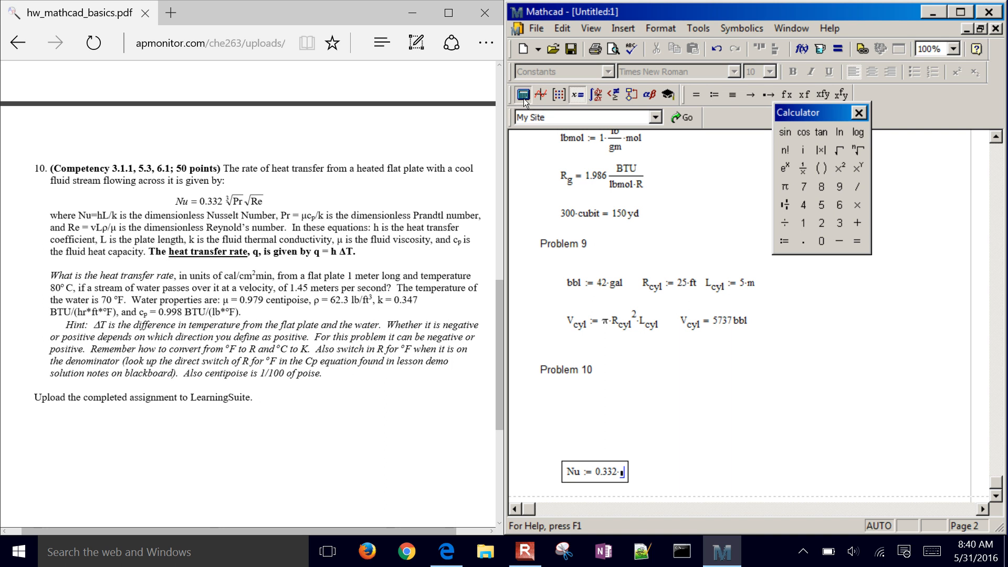
pyautogui.click(858, 151)
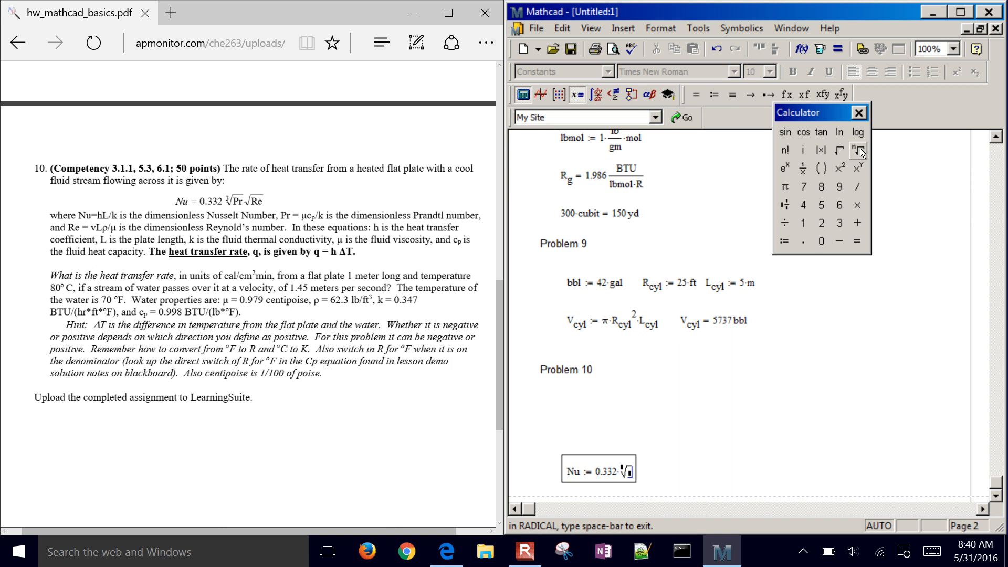
pyautogui.write('Pr')
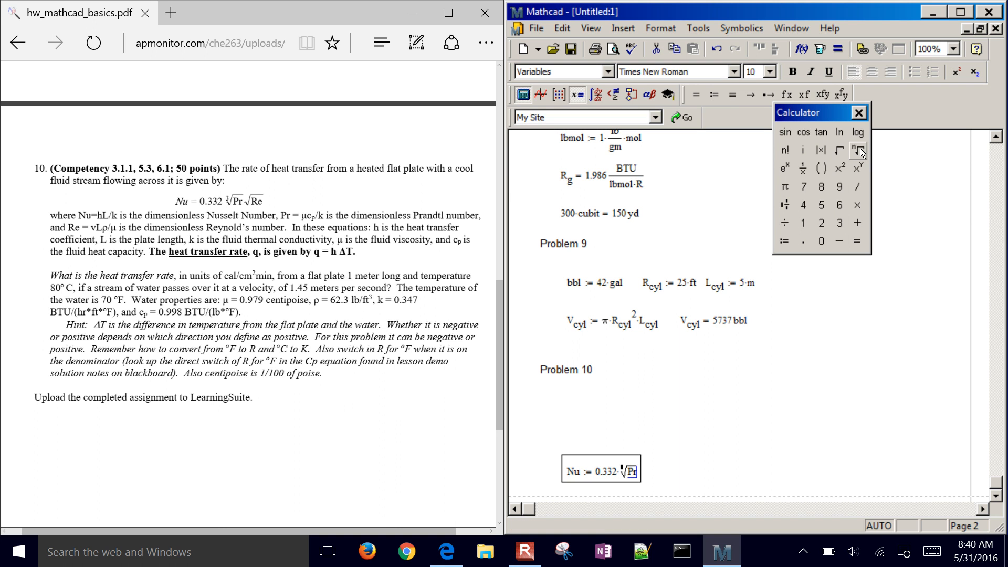
pyautogui.press('Tab')
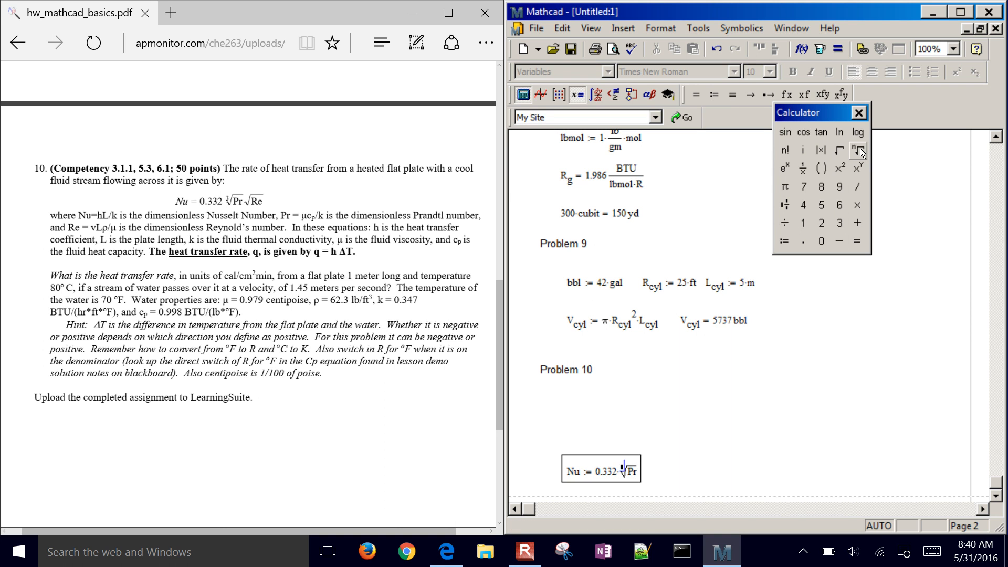
pyautogui.write('3')
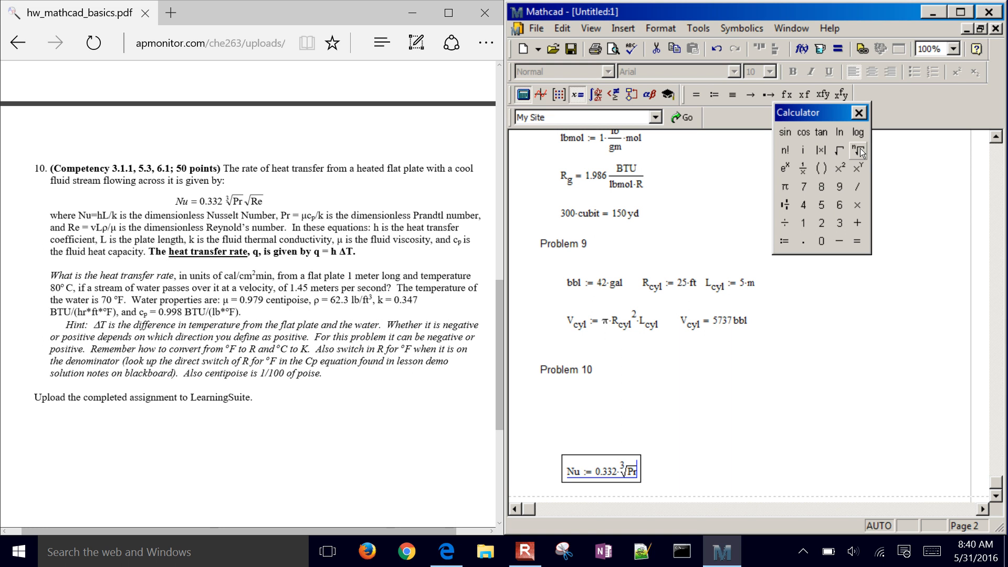
pyautogui.press('space')
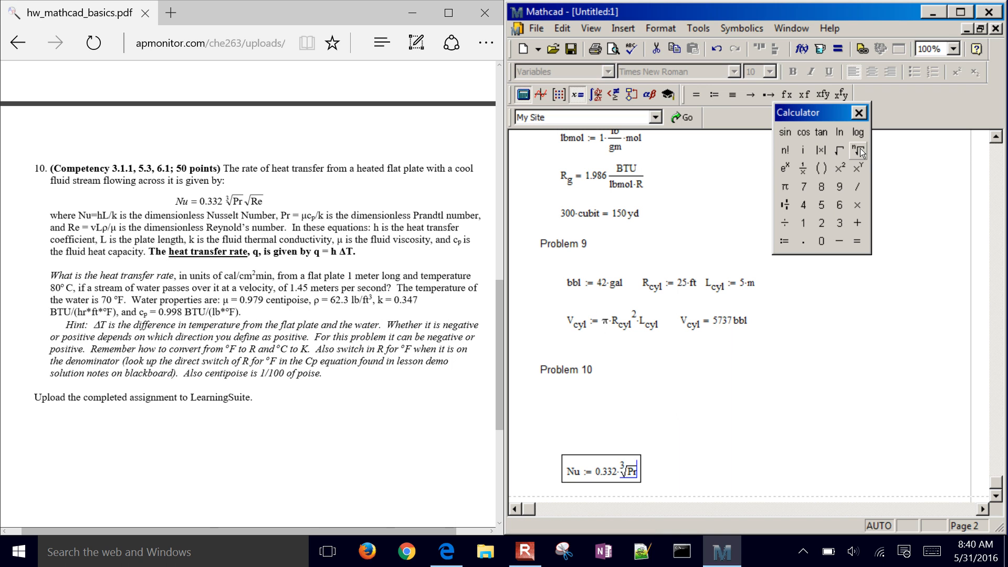
pyautogui.write('*')
pyautogui.click(839, 152)
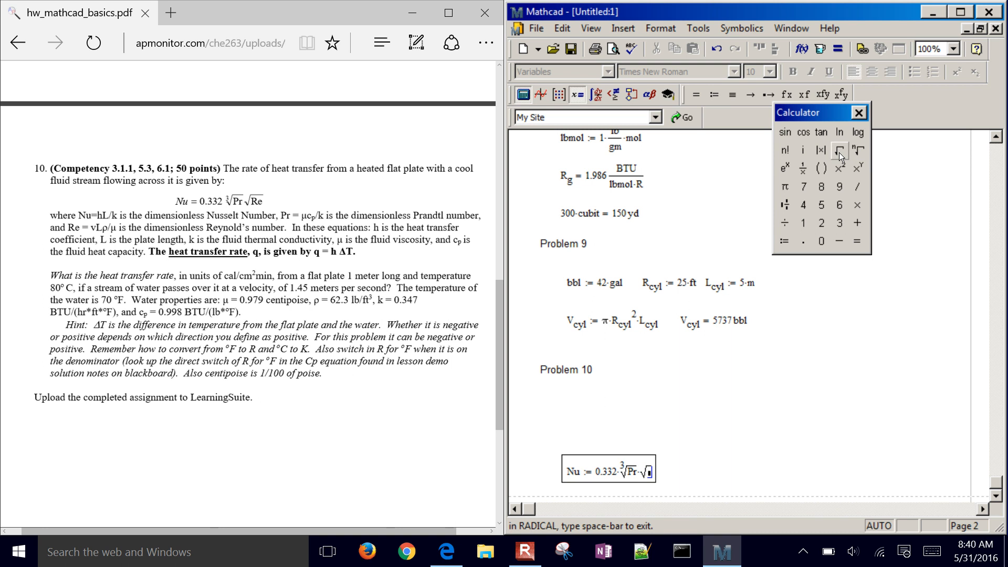
pyautogui.write('Re')
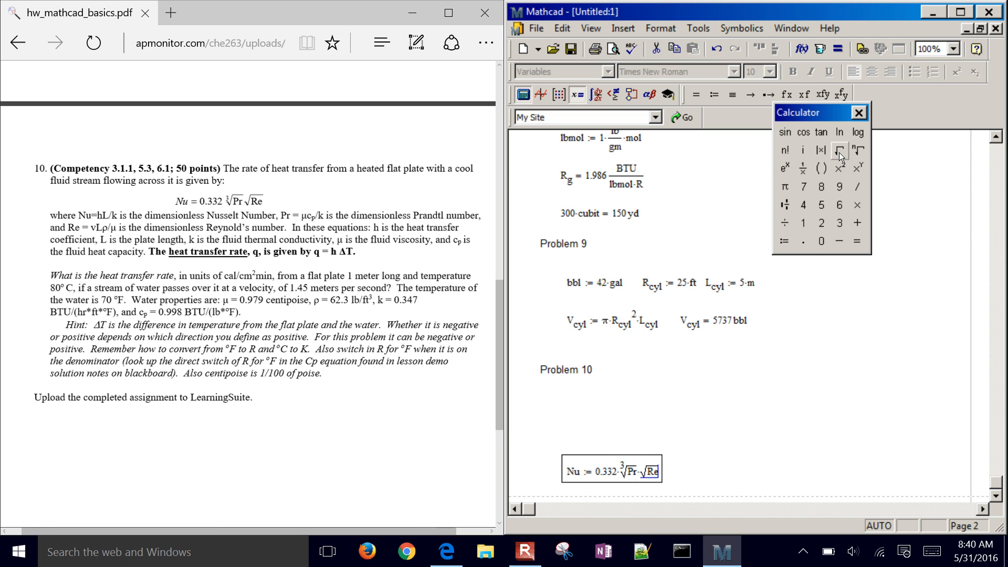
# Step: Define the centipoise unit as cp := 1/100·poise just below the Problem 10 heading, above the Nu equation
pyautogui.press('Up')
pyautogui.press('Up')
pyautogui.press('Left')
pyautogui.press('Left')
pyautogui.press('Left')
pyautogui.press('Left')
pyautogui.press('Left')
pyautogui.press('Left')
pyautogui.press('Left')
pyautogui.press('Left')
pyautogui.press('Left')
pyautogui.press('Left')
pyautogui.press('Left')
pyautogui.press('Left')
pyautogui.press('Left')
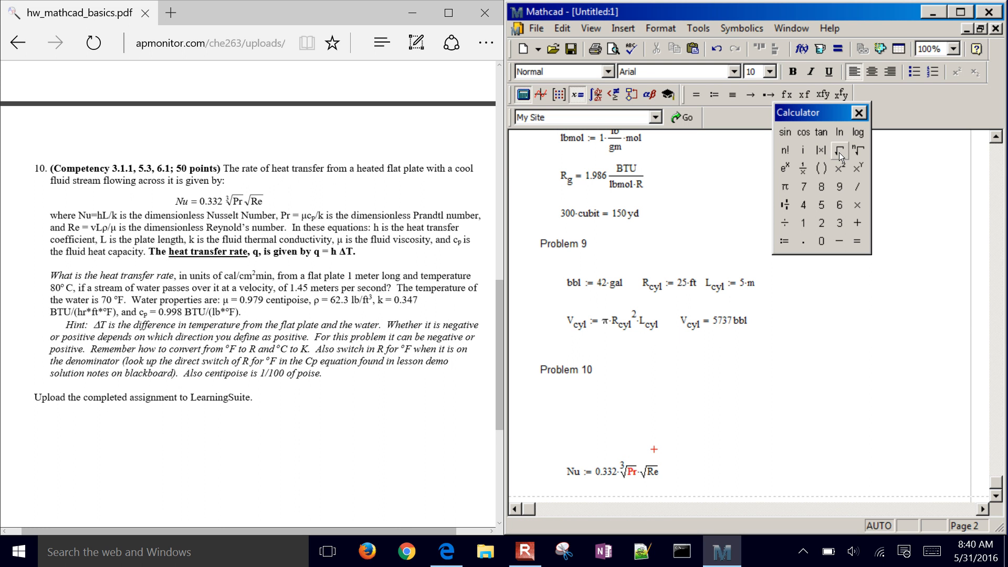
pyautogui.press('Left')
pyautogui.press('Left')
pyautogui.press('Up')
pyautogui.press('Up')
pyautogui.press('Up')
pyautogui.press('Up')
pyautogui.press('Up')
pyautogui.press('Up')
pyautogui.press('Up')
pyautogui.press('Up')
pyautogui.press('Up')
pyautogui.press('Up')
pyautogui.press('Up')
pyautogui.press('Down')
pyautogui.press('Down')
pyautogui.press('Down')
pyautogui.write('cp := ')
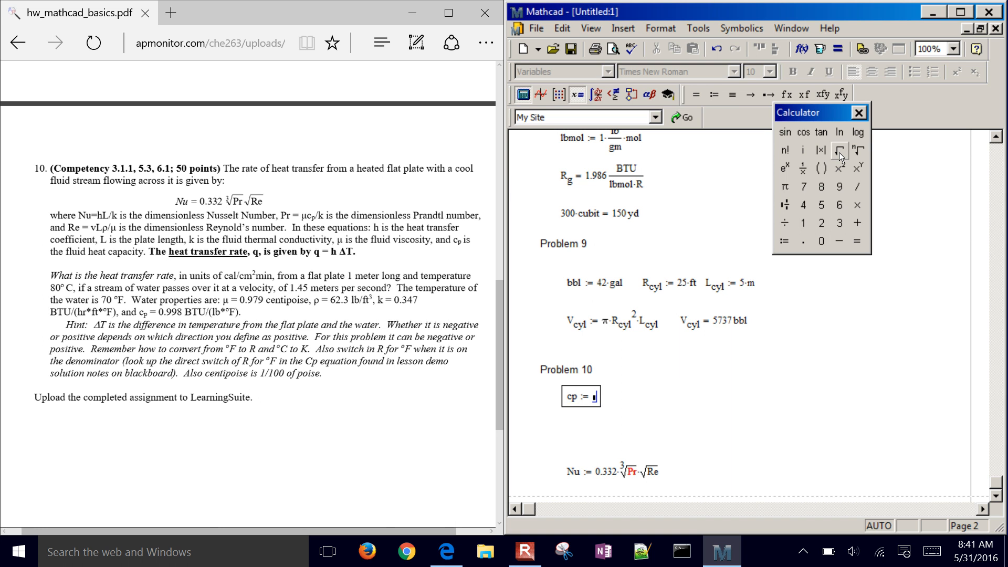
pyautogui.write('1/100')
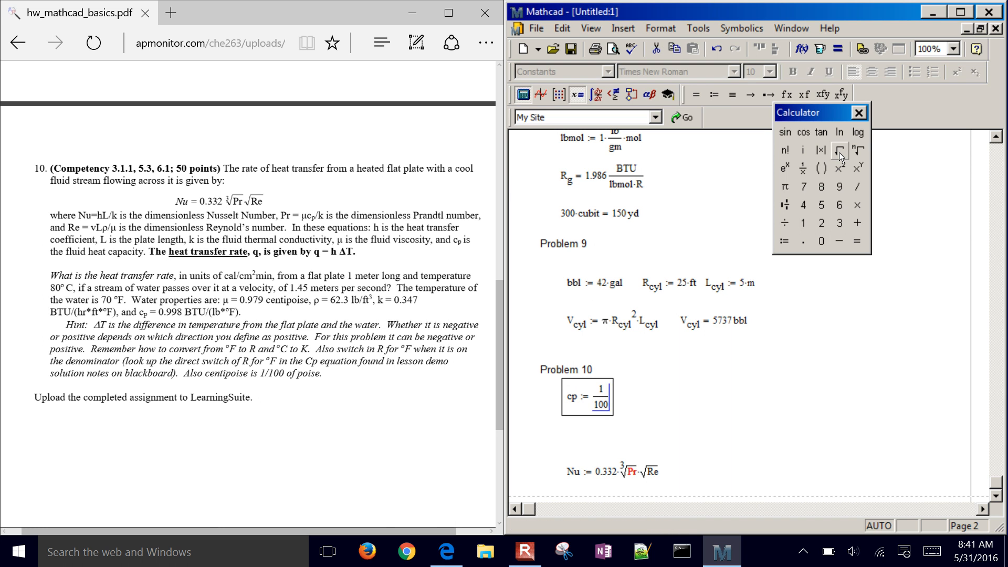
pyautogui.press('space')
pyautogui.write('*p')
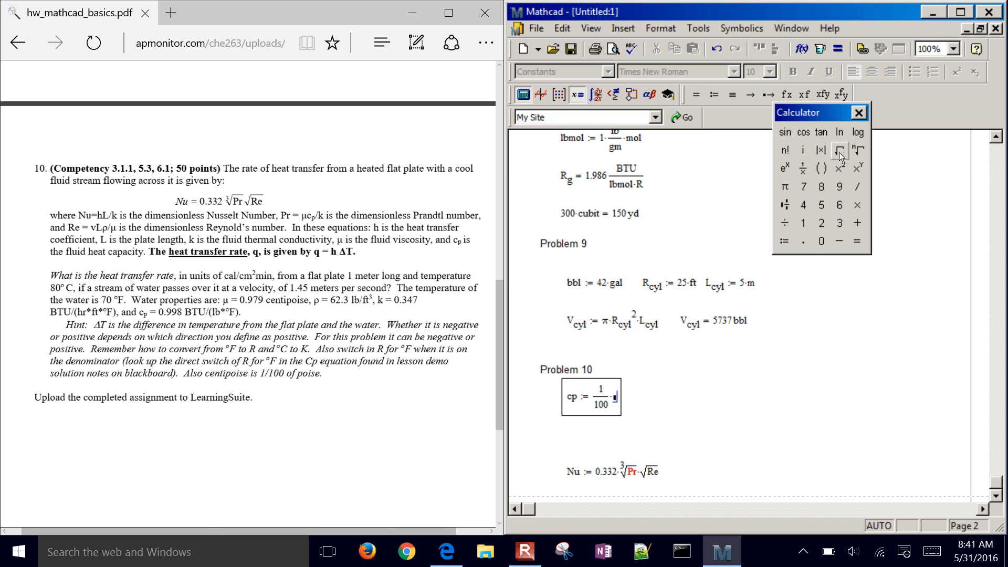
pyautogui.write('oise')
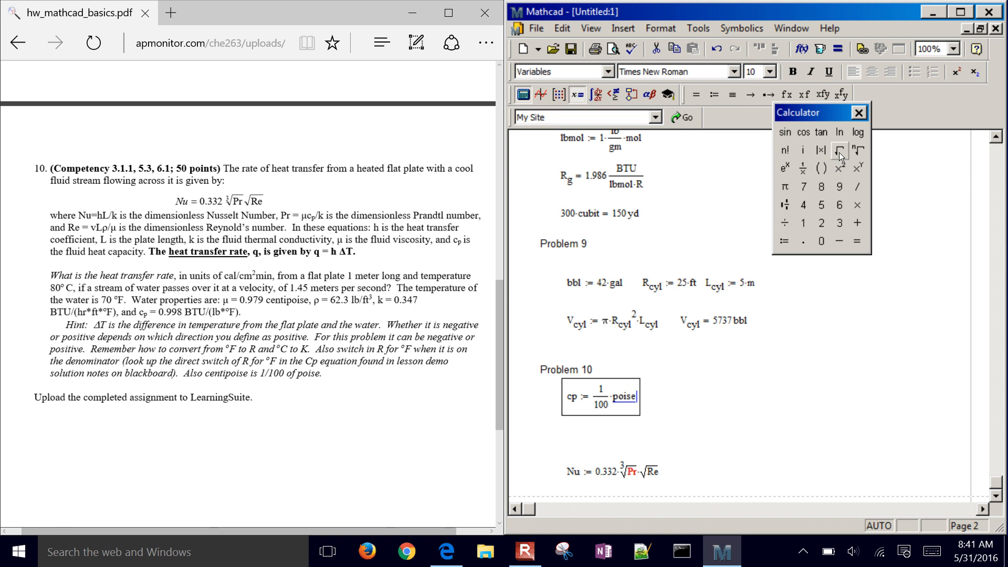
# Step: Define the plate temperature beside cp as T_plate := (80 + 273.15)·K, with plate as a literal subscript
pyautogui.press('Right')
pyautogui.press('Right')
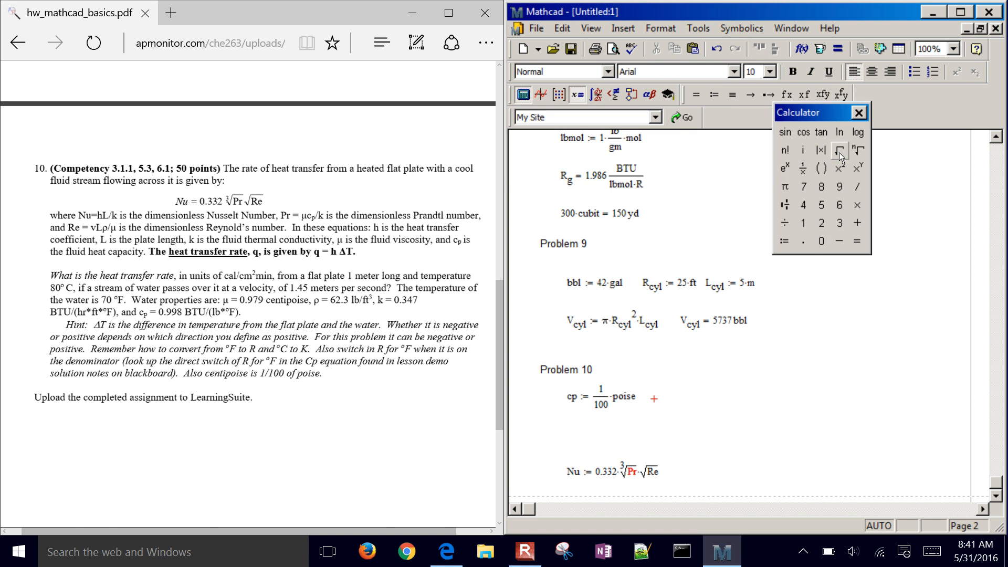
pyautogui.write('T')
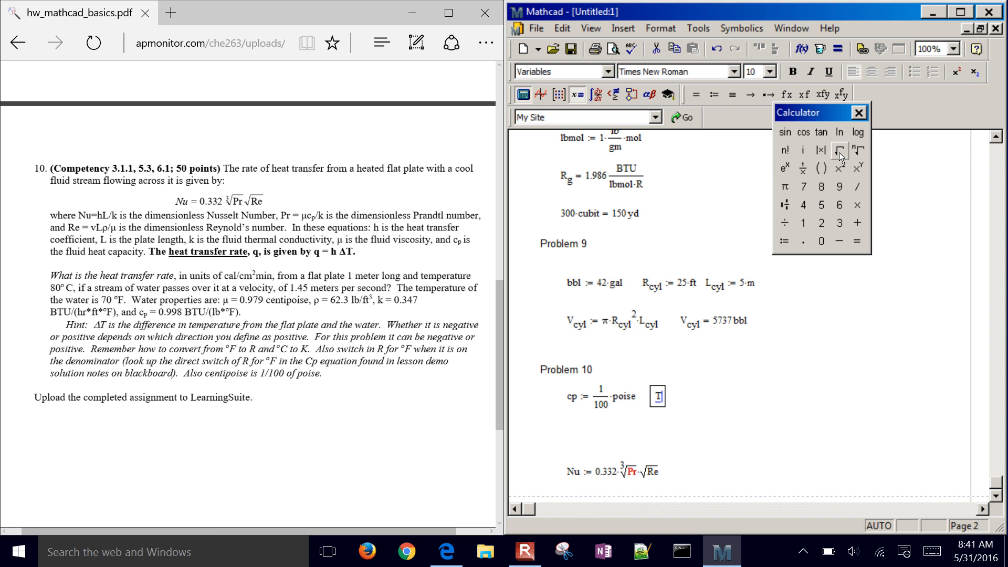
pyautogui.write('.plate :=')
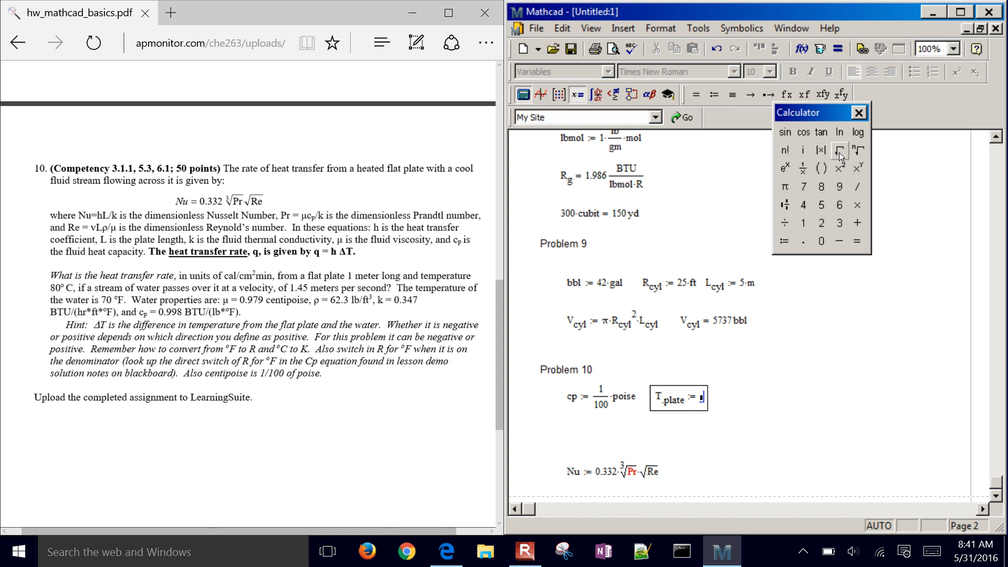
pyautogui.write('(')
pyautogui.write('80+')
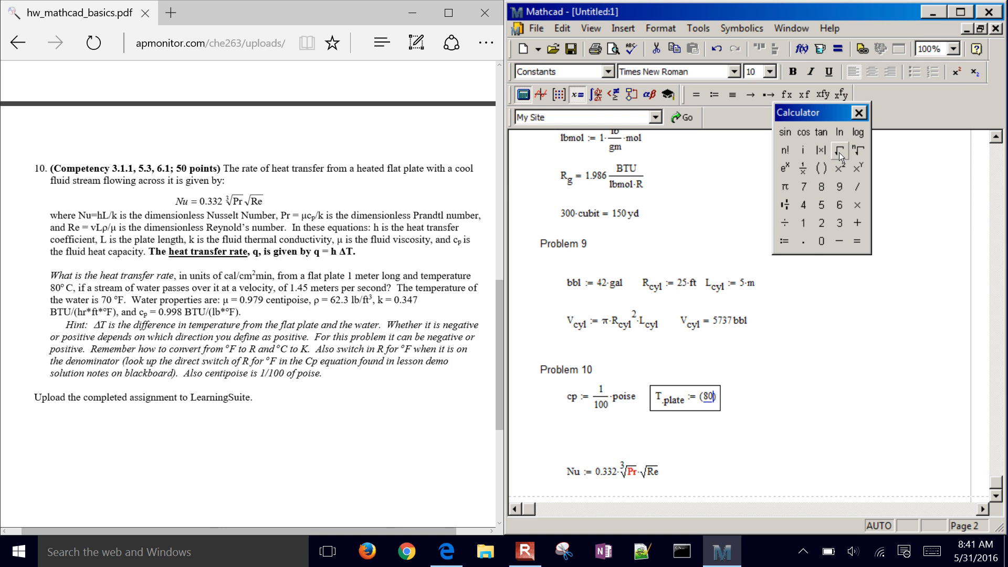
pyautogui.write('273.15')
pyautogui.press('BackSpace')
pyautogui.press('BackSpace')
pyautogui.press('BackSpace')
pyautogui.press('BackSpace')
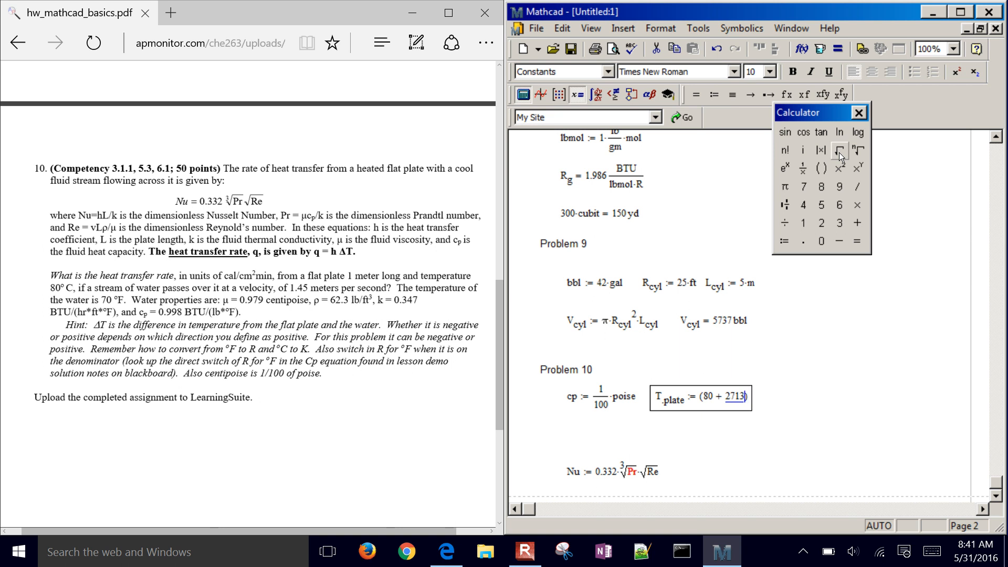
pyautogui.press('BackSpace')
pyautogui.write('3.15')
pyautogui.press('space')
pyautogui.write('*K')
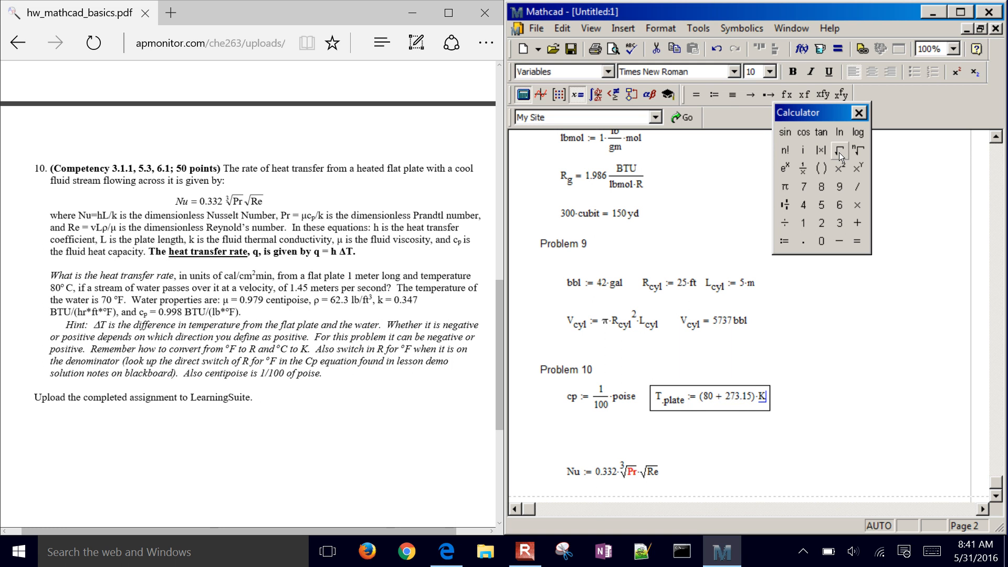
# Step: Define the water temperature beside T_plate as T_H2O := (70 + 459.67)·R, with H2O as a literal subscript
pyautogui.press('Right')
pyautogui.press('Right')
pyautogui.press('Right')
pyautogui.press('Right')
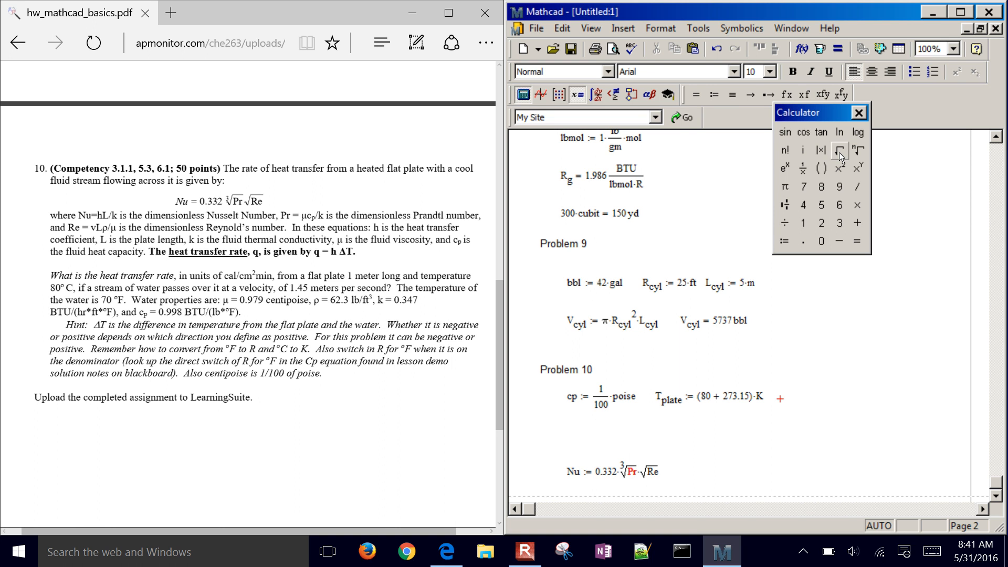
pyautogui.write('T.')
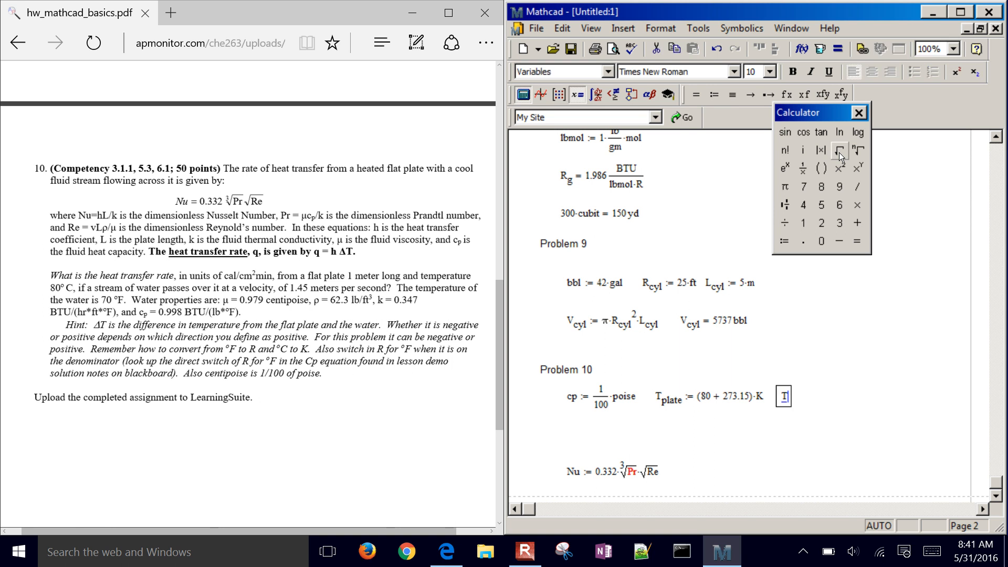
pyautogui.write('Hw')
pyautogui.press('BackSpace')
pyautogui.write('2O:')
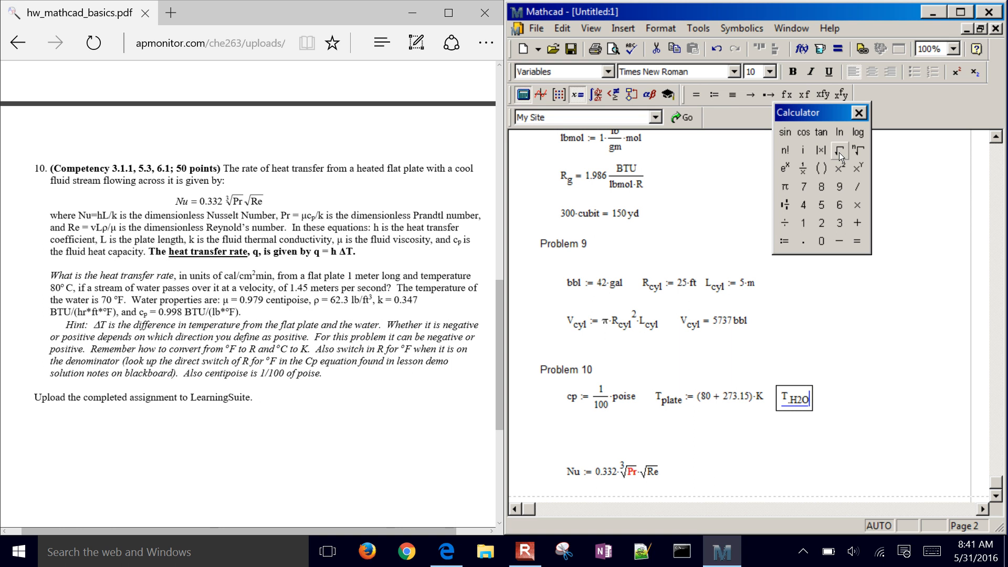
pyautogui.write('(70 ')
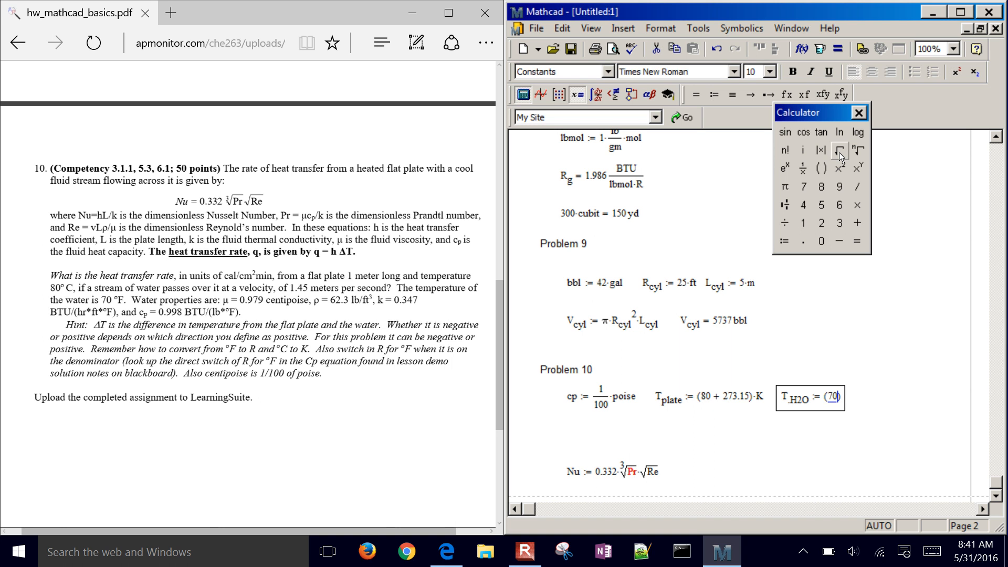
pyautogui.write('+ 46')
pyautogui.write('7.67')
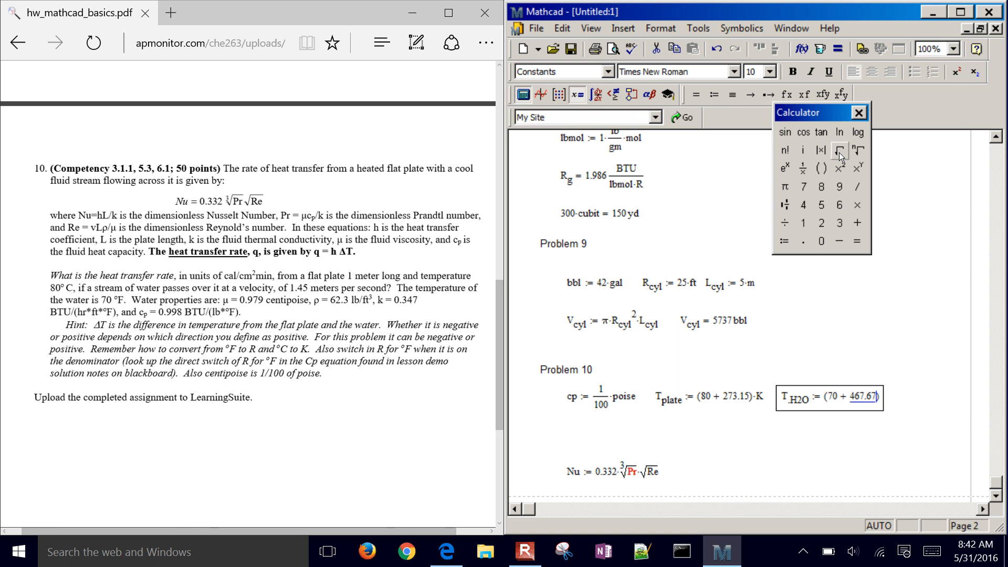
pyautogui.press('BackSpace')
pyautogui.press('BackSpace')
pyautogui.press('BackSpace')
pyautogui.press('BackSpace')
pyautogui.press('BackSpace')
pyautogui.write('59.67')
pyautogui.press('space')
pyautogui.write('*R')
pyautogui.press('Return')
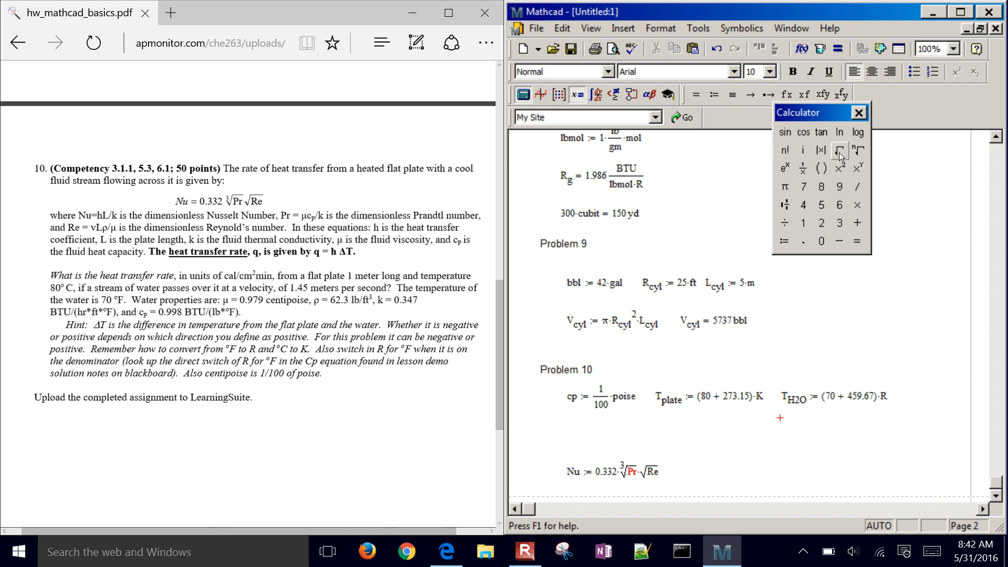
# Step: Evaluate T_H2O below its definition as a temporary check, and clear the evaluation again
pyautogui.write('T')
pyautogui.write('.H2O')
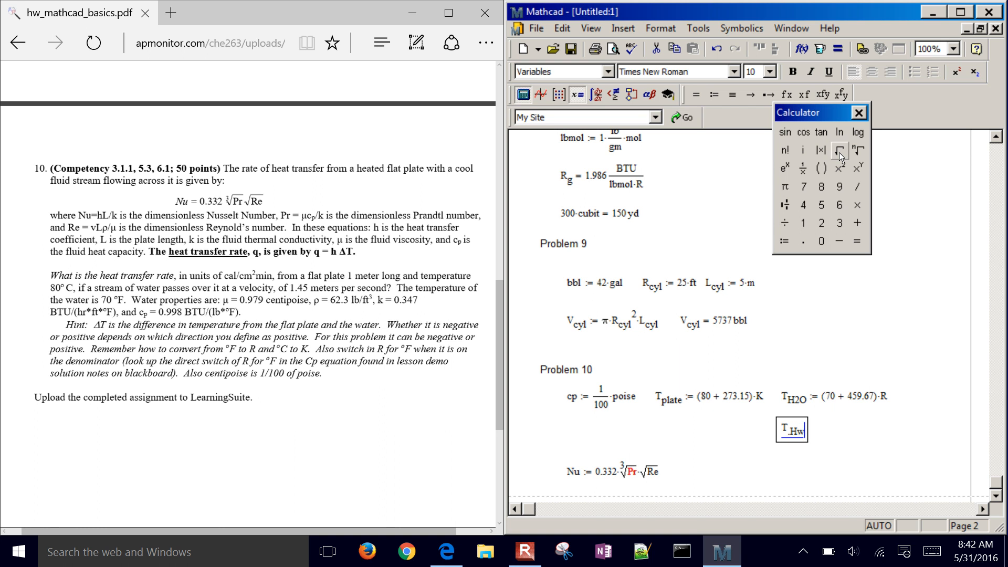
pyautogui.write('= 294.261·K')
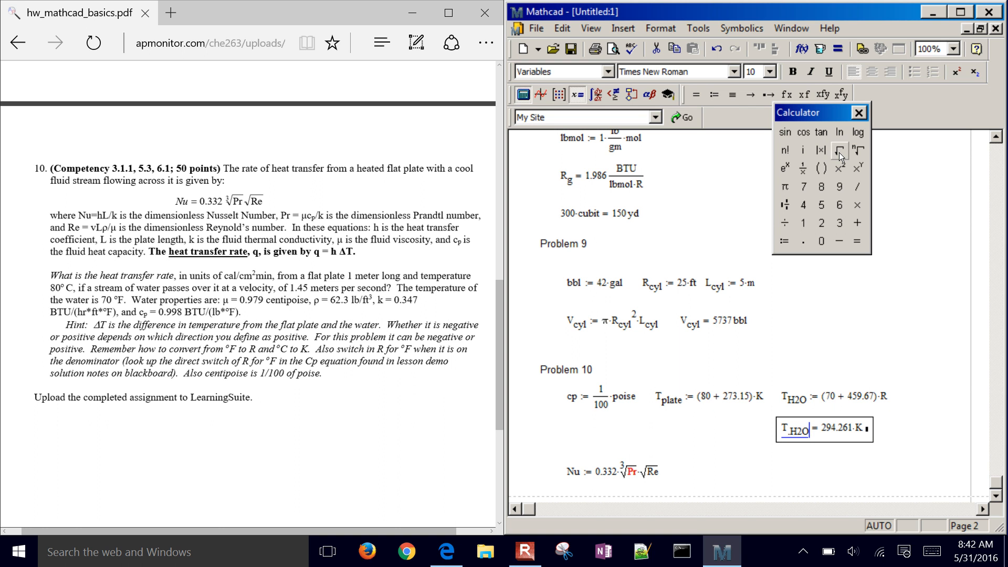
pyautogui.press('BackSpace')
pyautogui.press('BackSpace')
pyautogui.press('BackSpace')
pyautogui.press('BackSpace')
pyautogui.press('BackSpace')
pyautogui.press('BackSpace')
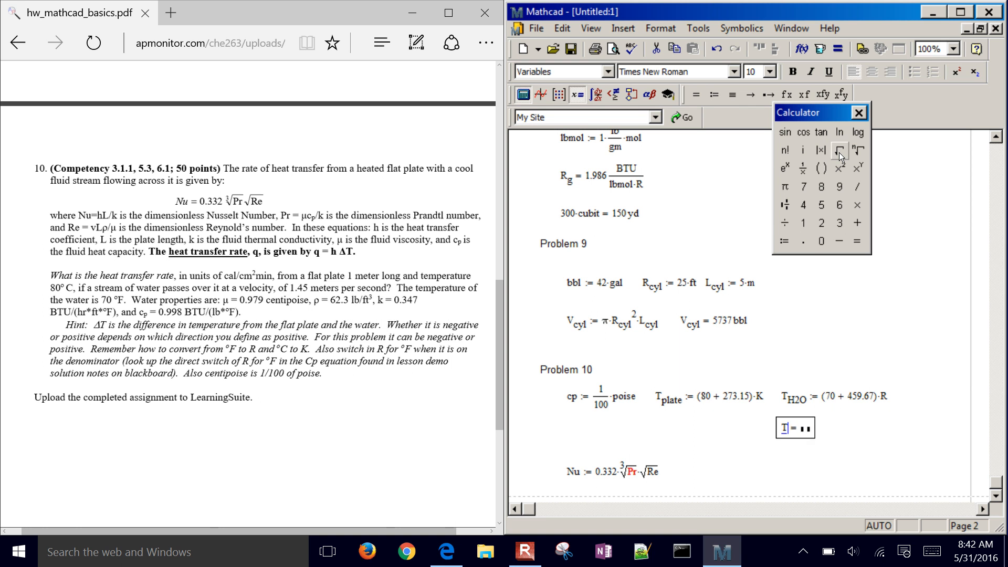
# Step: Define the plate length as L_p := 1·m between the cp definition and the Nu equation
pyautogui.click(565, 417)
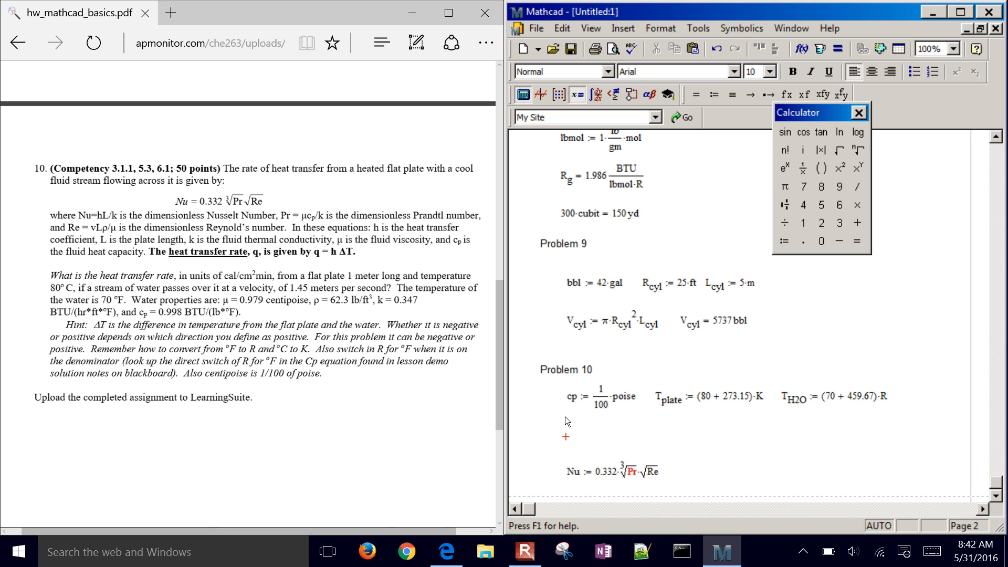
pyautogui.write('L.')
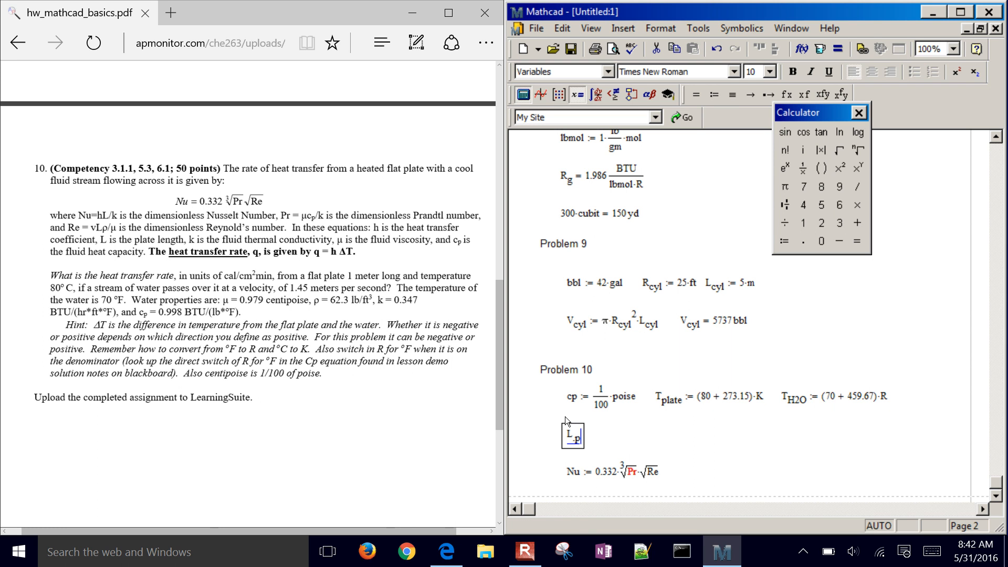
pyautogui.write('p')
pyautogui.write(':1*')
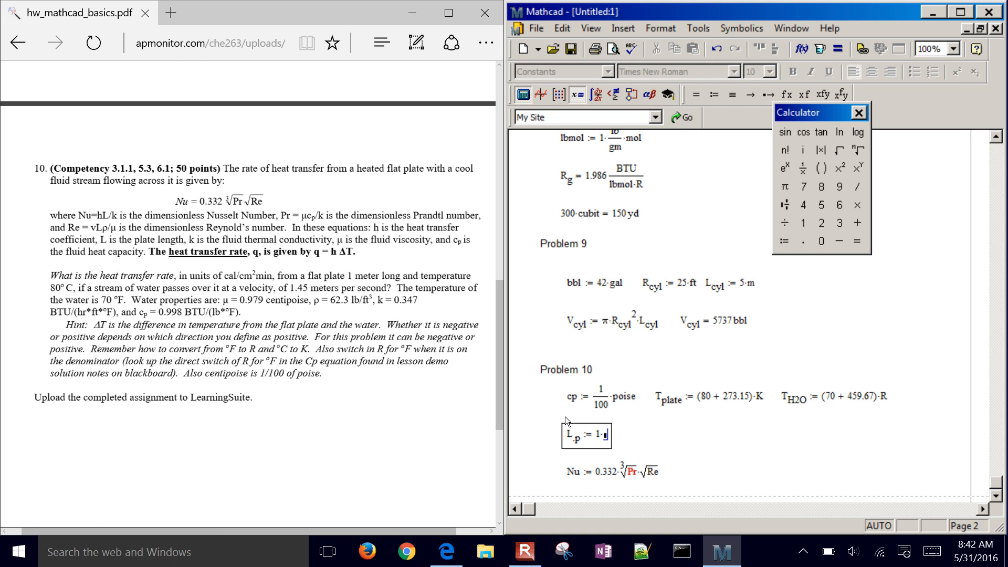
pyautogui.write('m')
# Step: Define the temperature difference beside L_p as ΔT := T_H2O − T_plate, using the Greek capital delta and literal subscripts
pyautogui.press('Right')
pyautogui.press('Right')
pyautogui.press('Right')
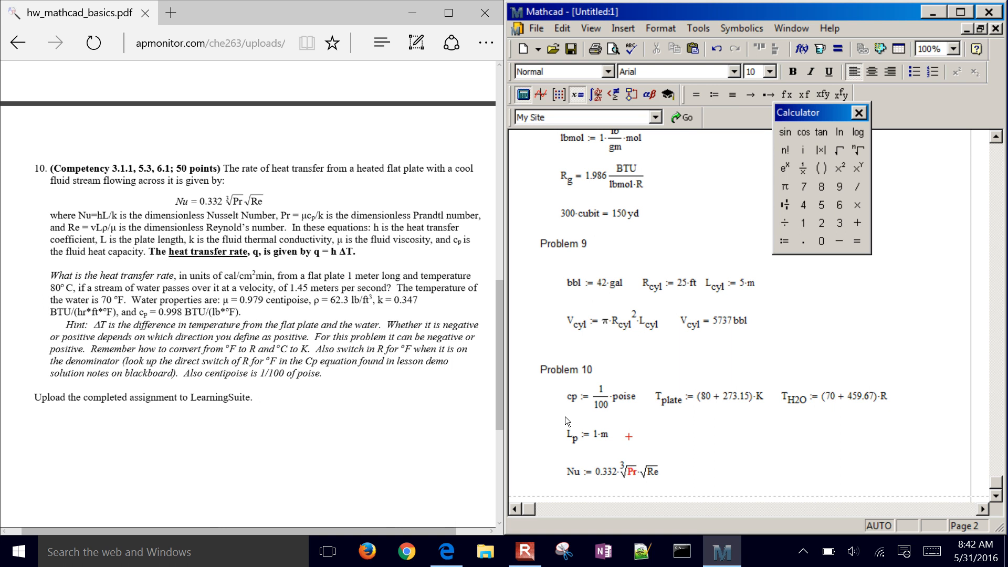
pyautogui.write('D')
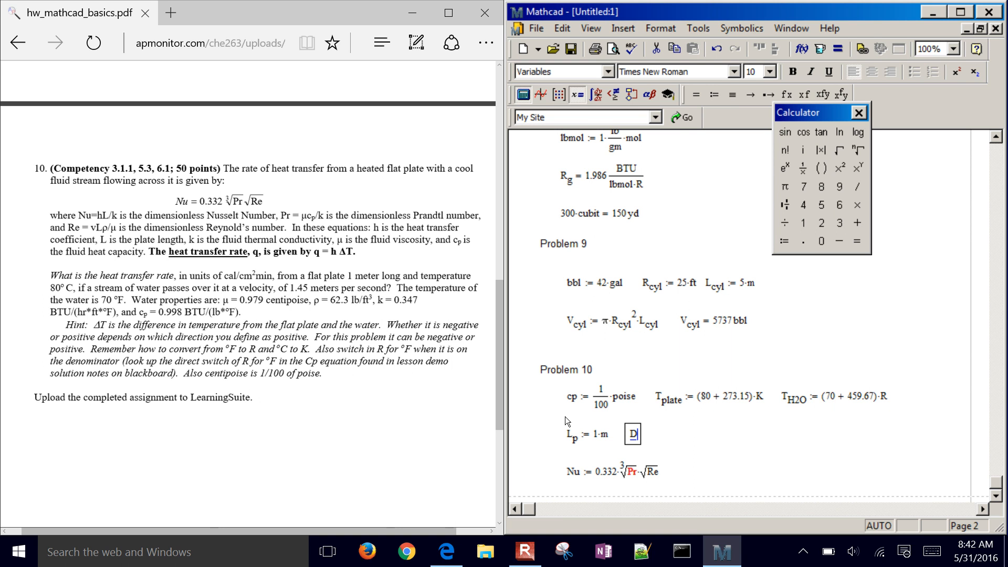
pyautogui.hotkey('ctrl', 'g')
pyautogui.write('T')
pyautogui.hotkey('shift', ':')
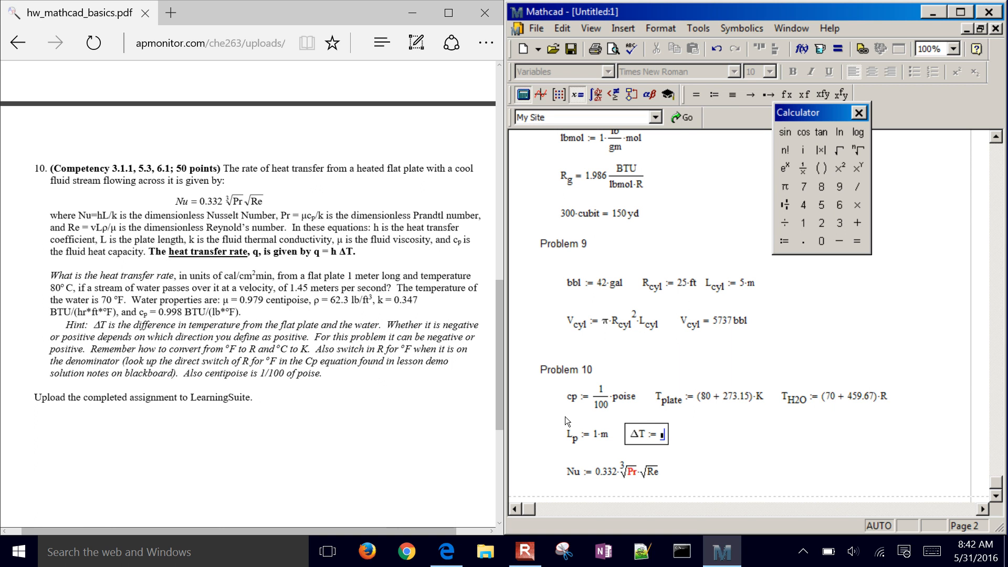
pyautogui.write('T')
pyautogui.write('.H2')
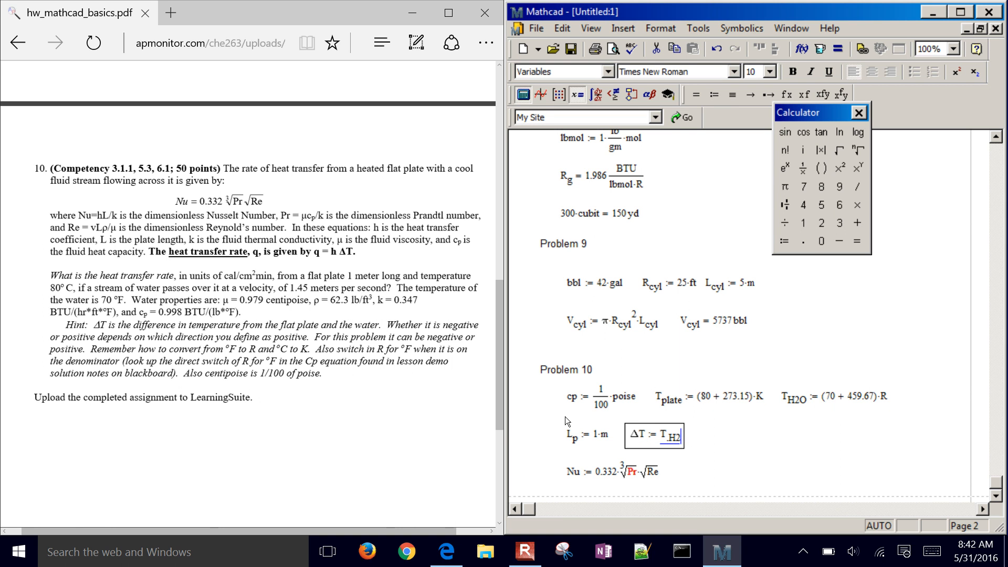
pyautogui.write('O-T.plate')
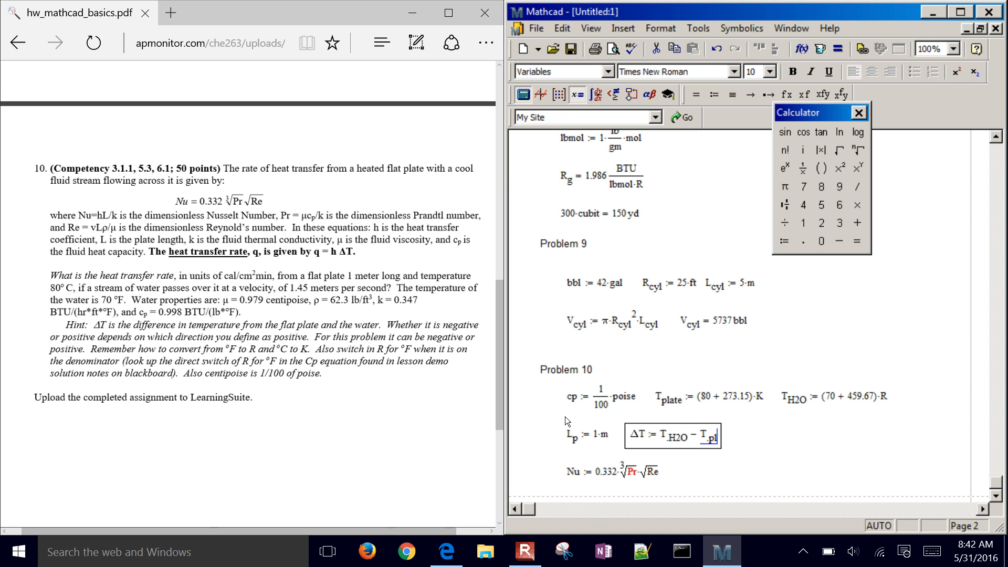
pyautogui.press('Right')
pyautogui.press('Right')
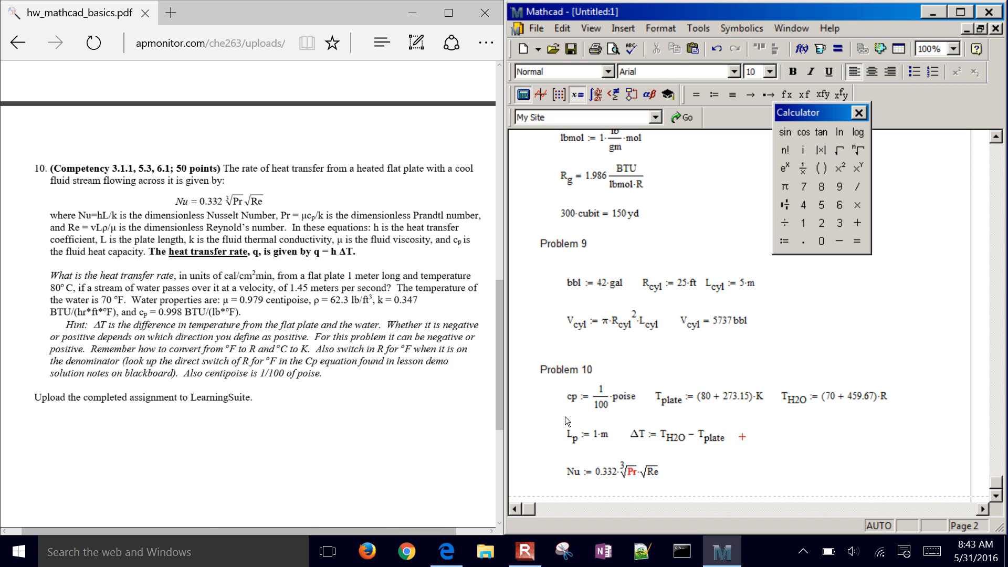
# Step: Evaluate ΔT numerically beside its definition
pyautogui.write('D')
pyautogui.hotkey('ctrl', 'g')
pyautogui.write('T=')
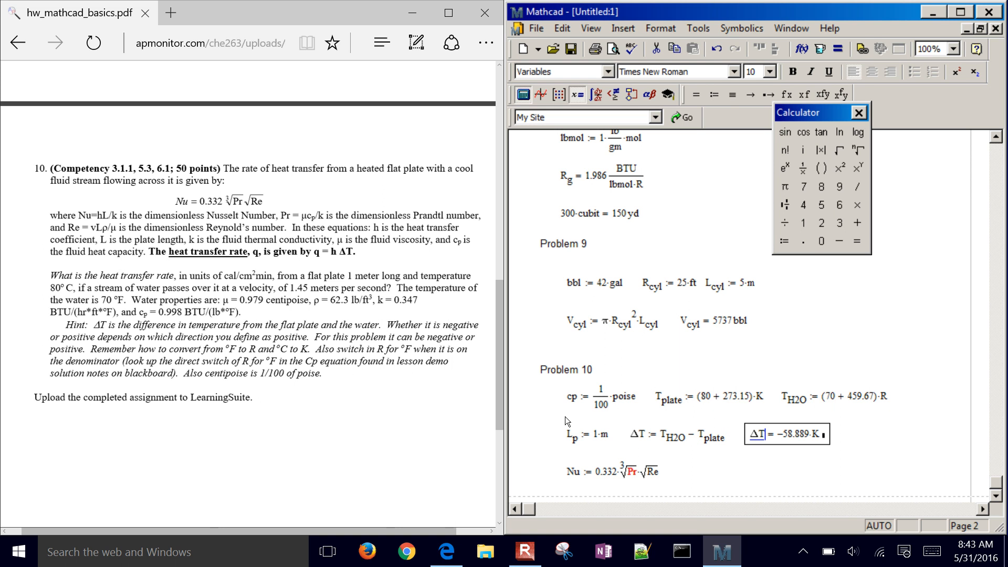
# Step: Define the water velocity beside the ΔT evaluation as v := 1.45·m/s
pyautogui.click(874, 454)
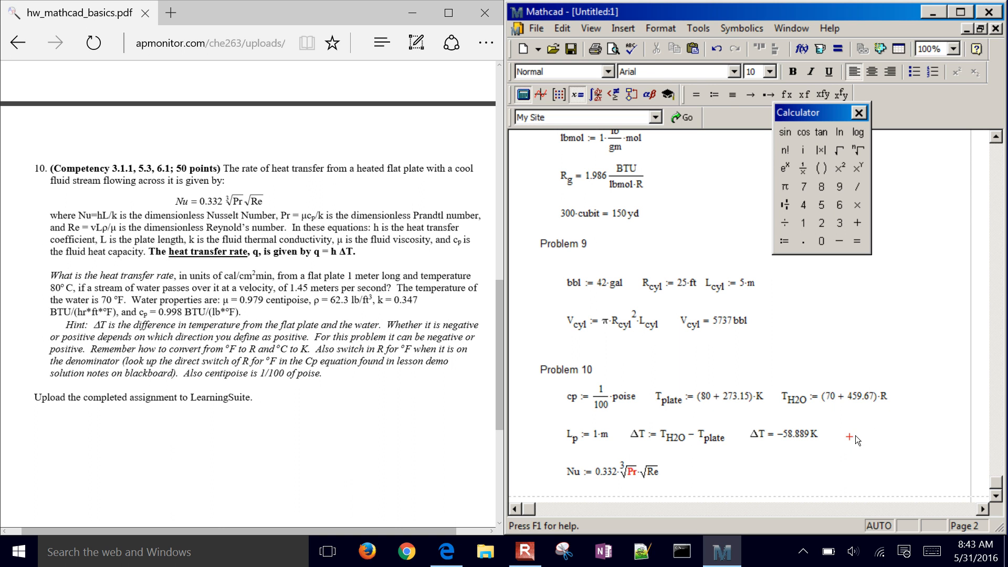
pyautogui.write('v:1.45')
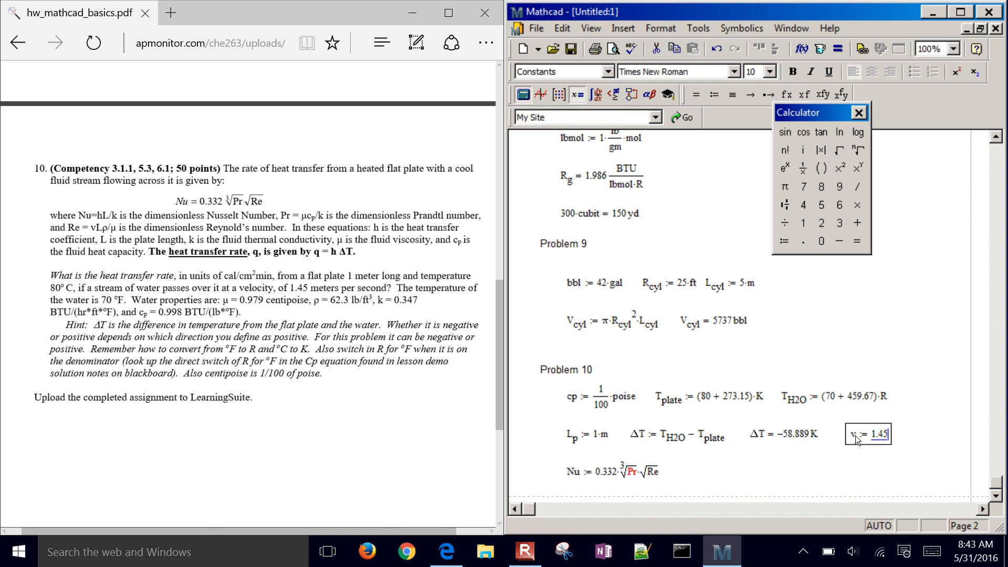
pyautogui.write('*m/s')
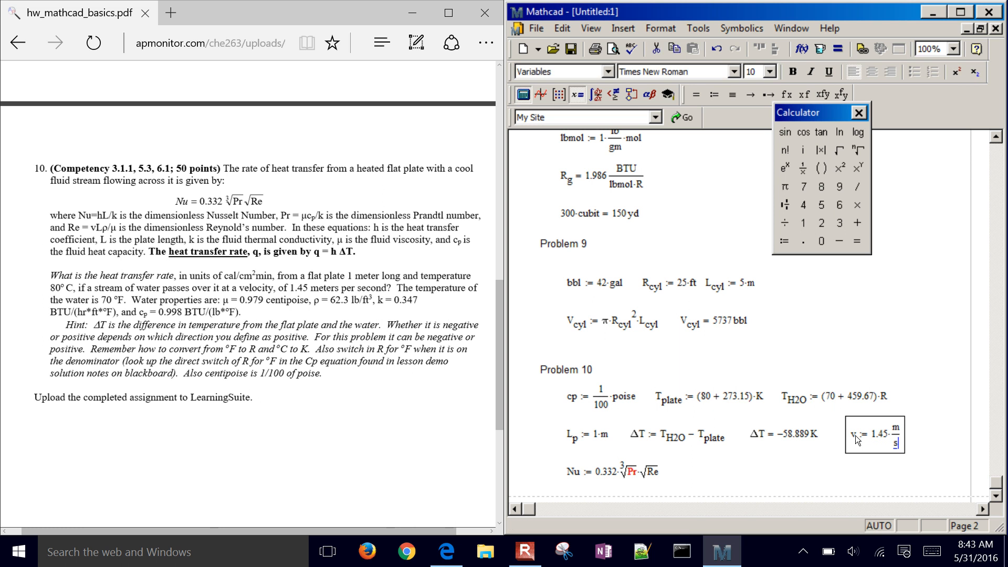
# Step: Insert five blank lines between the L_p row and the Nu equation
pyautogui.click(532, 454)
pyautogui.press('Return')
pyautogui.press('Return')
pyautogui.press('Return')
pyautogui.press('Return')
pyautogui.press('Return')
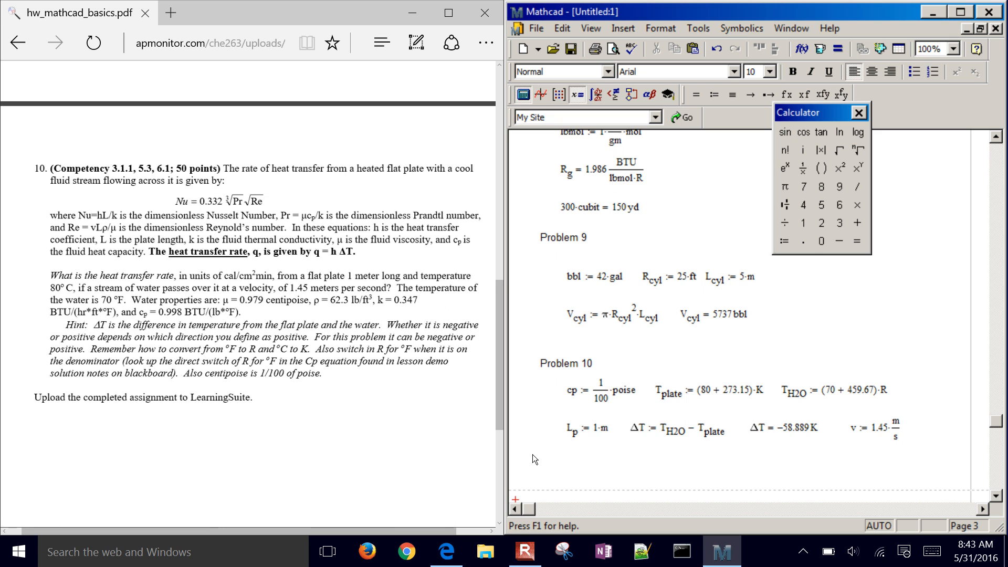
# Step: Define the water viscosity below L_p as μ_H2O := 0.979·cp, with the Greek letter mu and H2O as a literal subscript
pyautogui.scroll(-3, 532, 455)
pyautogui.scroll(-1, 532, 455)
pyautogui.press('Up')
pyautogui.press('Up')
pyautogui.press('Up')
pyautogui.press('Right')
pyautogui.press('Right')
pyautogui.press('Right')
pyautogui.press('Right')
pyautogui.press('Right')
pyautogui.press('Right')
pyautogui.press('Right')
pyautogui.press('Right')
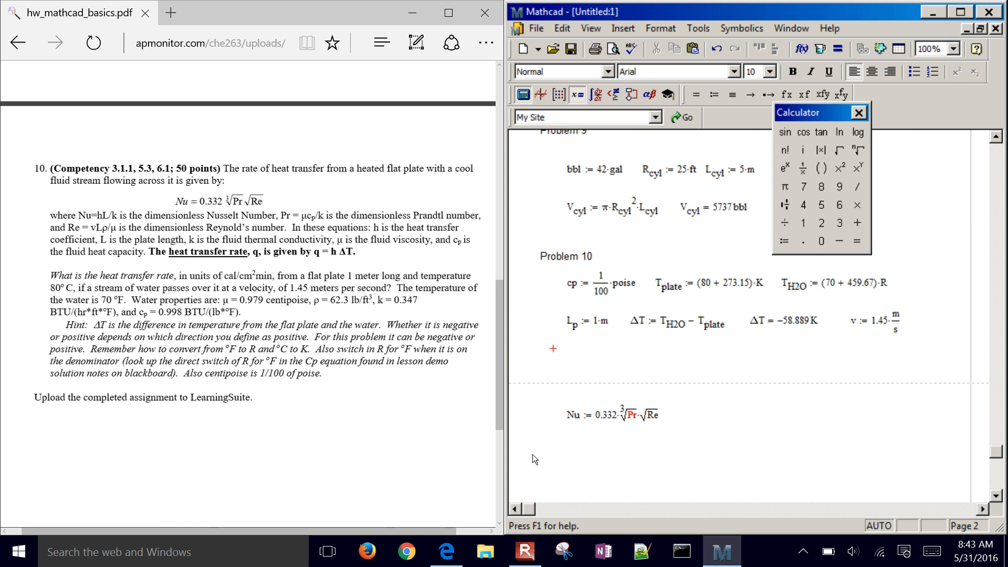
pyautogui.press('Down')
pyautogui.write('m')
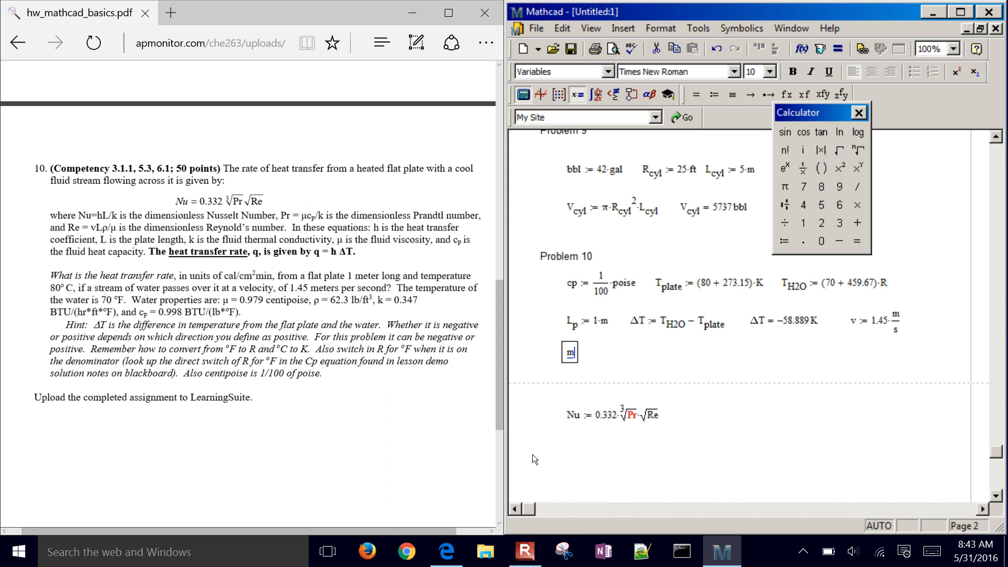
pyautogui.hotkey('ctrl', 'g')
pyautogui.write('.H2O:')
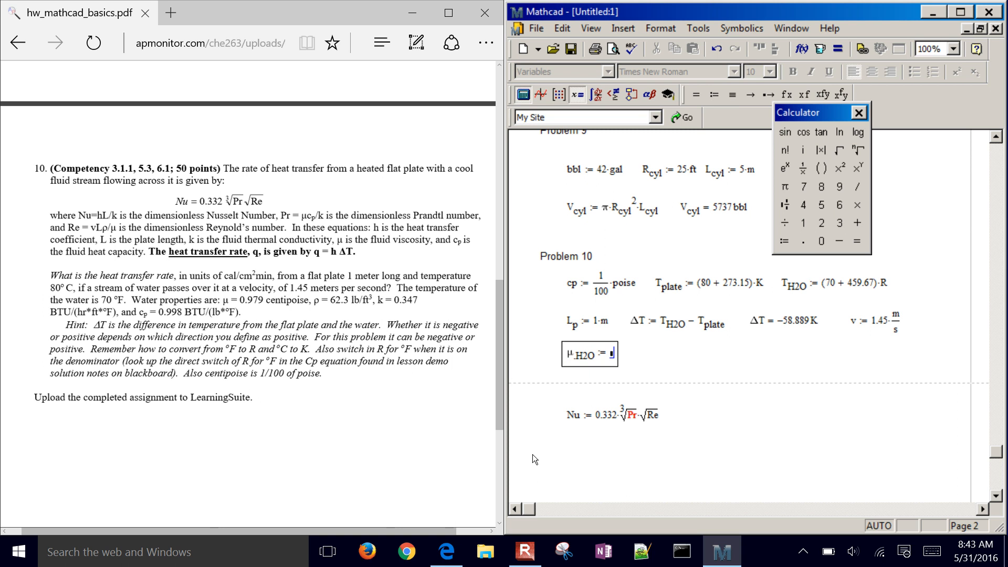
pyautogui.write('0.979')
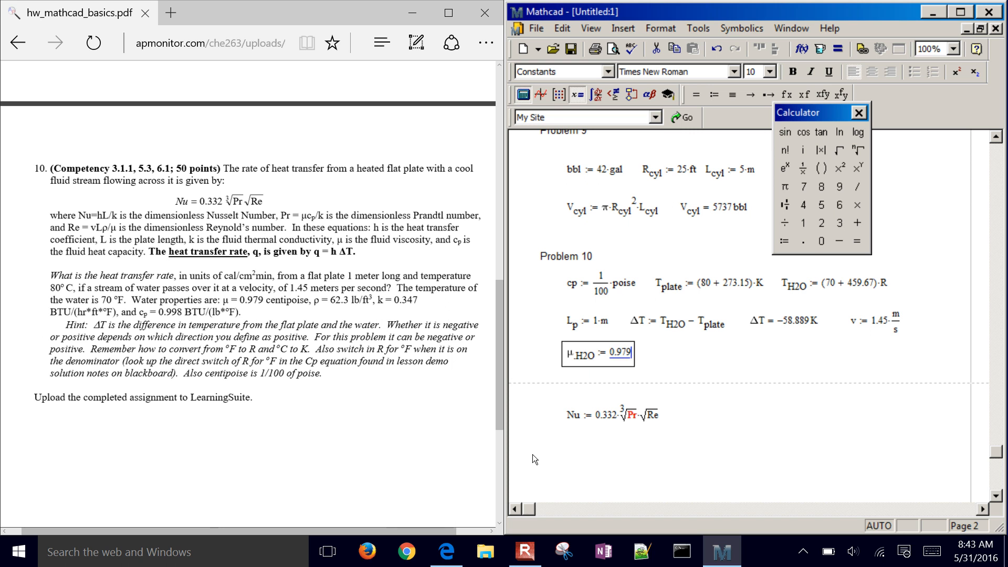
pyautogui.write('*cp')
pyautogui.press('Return')
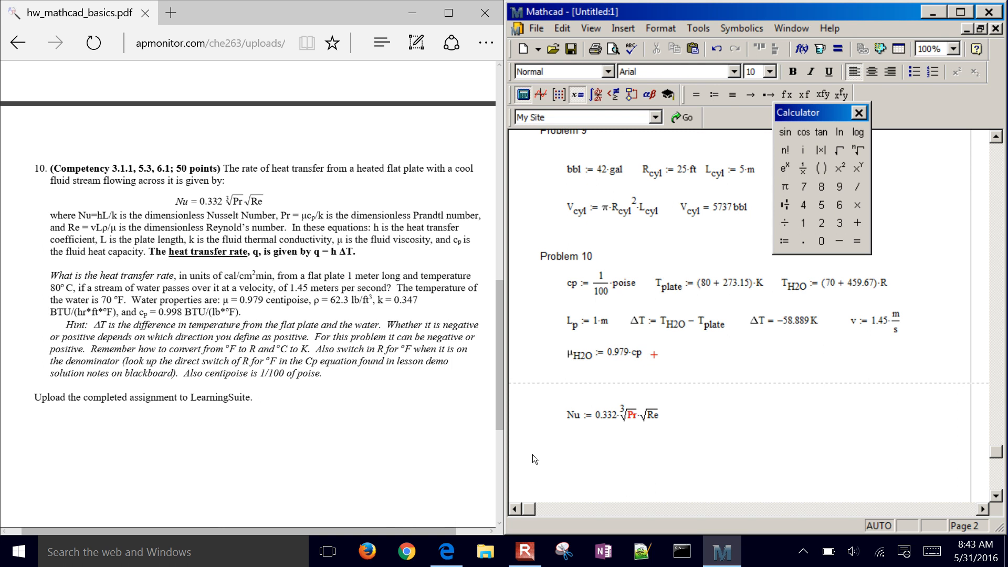
# Step: Define the water density beside μ_H2O as ρ_H2O := 62.3·lb/ft^3, with H2O as a literal subscript, and check its flagged name
pyautogui.write('r')
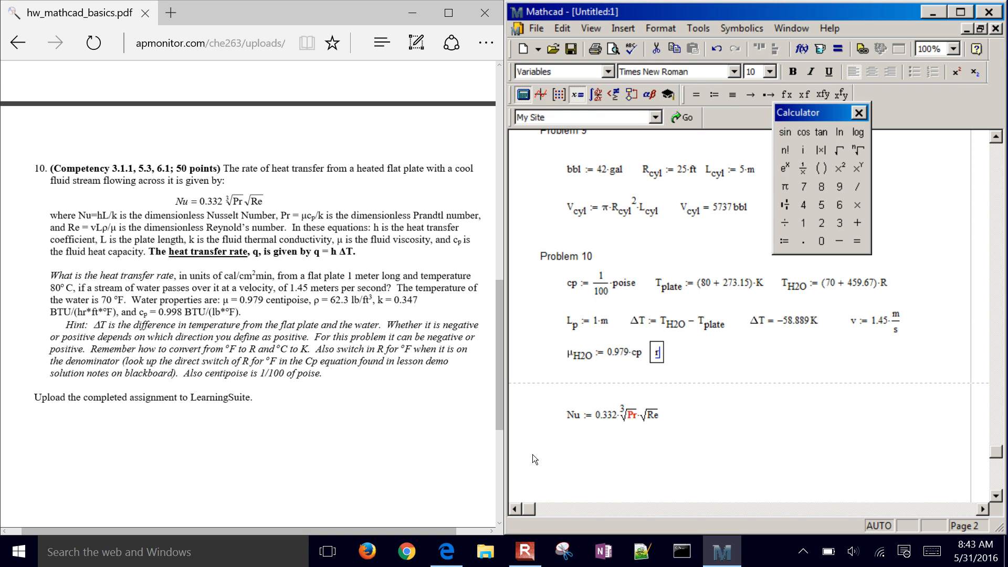
pyautogui.hotkey('ctrl', 'g')
pyautogui.write('.H2O')
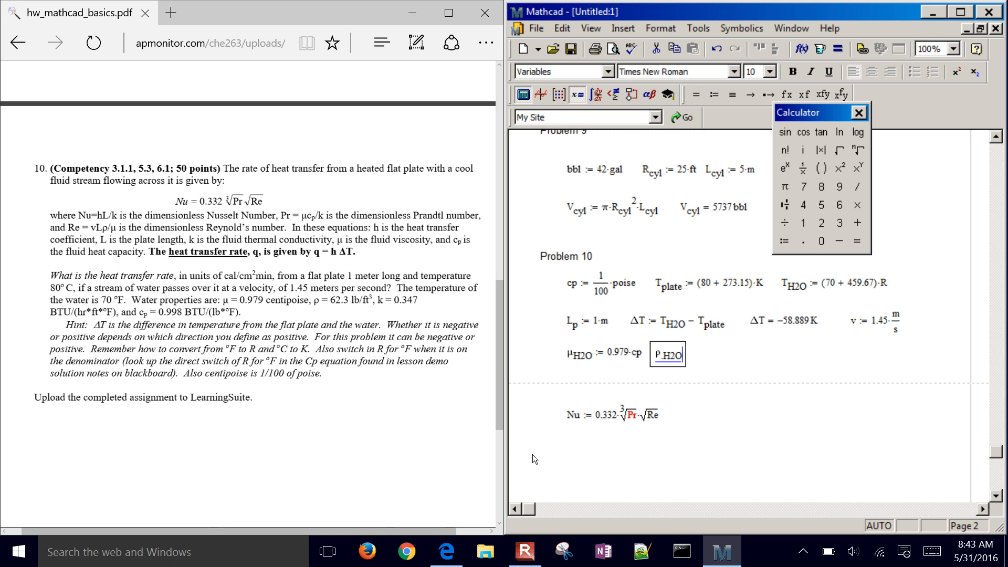
pyautogui.write(':62')
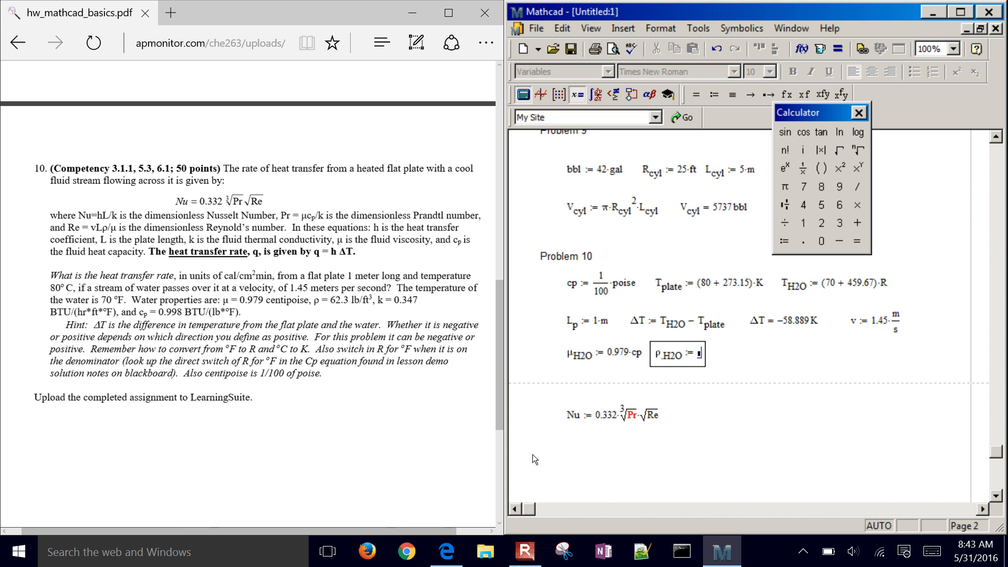
pyautogui.write('.3*l')
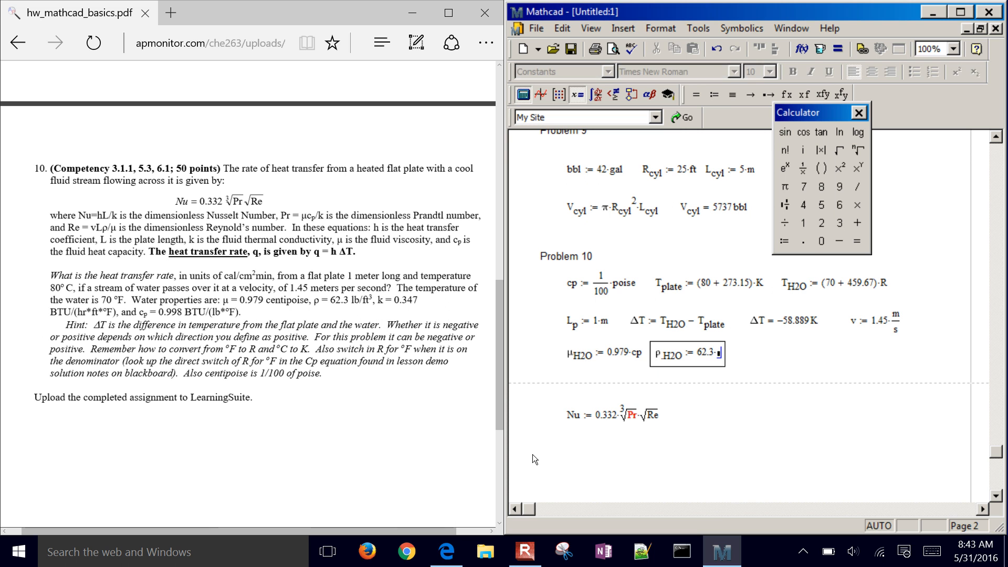
pyautogui.write('b/ft^3')
pyautogui.press('Right')
pyautogui.press('Right')
pyautogui.press('Right')
pyautogui.press('Right')
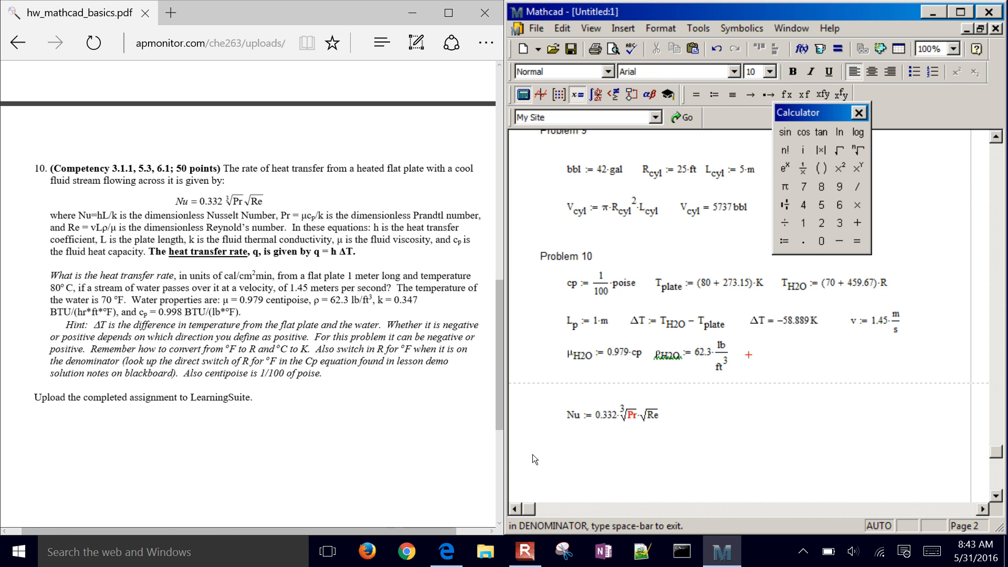
pyautogui.click(667, 360)
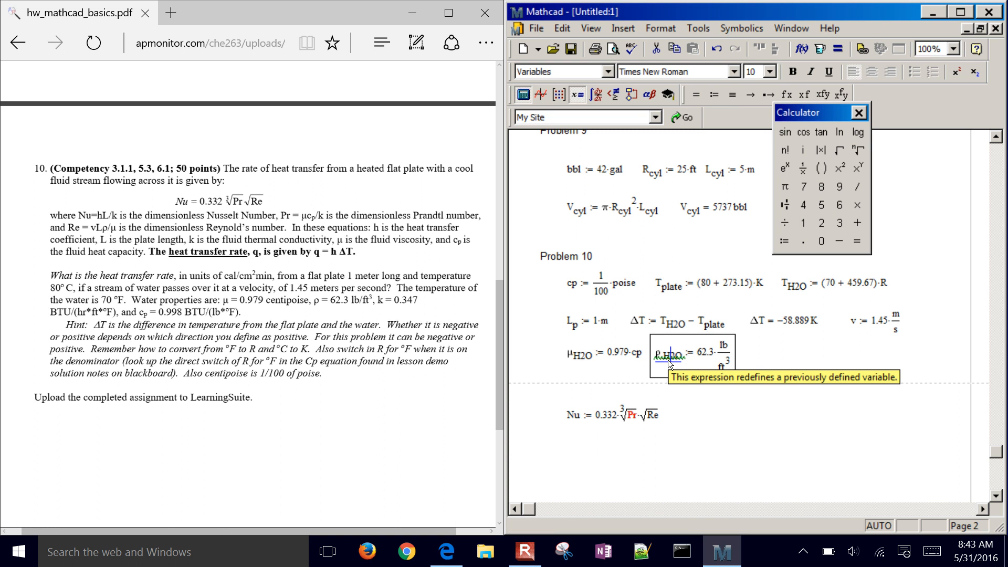
# Step: Define the thermal conductivity beside ρ_H2O as k := 0.347·BTU/(hr·ft·R)
pyautogui.click(750, 358)
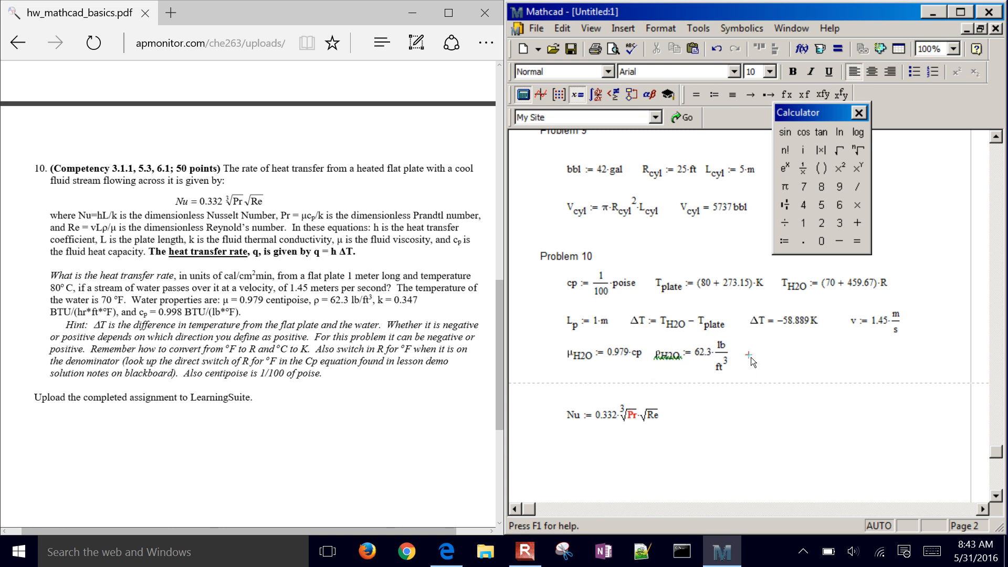
pyautogui.press('Up')
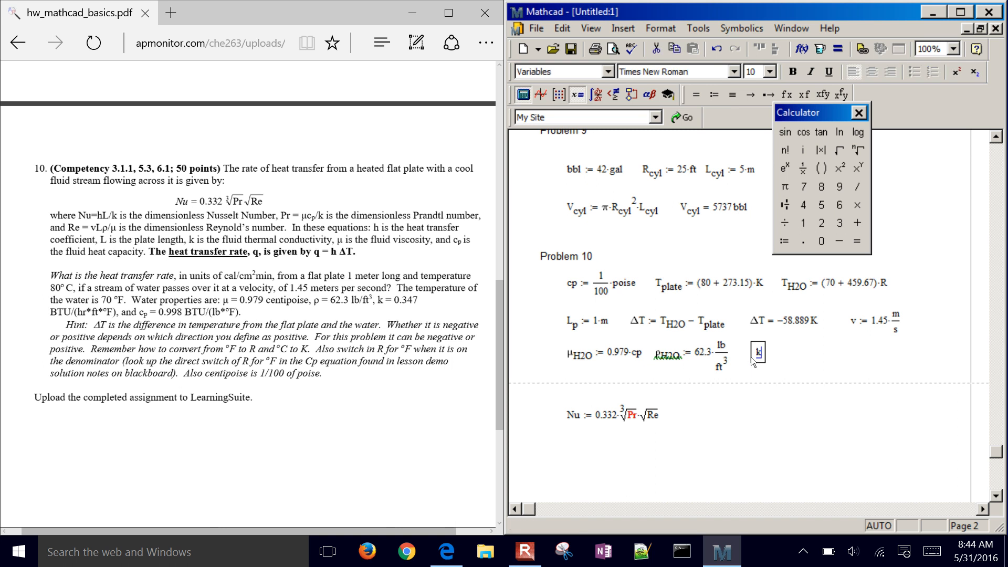
pyautogui.write('k:0.3')
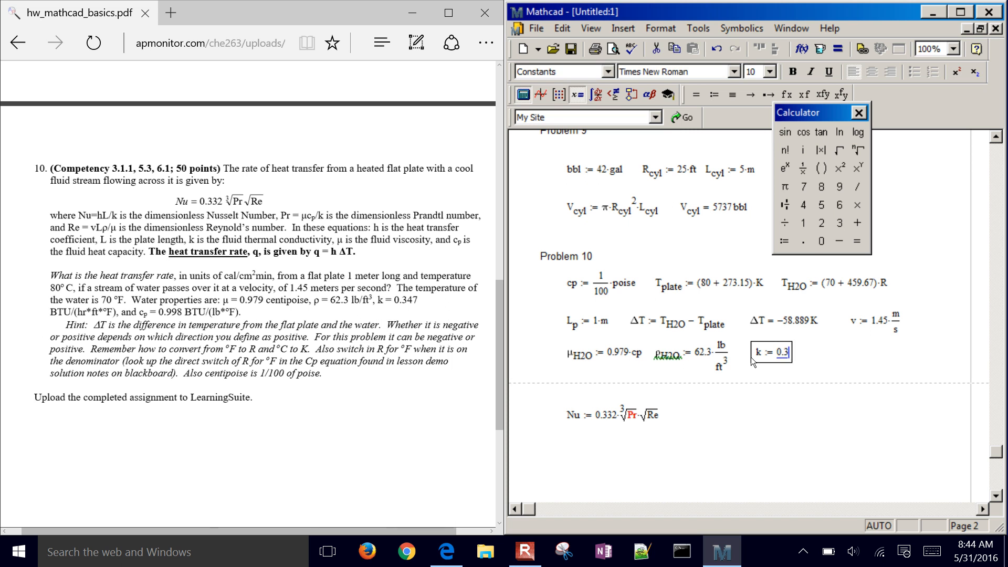
pyautogui.write('47·')
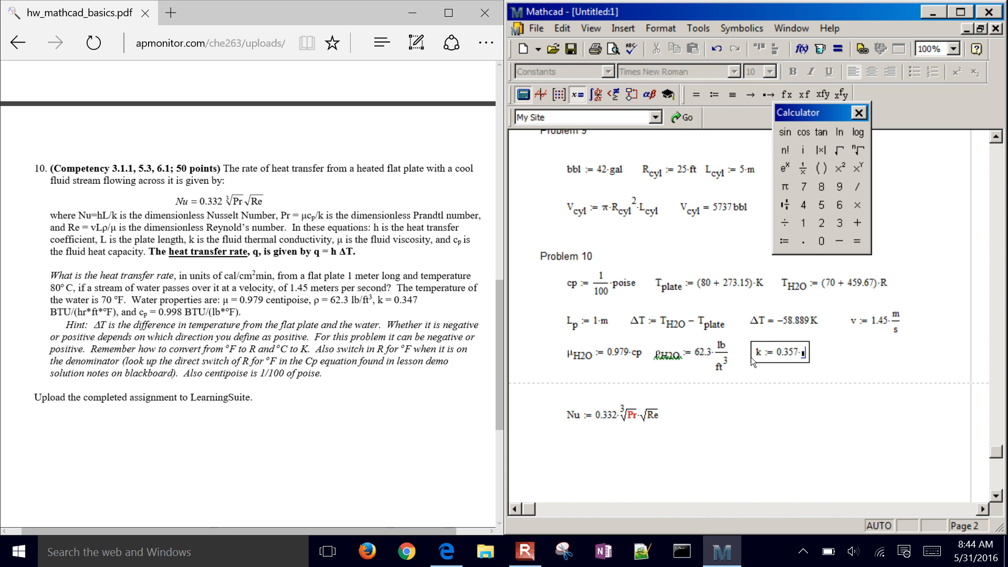
pyautogui.press('BackSpace')
pyautogui.press('BackSpace')
pyautogui.write('47*BY')
pyautogui.press('BackSpace')
pyautogui.write('T')
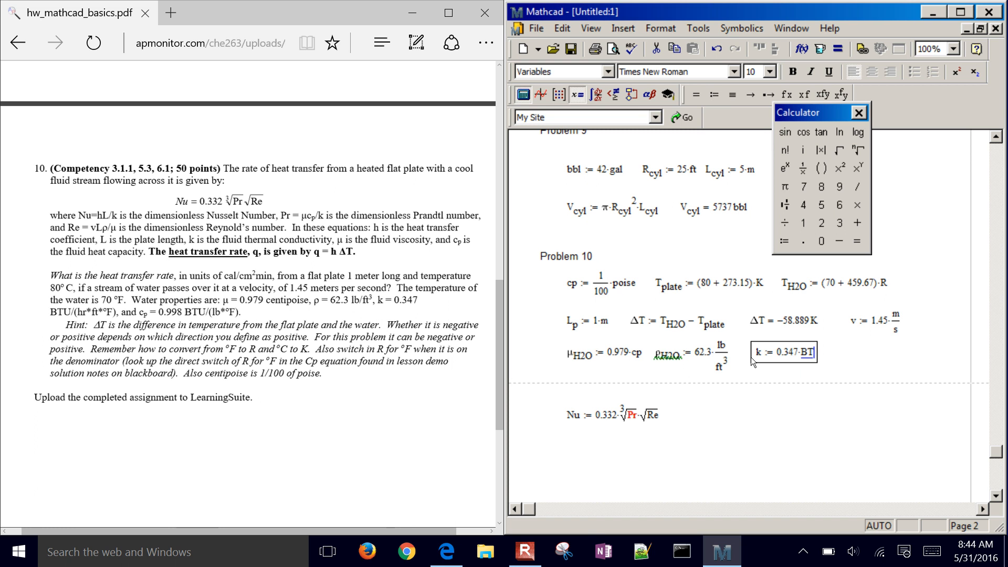
pyautogui.write('U/hr')
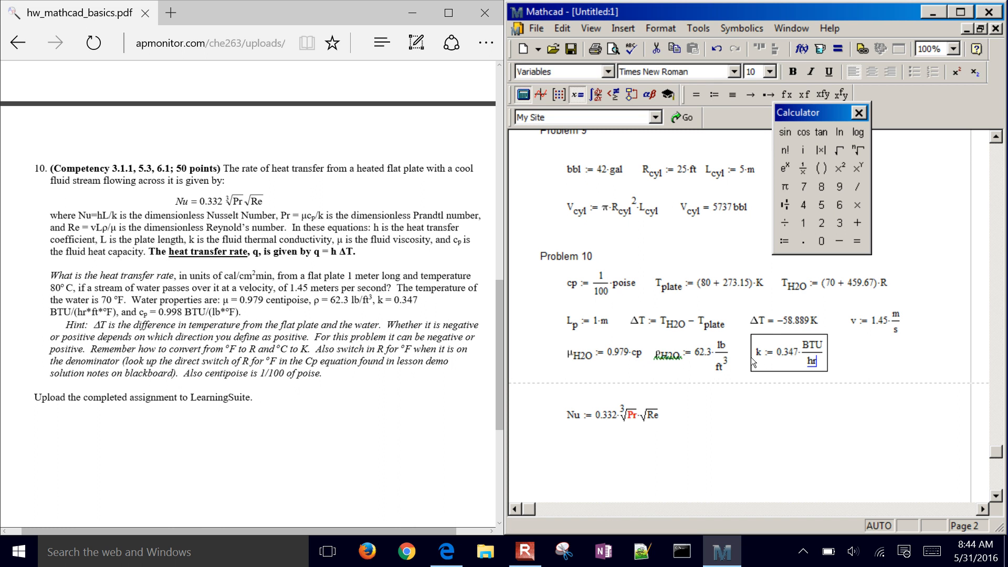
pyautogui.write('*ft*R')
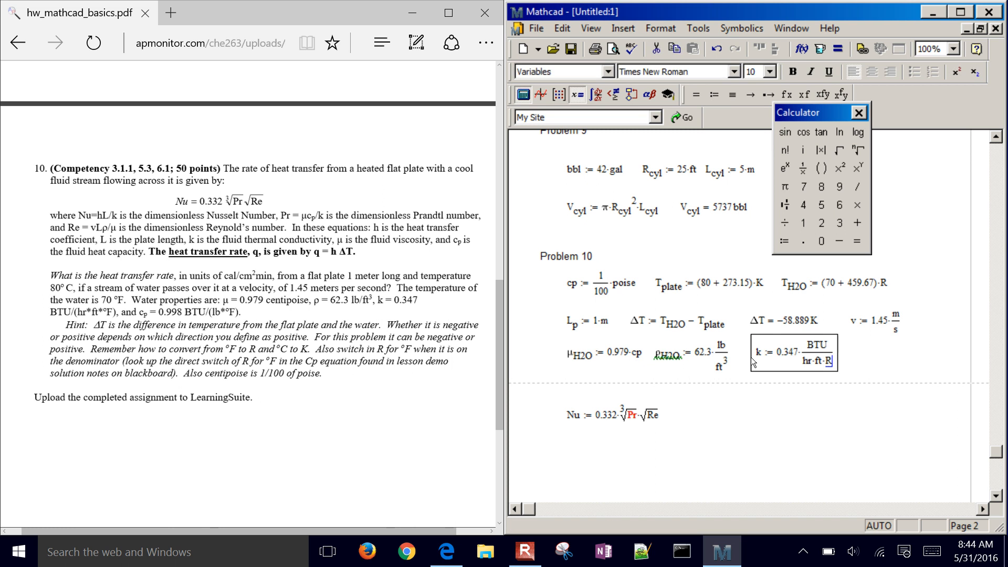
pyautogui.press('Right')
pyautogui.press('Right')
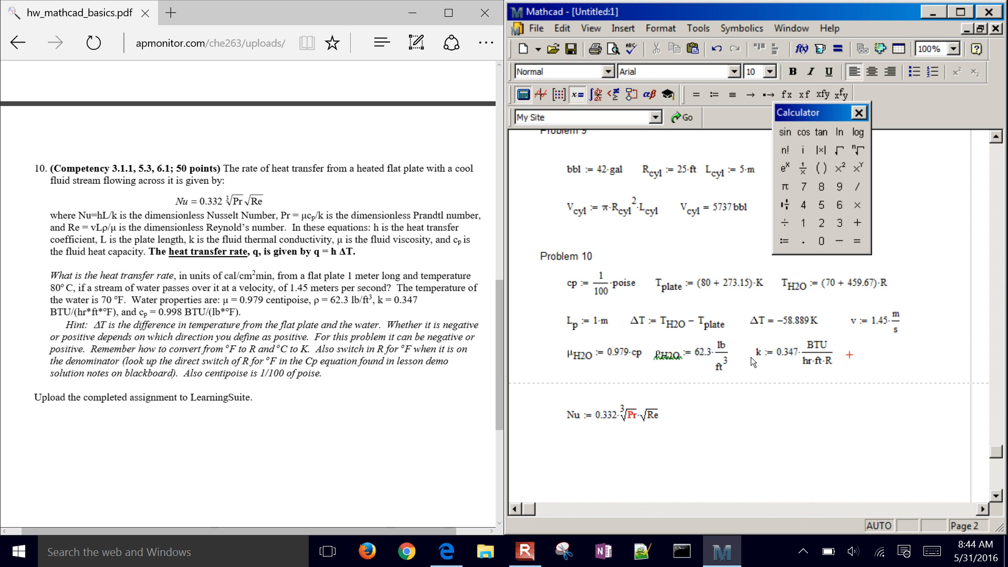
# Step: Define the heat capacity beside k as c_p := 0.998·BTU/(lb·R), with p as a literal subscript
pyautogui.write('c')
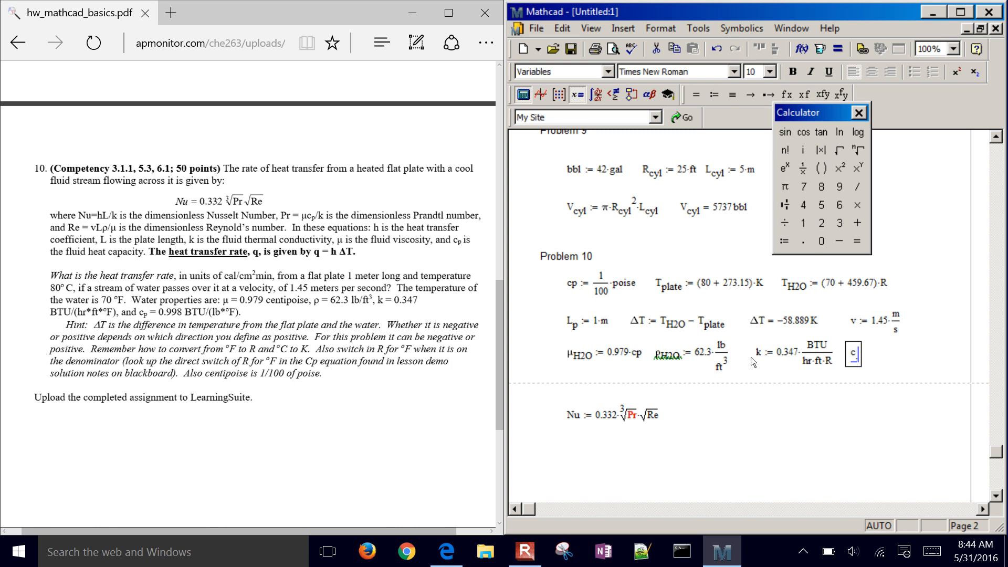
pyautogui.write('.p:0.')
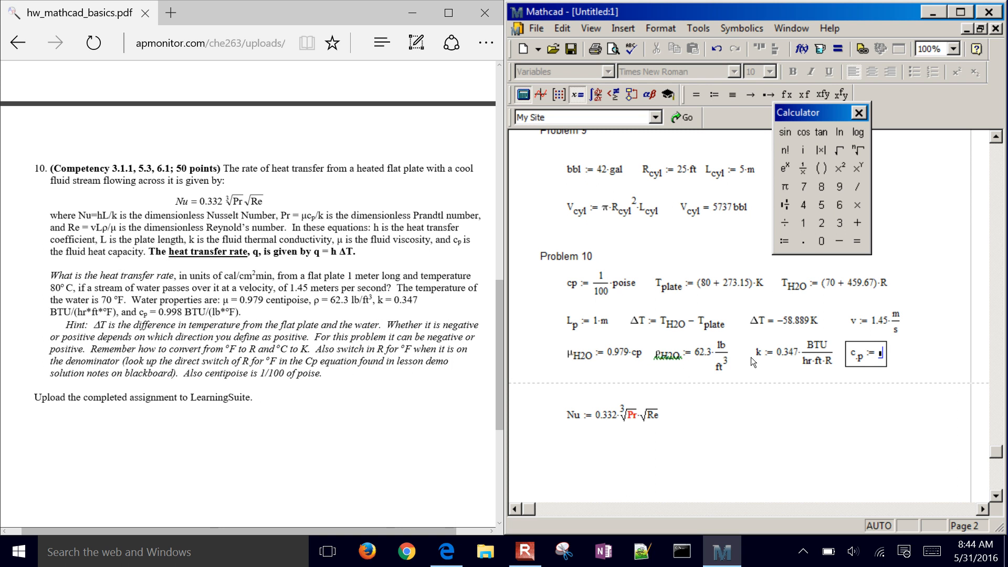
pyautogui.write('998')
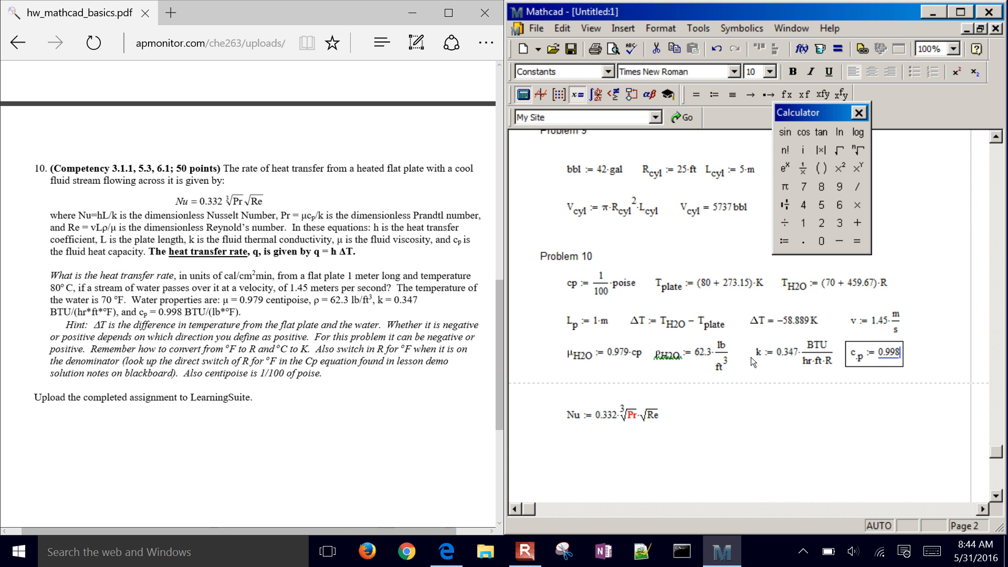
pyautogui.write('*BTU')
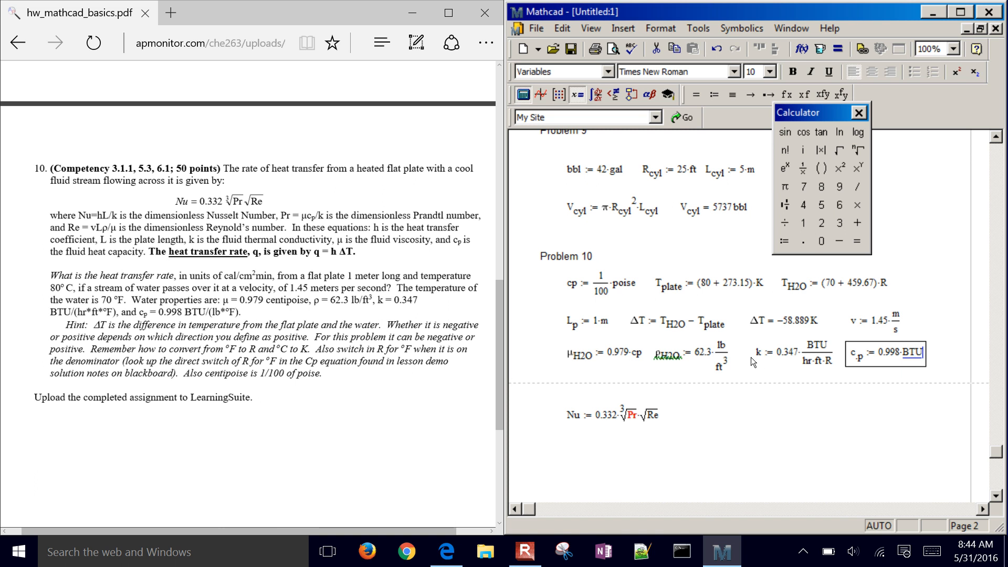
pyautogui.write('/lb*R')
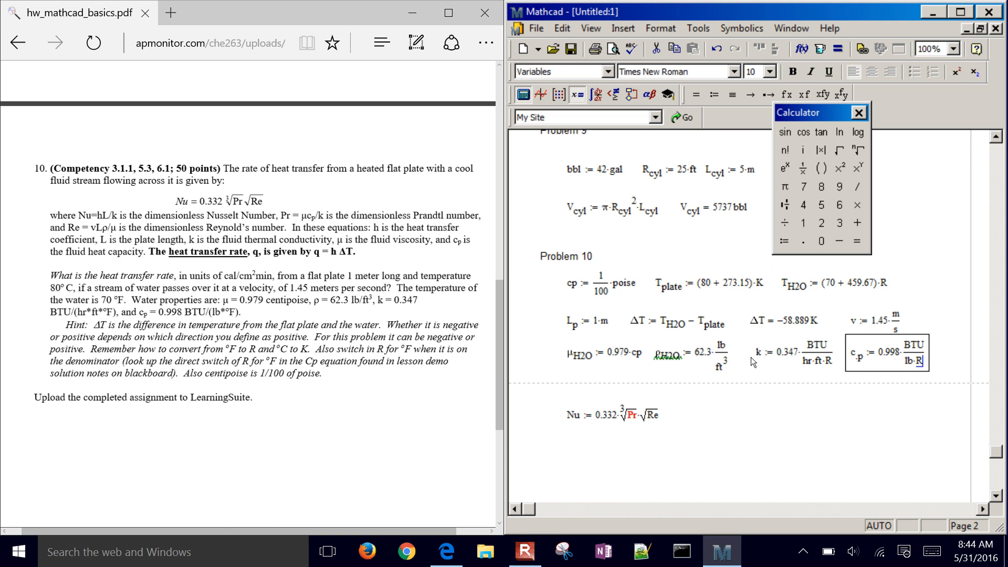
# Step: Insert blank lines between the water-property row and the Nu equation to make room for another definition
pyautogui.press('Return')
pyautogui.click(522, 404)
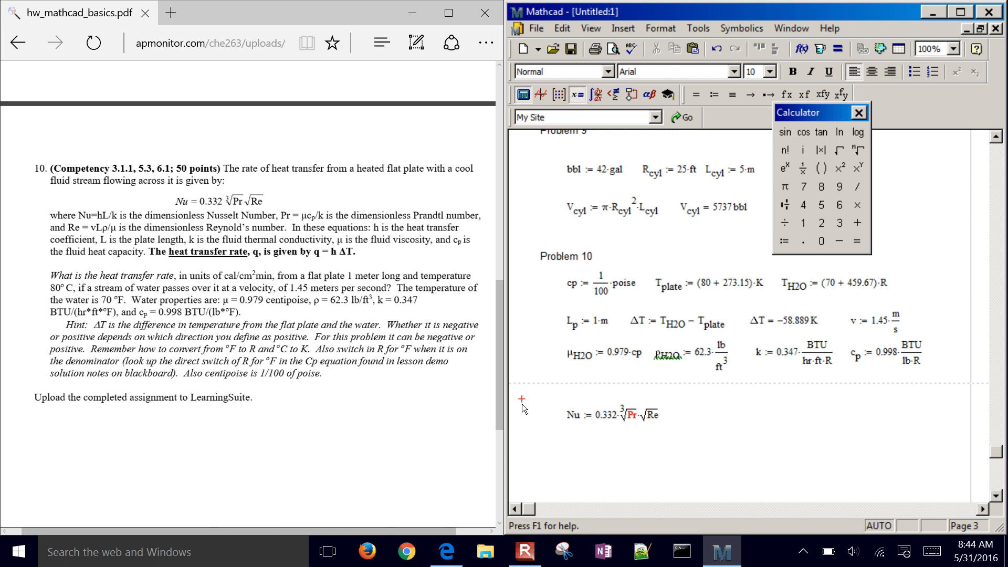
pyautogui.press('Return')
pyautogui.press('Return')
pyautogui.press('Return')
pyautogui.press('Return')
# Step: Define the Prandtl number above Nu as Pr := μ_H2O·c_p/k, using literal subscripts, and evaluate Pr beside it
pyautogui.press('Up')
pyautogui.press('Up')
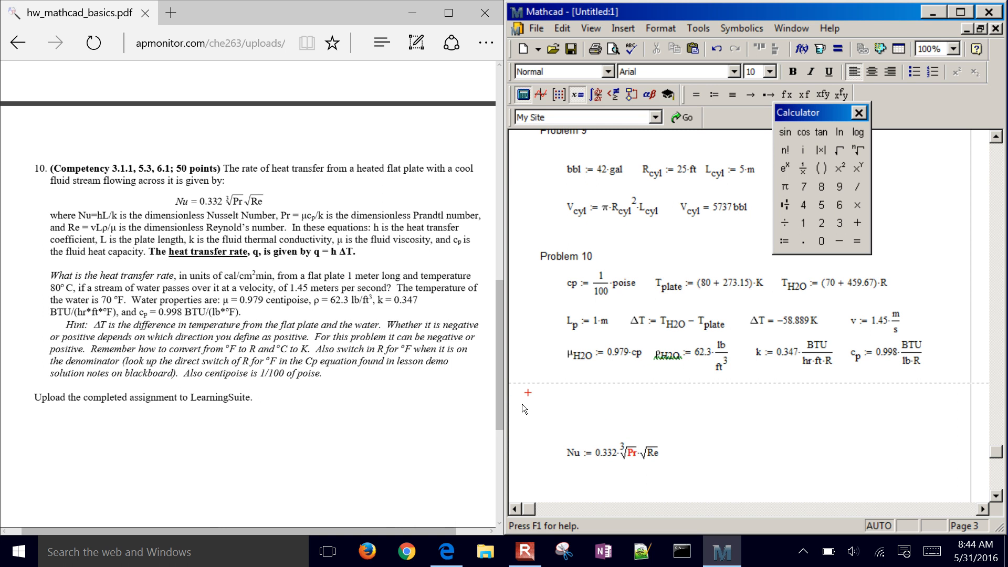
pyautogui.press('Right')
pyautogui.press('Right')
pyautogui.press('Right')
pyautogui.press('Right')
pyautogui.press('Right')
pyautogui.press('Right')
pyautogui.press('Right')
pyautogui.press('Down')
pyautogui.write('Pr := ')
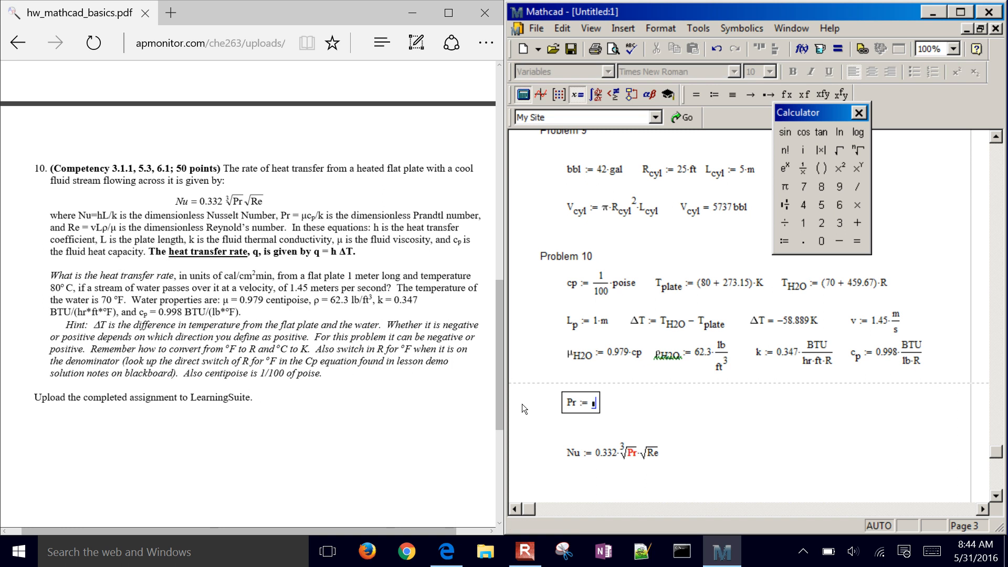
pyautogui.write('m')
pyautogui.hotkey('ctrl', 'g')
pyautogui.write('.Hw')
pyautogui.press('BackSpace')
pyautogui.write('2O*')
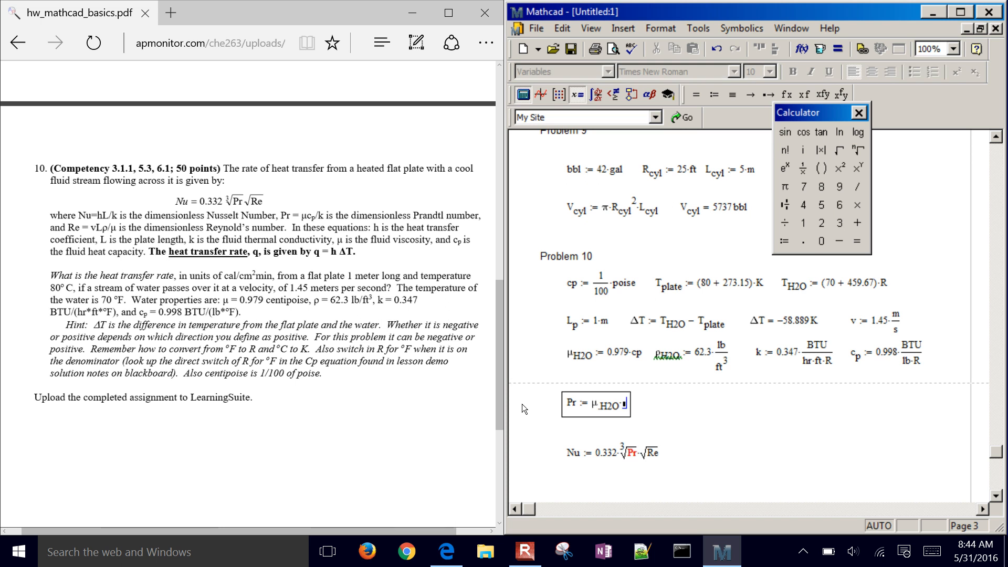
pyautogui.write('c.p')
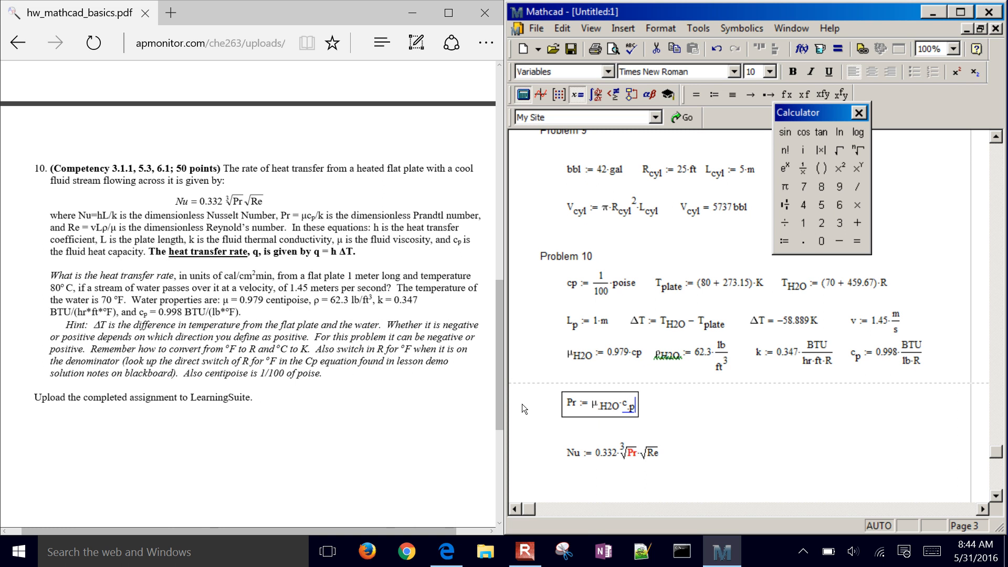
pyautogui.press('space')
pyautogui.write('/k')
pyautogui.press('Right')
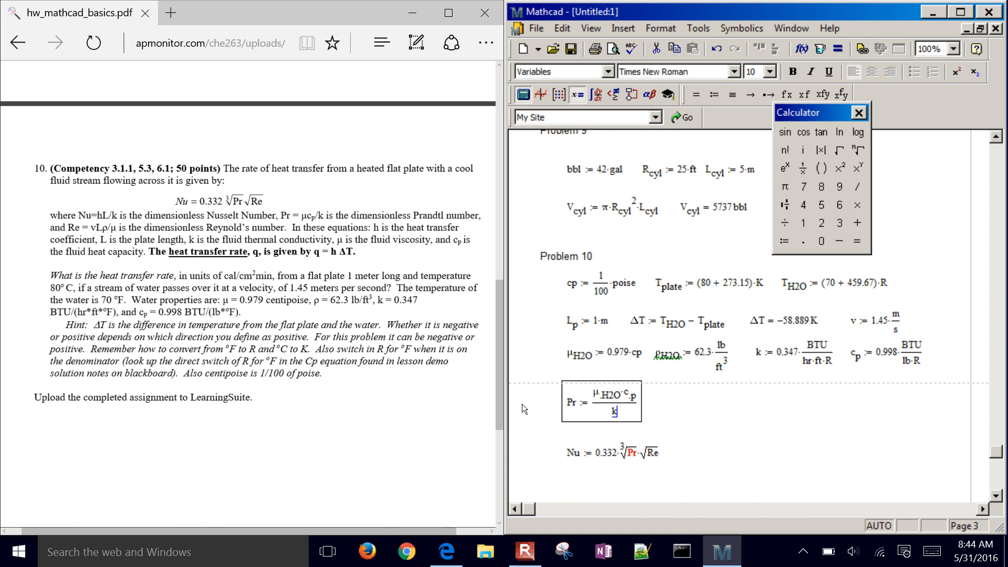
pyautogui.write('Pr=')
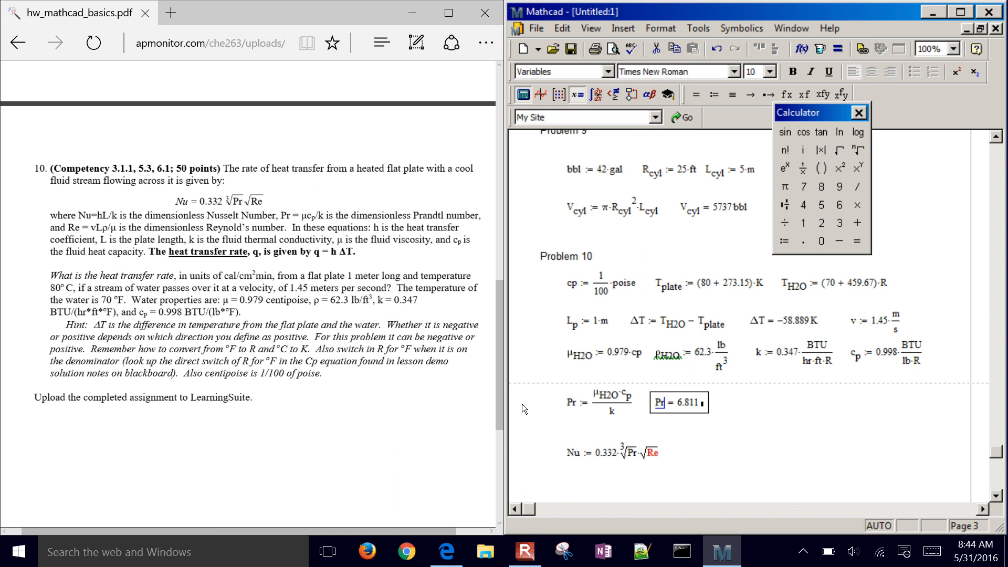
# Step: Insert blank lines between the Pr definition and the Nu equation, and place the insertion point there, aligned with Pr
pyautogui.click(522, 404)
pyautogui.press('Return')
pyautogui.press('Return')
pyautogui.press('Return')
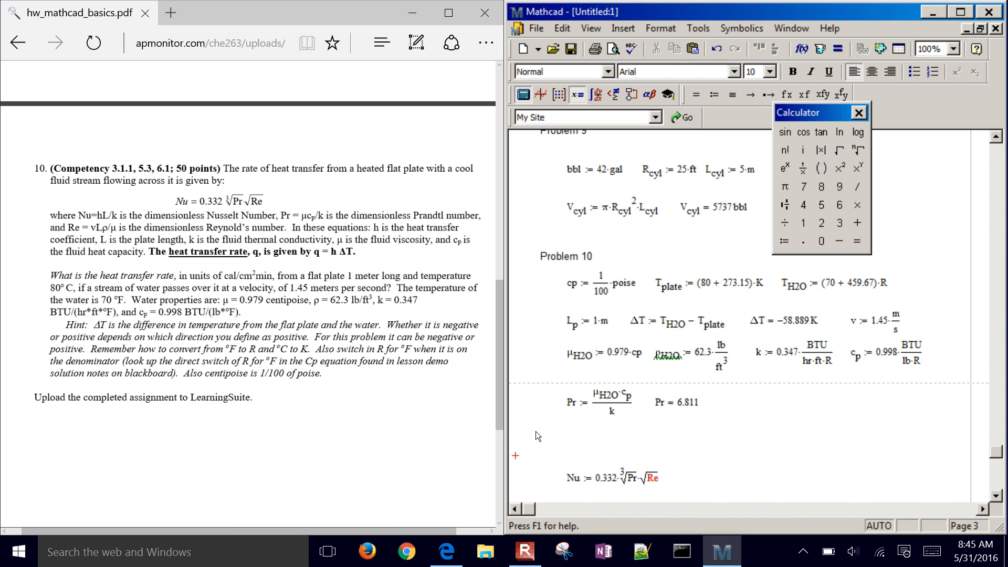
pyautogui.click(564, 443)
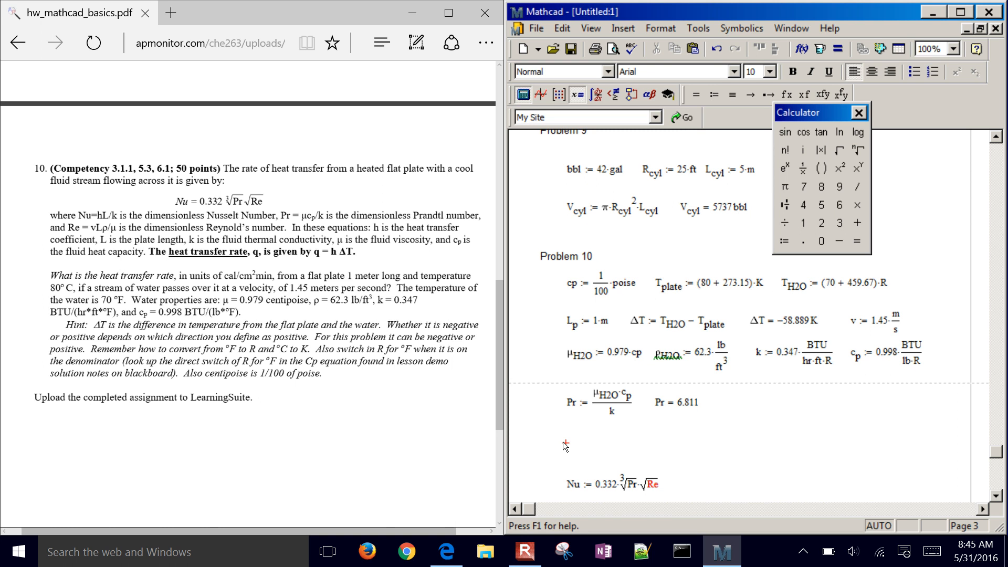
# Step: Define the Reynolds number below Pr as Re := ρ_H2O·L_p·v/μ_H2O, using literal subscripts, and evaluate Re beside it
pyautogui.write('Re:')
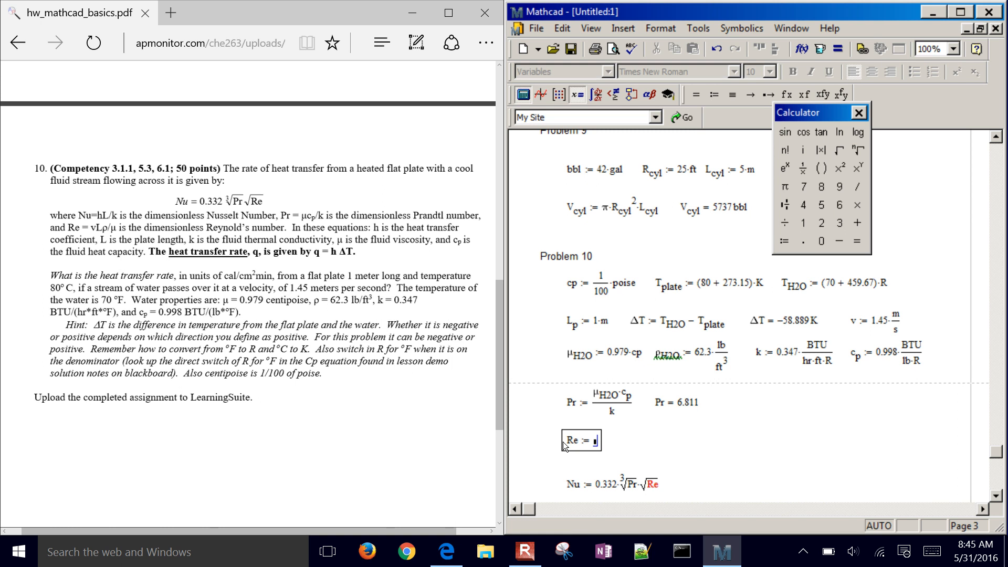
pyautogui.write('r')
pyautogui.hotkey('ctrl', 'g')
pyautogui.write('.H2O')
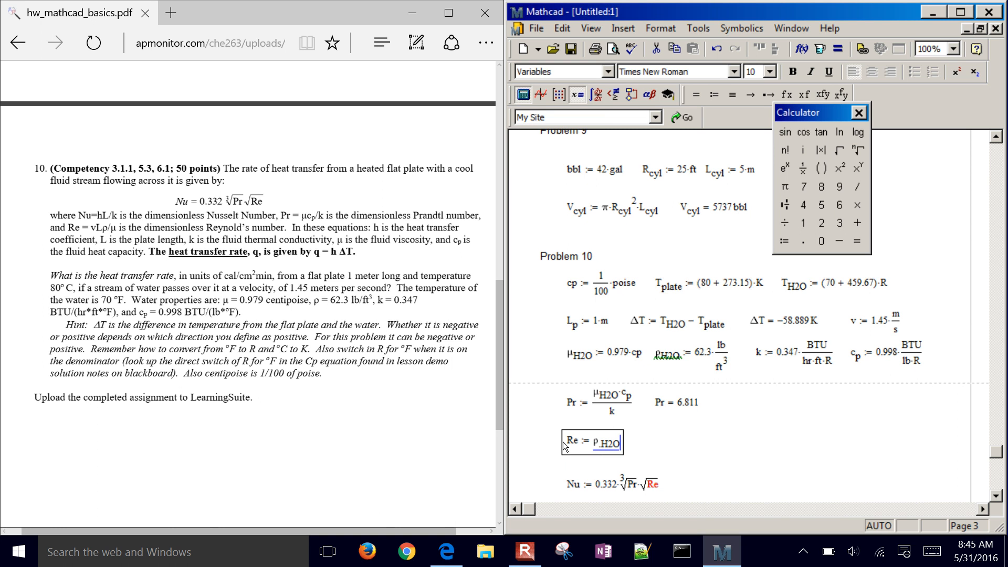
pyautogui.write('*L.')
pyautogui.write('*v')
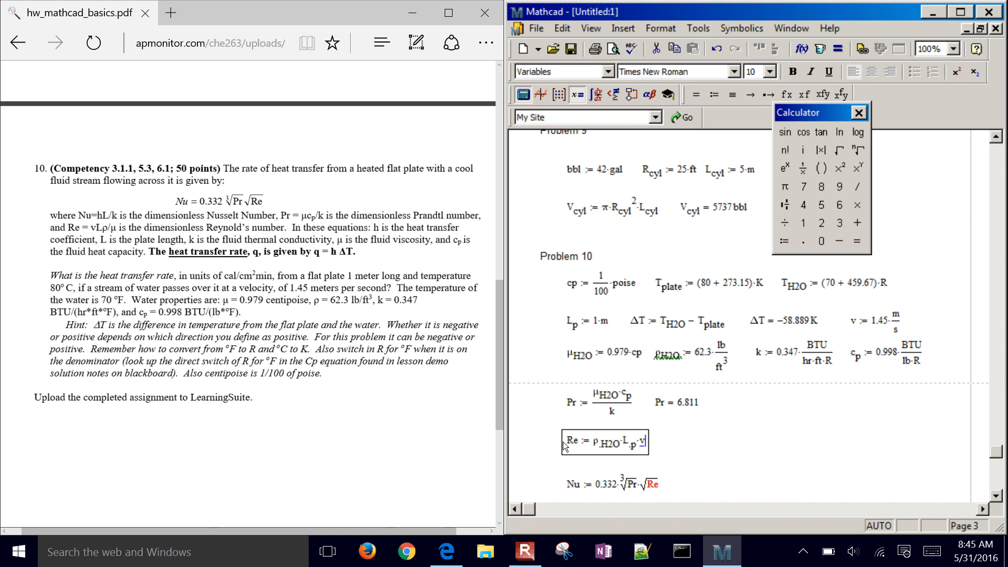
pyautogui.press('space')
pyautogui.press('space')
pyautogui.write('/')
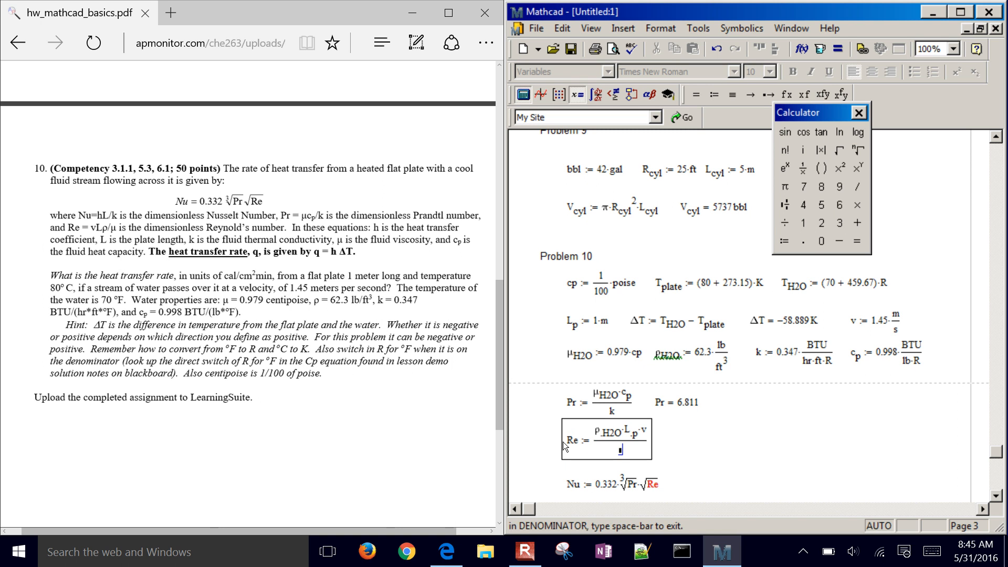
pyautogui.write('m')
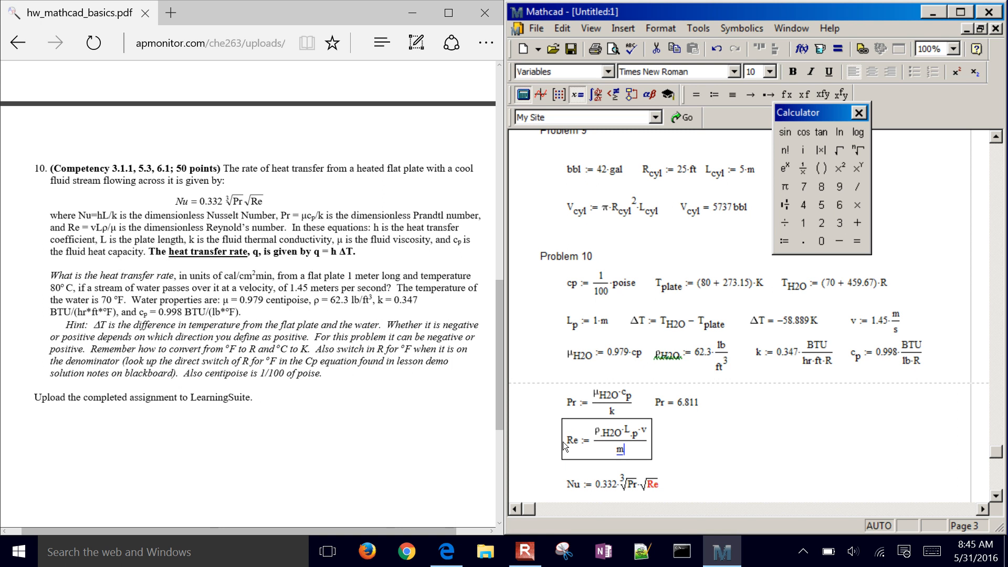
pyautogui.hotkey('ctrl', 'g')
pyautogui.write('.H2O')
pyautogui.press('Return')
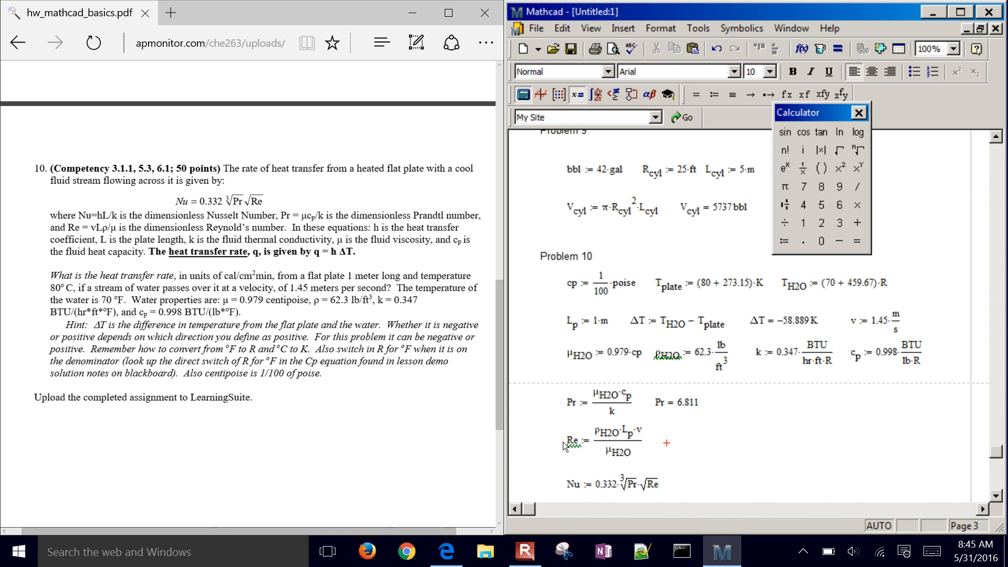
pyautogui.write('Re=')
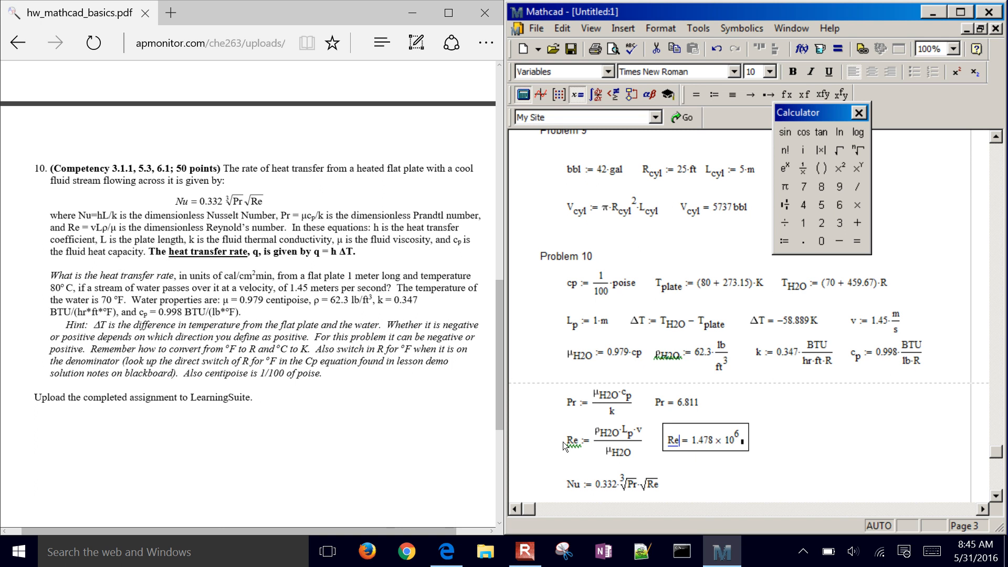
# Step: Evaluate the Nusselt number Nu beside its equation
pyautogui.click(818, 454)
pyautogui.click(711, 475)
pyautogui.write('Nu = 765.121')
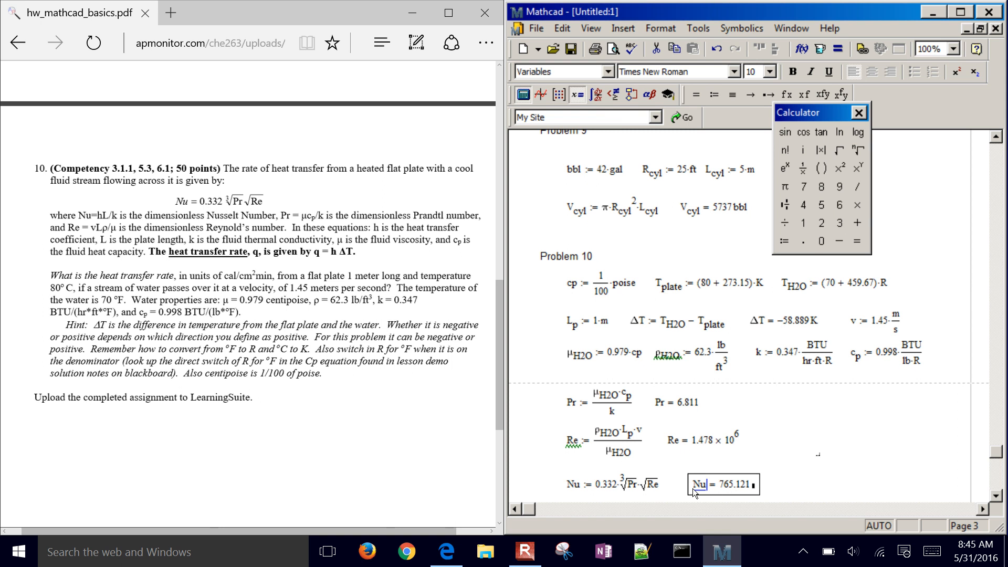
# Step: Bring the empty area below the Nu equation into view and close the Calculator palette covering the worksheet
pyautogui.click(996, 496)
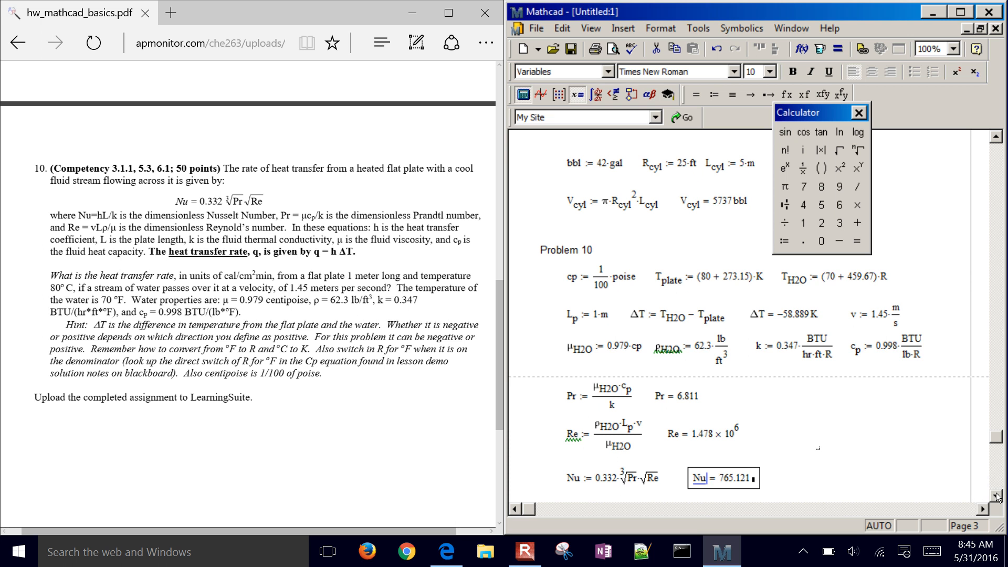
pyautogui.click(995, 496)
pyautogui.click(996, 495)
pyautogui.click(996, 495)
pyautogui.click(995, 496)
pyautogui.click(995, 495)
pyautogui.click(995, 496)
pyautogui.click(995, 495)
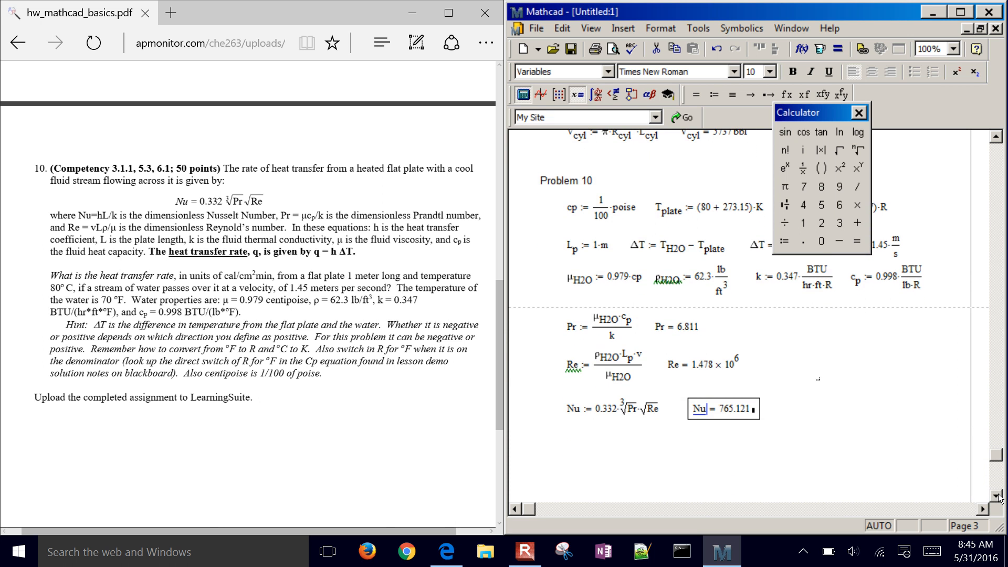
pyautogui.click(857, 111)
# Step: Define the heat transfer coefficient below Nu as h := Nu·k/L_p, with p as a literal subscript, and evaluate h beside it
pyautogui.click(561, 451)
pyautogui.click(565, 454)
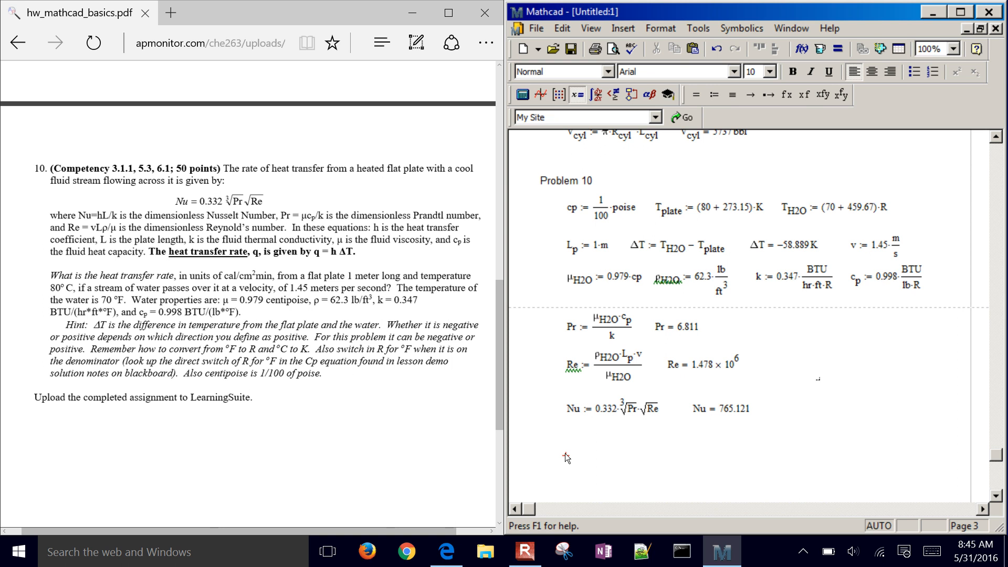
pyautogui.write('h')
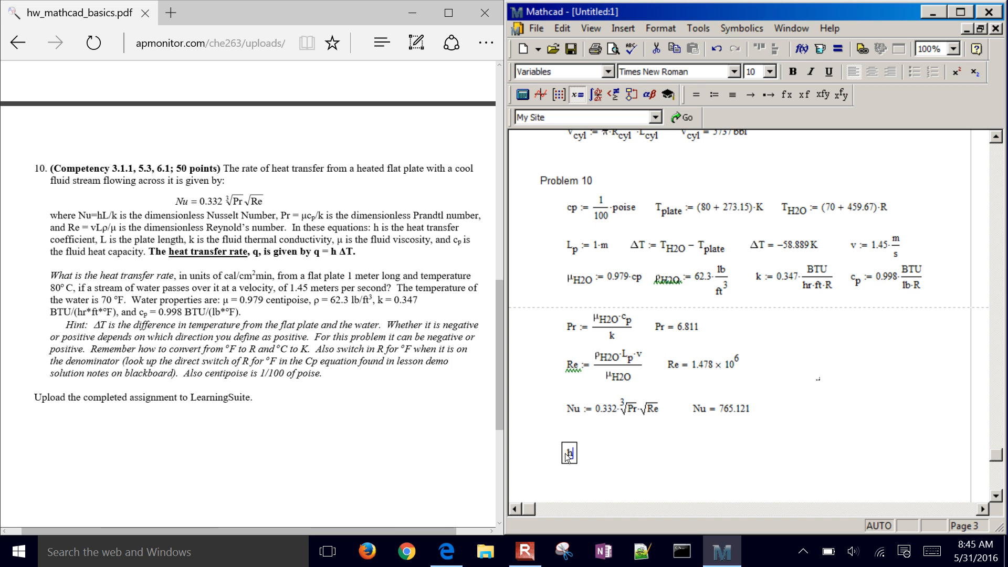
pyautogui.write(':Nu')
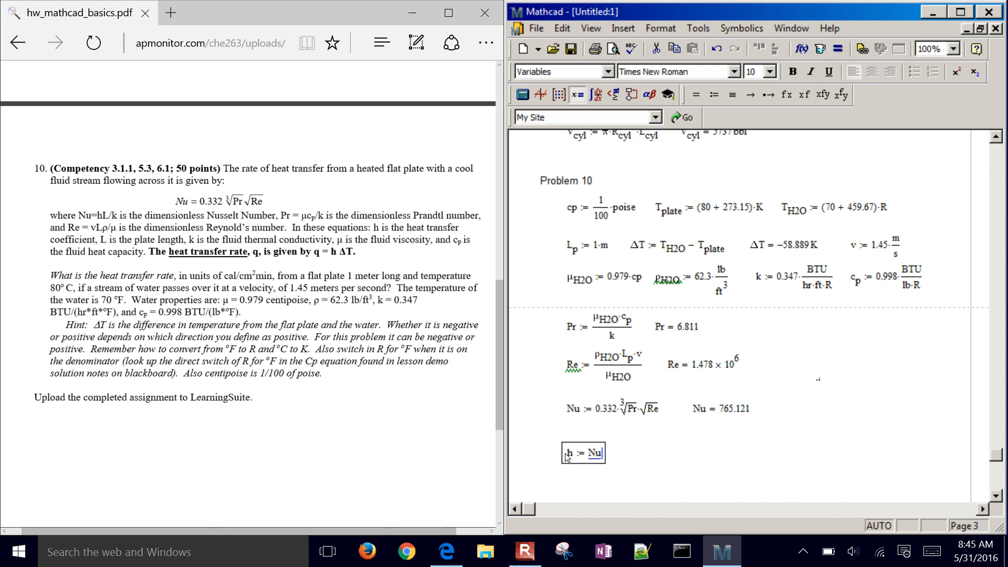
pyautogui.write('*k/')
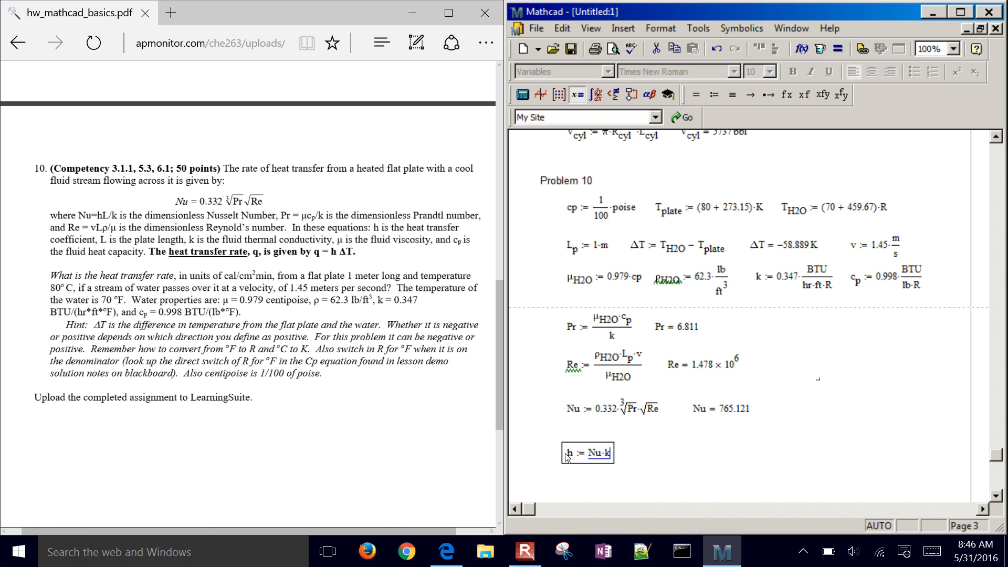
pyautogui.write('L/')
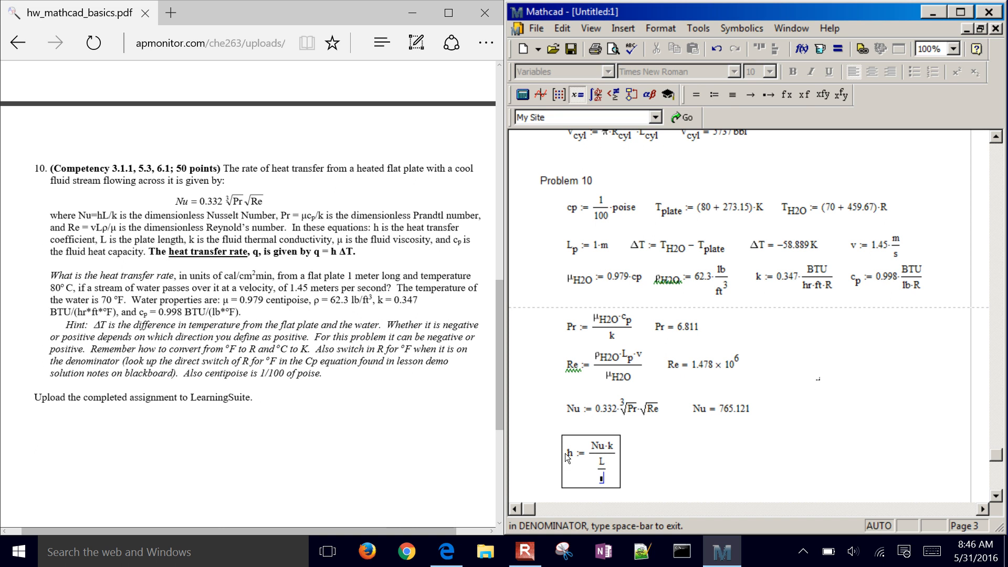
pyautogui.press('BackSpace')
pyautogui.write('.p')
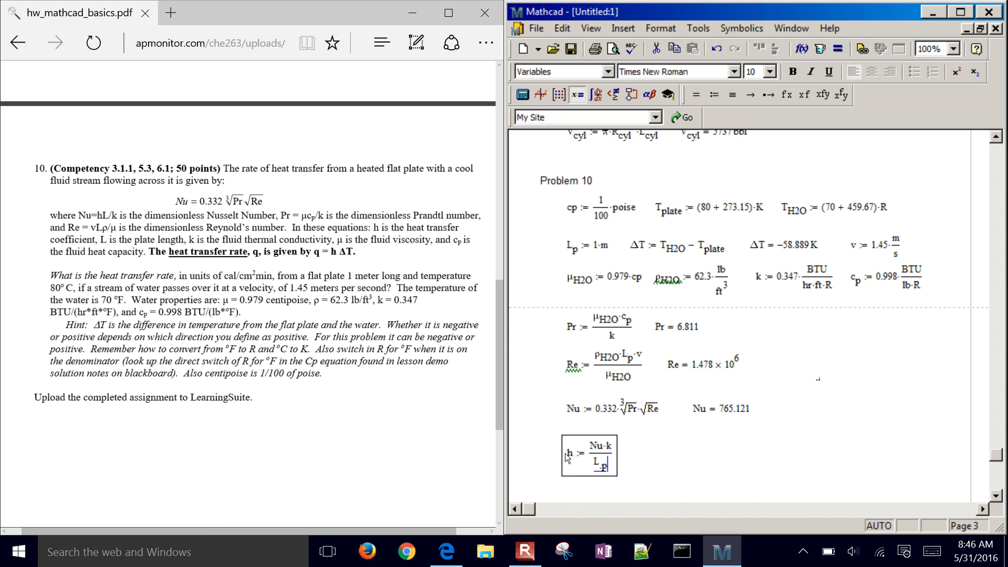
pyautogui.press('Return')
pyautogui.write('h=')
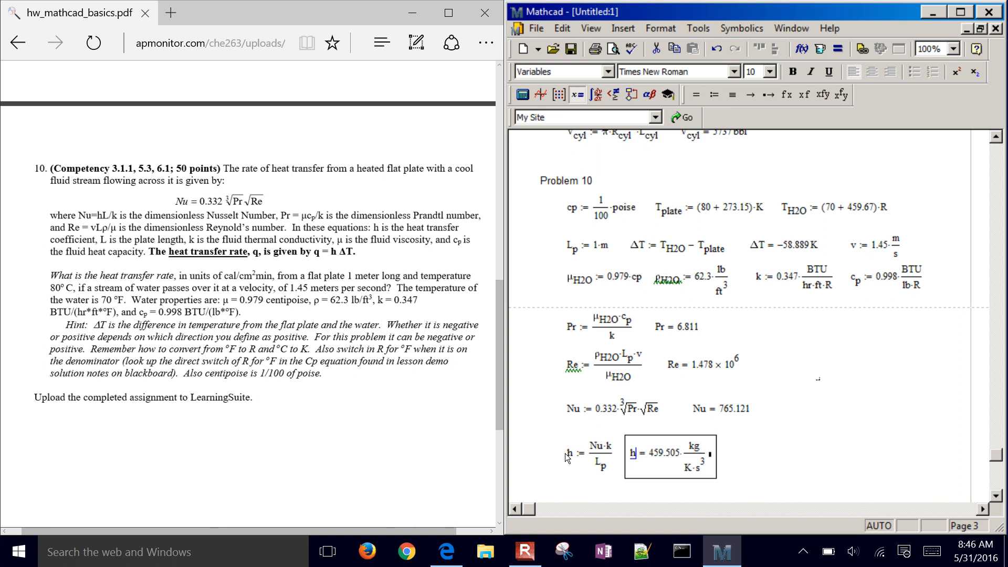
# Step: Convert the displayed h result to units of W/(m^2·K)
pyautogui.click(719, 452)
pyautogui.click(696, 465)
pyautogui.click(711, 454)
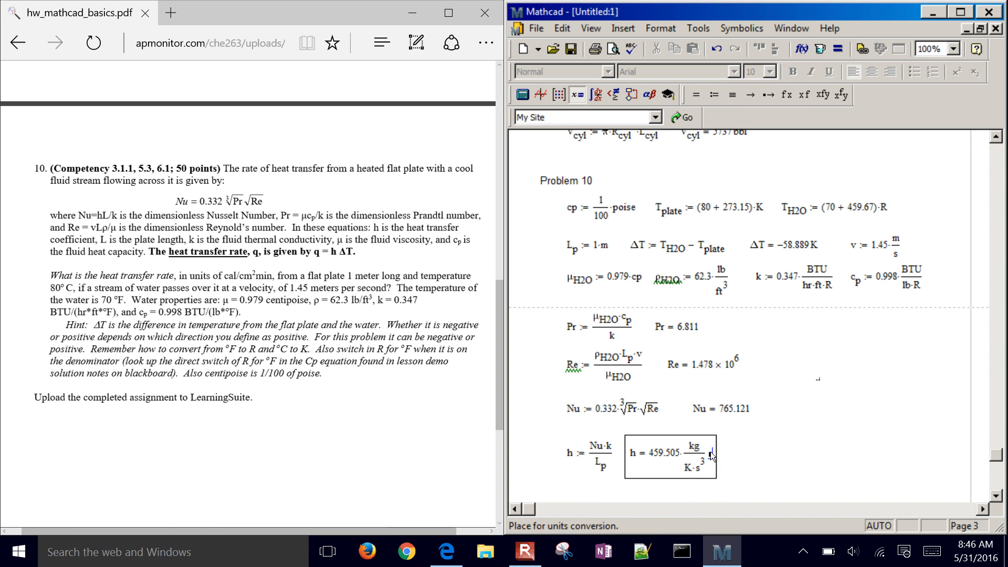
pyautogui.write('W/m')
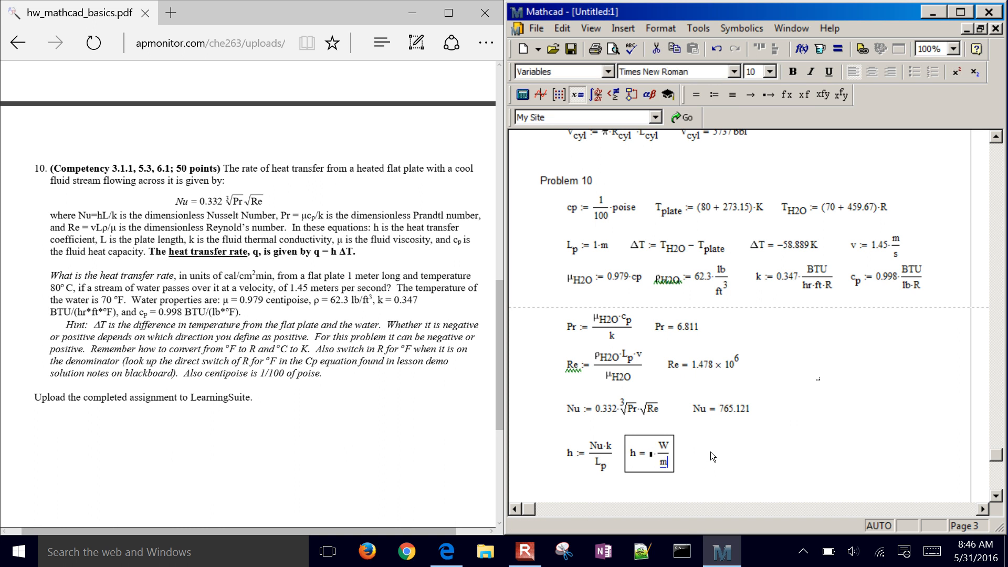
pyautogui.write('^2*K')
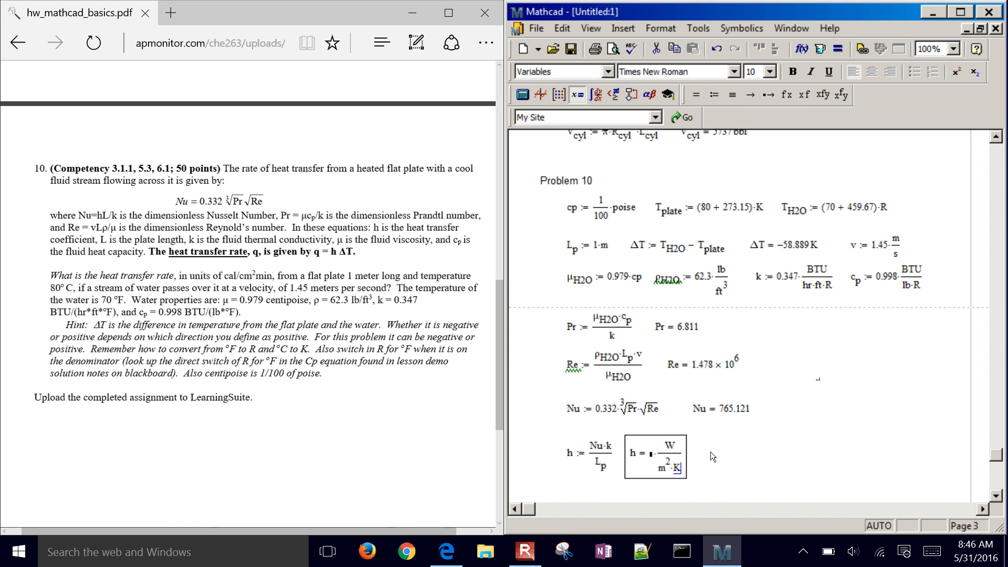
pyautogui.press('Return')
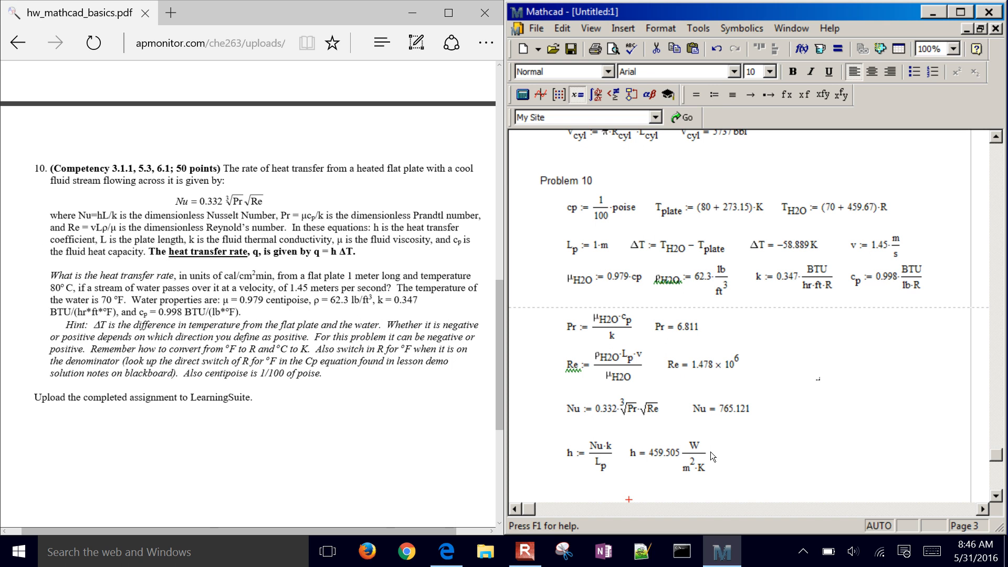
# Step: Define the heat transfer rate beside h as q := h·ΔT, with a Greek delta, and evaluate q beside it
pyautogui.click(736, 455)
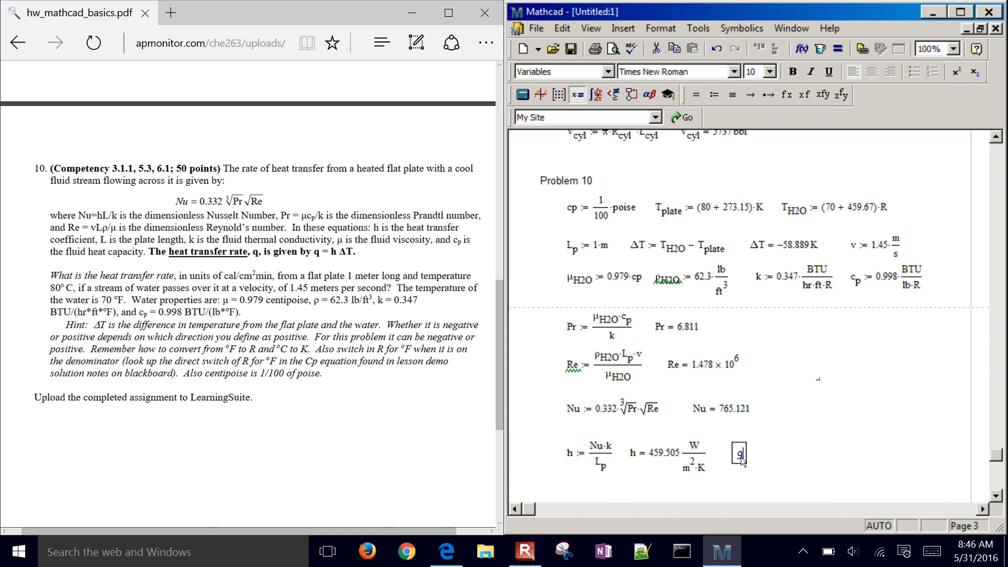
pyautogui.write('q:')
pyautogui.write('h')
pyautogui.write('*D')
pyautogui.hotkey('ctrl', 'g')
pyautogui.write('T')
pyautogui.press('Right')
pyautogui.press('Right')
pyautogui.press('Right')
pyautogui.write('q=')
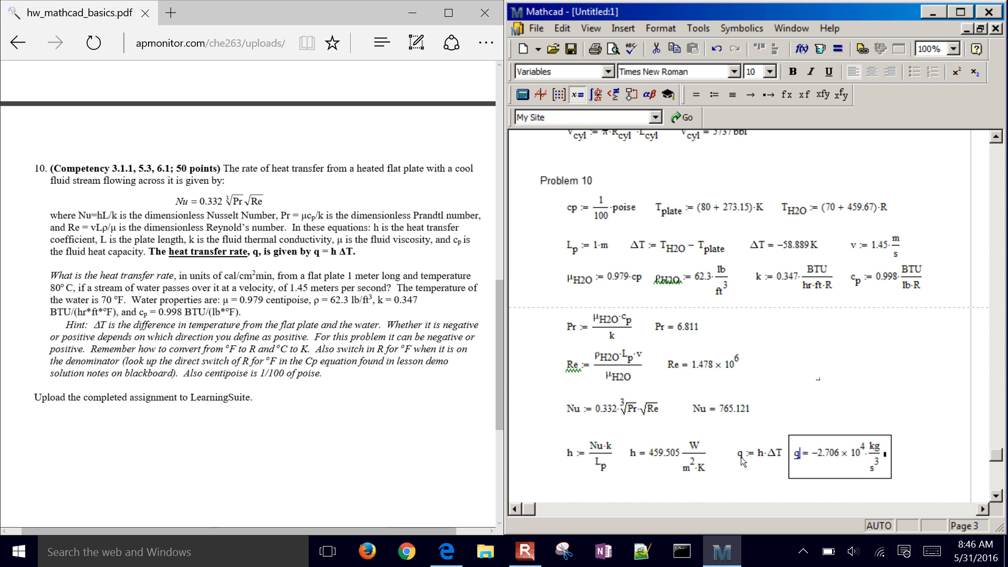
# Step: Convert the displayed q result to units of cal/(cm^2·min)
pyautogui.click(880, 454)
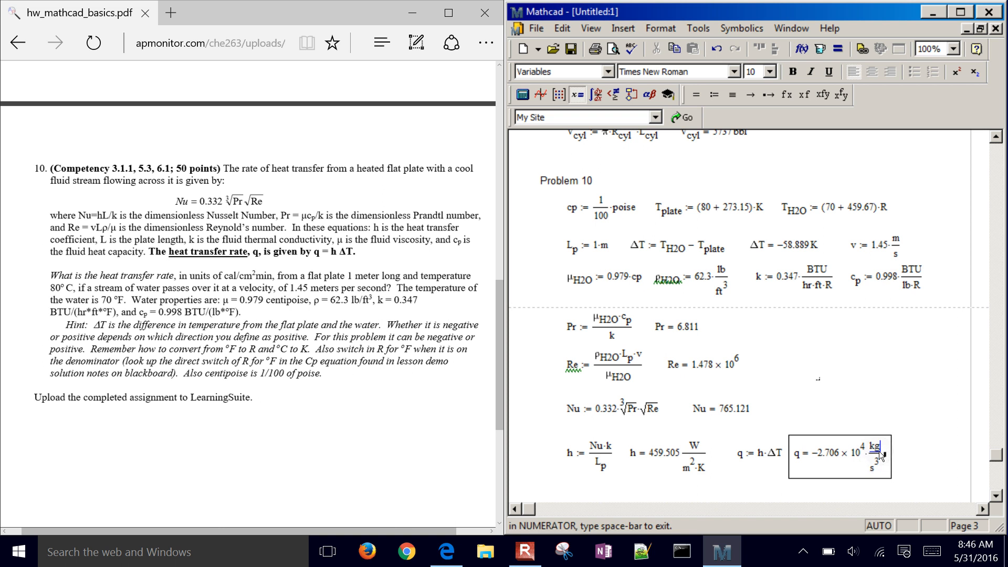
pyautogui.click(885, 454)
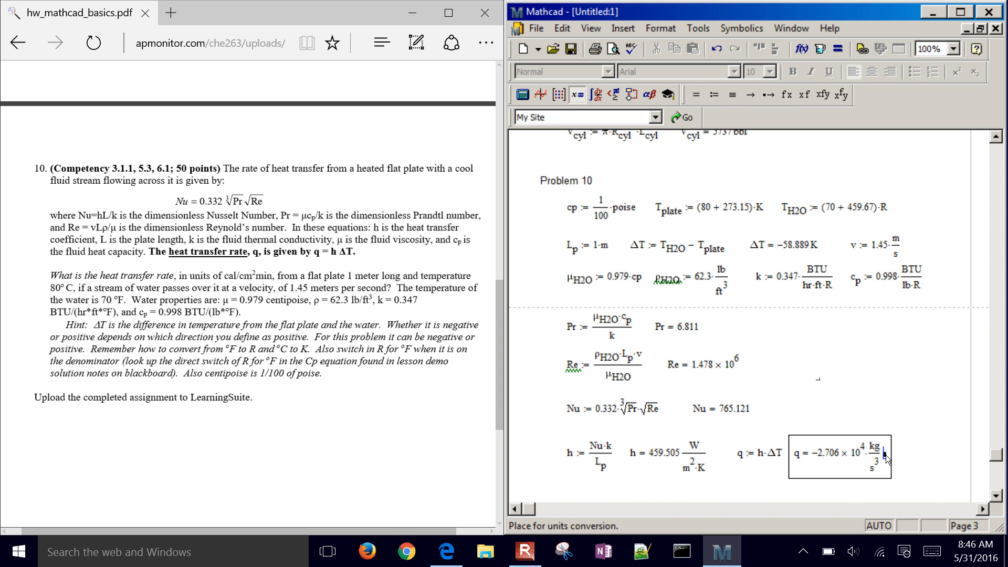
pyautogui.write('ca')
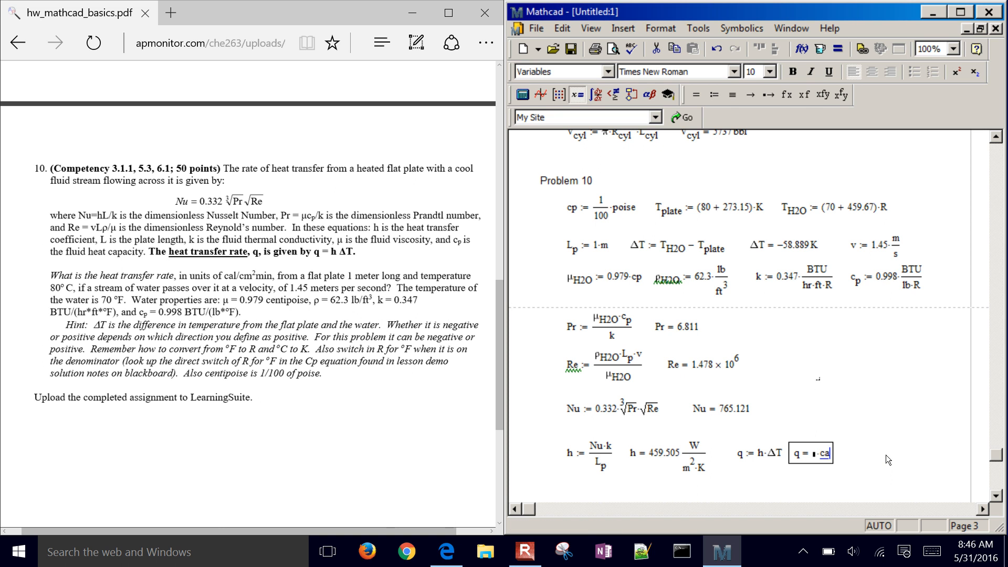
pyautogui.write('l/cm^2')
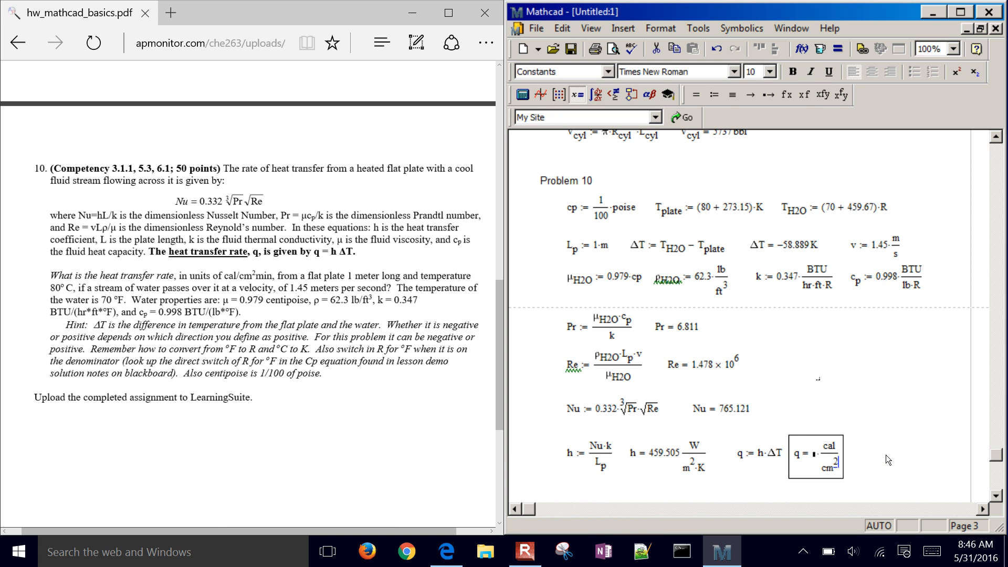
pyautogui.press('space')
pyautogui.write('*min')
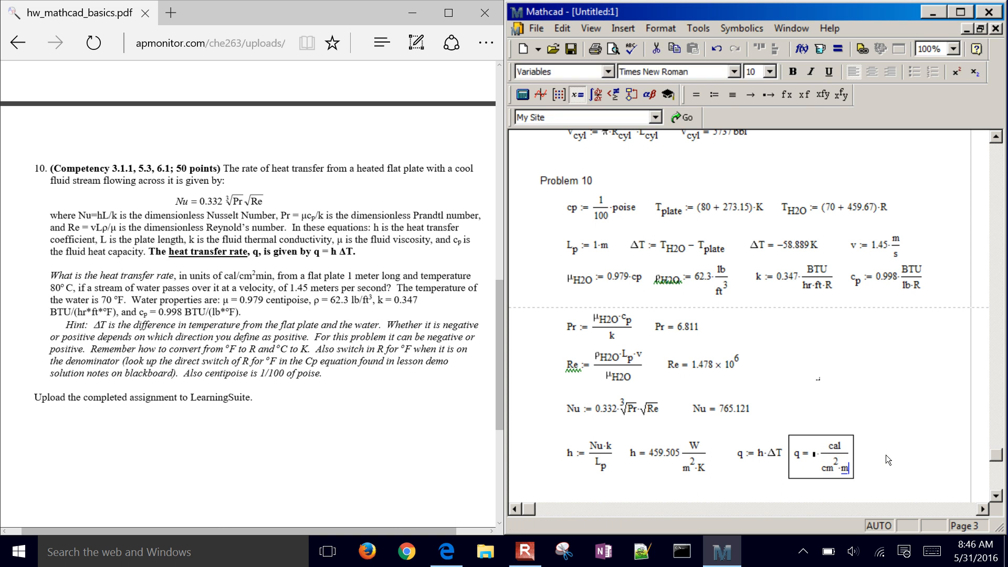
pyautogui.press('Return')
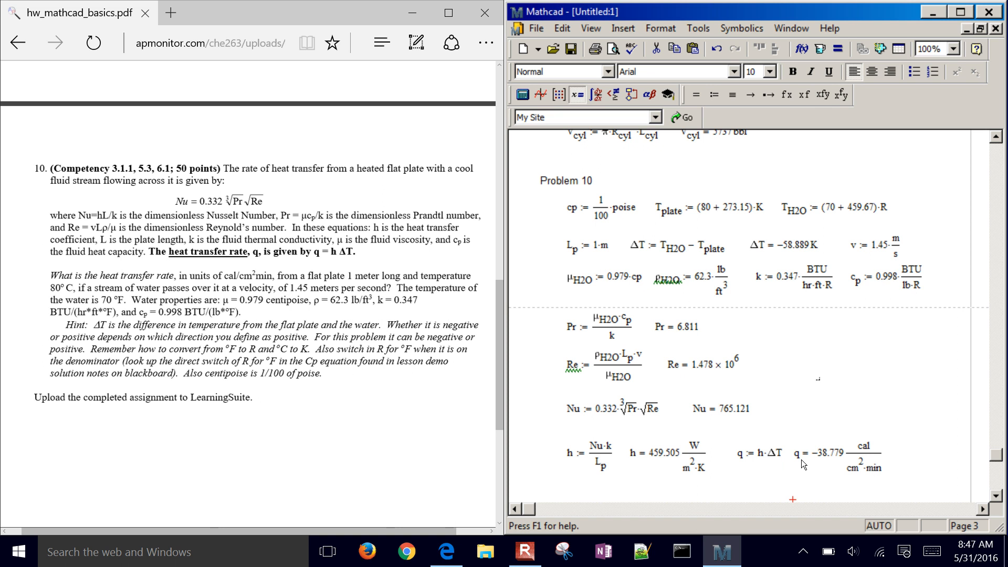
# Step: Choose Microsoft XPS Document Writer for printing all worksheet pages, and cancel the output file prompt without saving
pyautogui.click(536, 29)
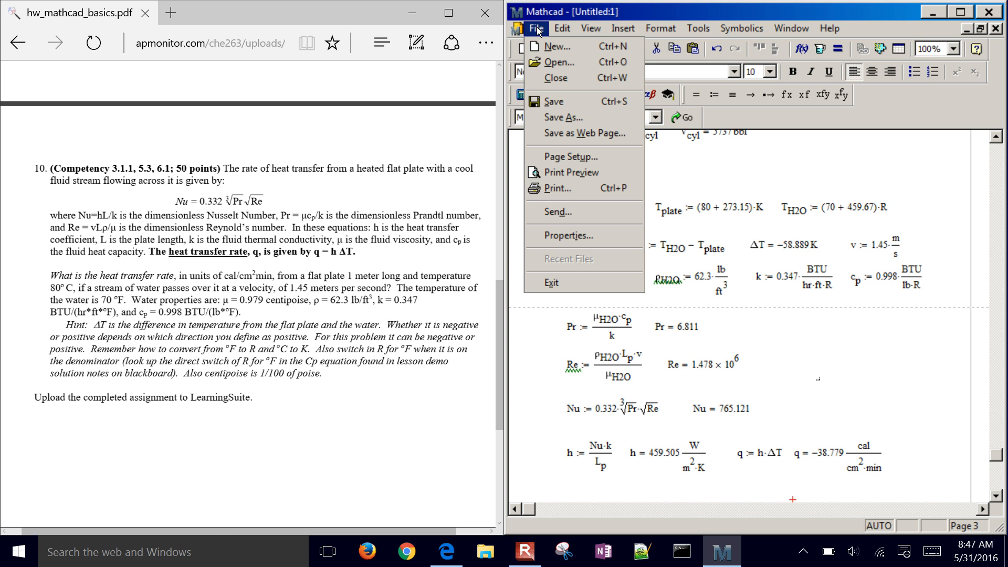
pyautogui.click(585, 189)
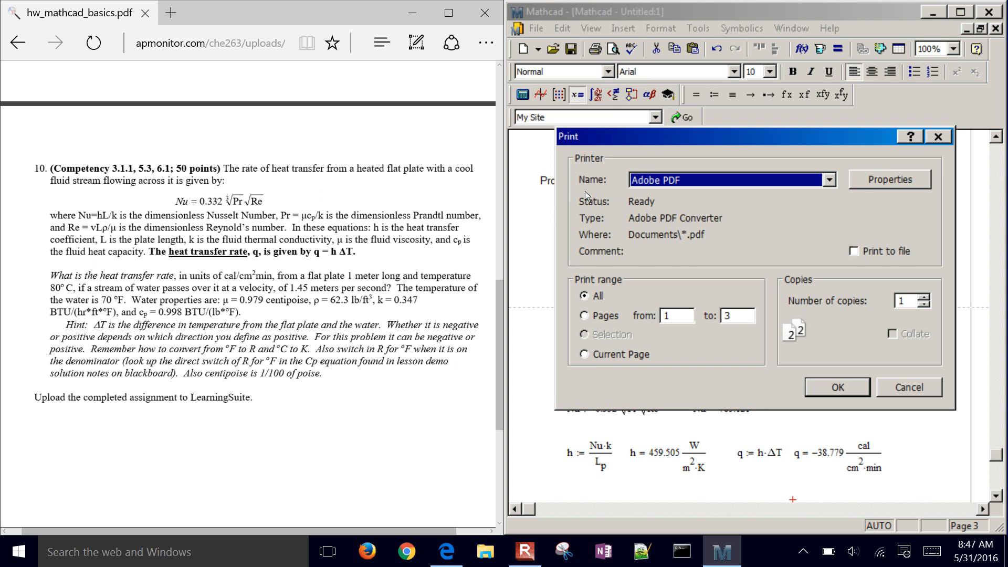
pyautogui.click(723, 180)
pyautogui.click(713, 219)
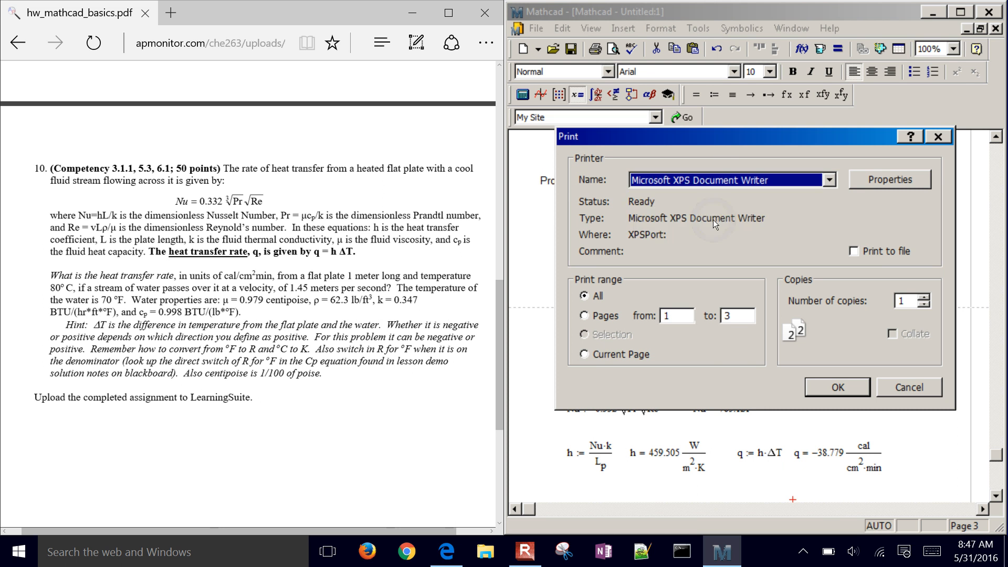
pyautogui.click(720, 180)
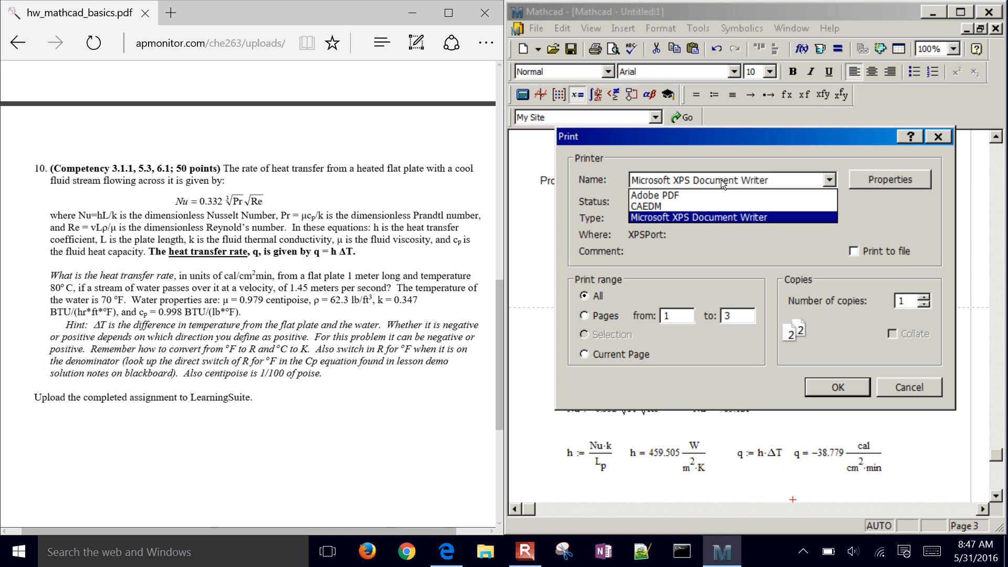
pyautogui.click(713, 216)
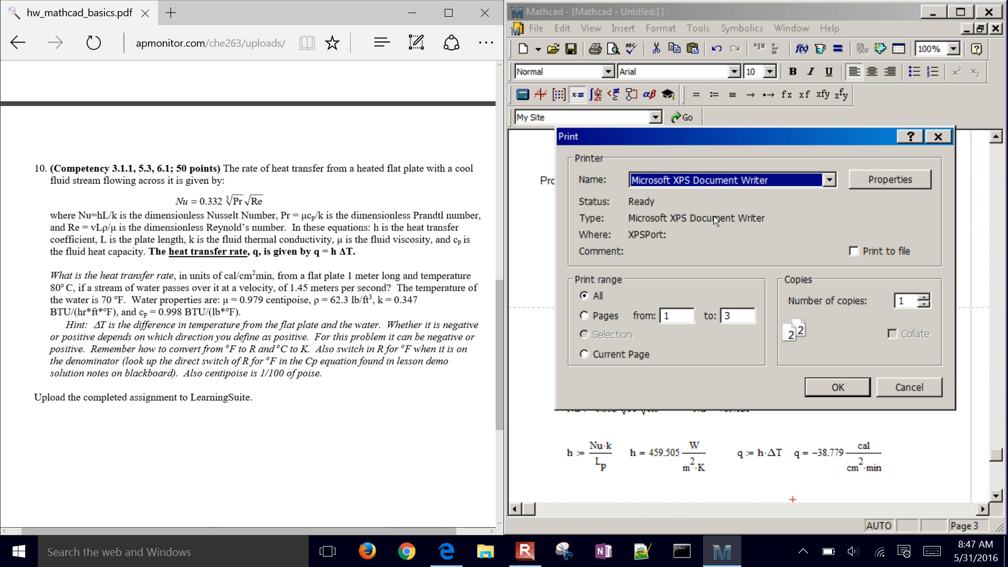
pyautogui.click(837, 388)
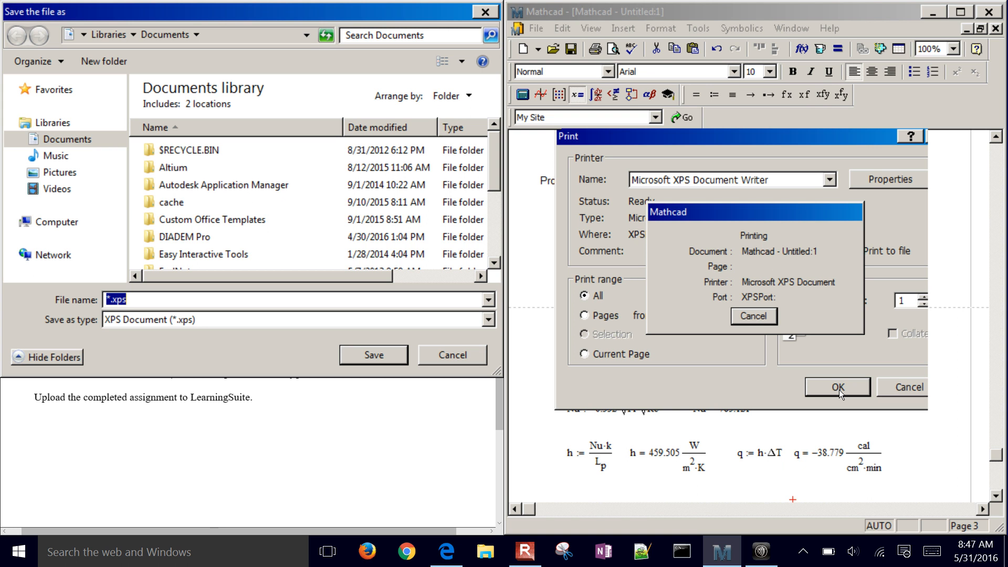
pyautogui.press('Escape')
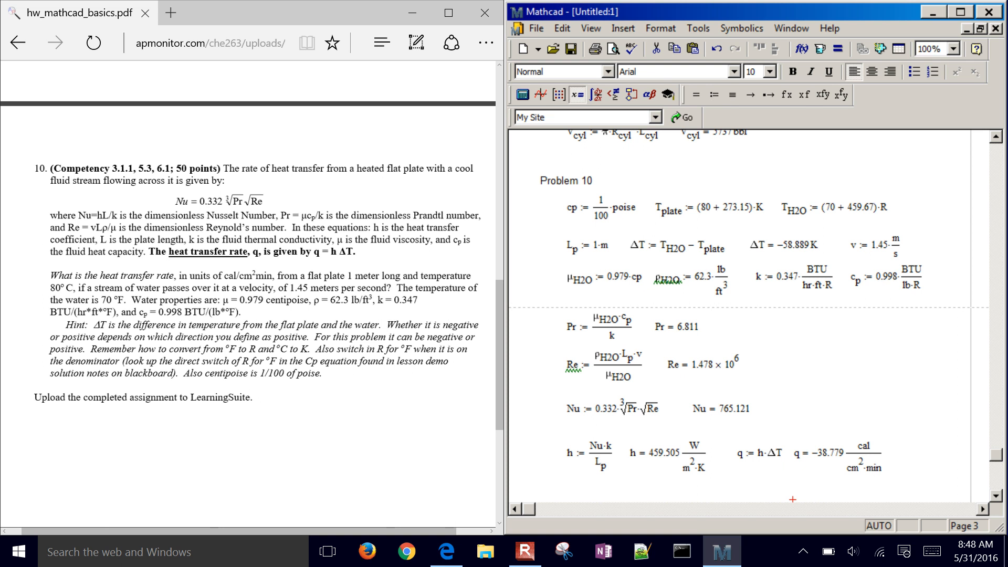
# Step: Start saving the worksheet under a new name on Local Disk (C: on SPRO), permitting all access to the computer's files
pyautogui.click(538, 30)
pyautogui.click(565, 117)
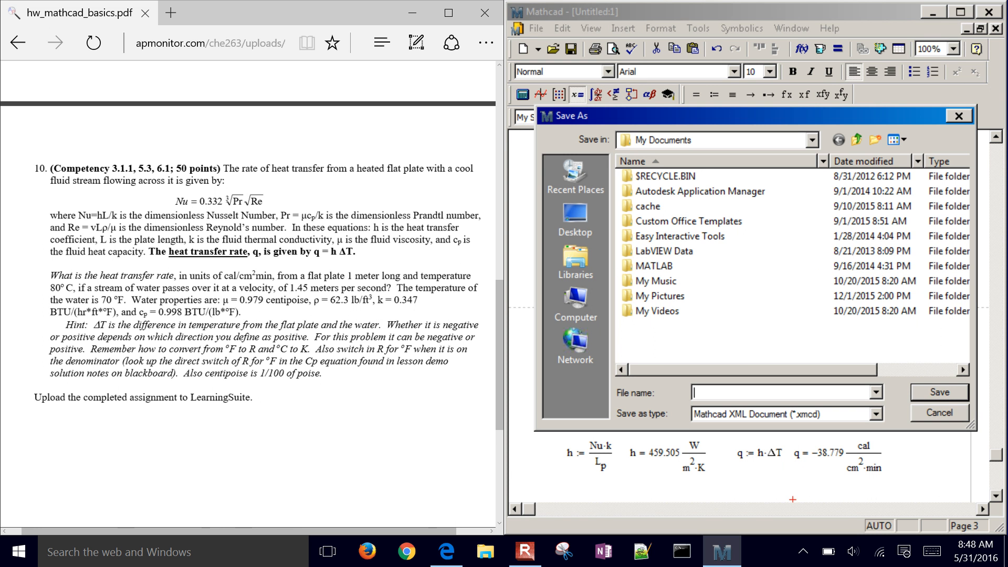
pyautogui.click(576, 297)
pyautogui.scroll(-2, 959, 332)
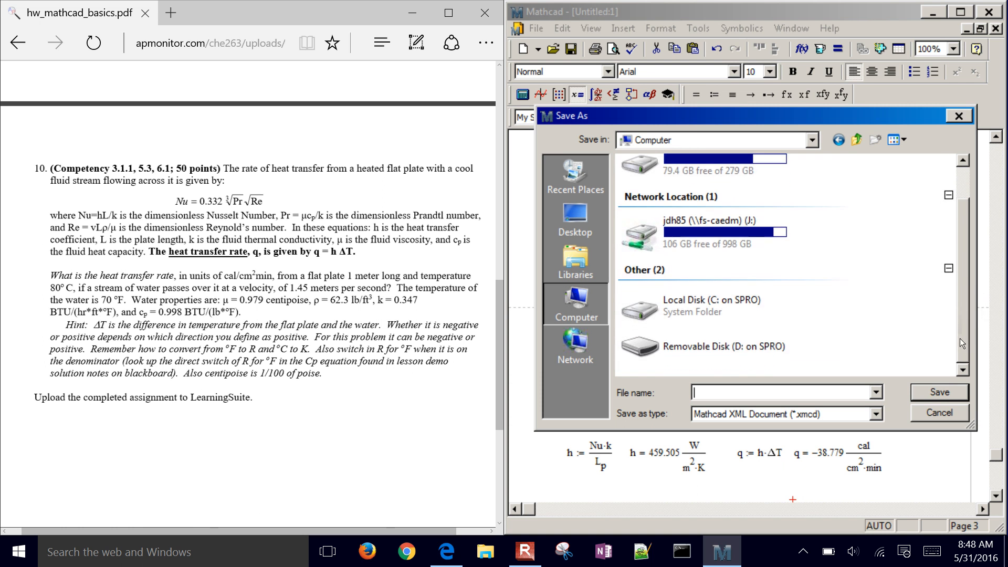
pyautogui.click(711, 305)
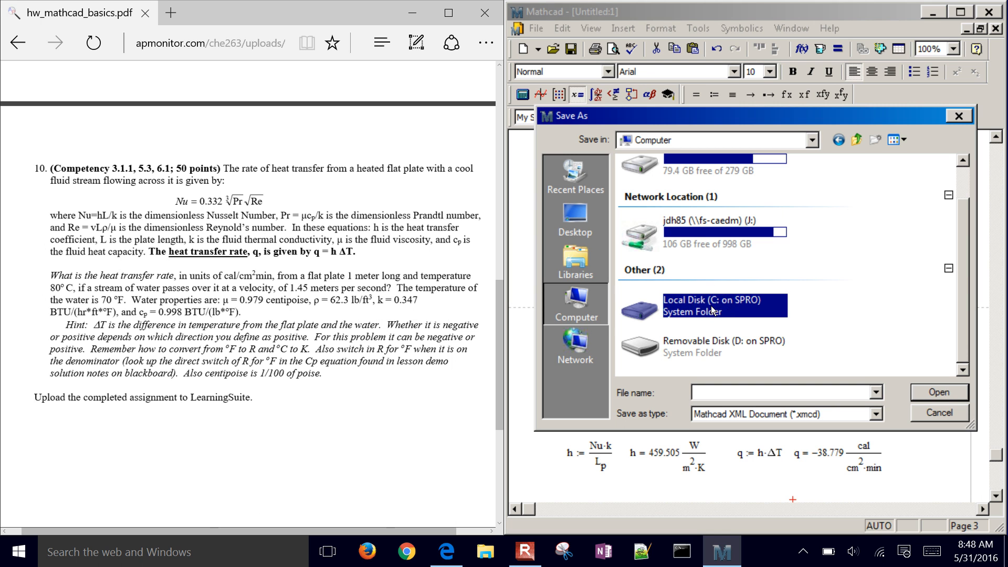
pyautogui.doubleClick(638, 314)
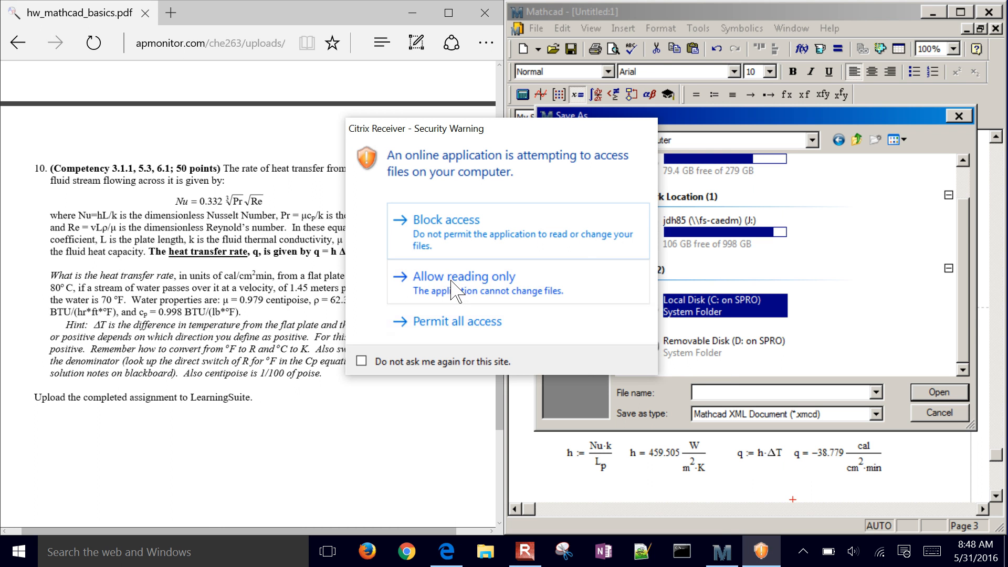
pyautogui.click(447, 320)
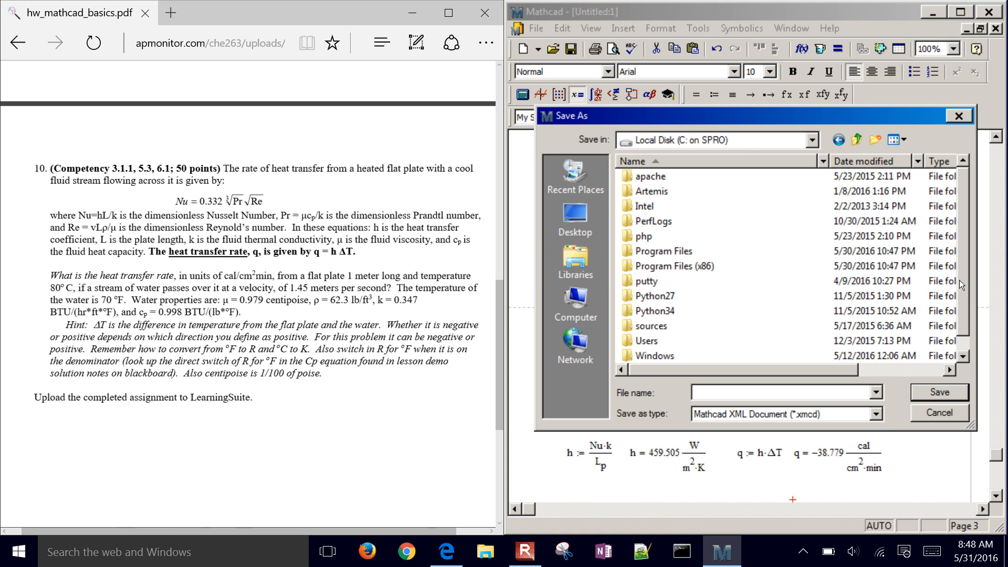
# Step: Save the worksheet as hw18 in the Desktop folder of the personal user folder under Users
pyautogui.moveTo(959, 279); pyautogui.dragTo(956, 323)
pyautogui.doubleClick(647, 325)
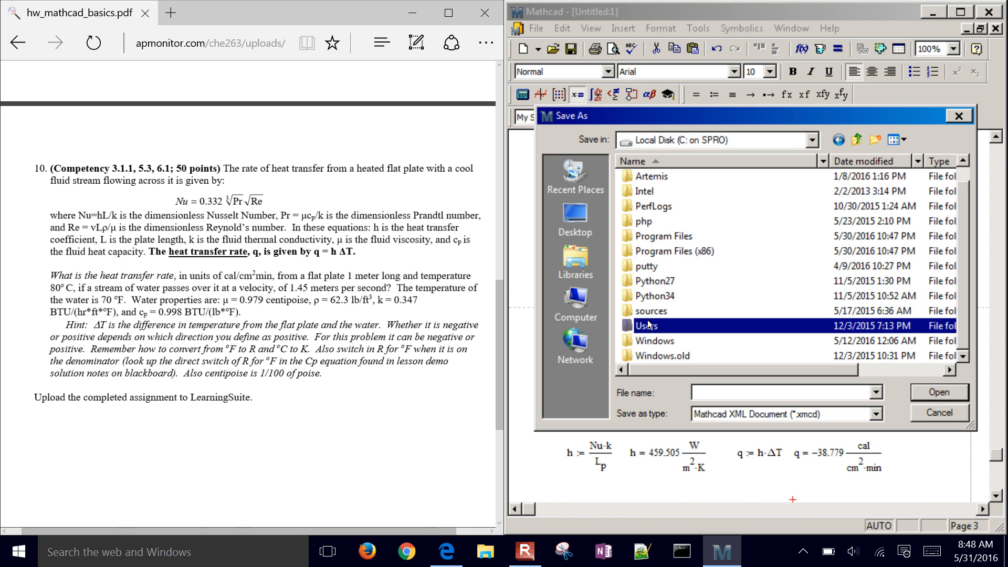
pyautogui.doubleClick(677, 193)
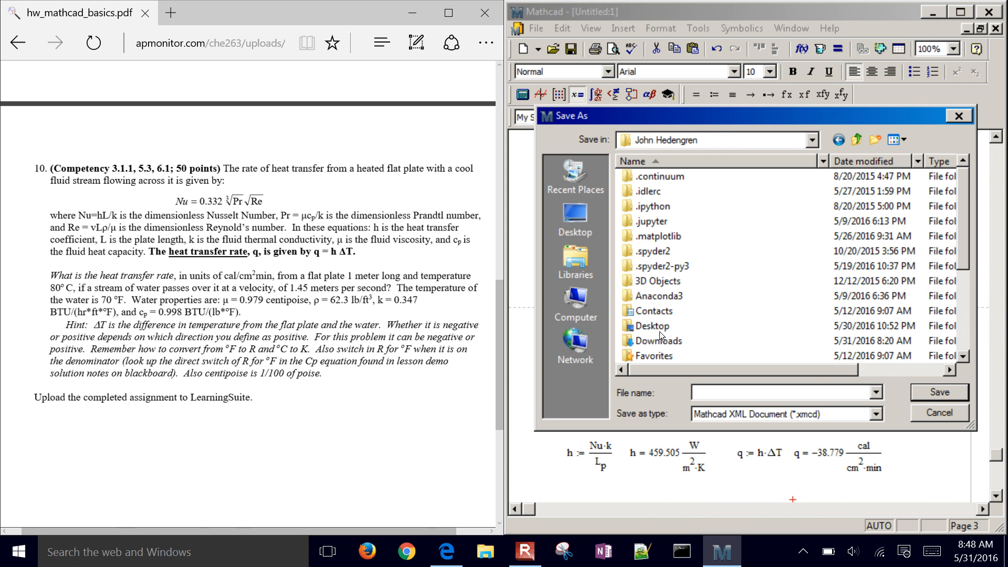
pyautogui.doubleClick(654, 328)
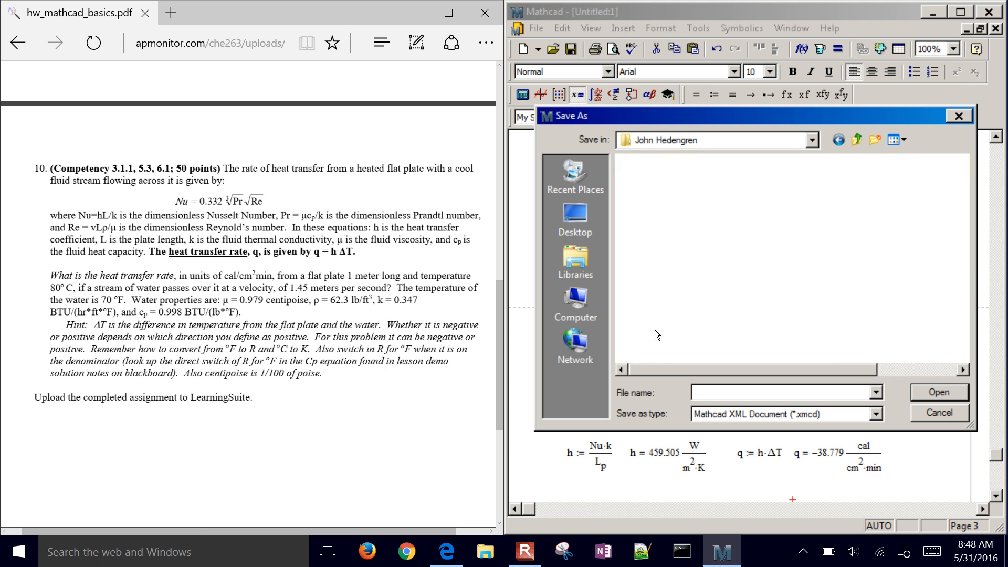
pyautogui.click(717, 391)
pyautogui.write('hw10')
pyautogui.press('Return')
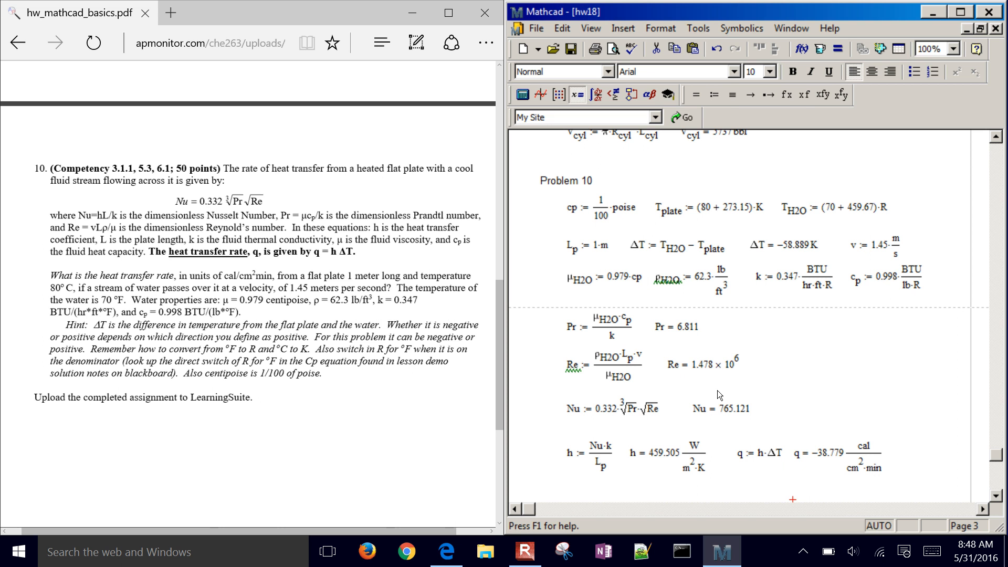
# Step: Print the whole worksheet with Microsoft XPS Document Writer, choosing the personal user's Desktop on Local Disk (C: on SPRO) as the output folder
pyautogui.click(534, 33)
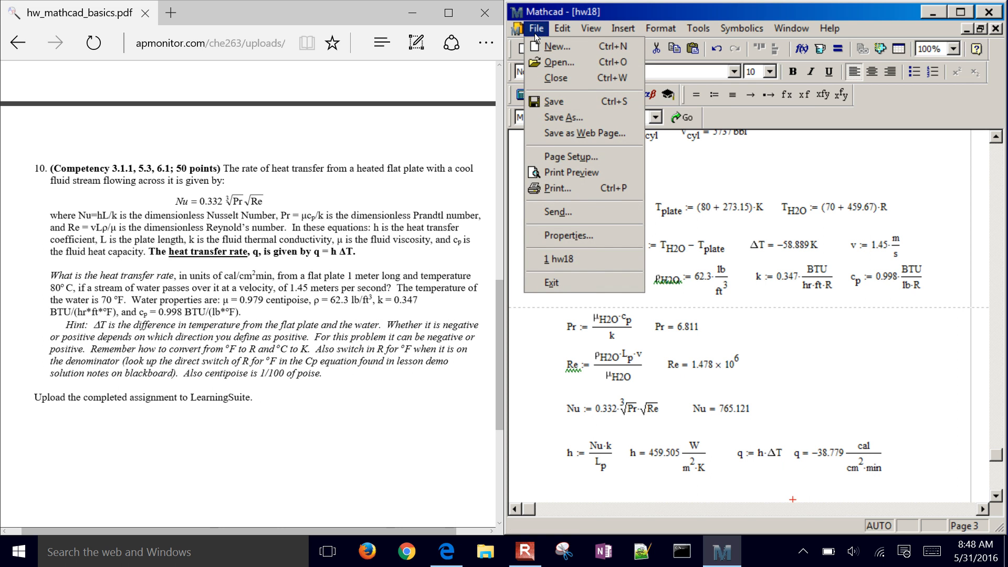
pyautogui.click(580, 190)
pyautogui.click(838, 386)
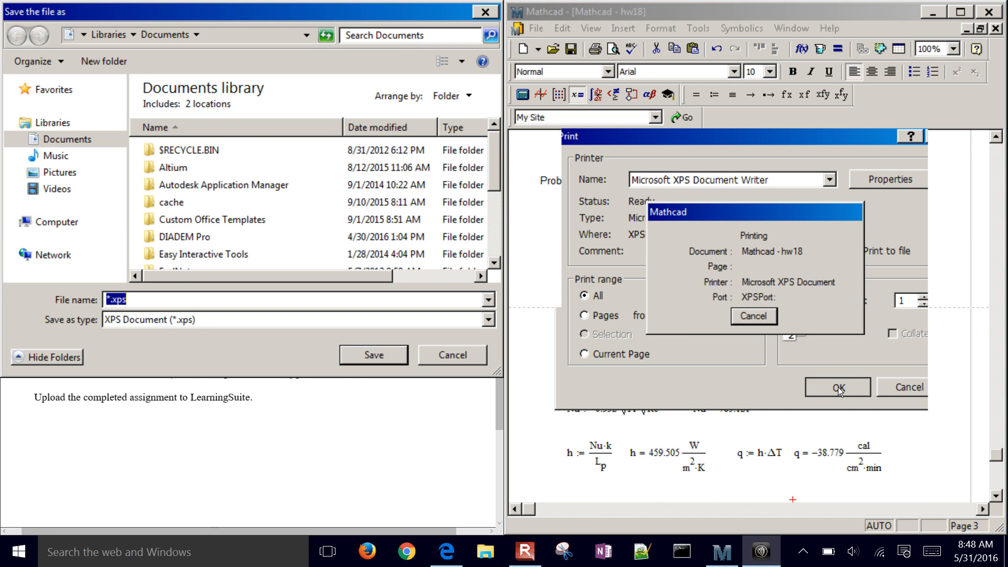
pyautogui.click(65, 222)
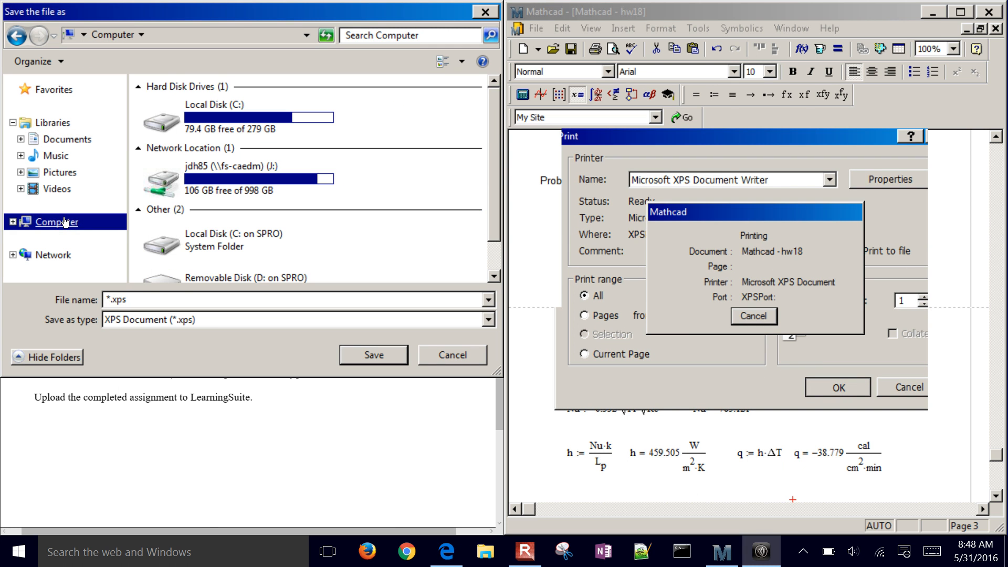
pyautogui.doubleClick(239, 243)
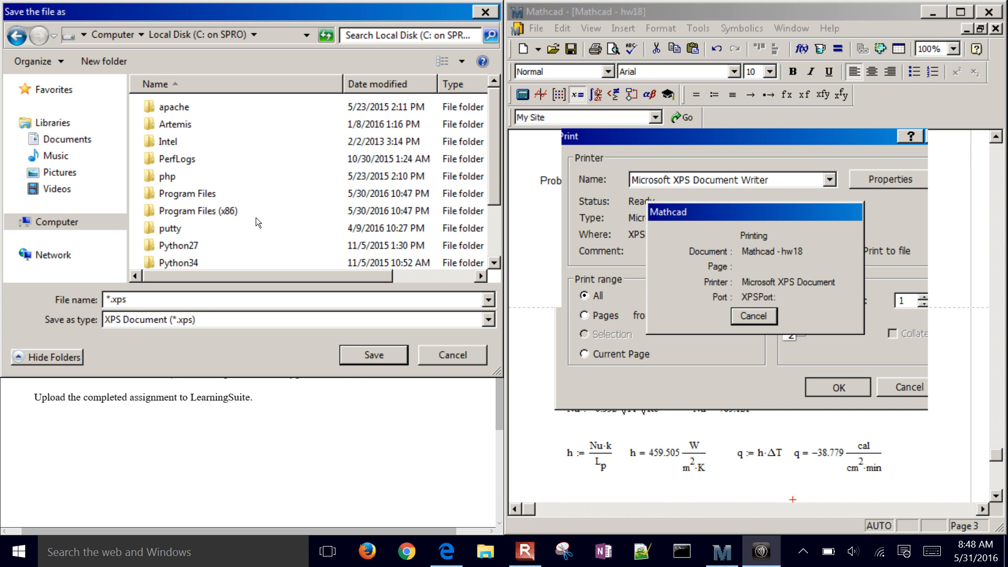
pyautogui.click(494, 247)
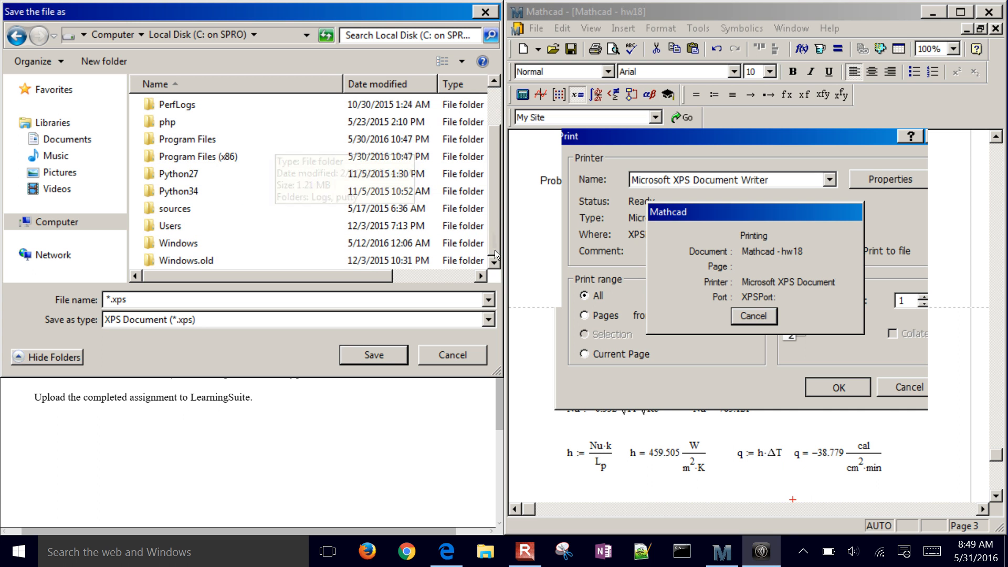
pyautogui.doubleClick(187, 230)
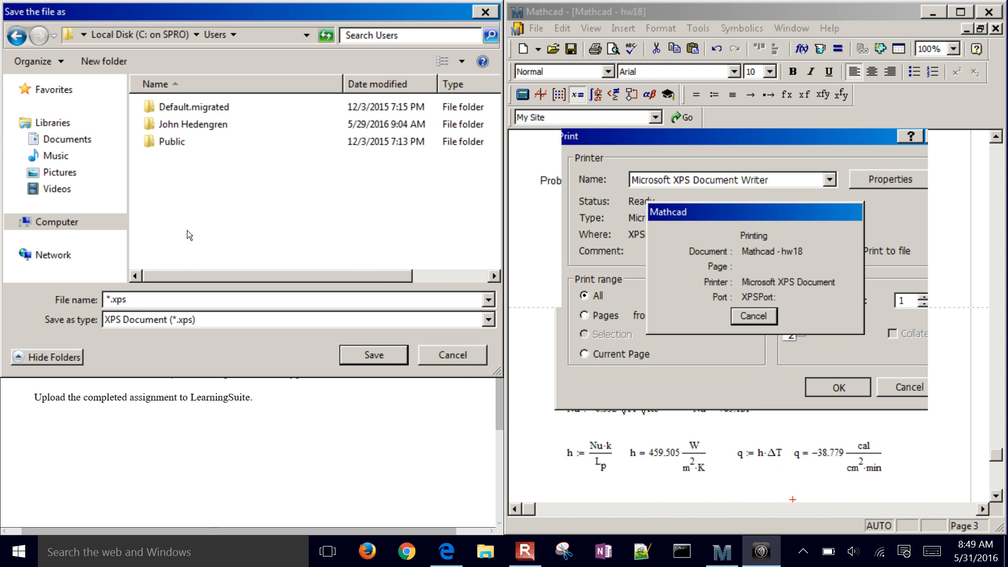
pyautogui.doubleClick(208, 122)
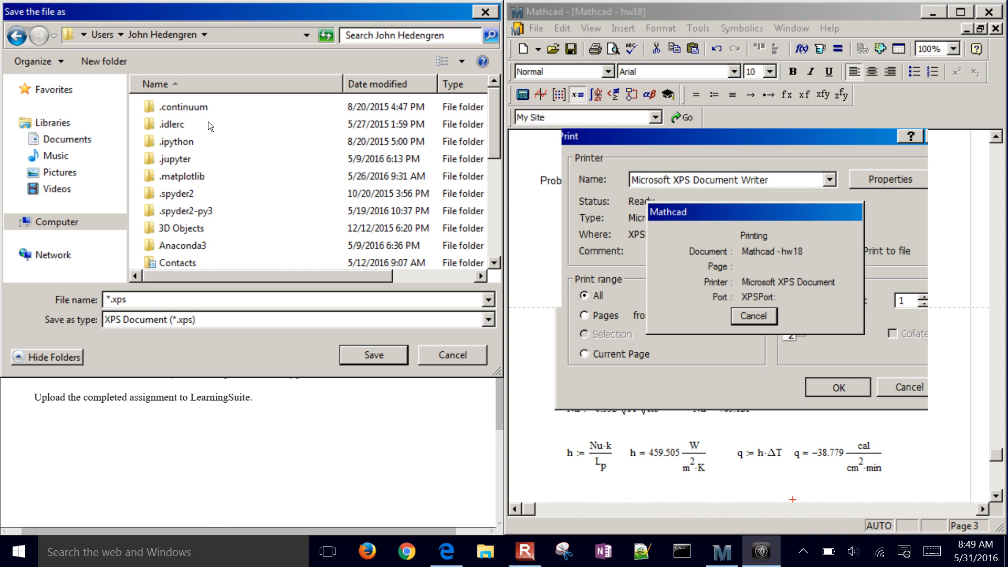
pyautogui.scroll(-3, 492, 189)
pyautogui.doubleClick(187, 154)
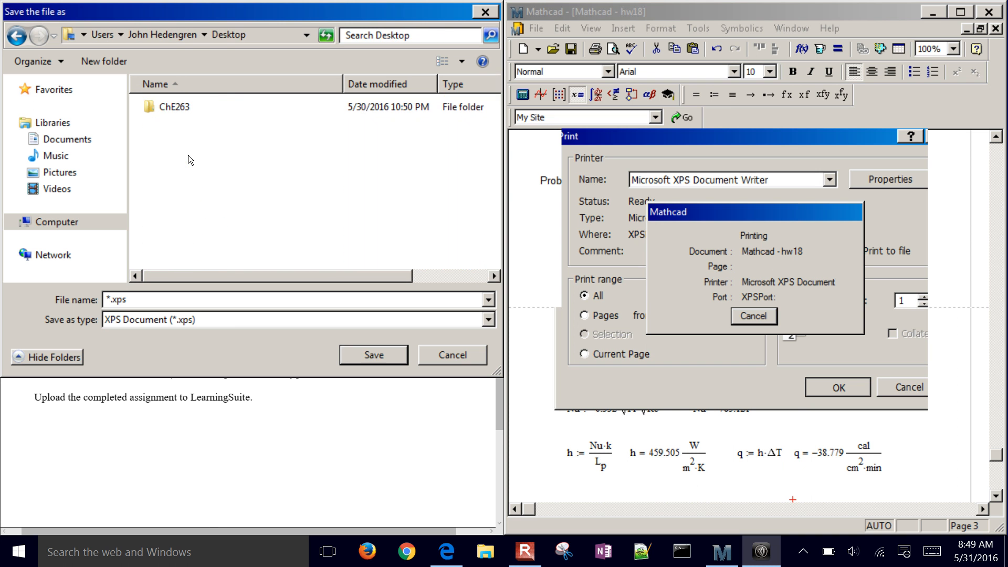
# Step: Name the XPS output file hw18 and save it
pyautogui.click(115, 298)
pyautogui.click(115, 299)
pyautogui.press('BackSpace')
pyautogui.write('hw18')
pyautogui.press('Return')
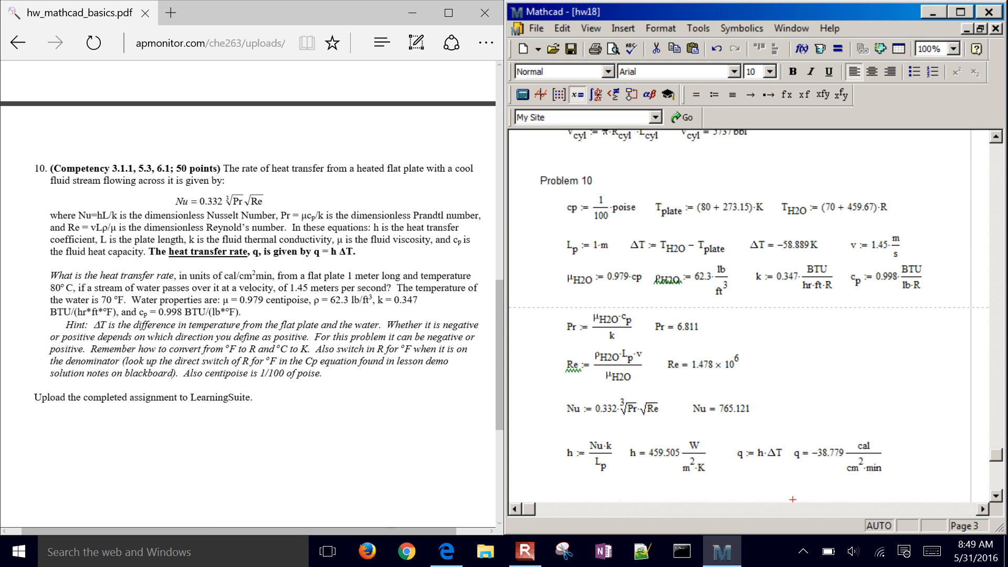
# Step: Close the homework PDF and the Mathcad worksheet, and open hw18.xps from the desktop in XPS Viewer
pyautogui.click(485, 12)
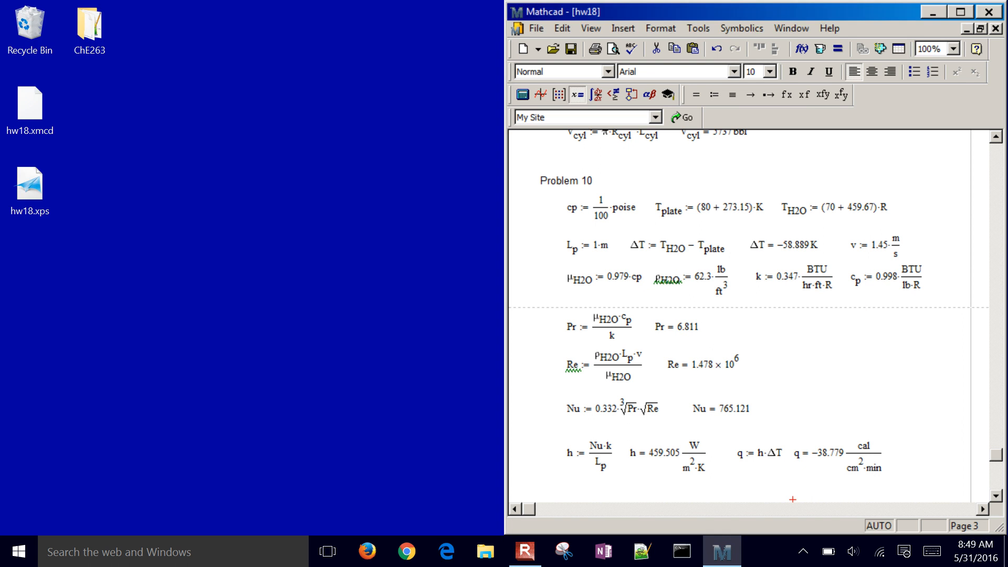
pyautogui.click(988, 12)
pyautogui.doubleClick(30, 185)
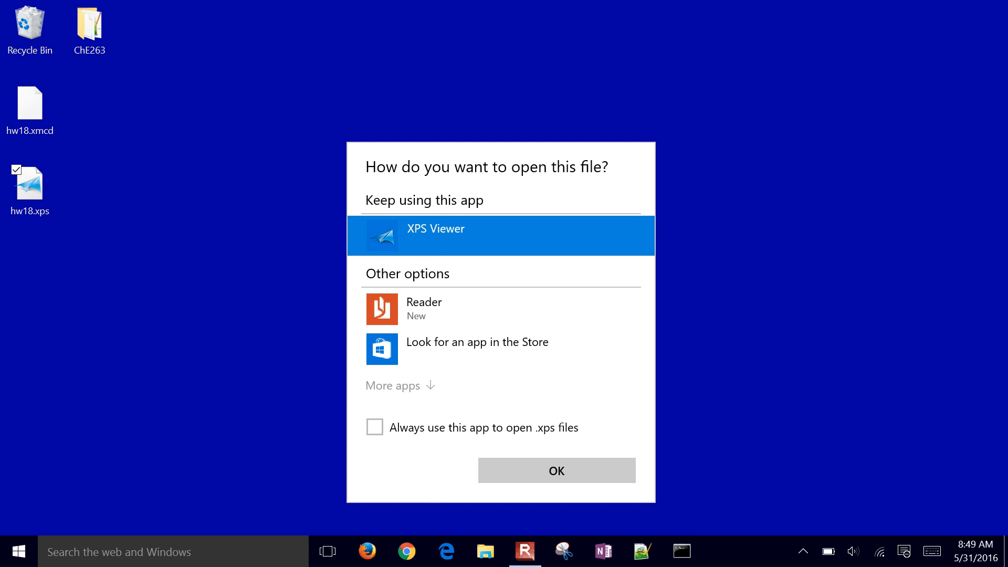
pyautogui.press('Return')
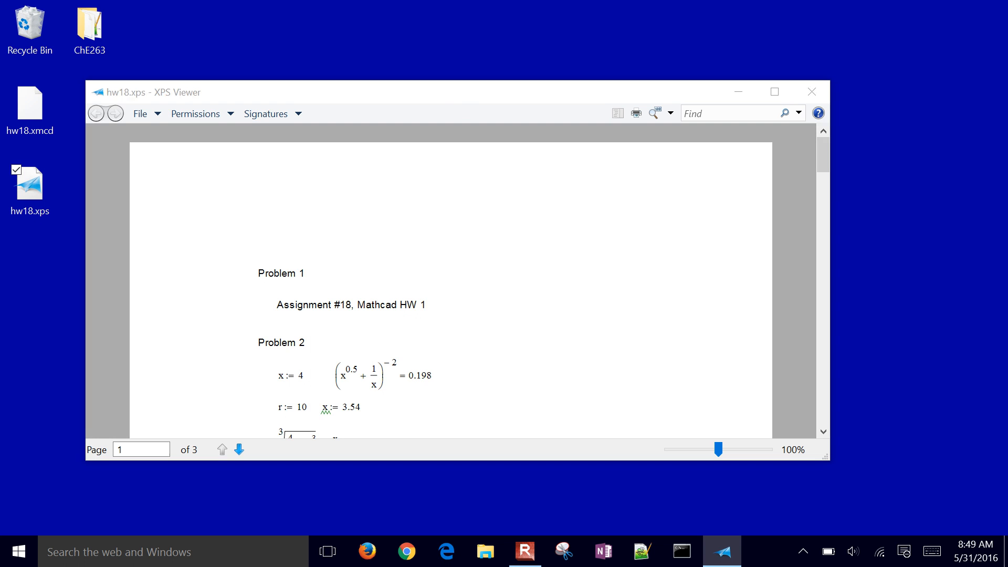
# Step: Print the hw18.xps document from XPS Viewer with the preset print settings
pyautogui.hotkey('ctrl', 'p')
pyautogui.press('Return')
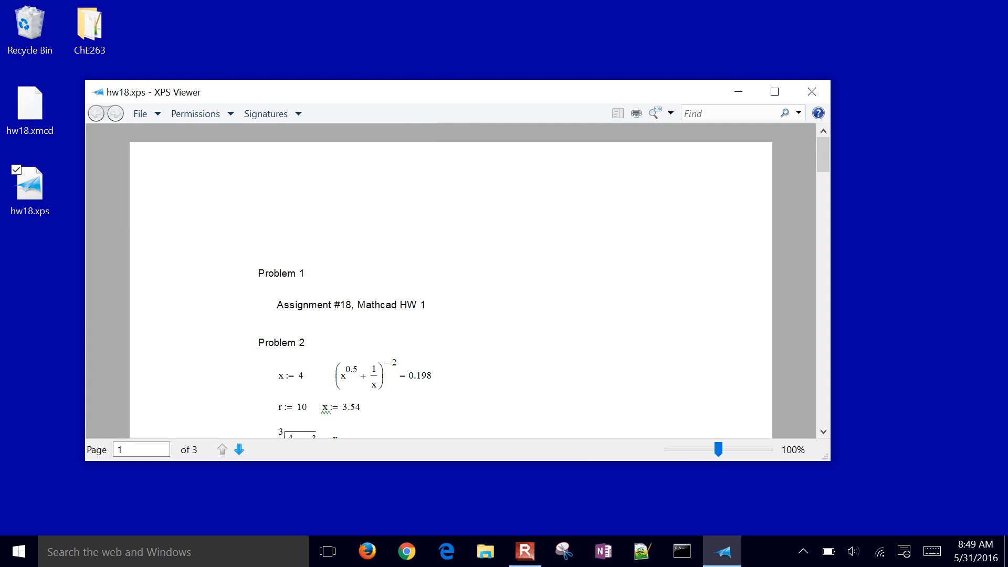
# Step: Name the PDF print output hw18.pdf and save it in the Documents library
pyautogui.write('hw18.pdf')
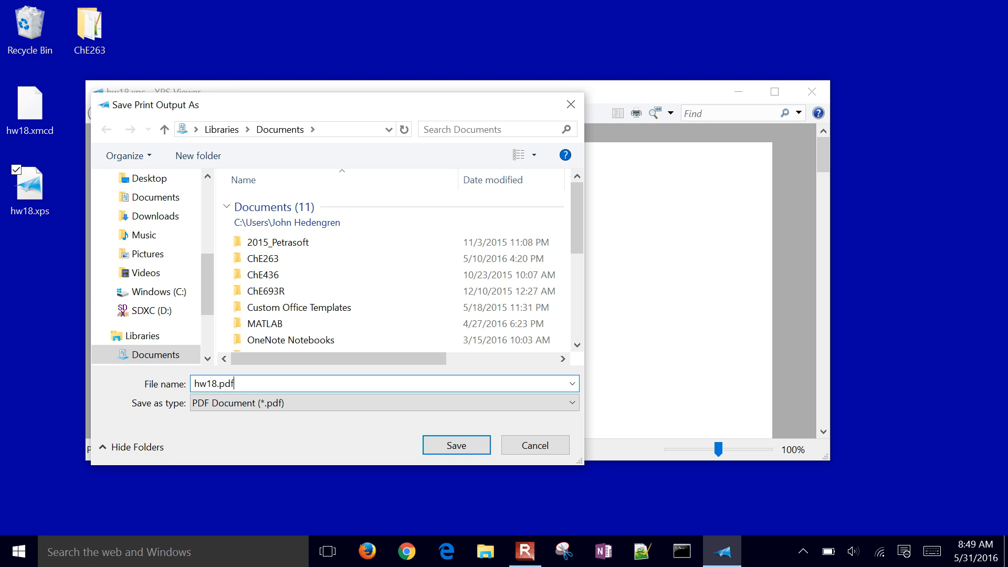
pyautogui.press('Return')
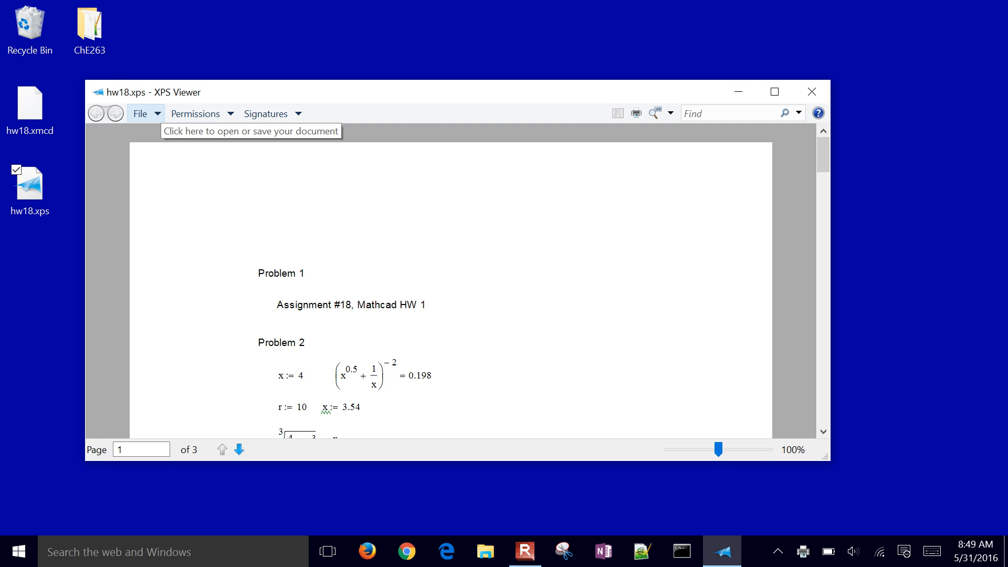
pyautogui.hotkey('ctrl', 'p')
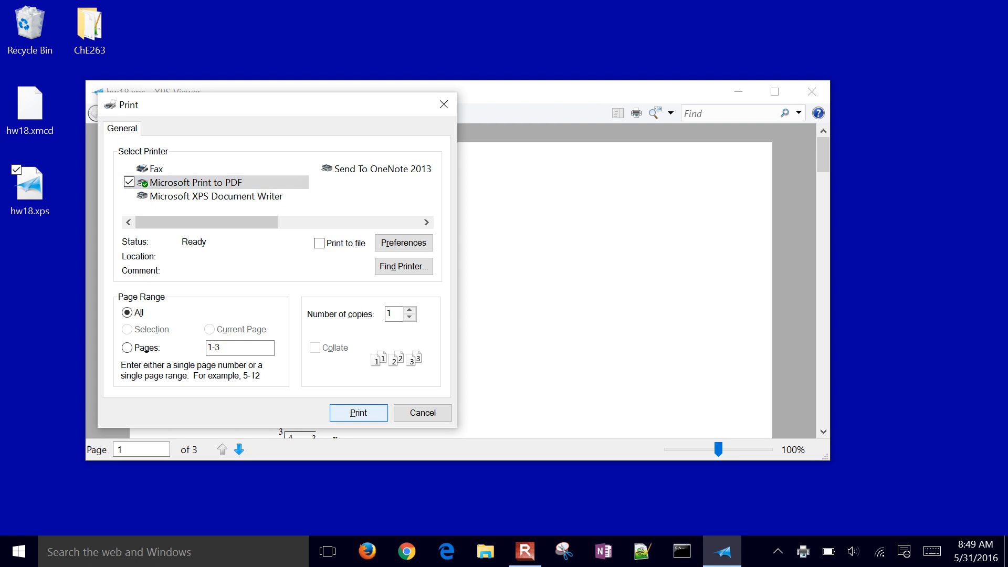
pyautogui.press('Return')
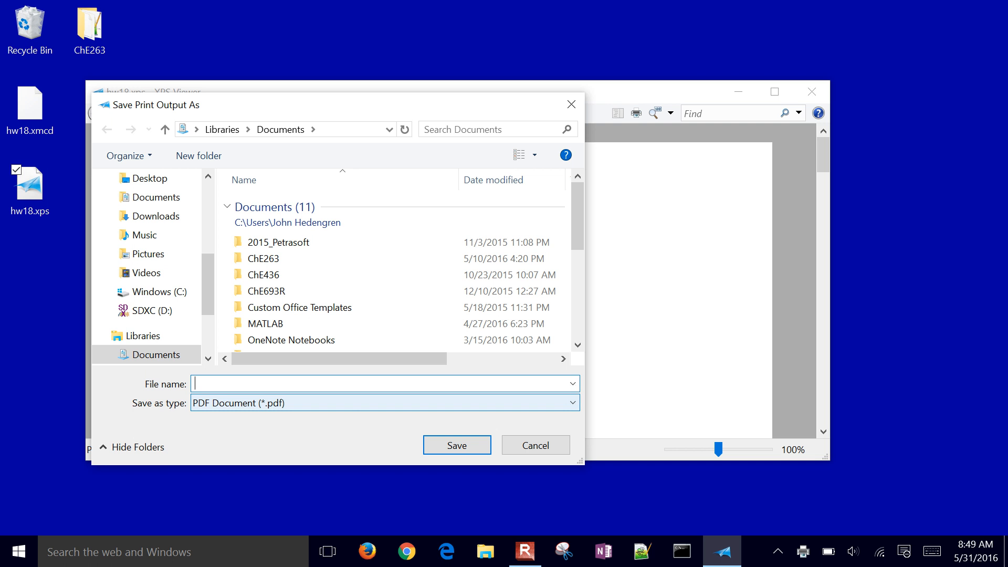
pyautogui.press('Escape')
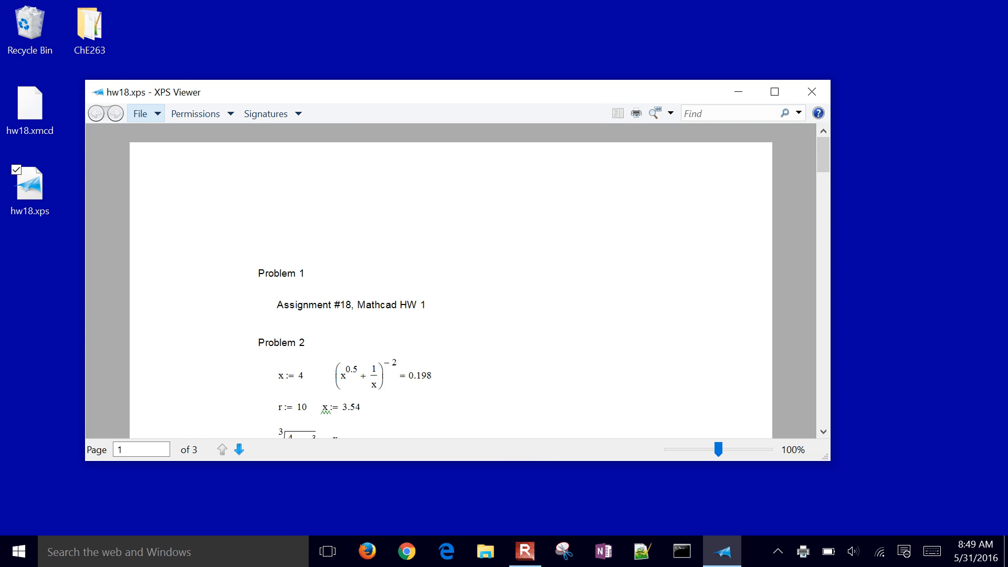
# Step: Check the Documents folder for the saved hw18.pdf, and look through the pages of hw18.xps
pyautogui.doubleClick(90, 27)
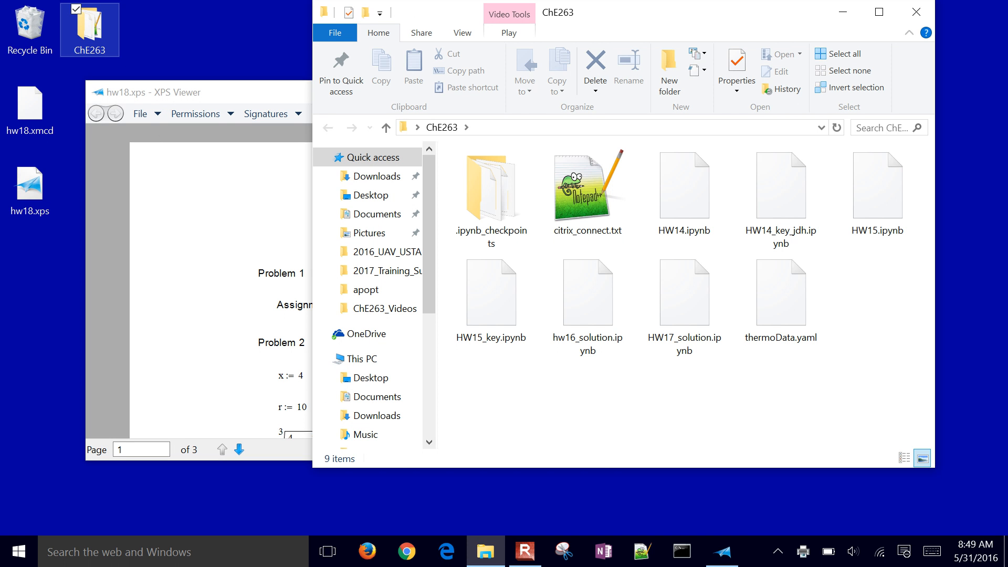
pyautogui.click(377, 214)
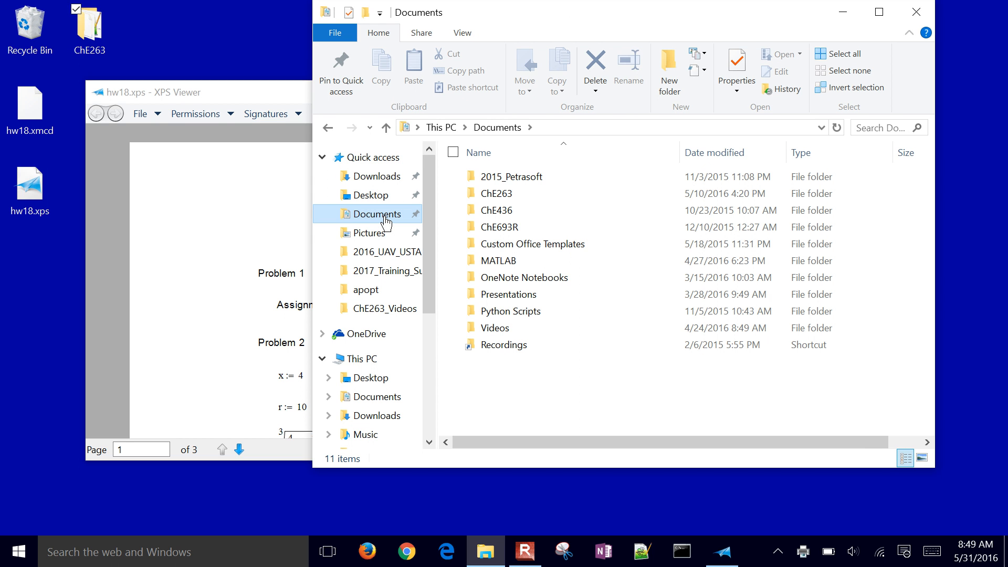
pyautogui.click(916, 10)
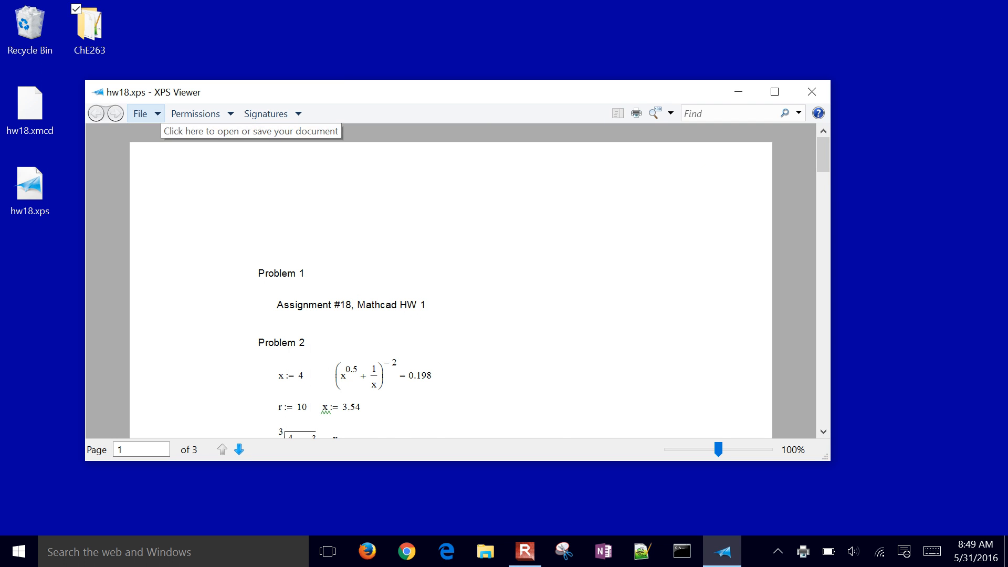
pyautogui.scroll(-15, 450, 288)
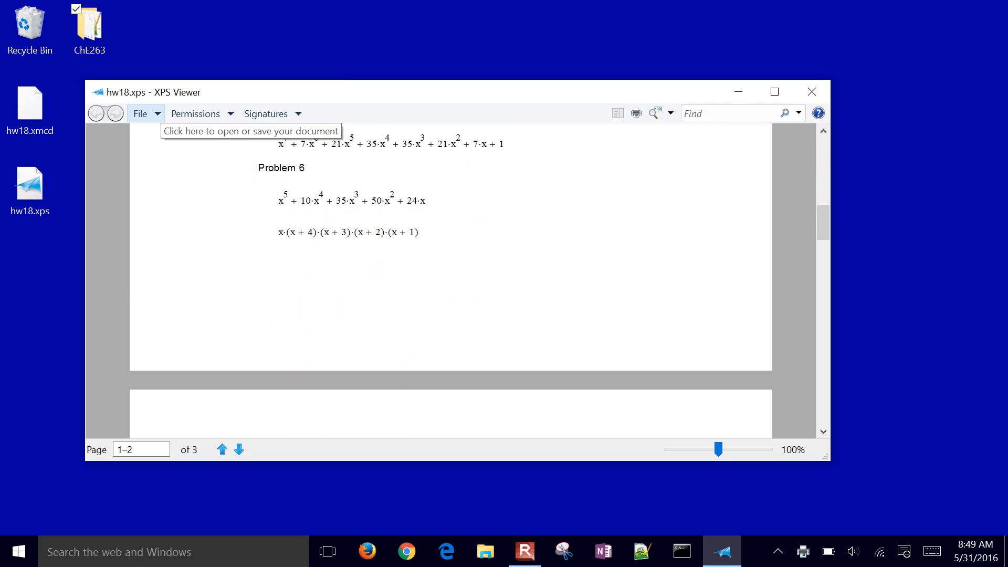
pyautogui.scroll(-15, 450, 289)
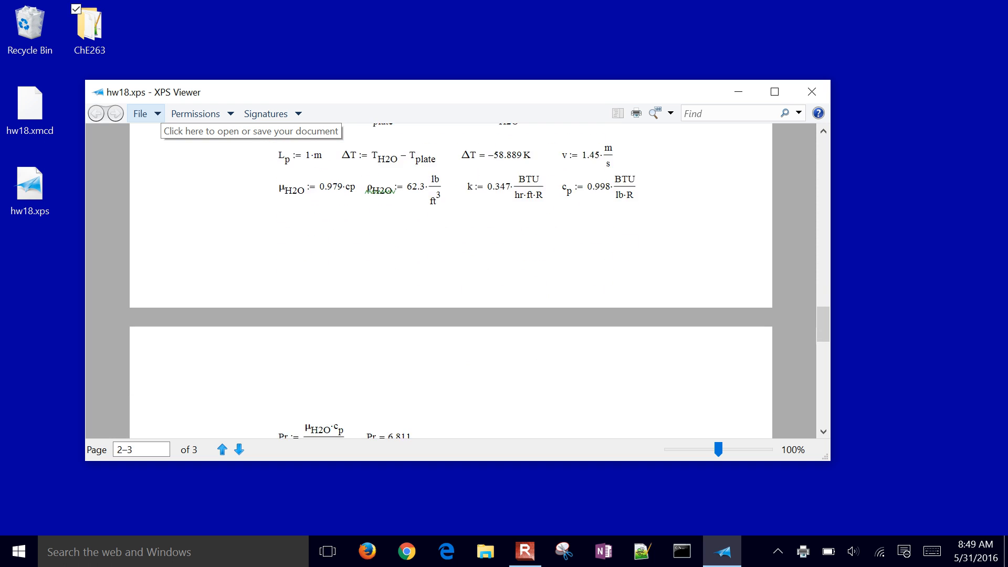